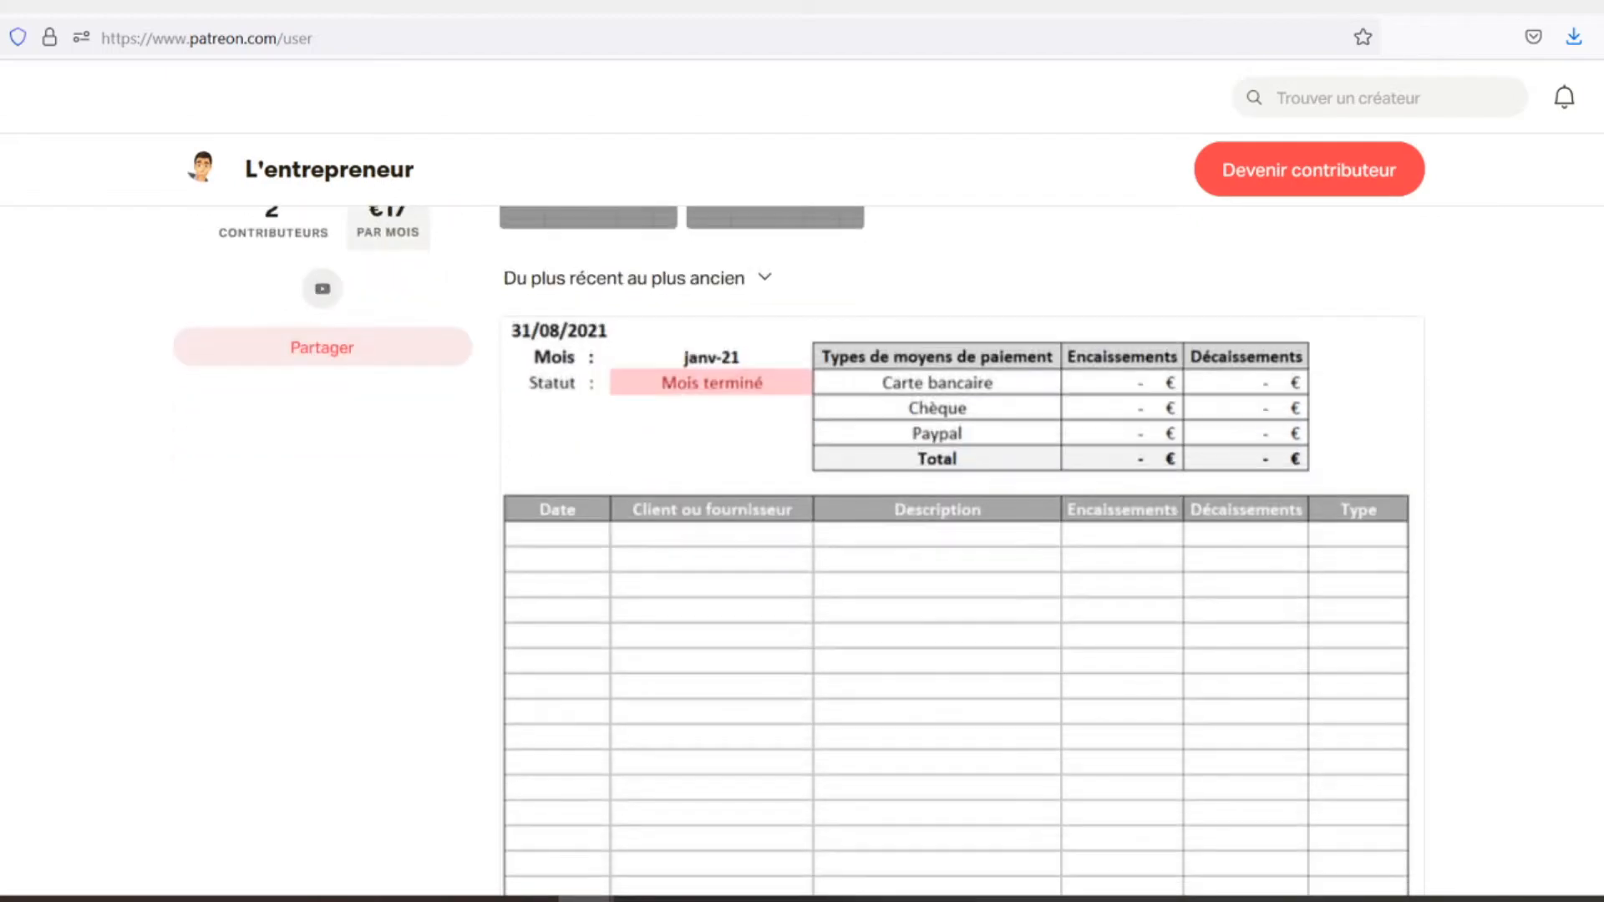
# Look through the Patreon posts down to the "Feuilles de caisse" post and its caisse.xlsx attachment
pyautogui.scroll(-2, 802, 502)
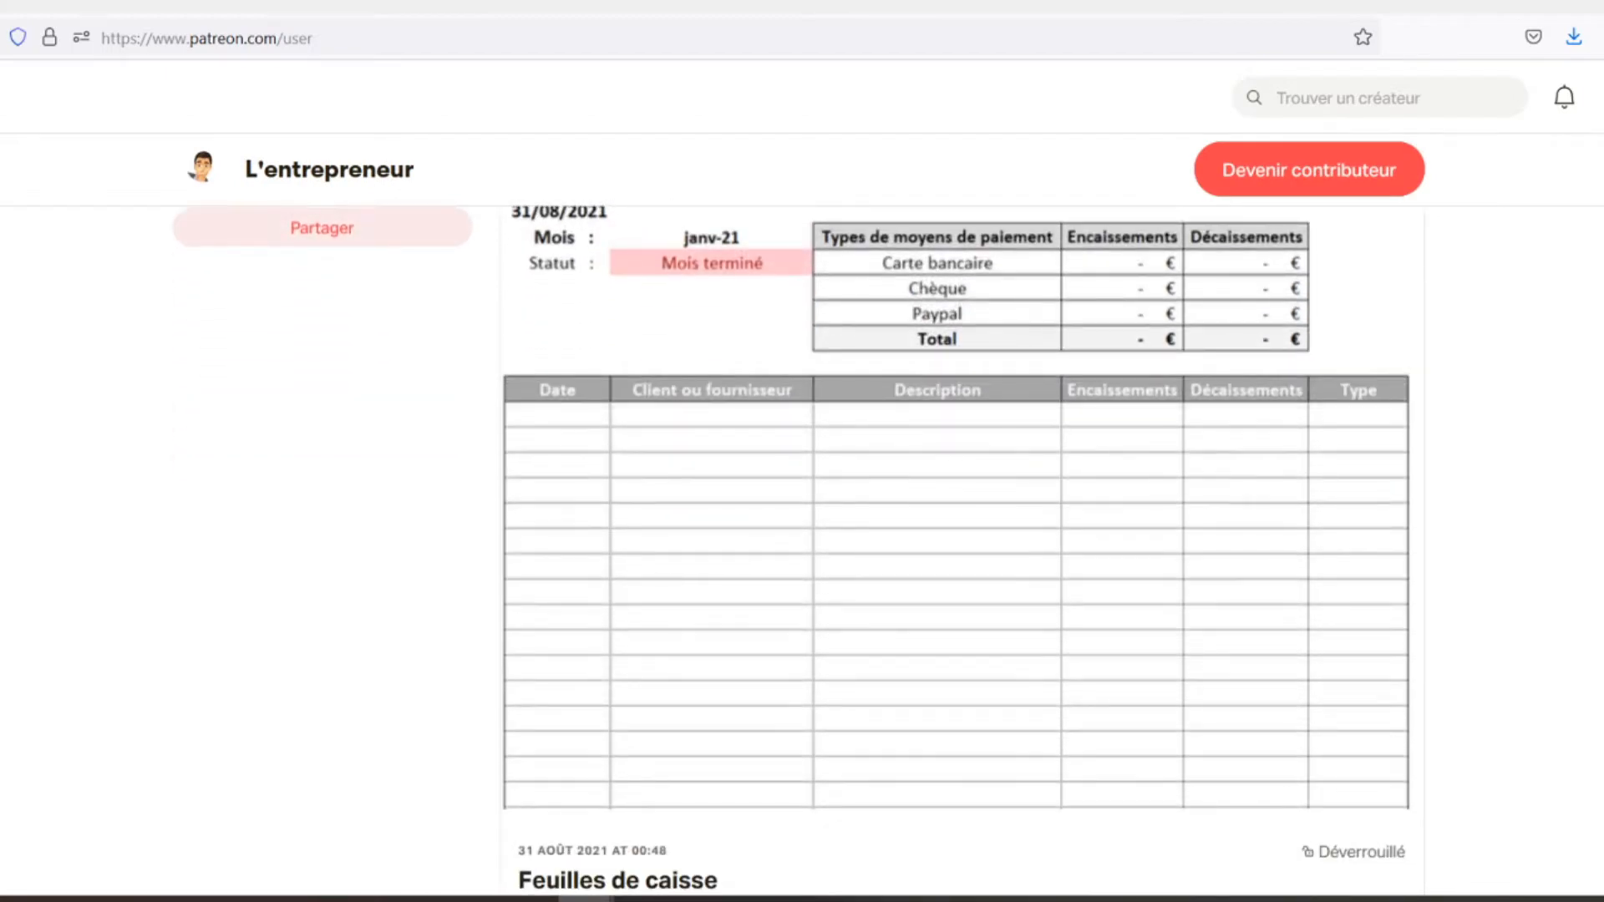
pyautogui.scroll(-2, 802, 501)
pyautogui.scroll(-2, 955, 501)
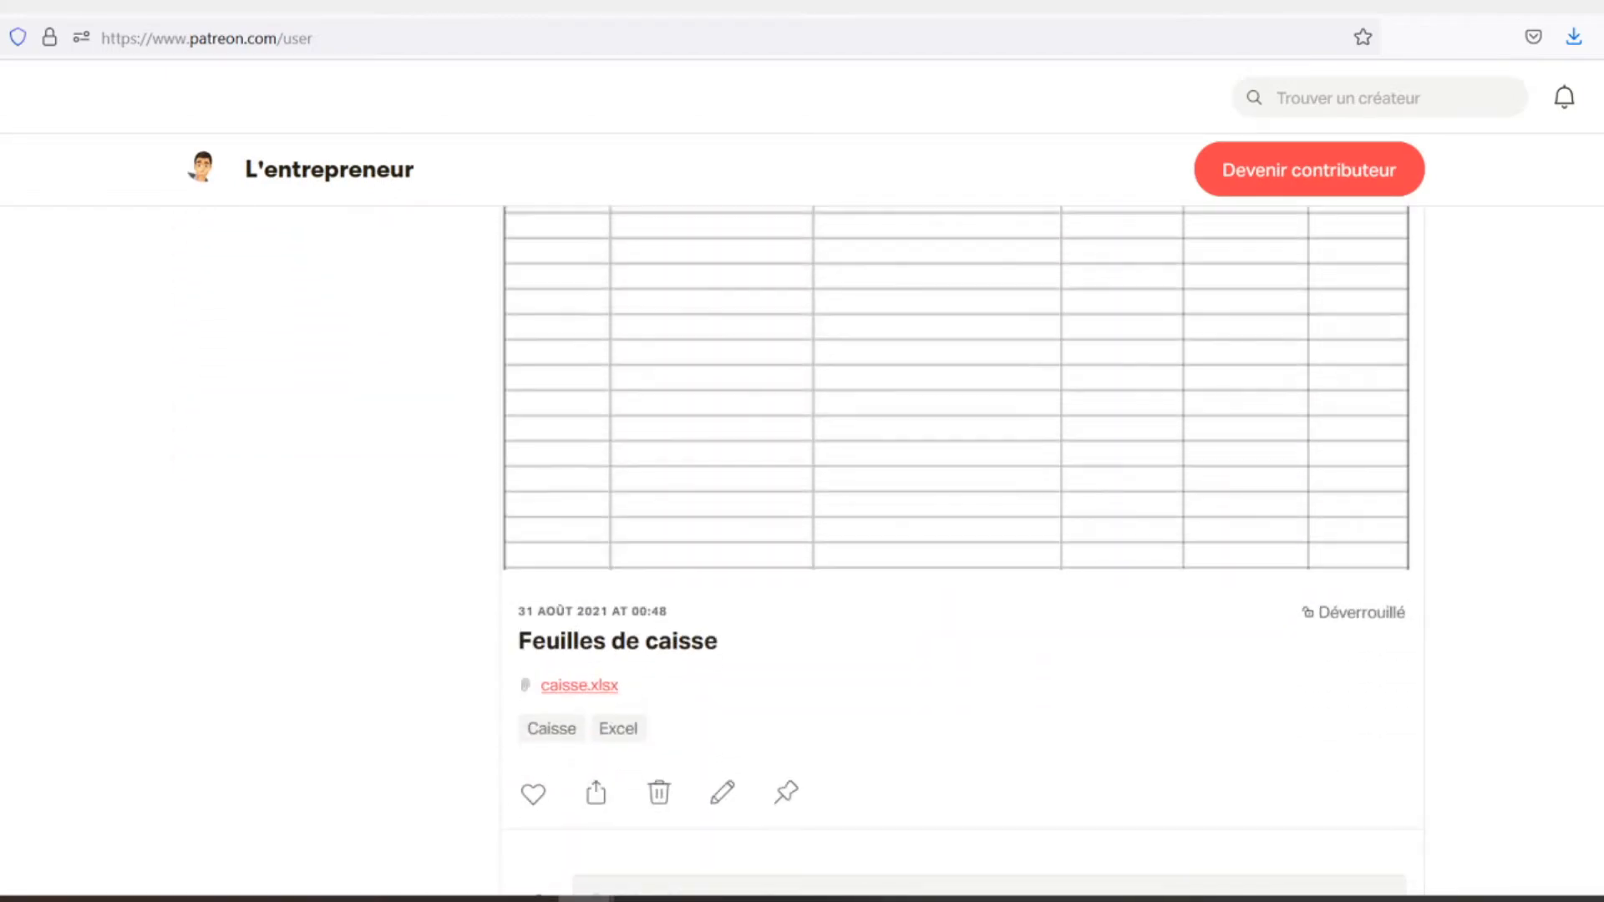
pyautogui.scroll(-2, 955, 502)
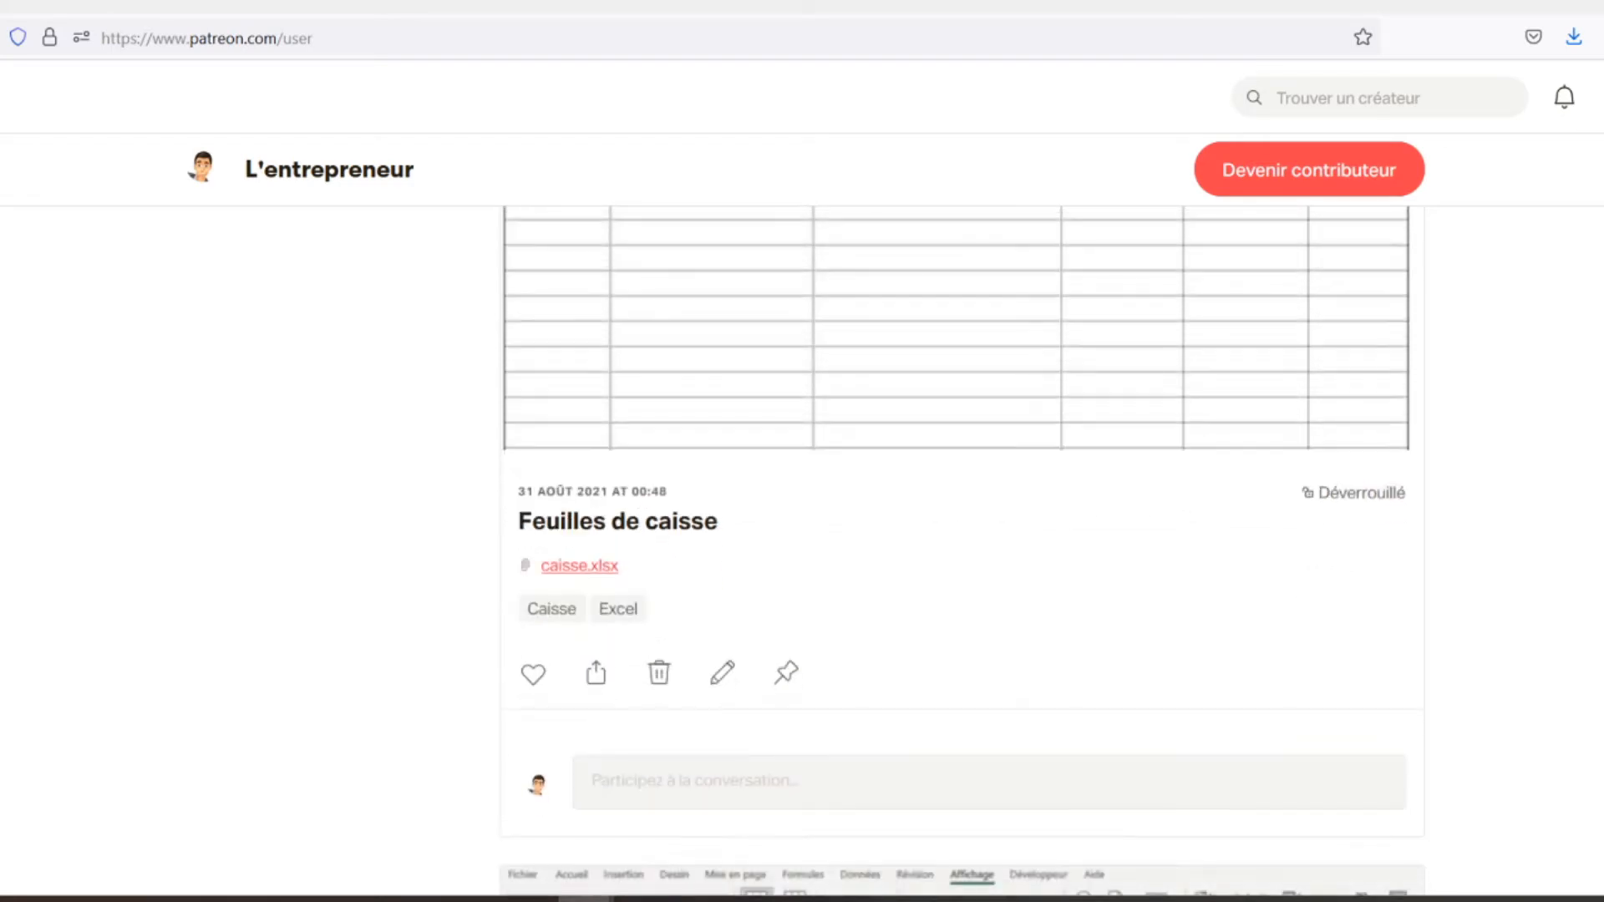
pyautogui.scroll(-2, 956, 501)
pyautogui.scroll(-2, 956, 502)
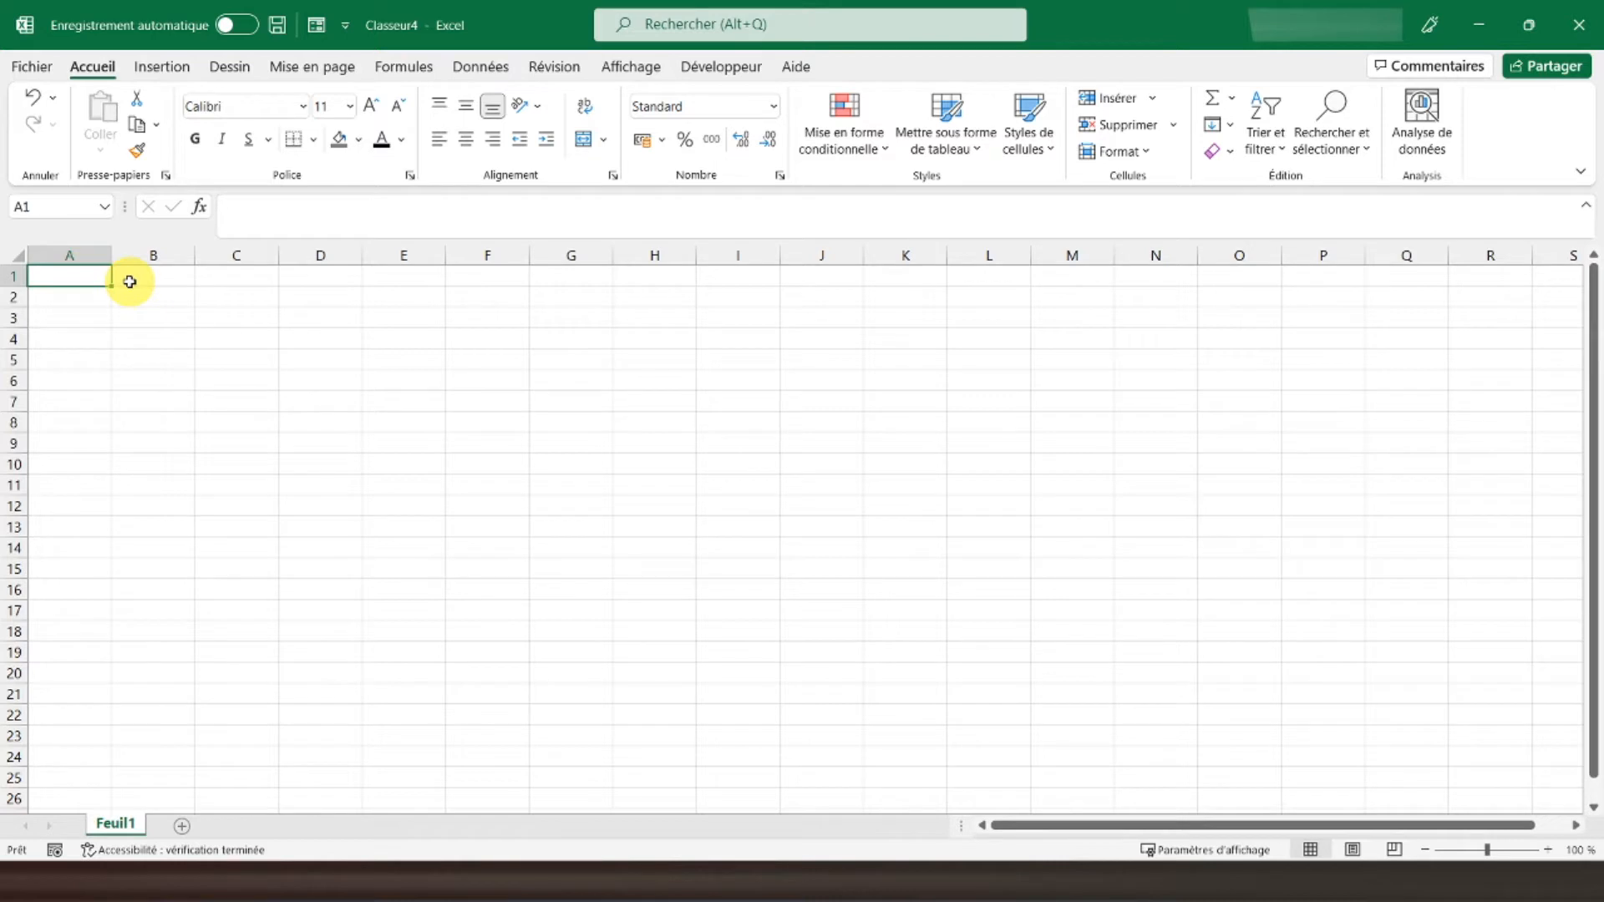
# Merge and centre cells B1:M3 and enter the title "Tableau de bord"
pyautogui.moveTo(129, 281); pyautogui.dragTo(1060, 313)
pyautogui.click(582, 139)
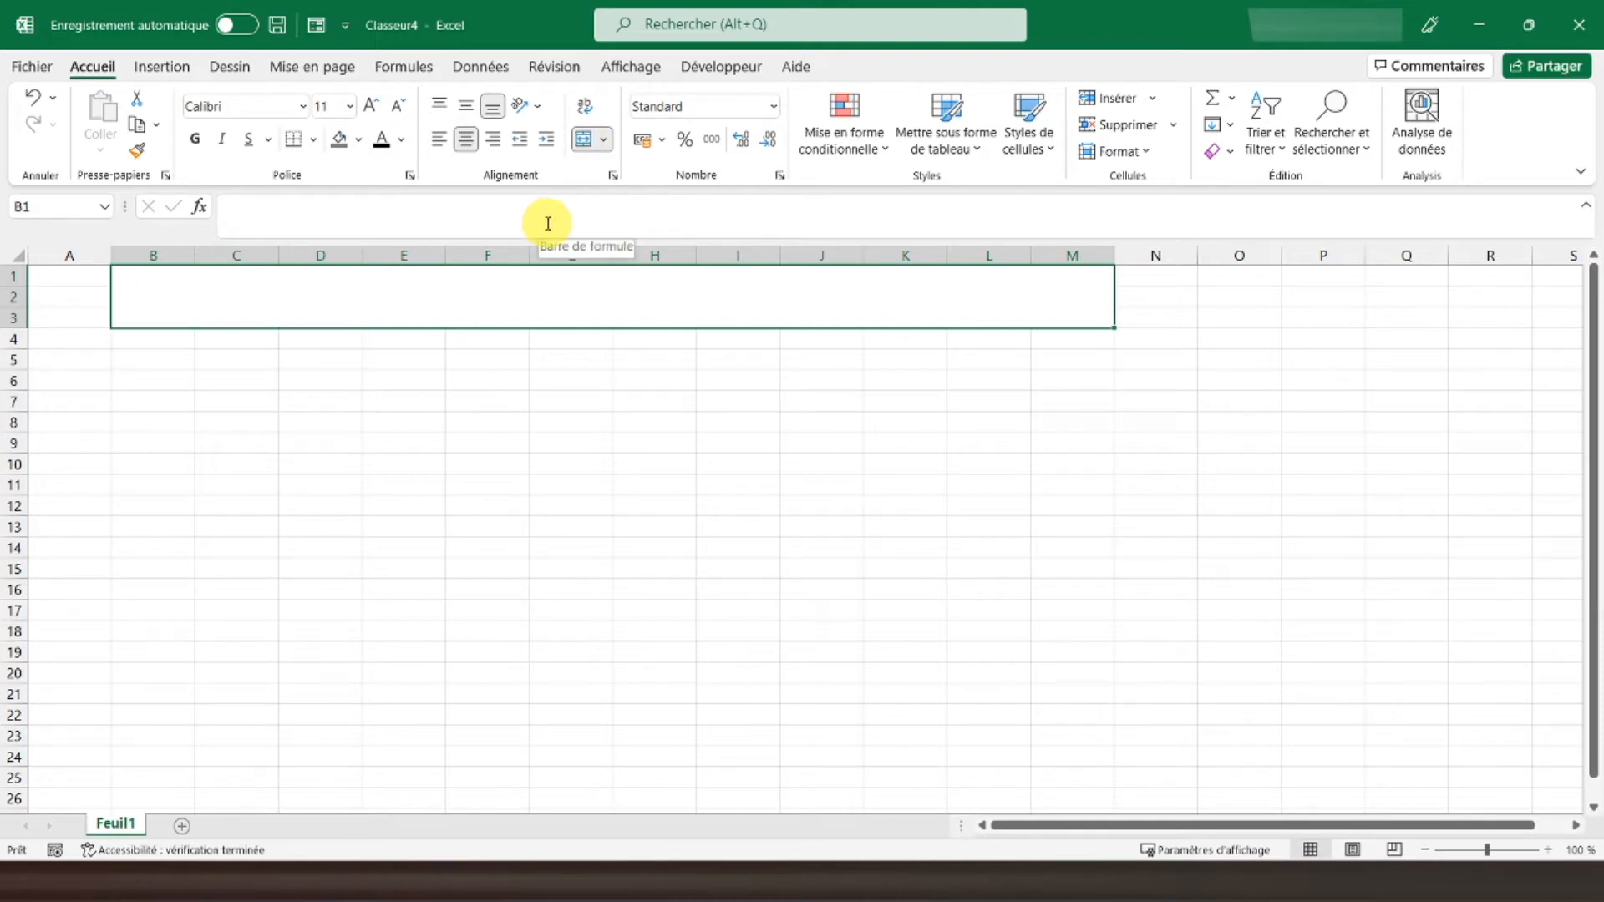
pyautogui.write('Tableau de bord')
pyautogui.press('Return')
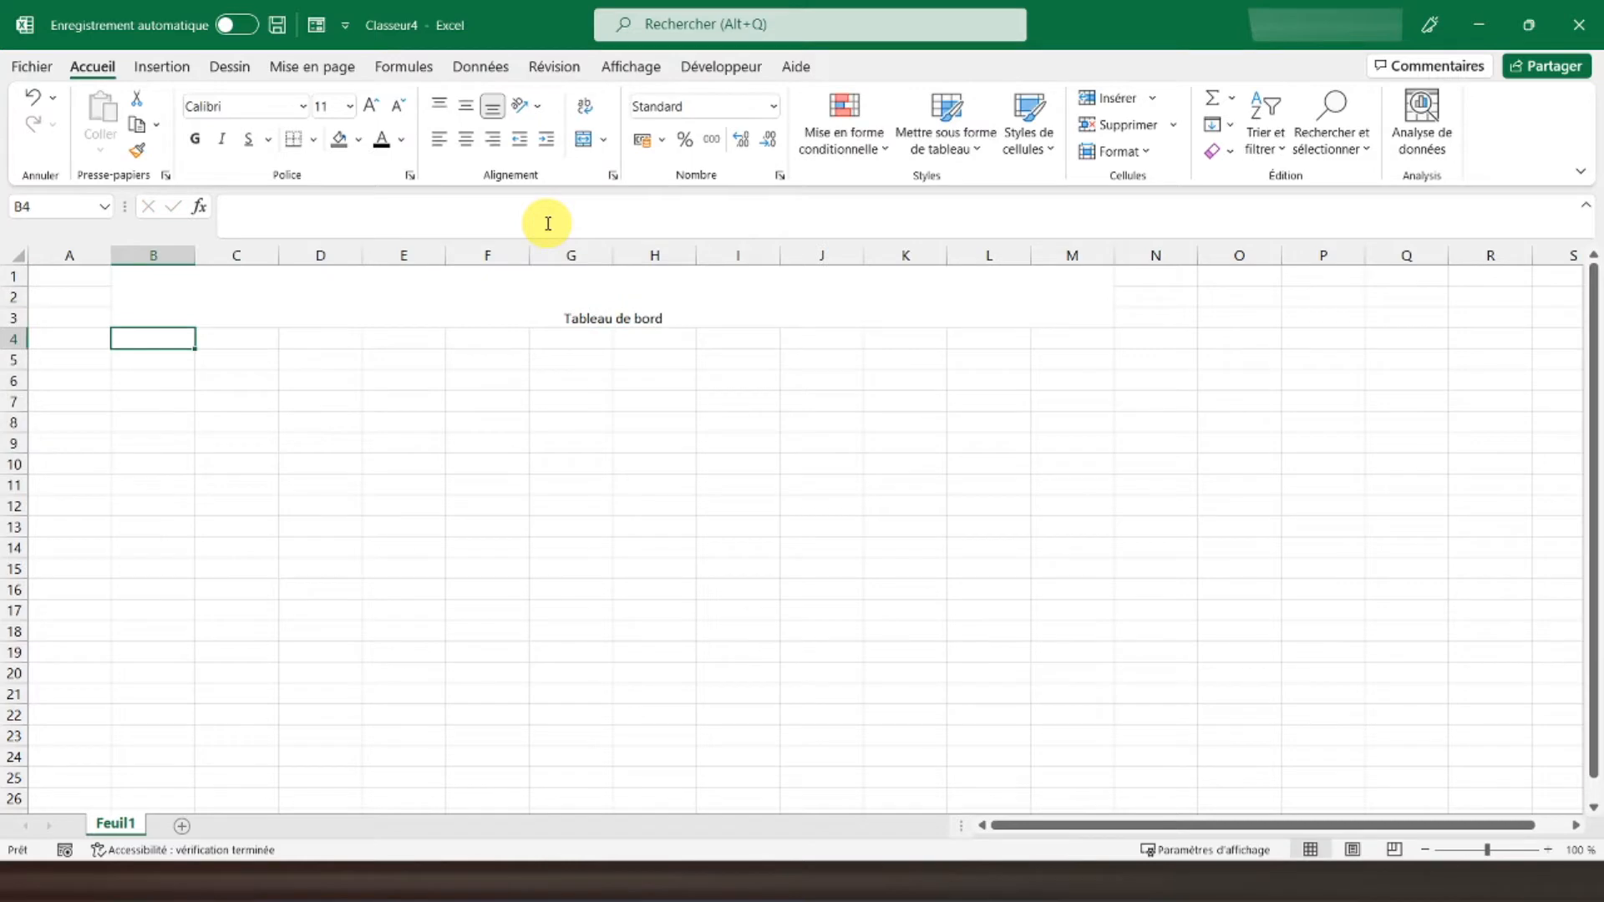
# Format the "Tableau de bord" title as bold, size 24 and vertically centred in its merged cell
pyautogui.click(649, 287)
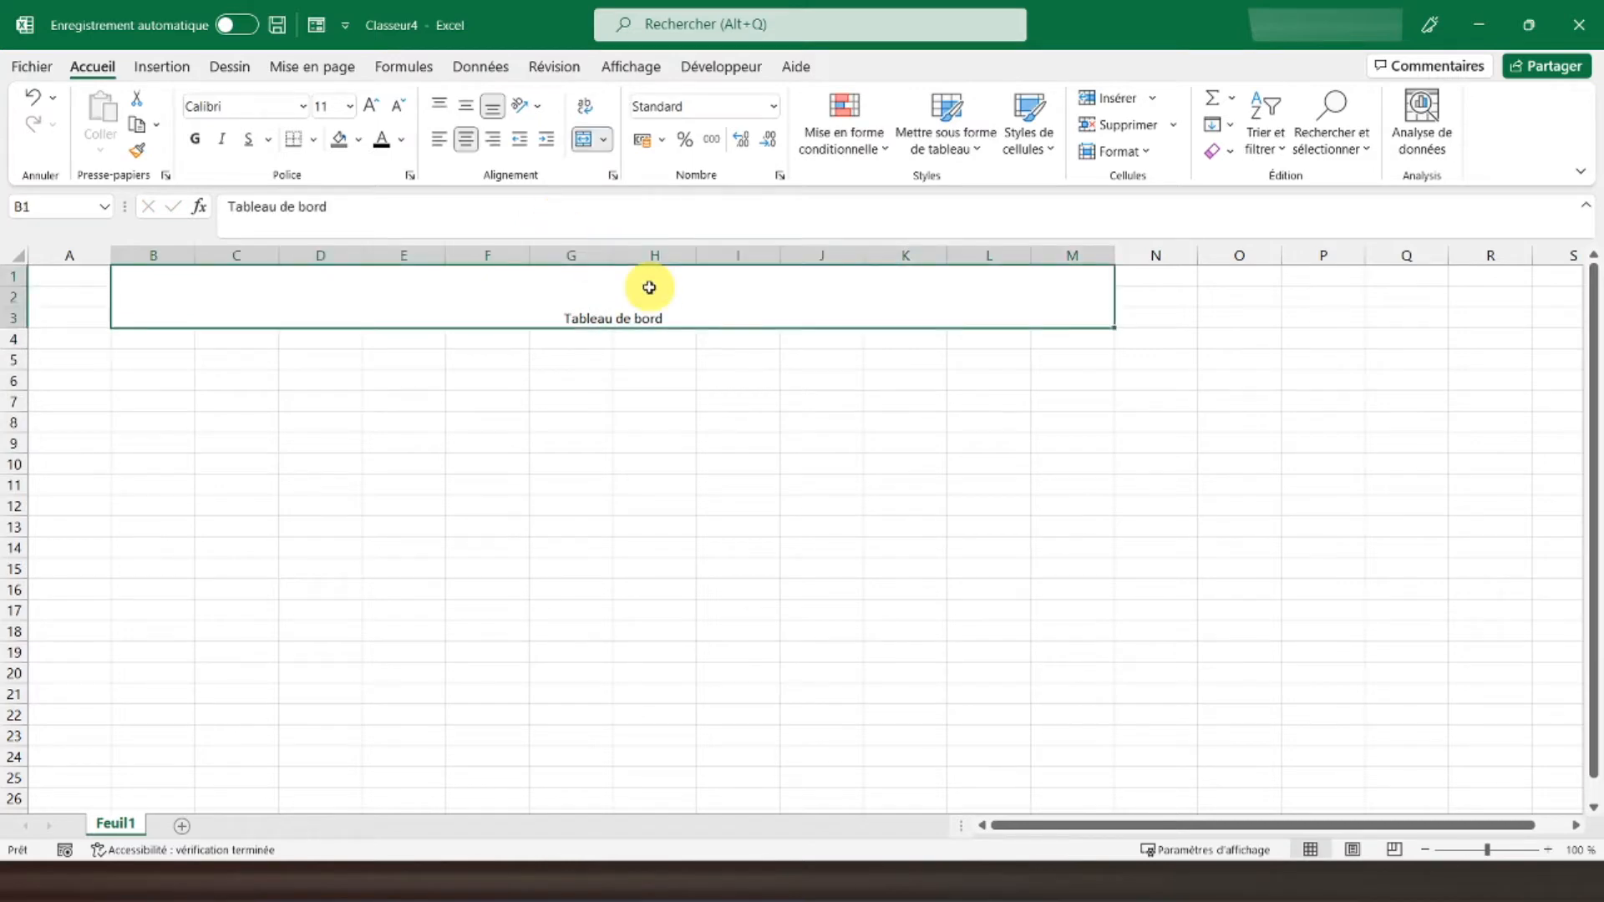
pyautogui.click(464, 113)
pyautogui.click(367, 108)
pyautogui.click(368, 108)
pyautogui.click(367, 108)
pyautogui.click(194, 139)
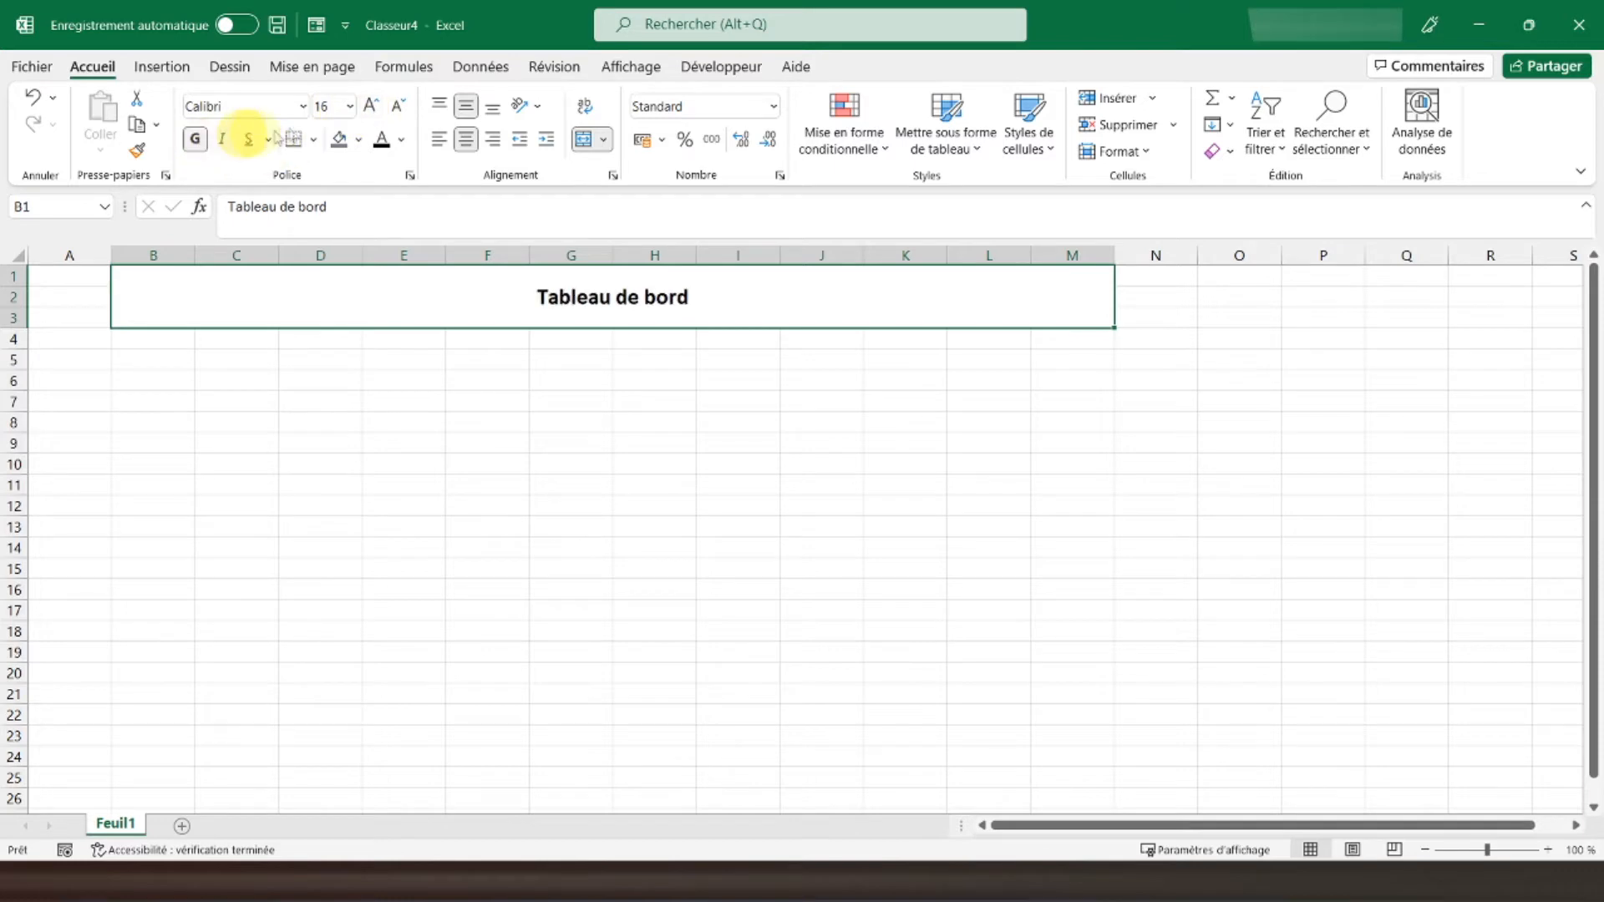
pyautogui.click(367, 107)
pyautogui.click(367, 107)
pyautogui.click(368, 107)
pyautogui.click(368, 107)
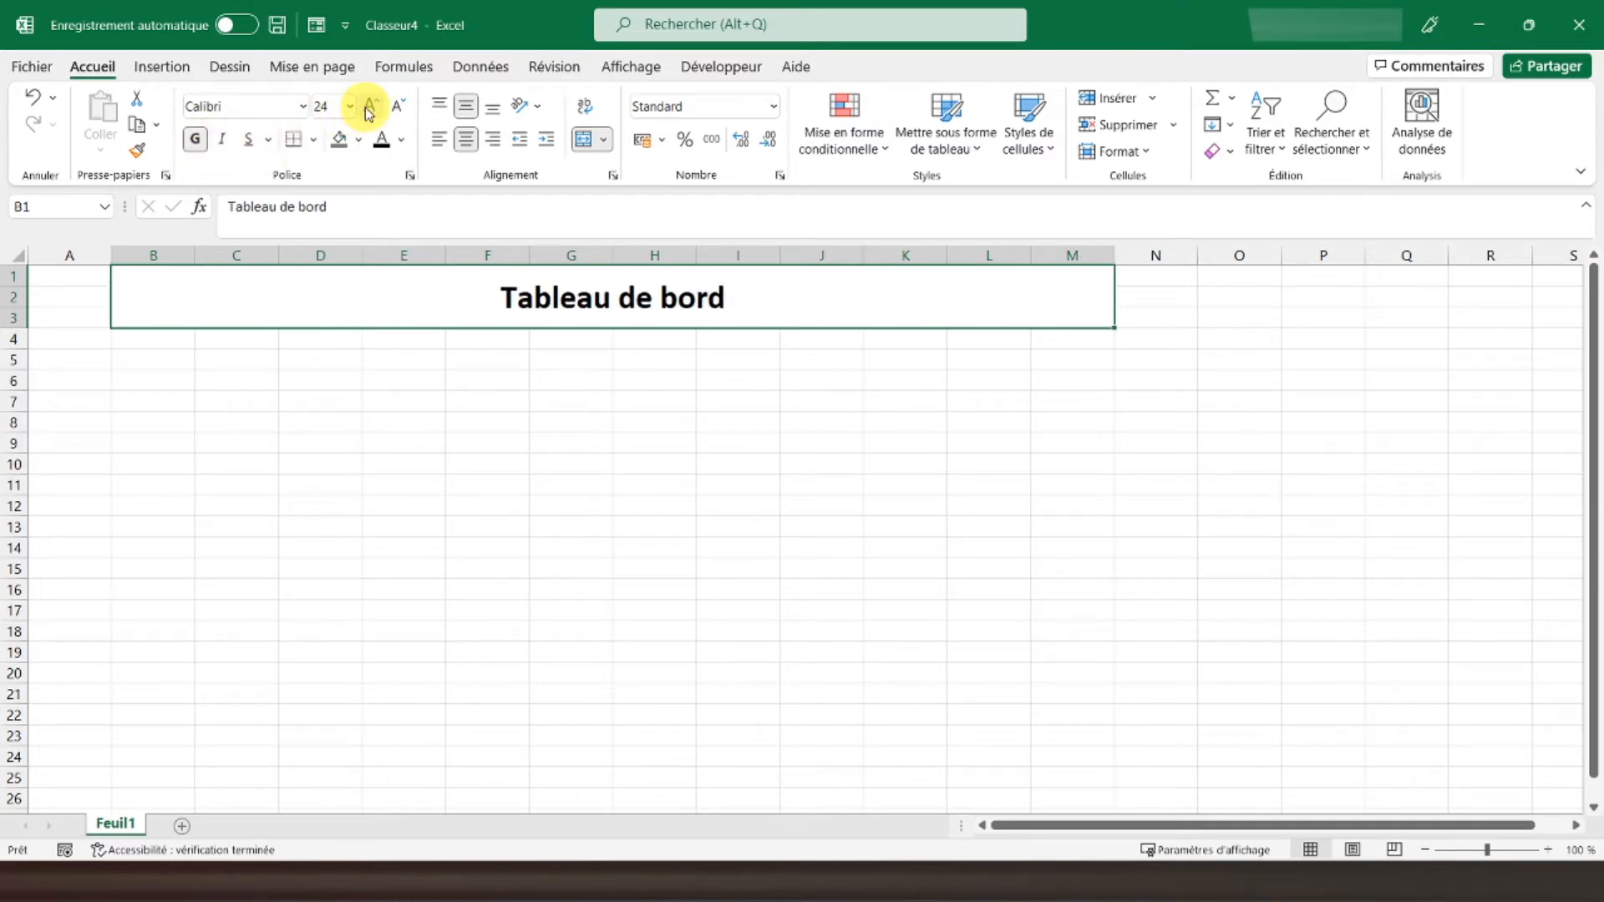
# Apply thick outside borders (Bordures extérieures épaisses) to the merged title cell
pyautogui.click(415, 422)
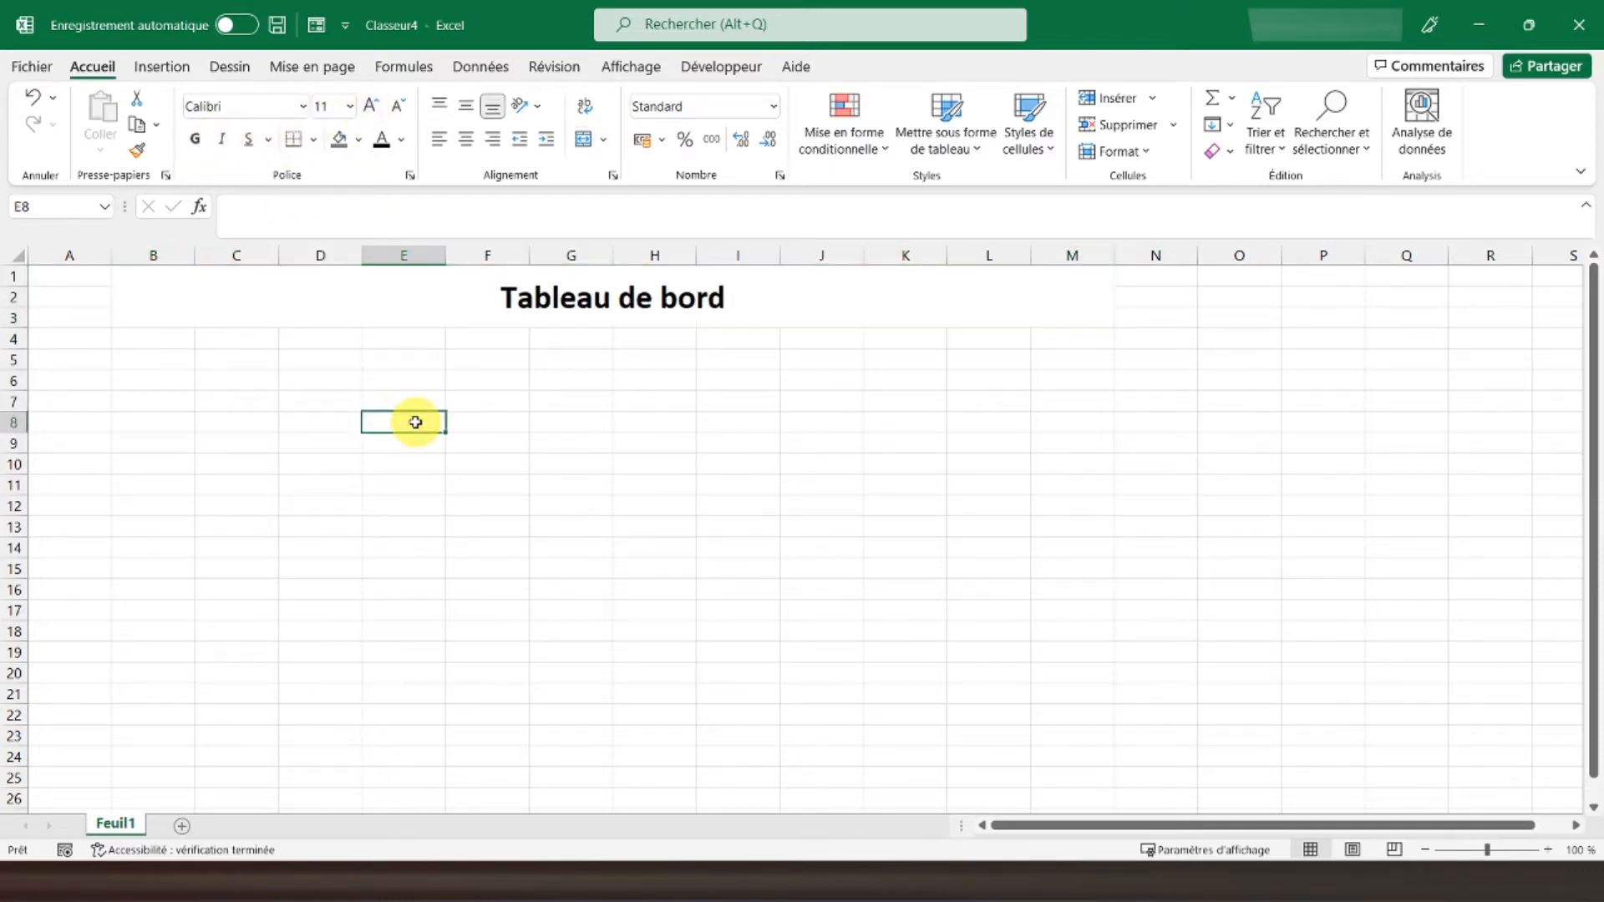
pyautogui.click(268, 292)
pyautogui.click(314, 140)
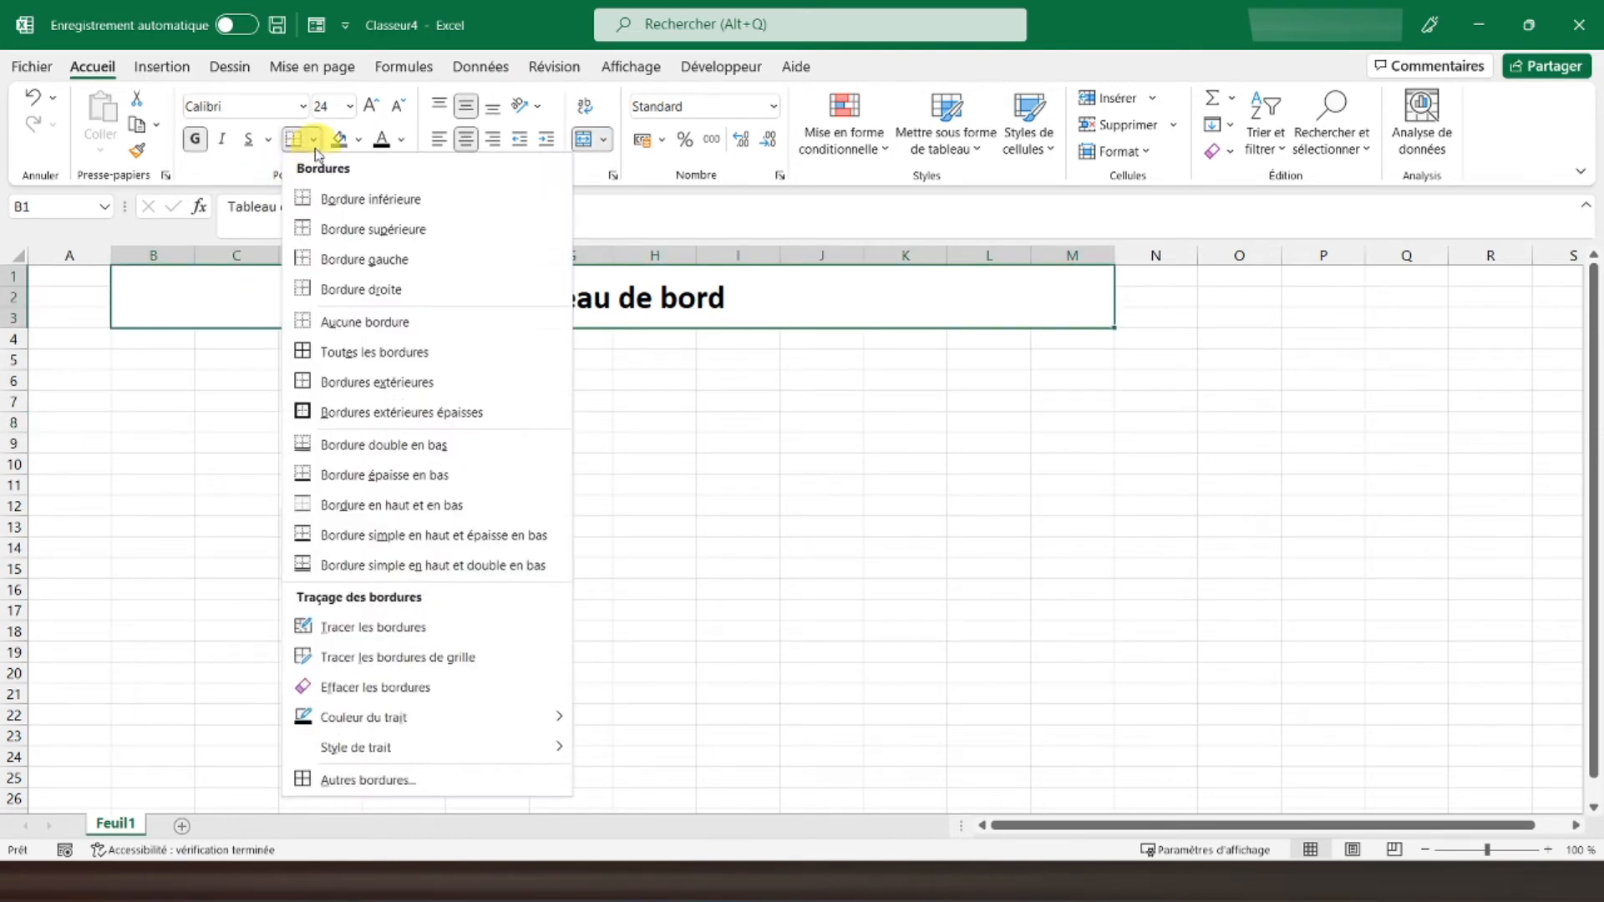
pyautogui.click(346, 412)
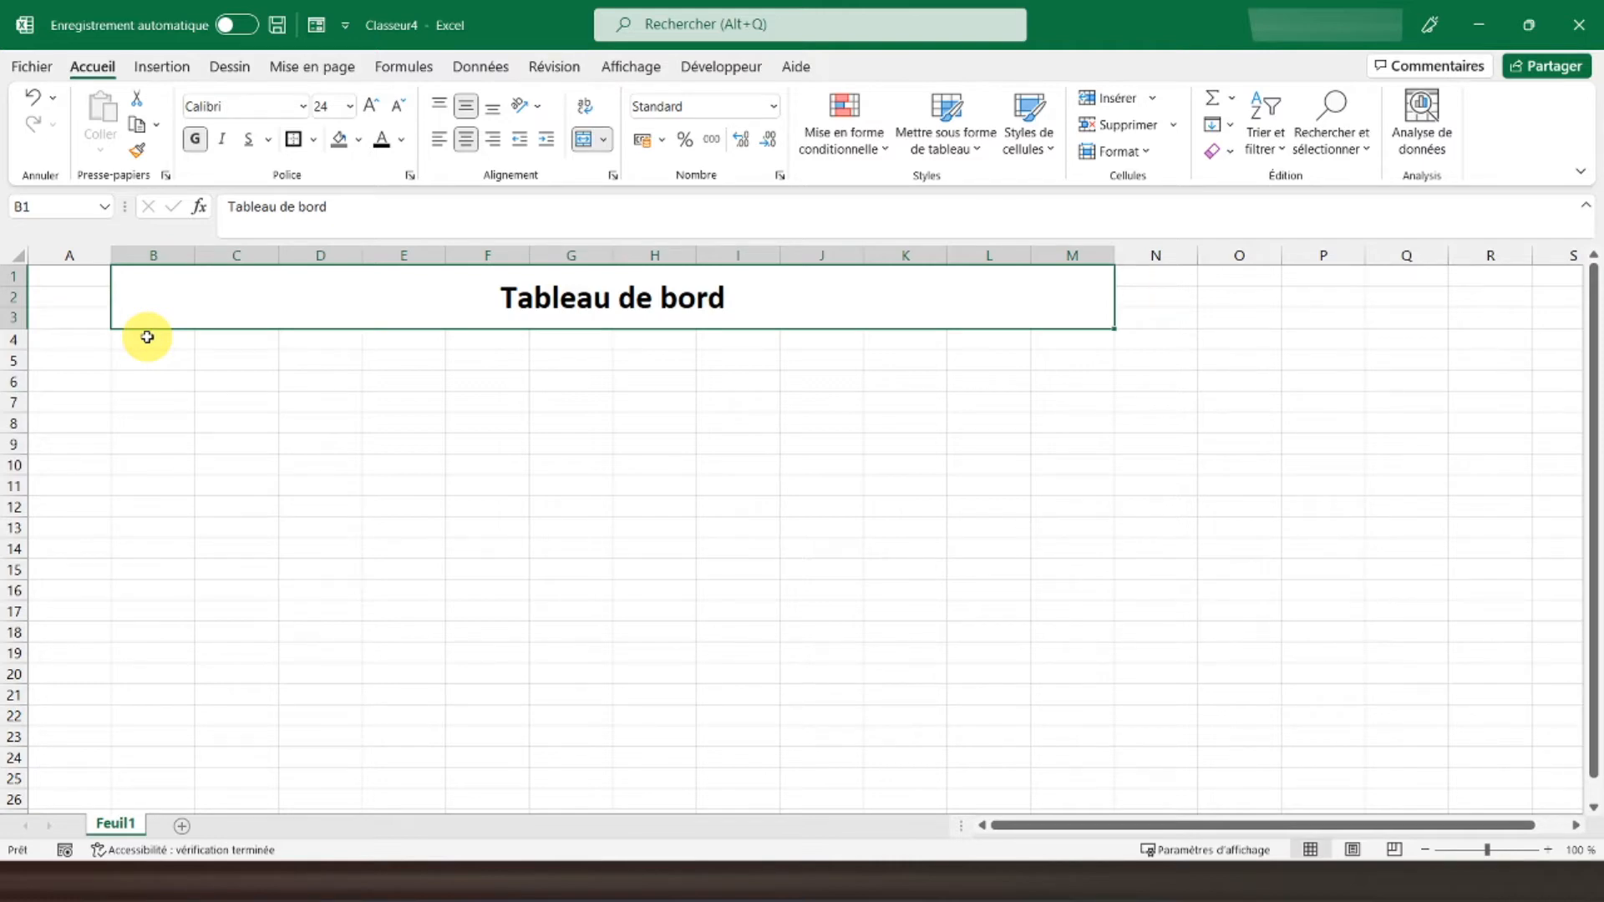
# Outline the block B4:M14 below the title with the same thick outside border
pyautogui.click(147, 336)
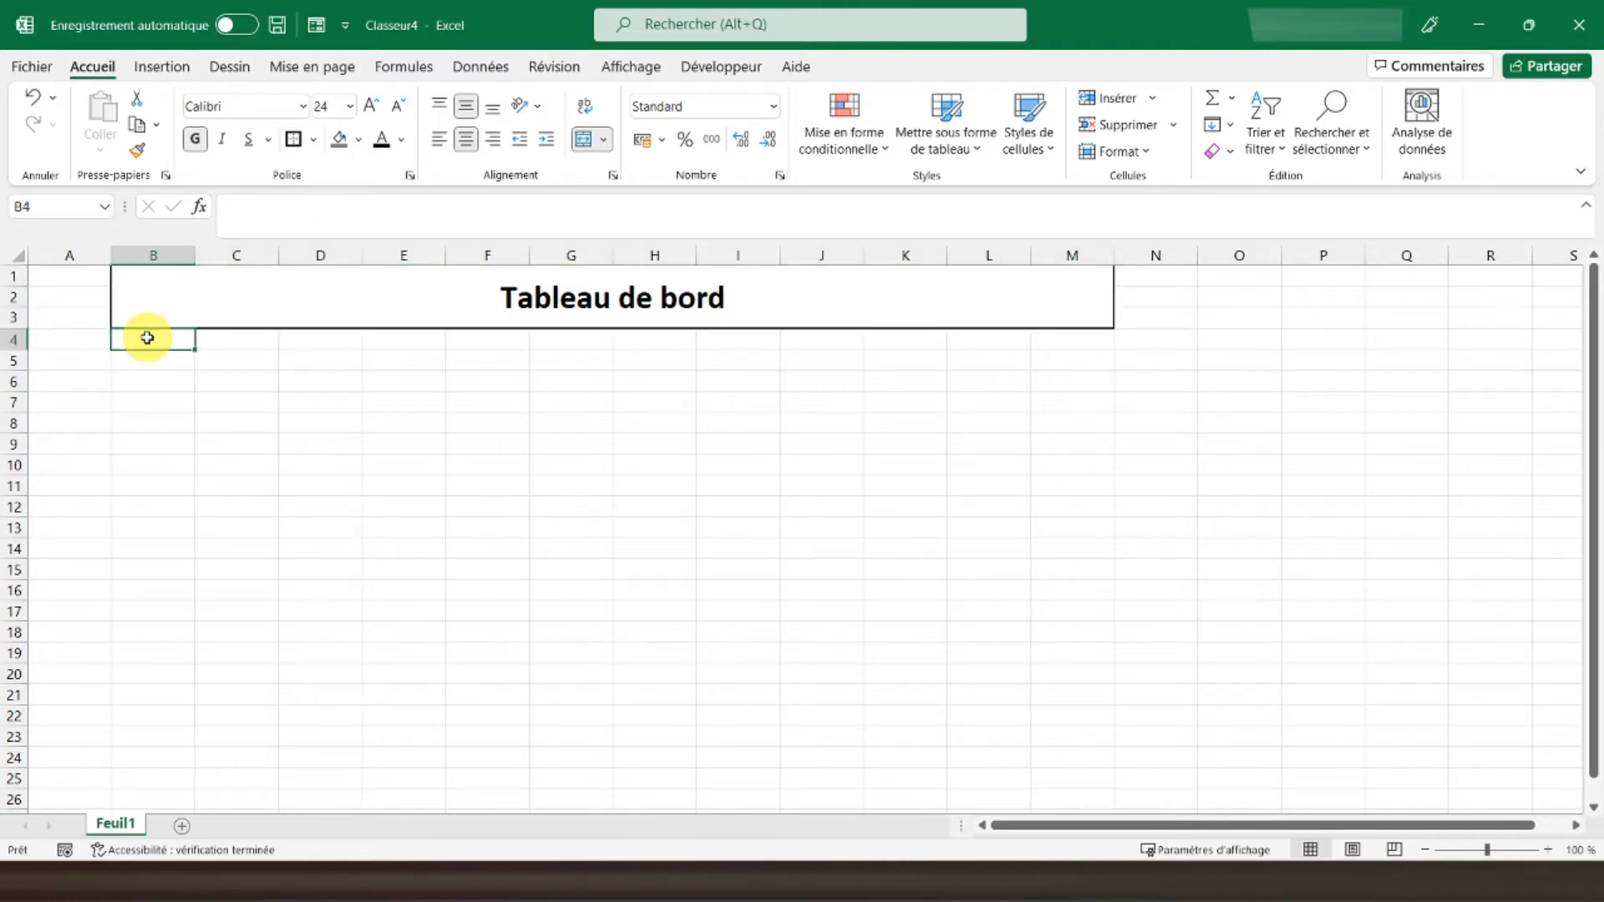
pyautogui.moveTo(147, 337); pyautogui.dragTo(174, 427)
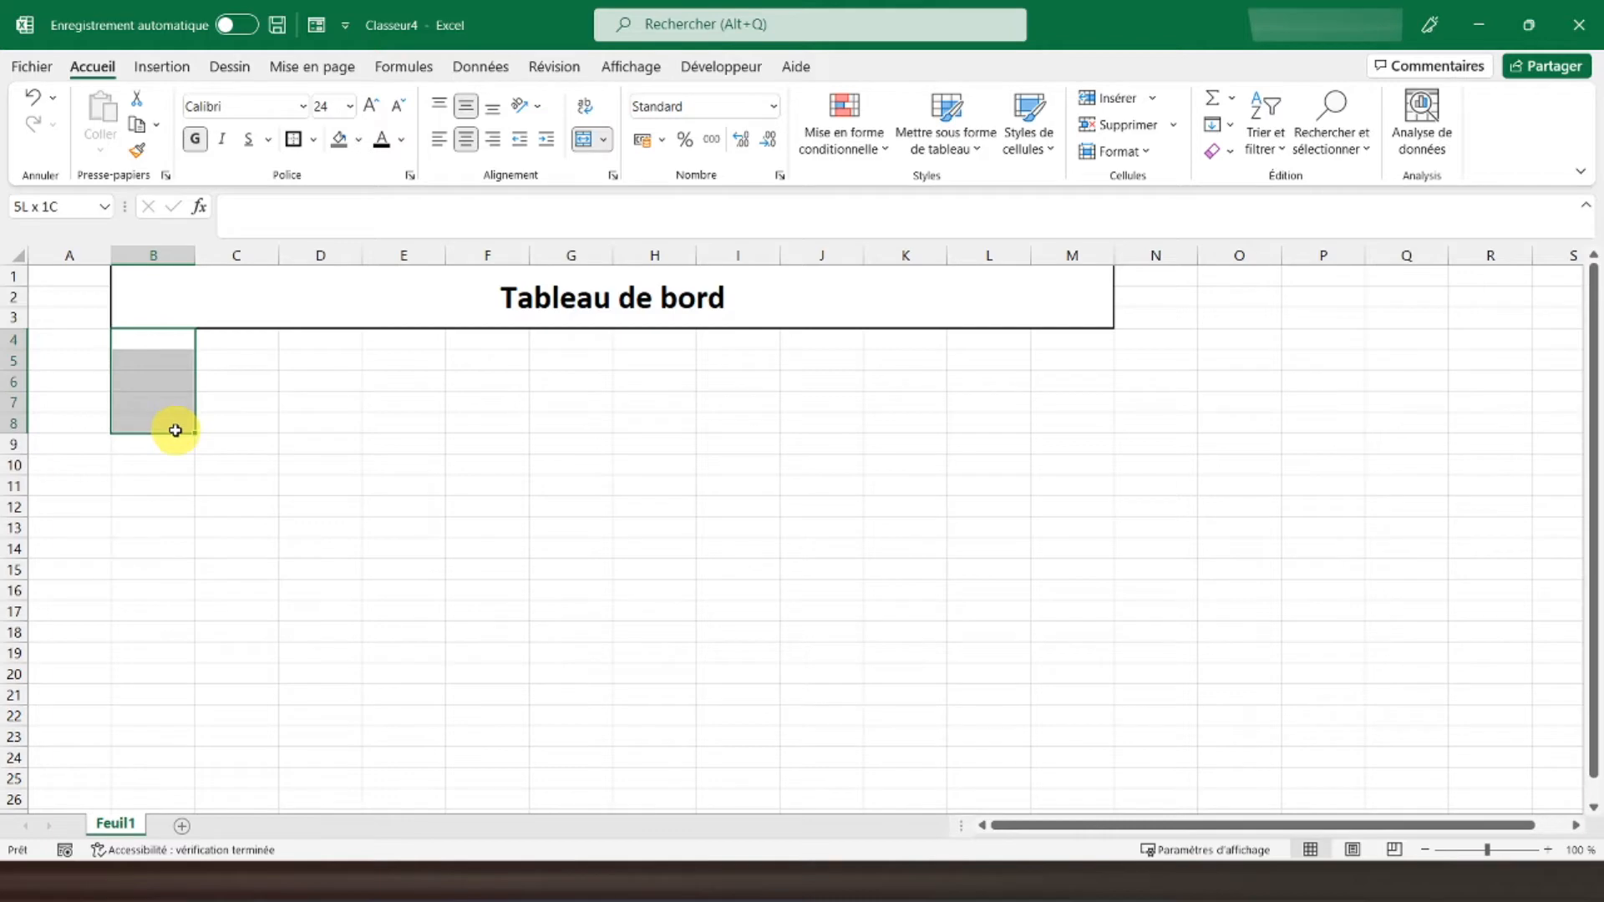
pyautogui.moveTo(174, 430); pyautogui.dragTo(1085, 544)
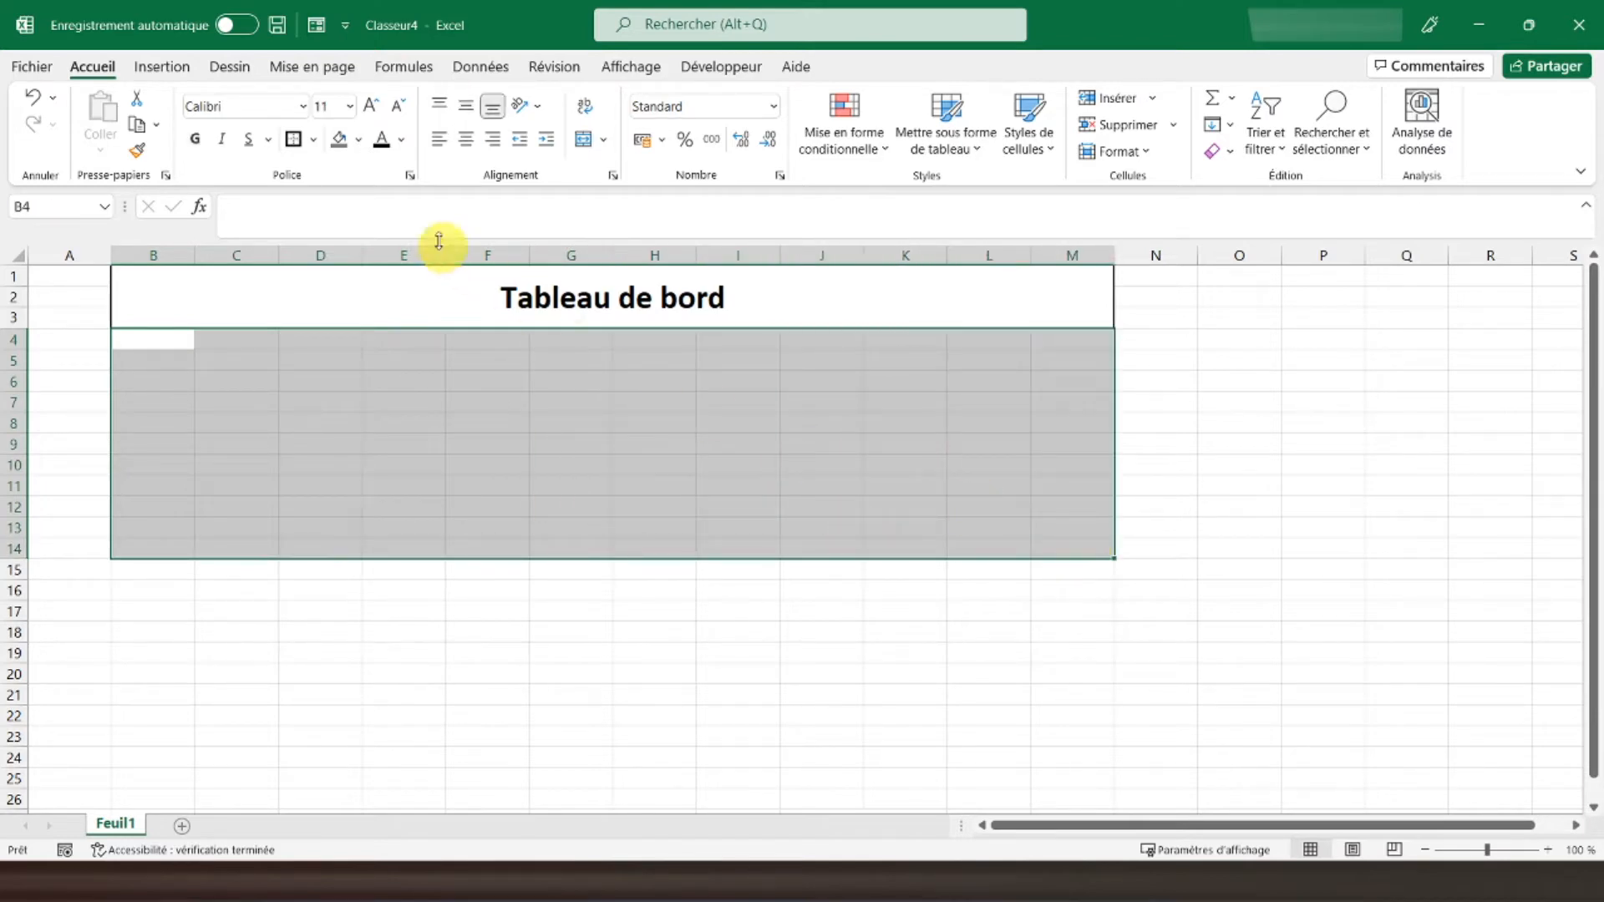
pyautogui.click(291, 147)
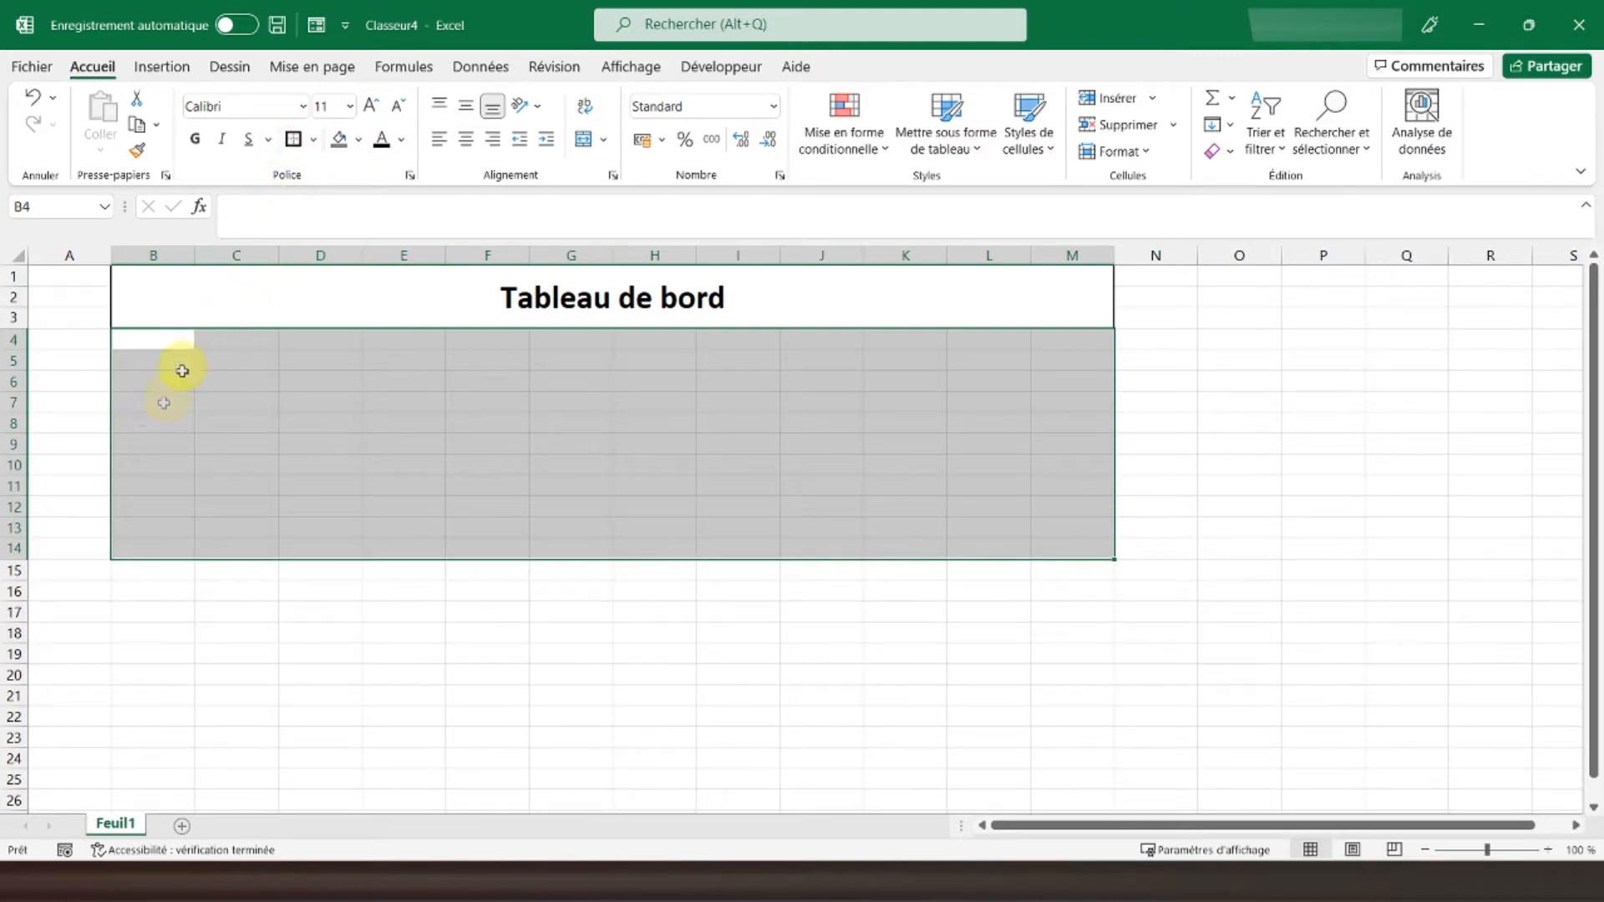
# Enter "Janvier" in cell B15, directly below the outlined block
pyautogui.click(136, 568)
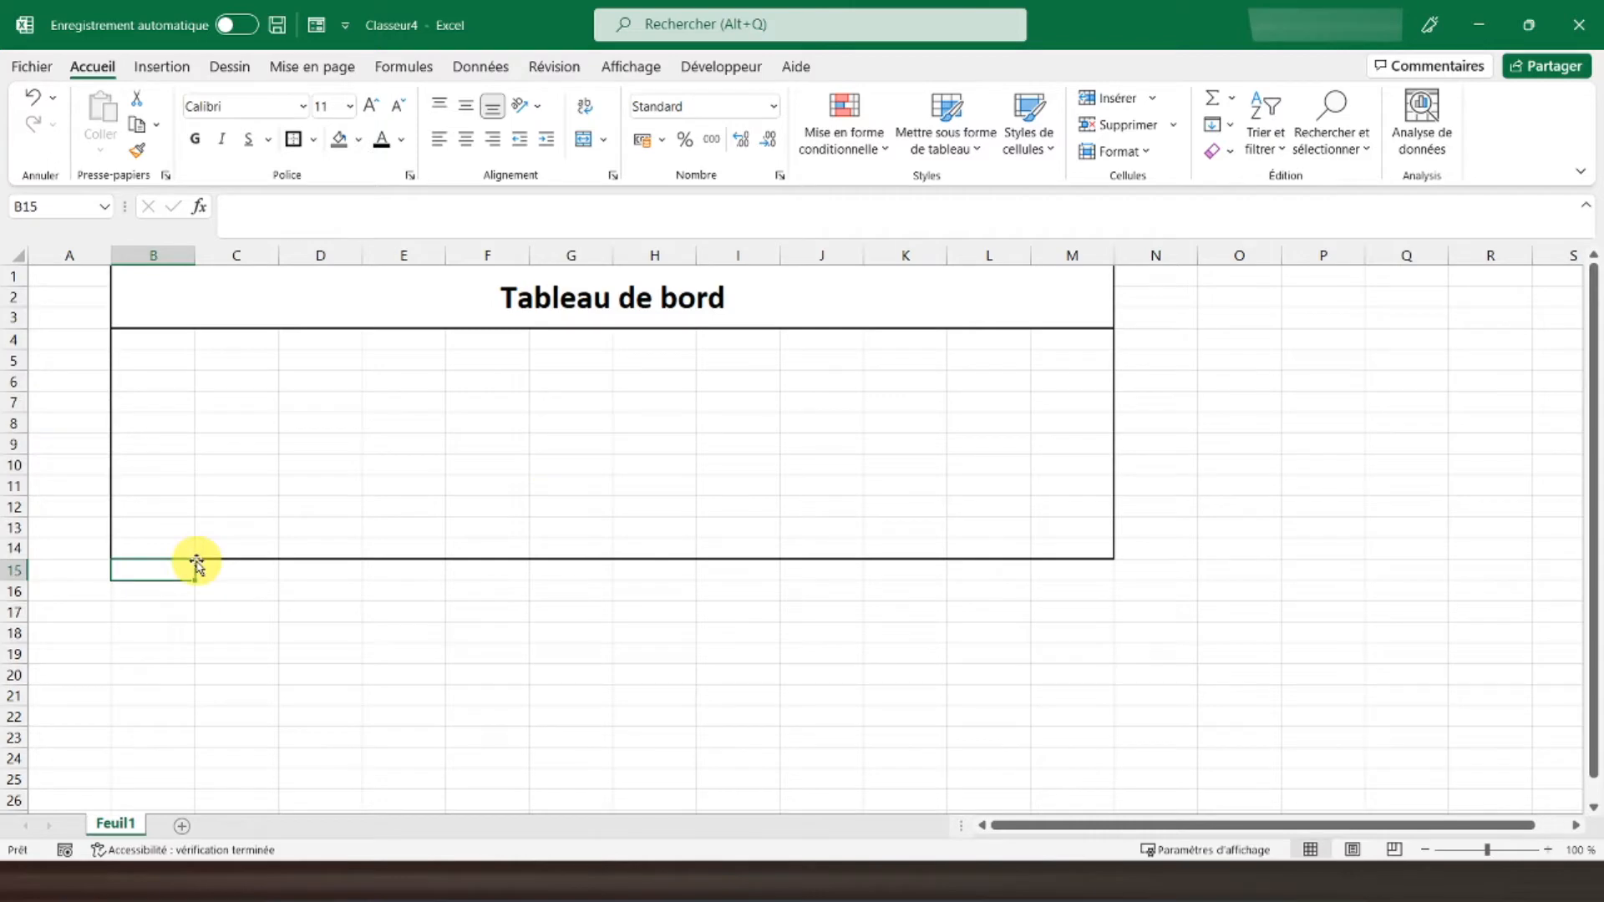
pyautogui.write('Janvier')
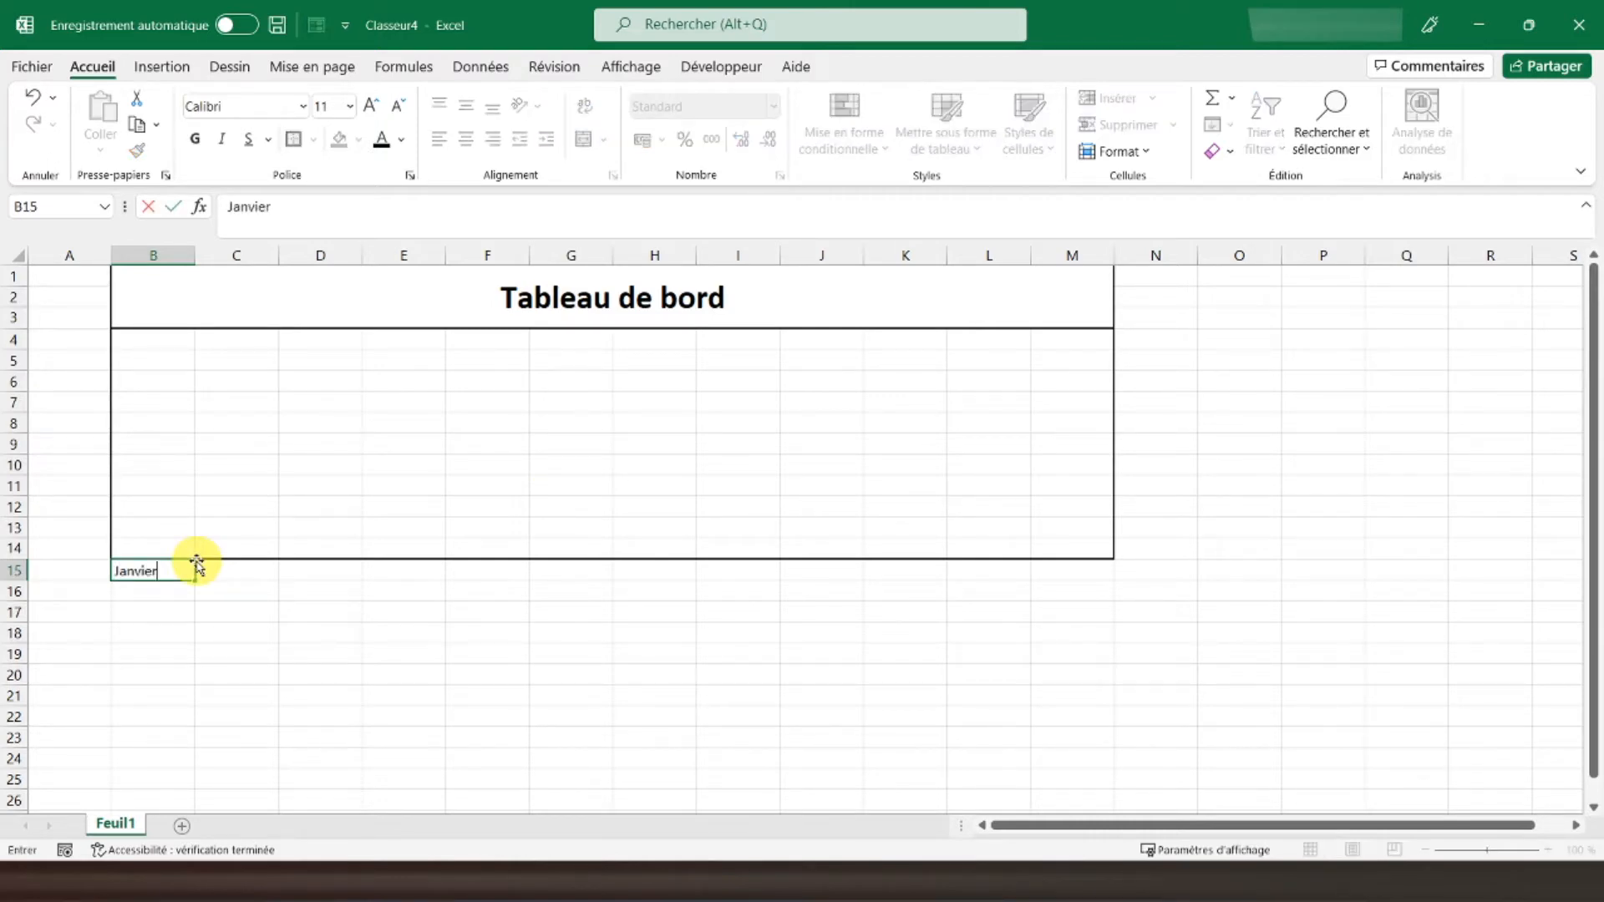
pyautogui.press('Return')
# Format the Janvier cell as bold, centred both ways and thick-bordered, and fill the month series across to Décembre in M15
pyautogui.click(165, 568)
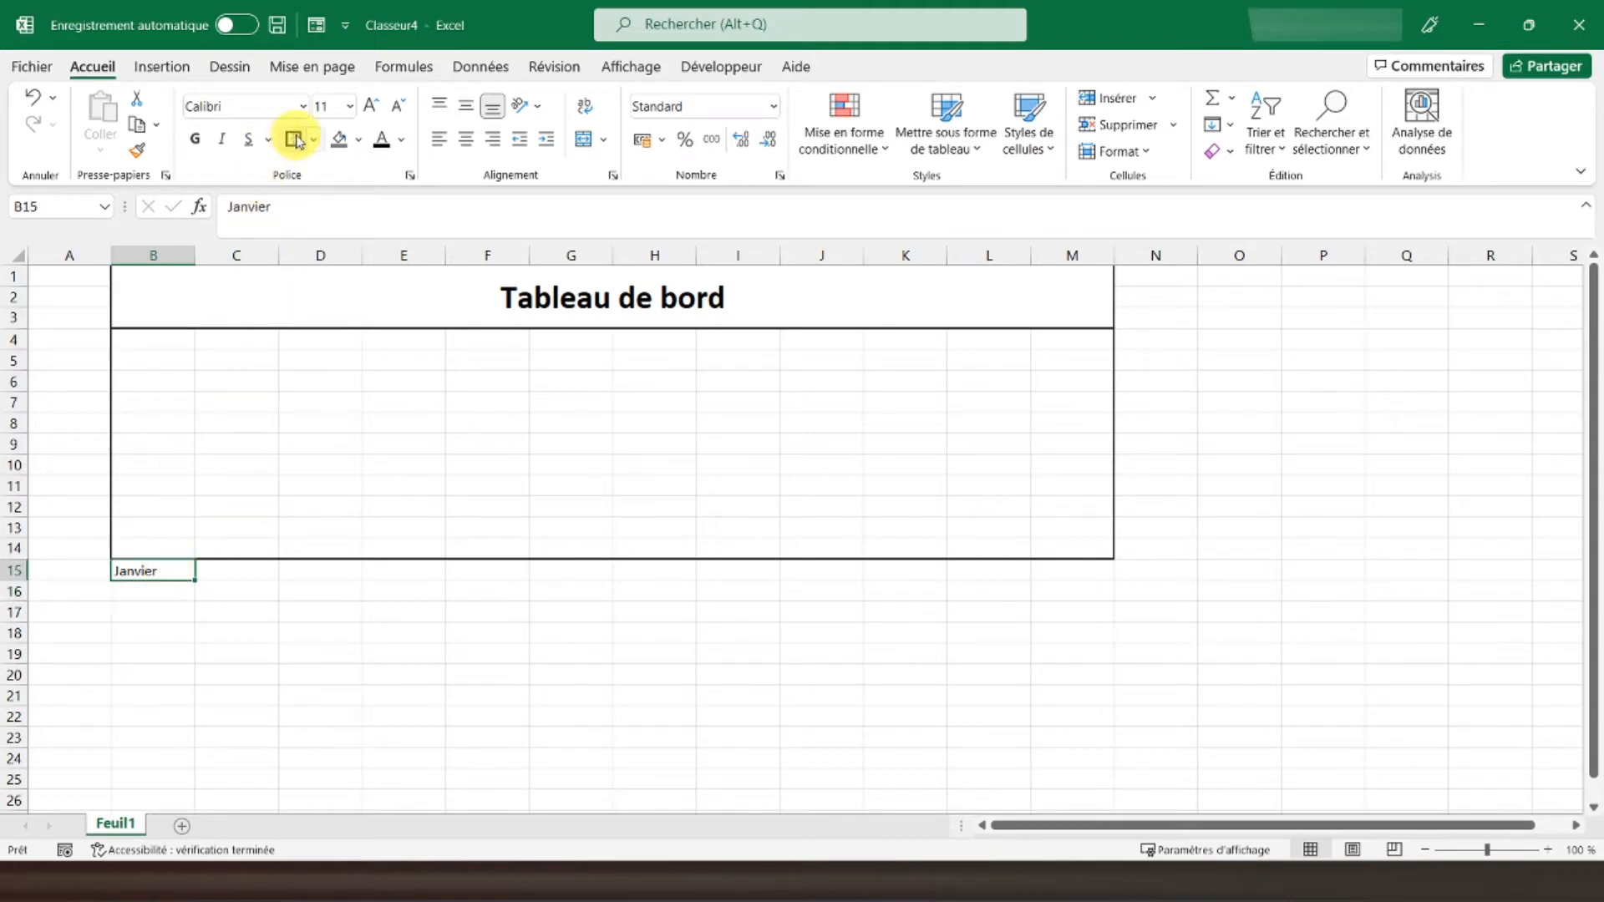
pyautogui.click(196, 138)
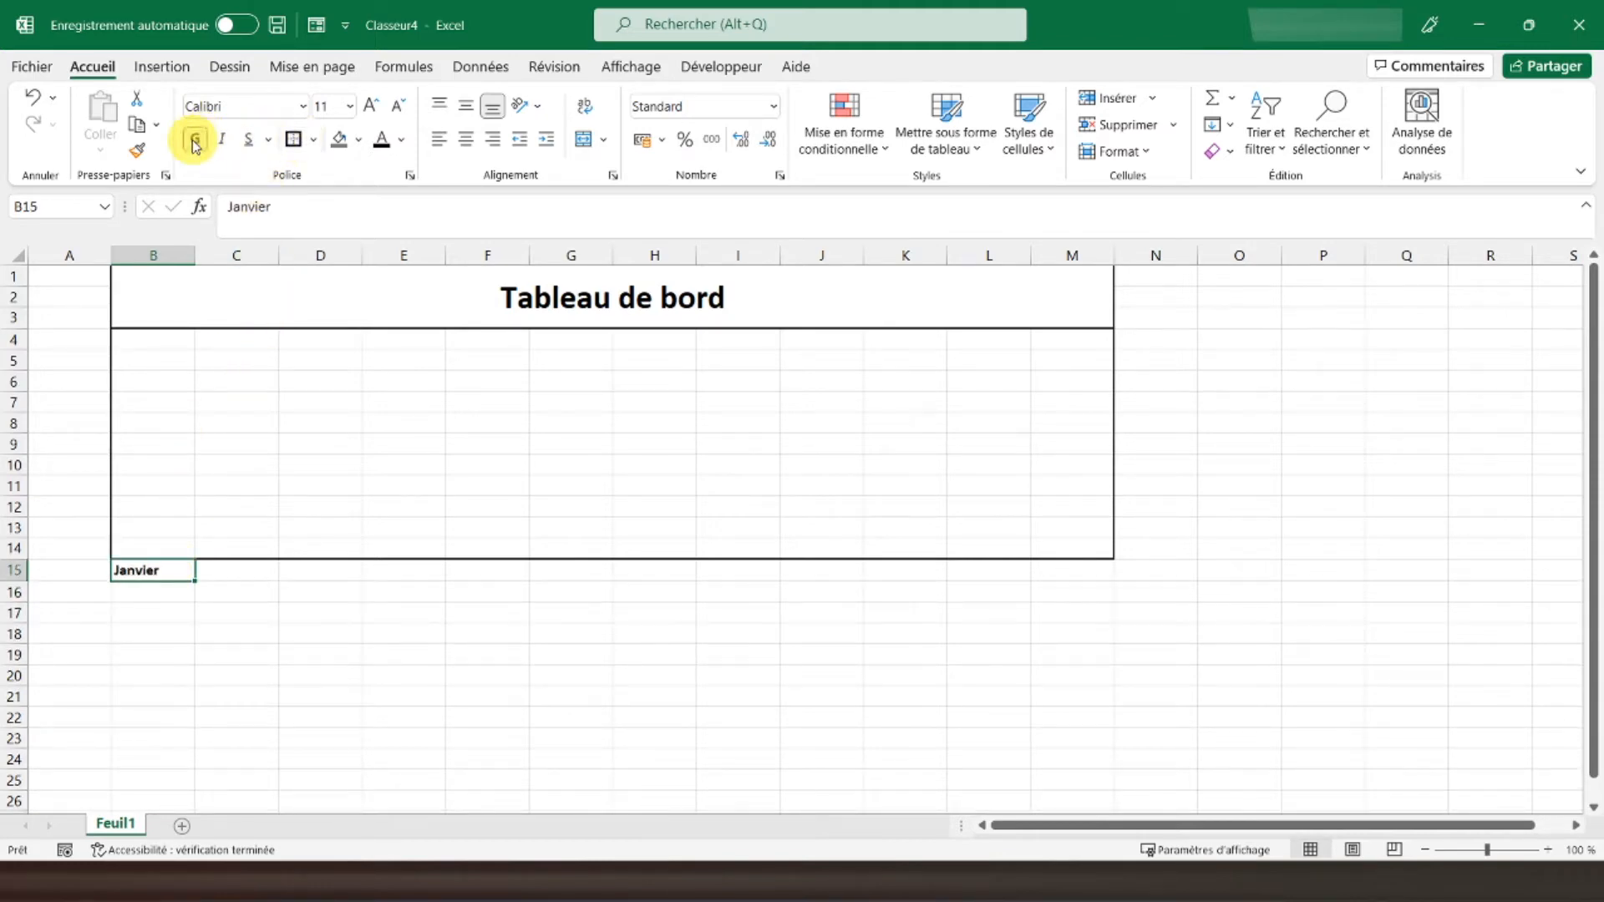
pyautogui.click(465, 138)
pyautogui.click(465, 106)
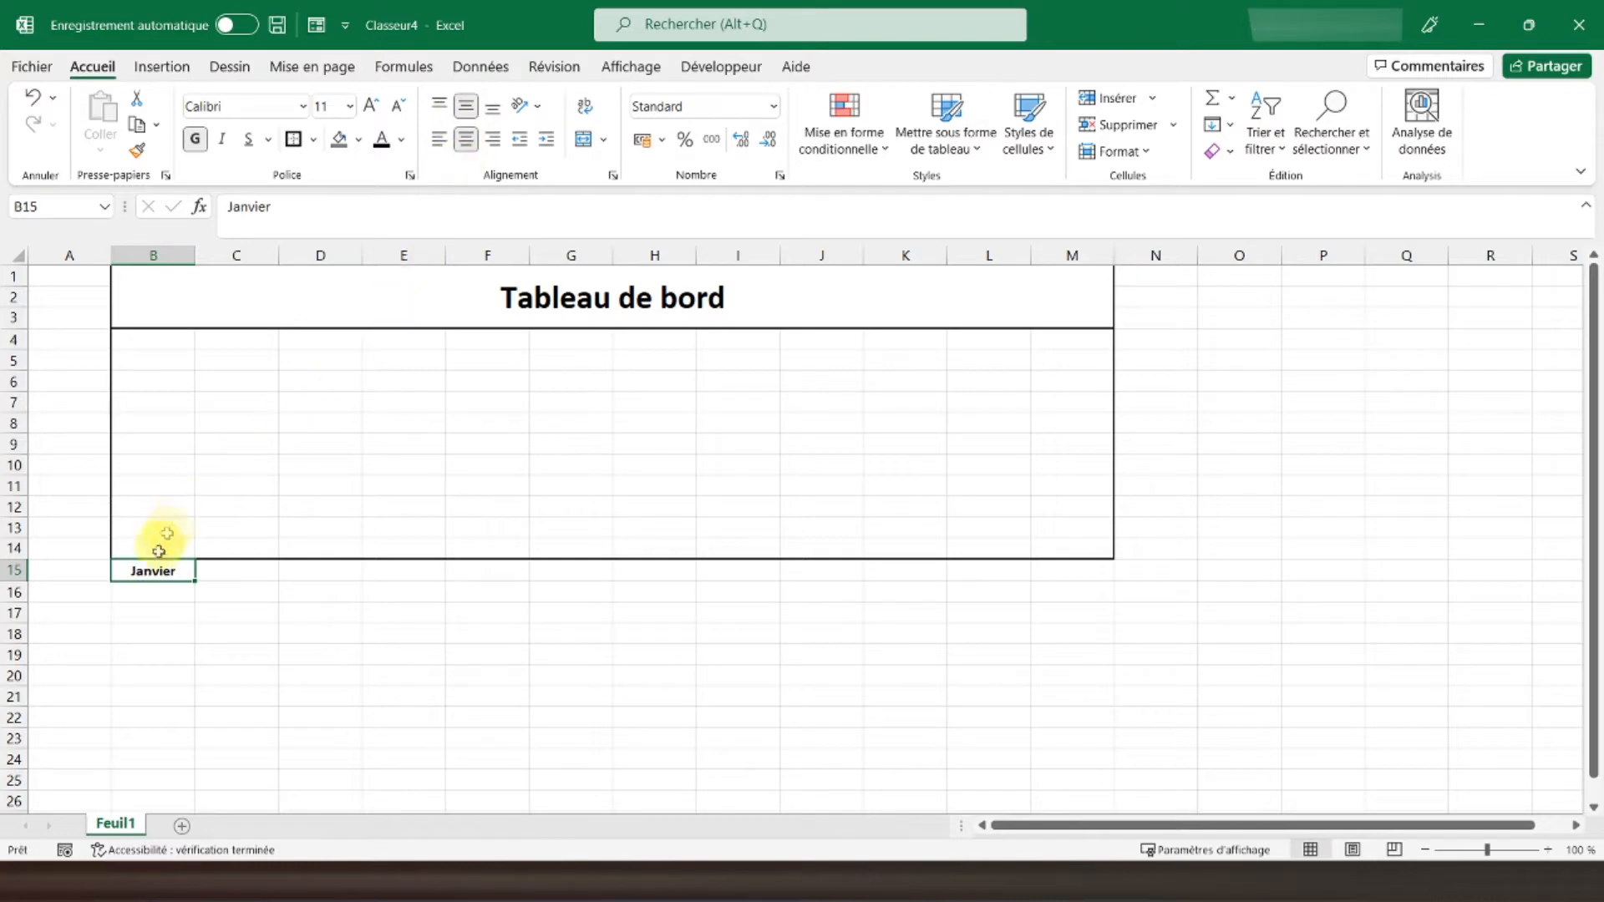
pyautogui.moveTo(195, 582); pyautogui.dragTo(1076, 573)
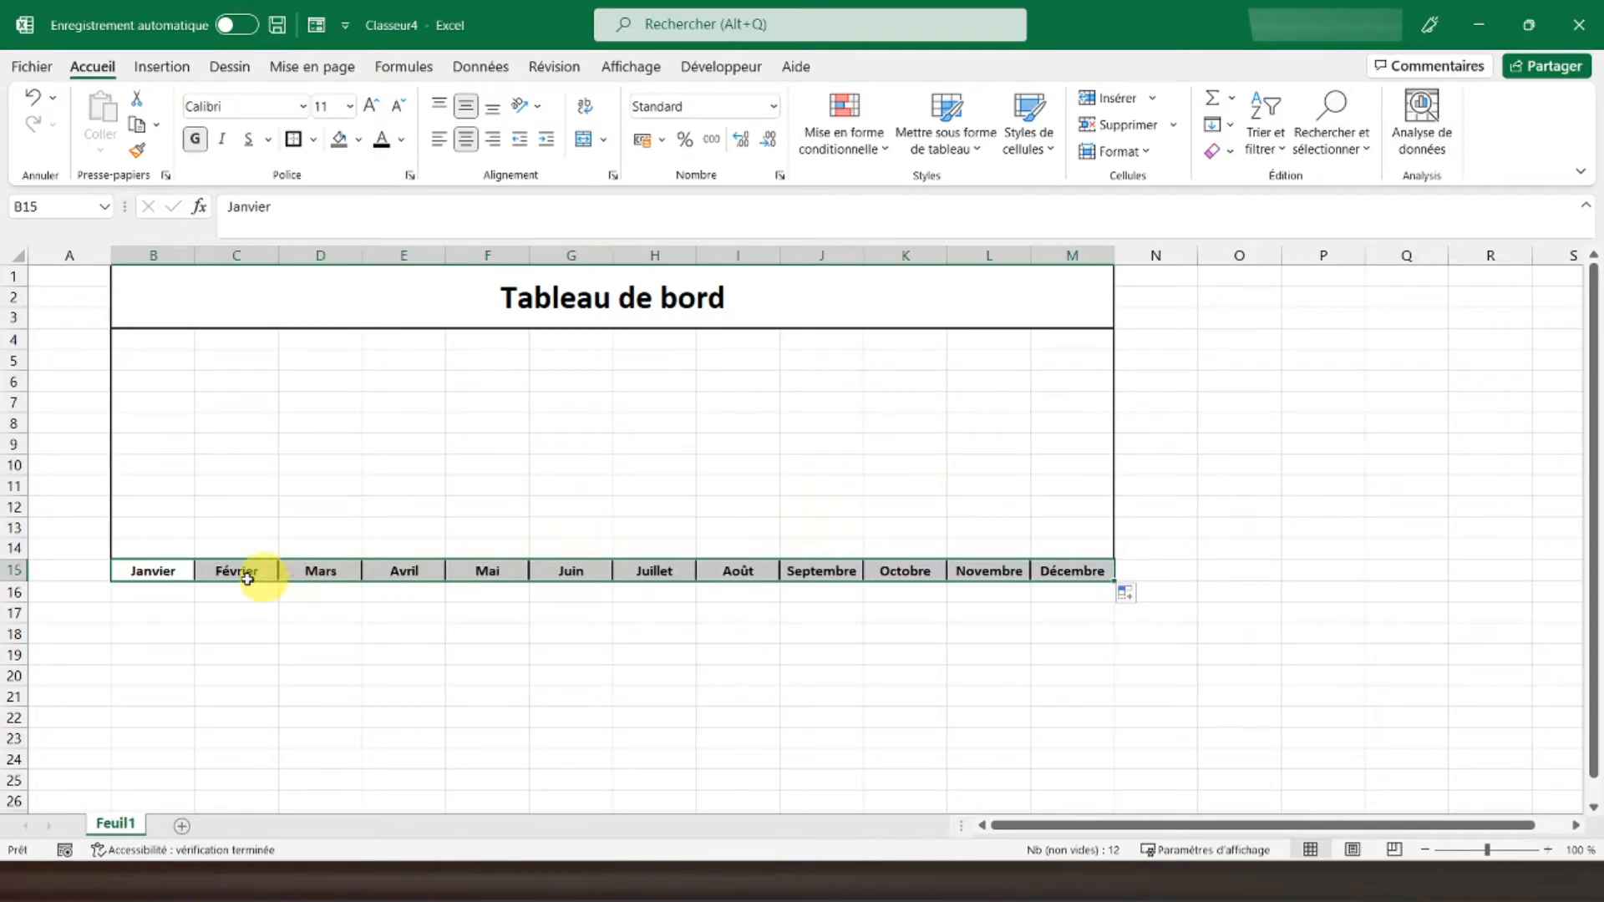
# Merge and centre cells B16:E16 with middle alignment and enter the heading "Répartition des revenus"
pyautogui.click(158, 596)
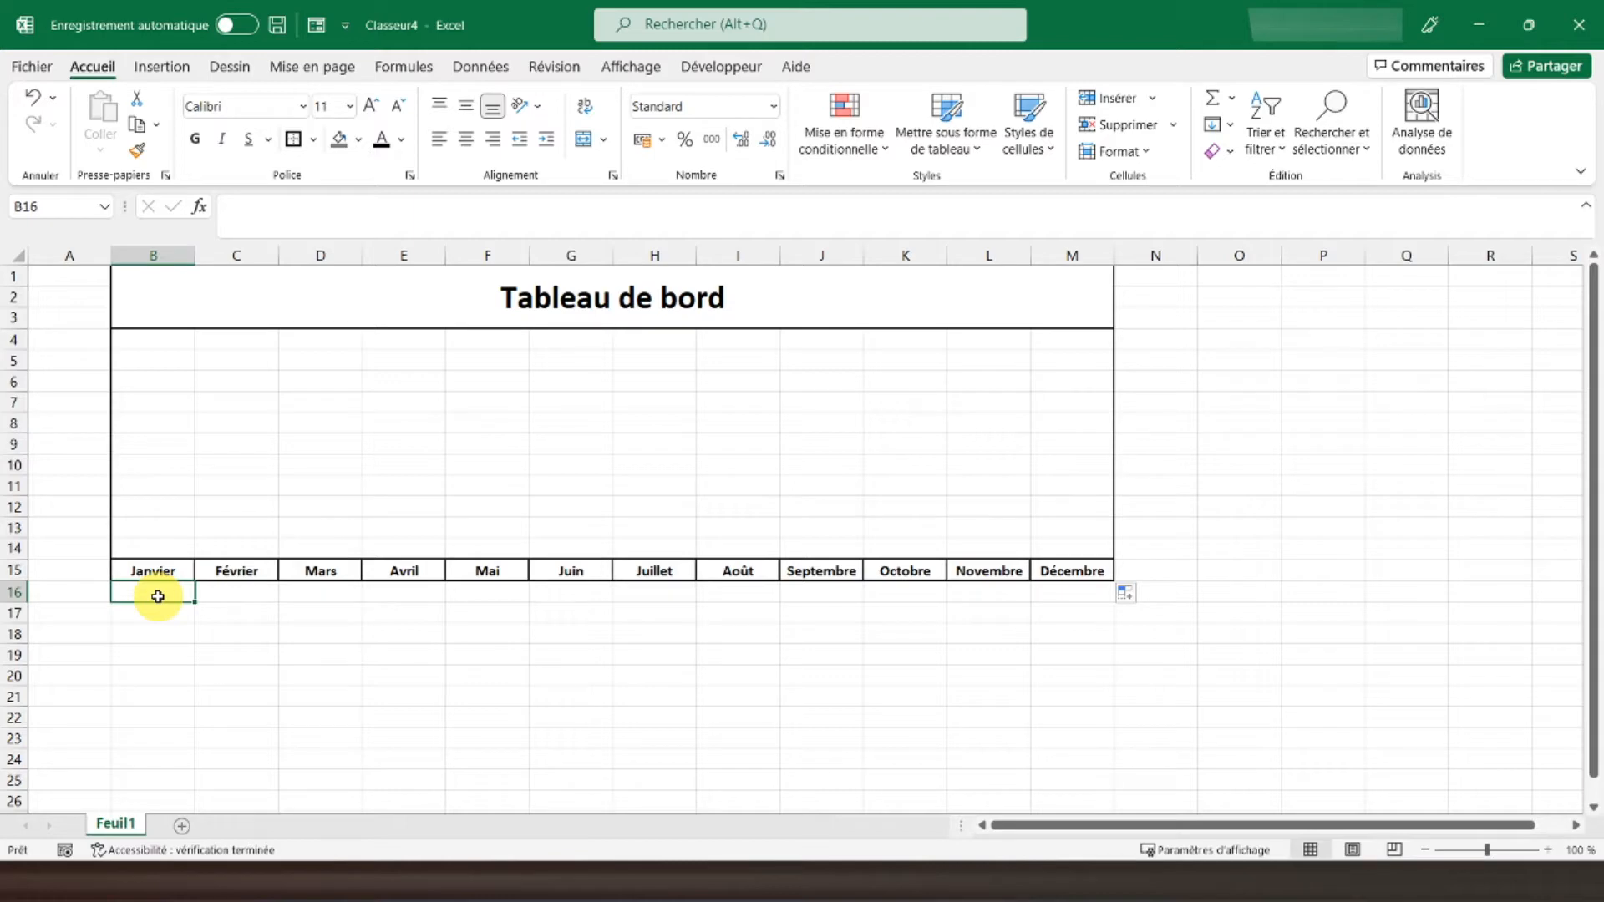
pyautogui.moveTo(147, 591); pyautogui.dragTo(399, 590)
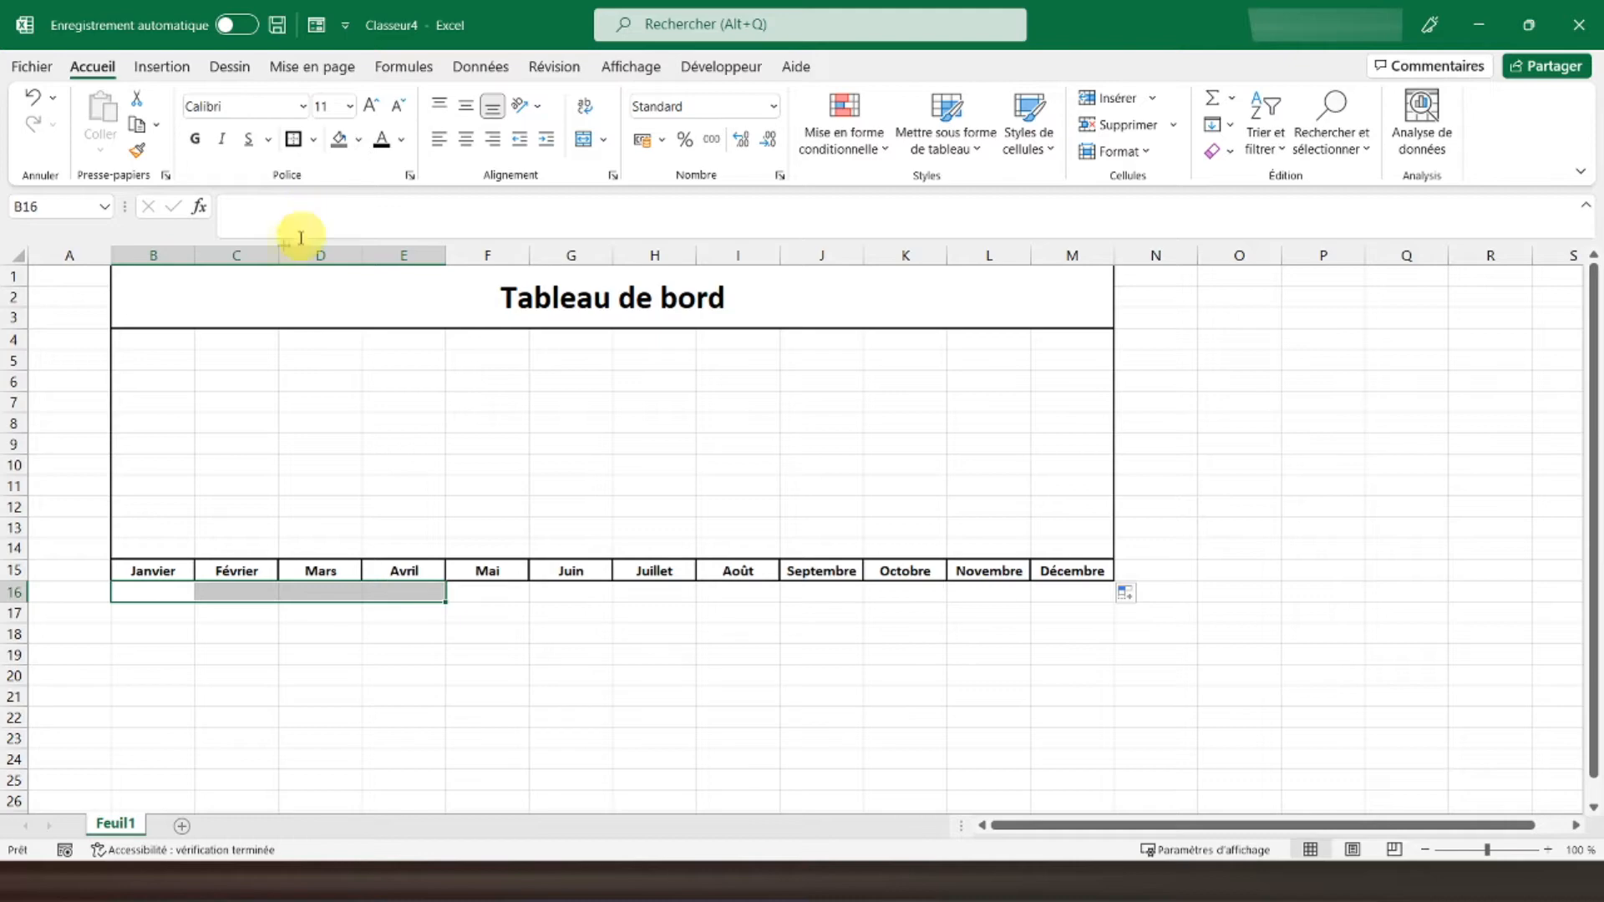
pyautogui.click(584, 139)
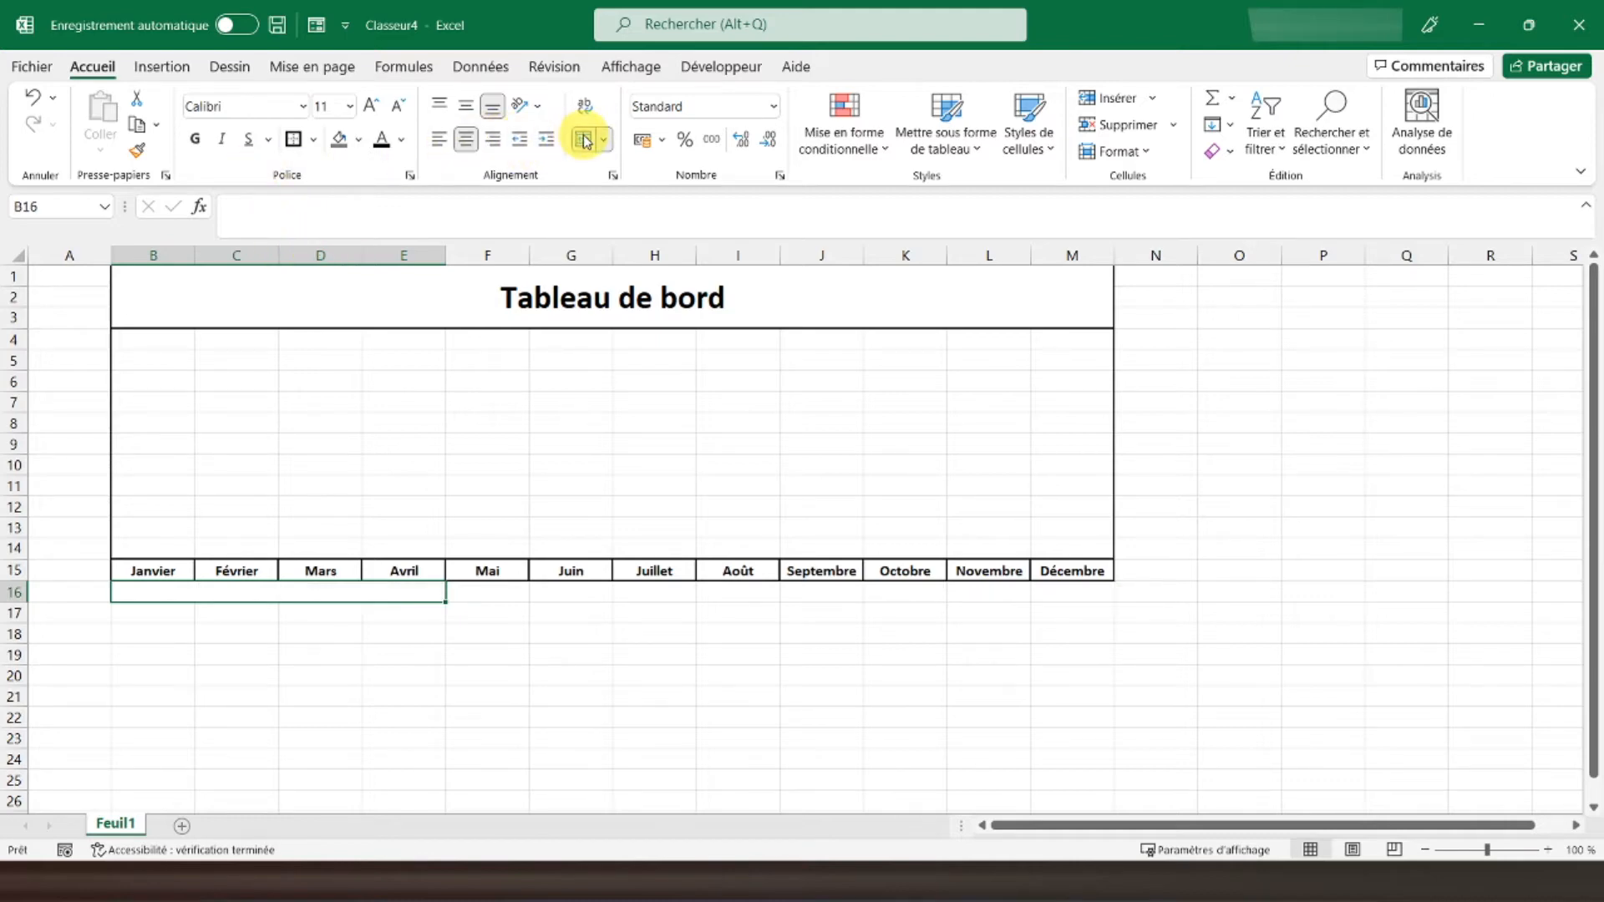
pyautogui.click(465, 105)
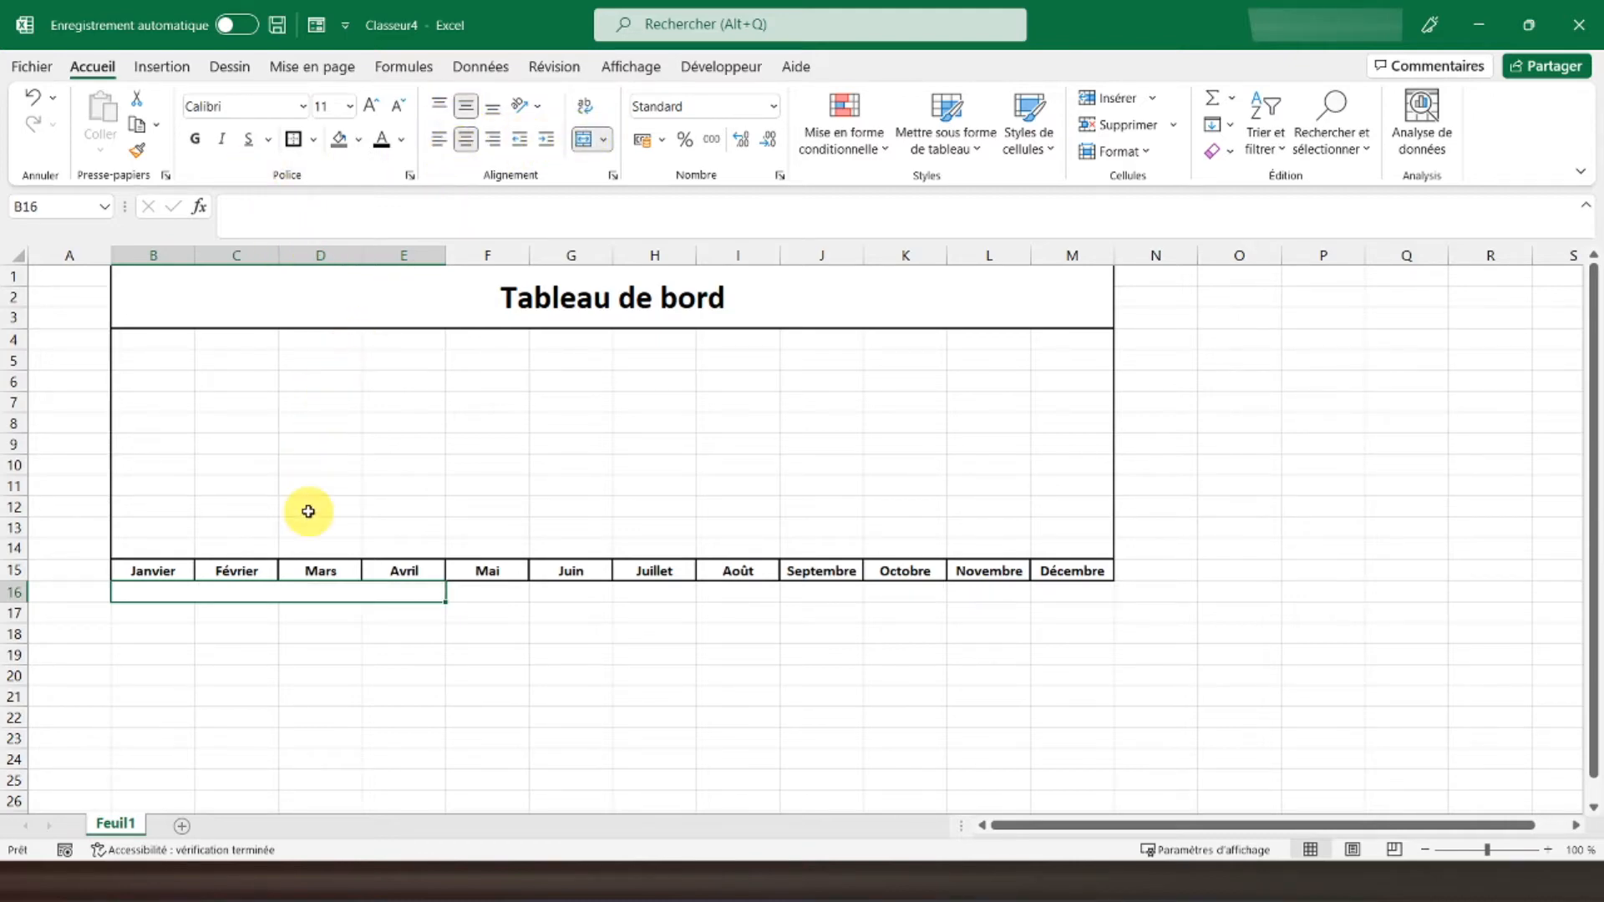
pyautogui.write('R')
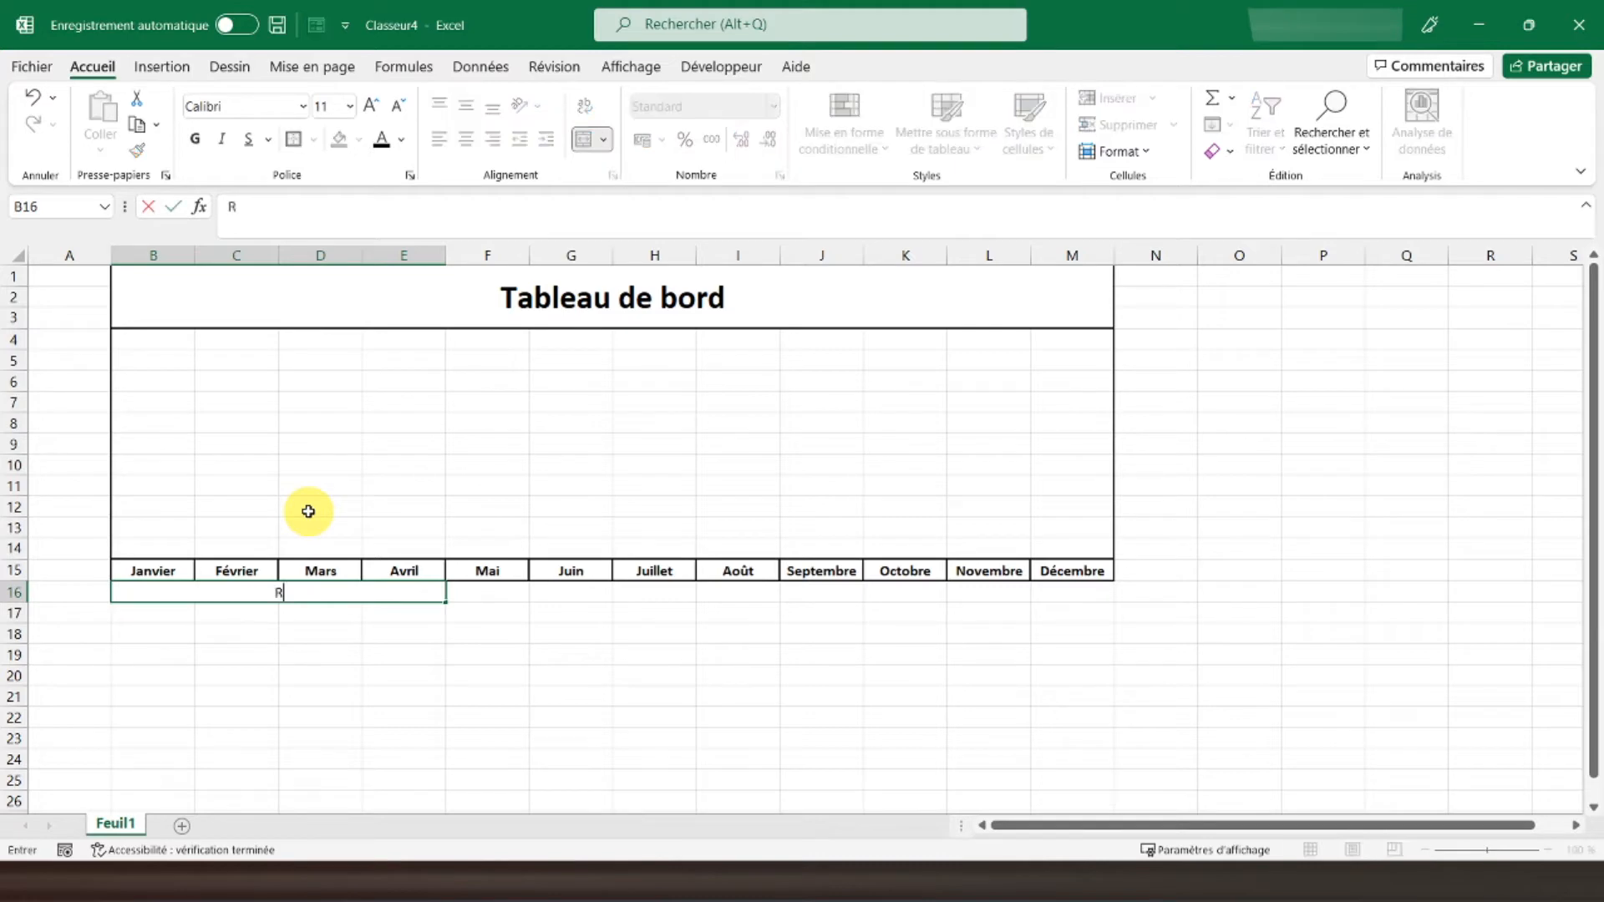
pyautogui.write('épartition')
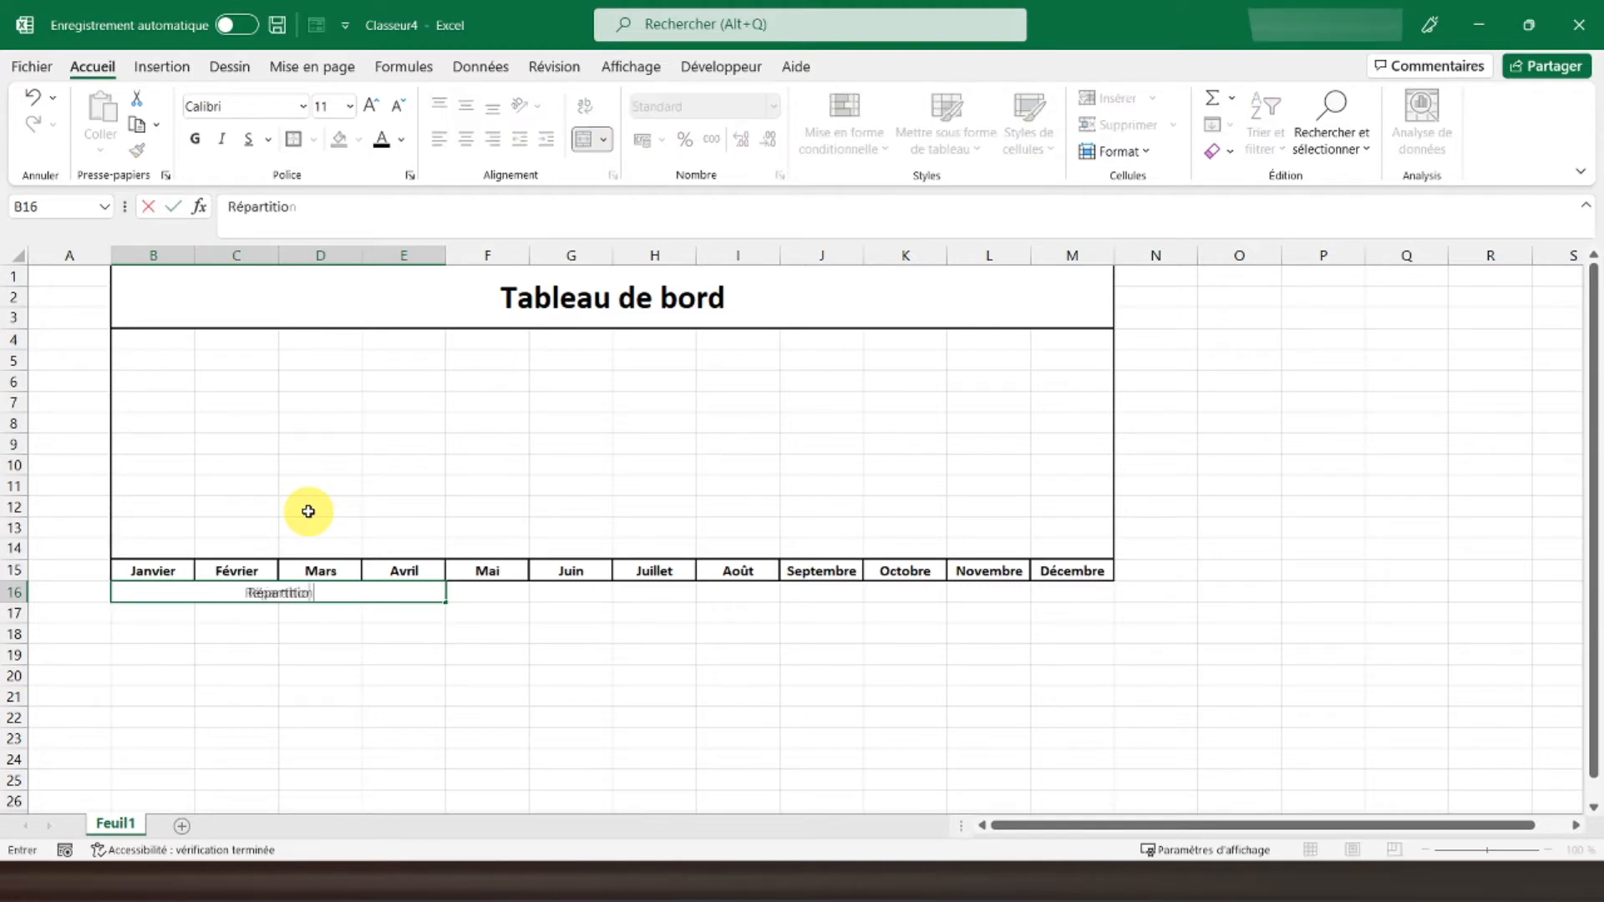
pyautogui.write(' des revenus')
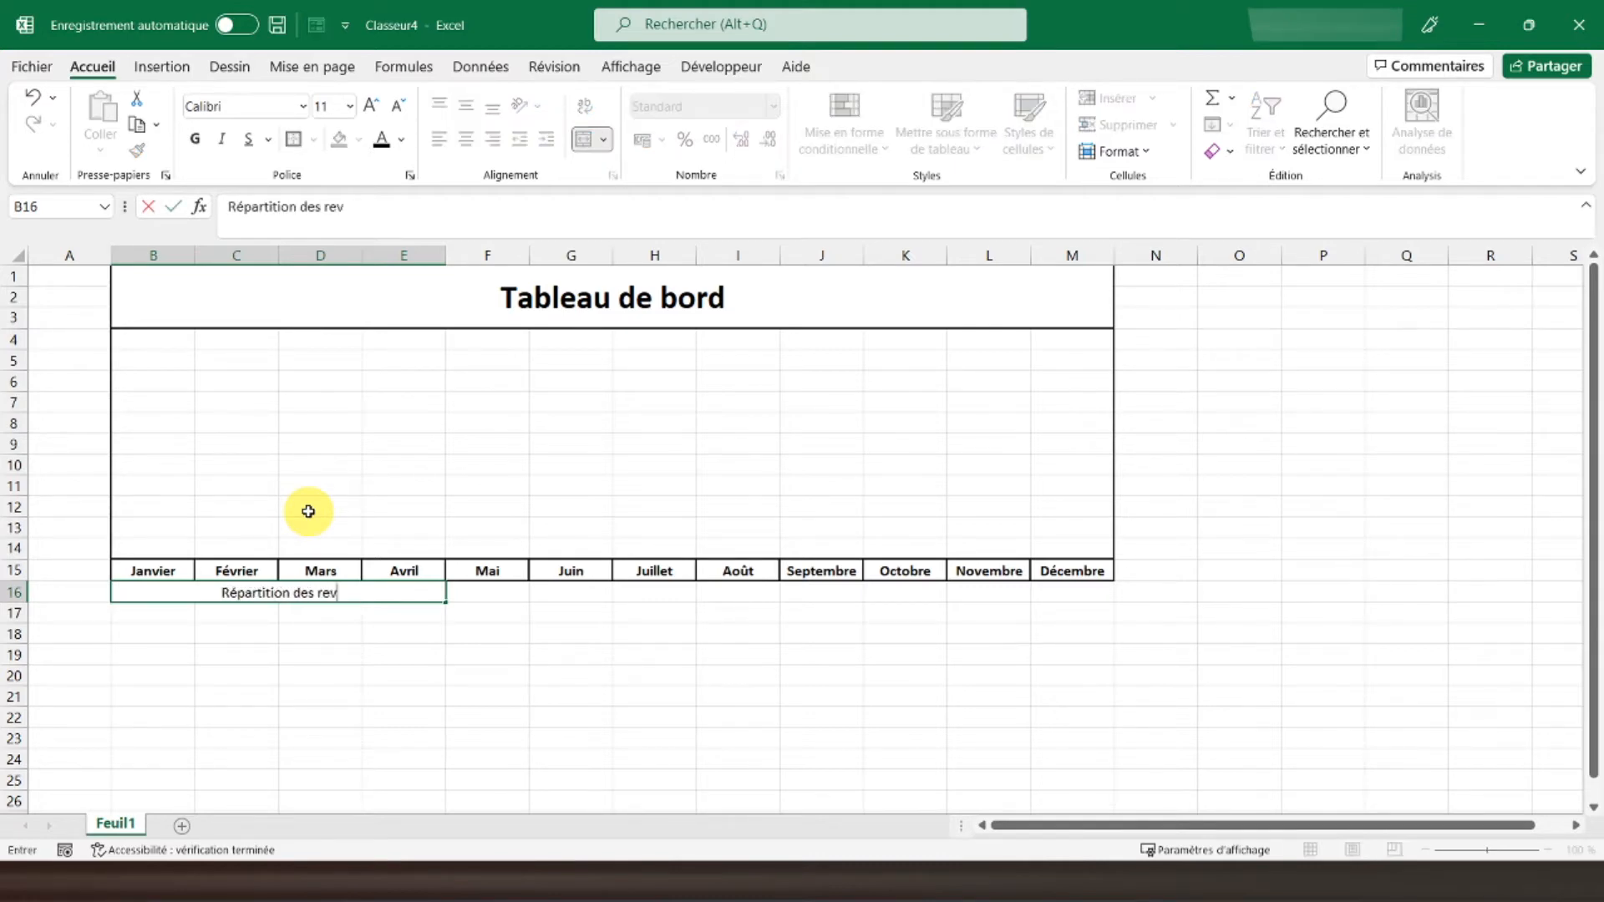
pyautogui.press('Return')
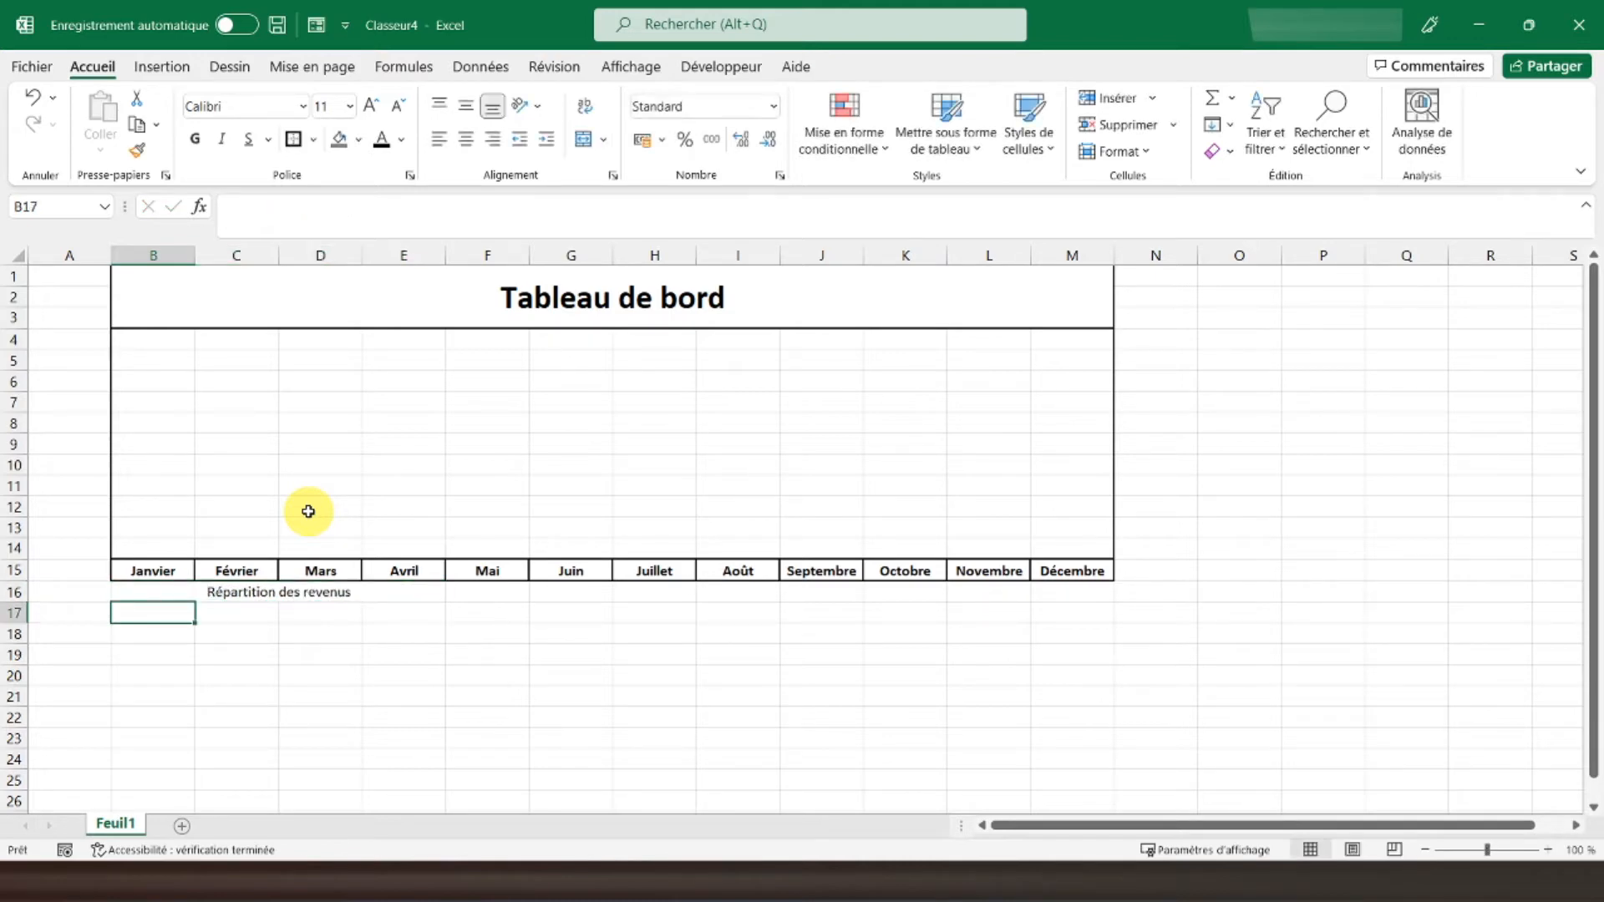
# Make the "Répartition des revenus" heading bold and give it a thick outside border
pyautogui.click(305, 593)
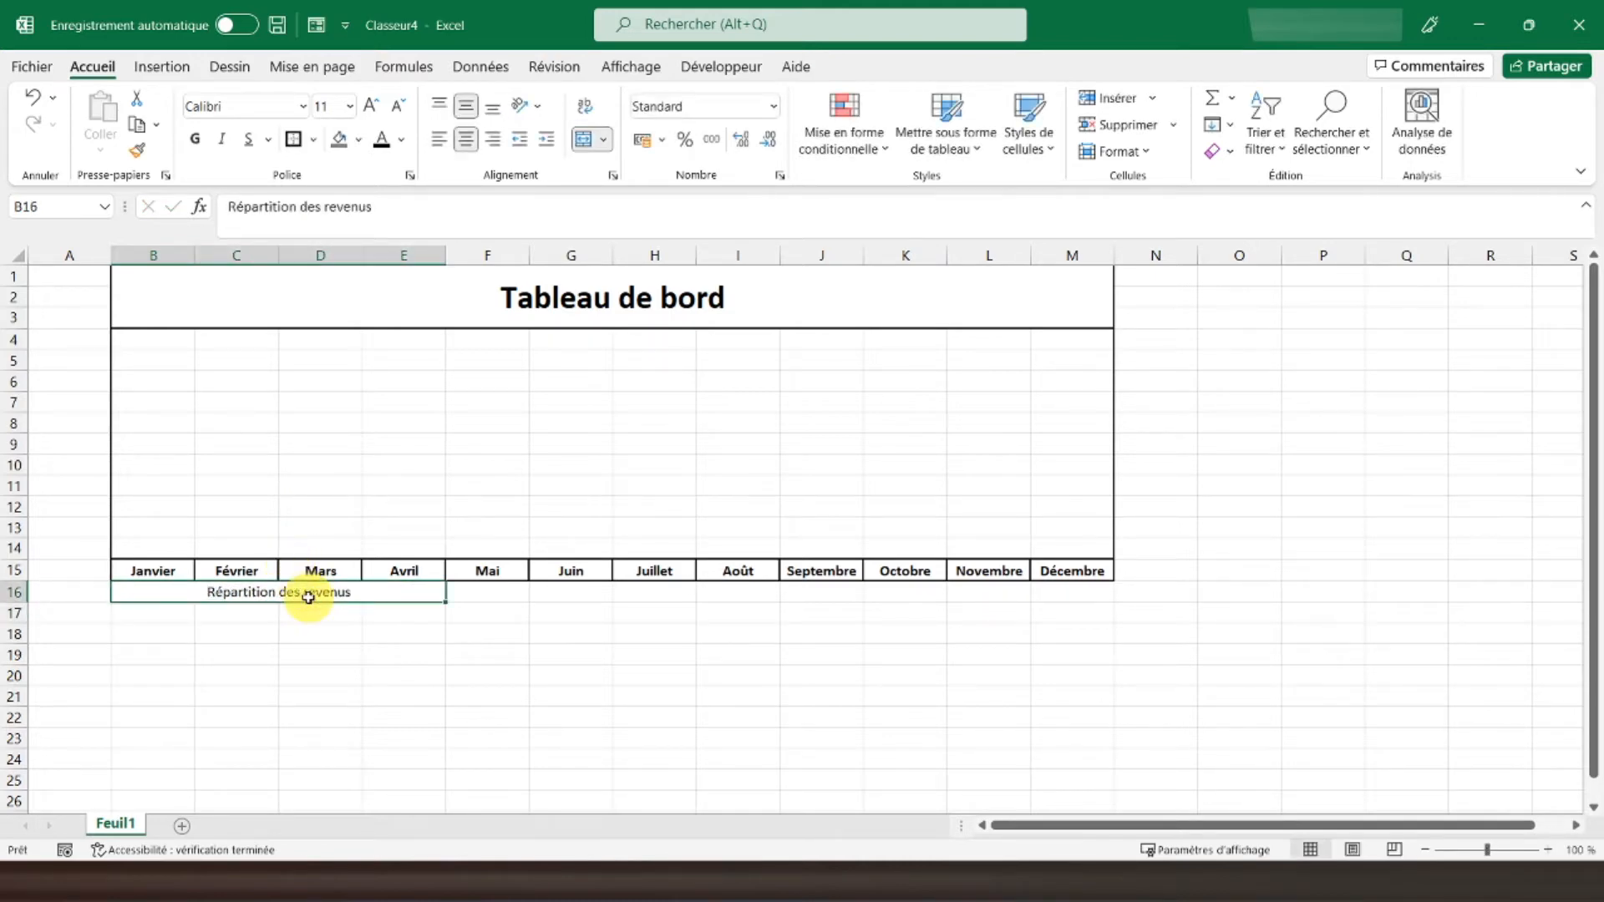
pyautogui.click(195, 139)
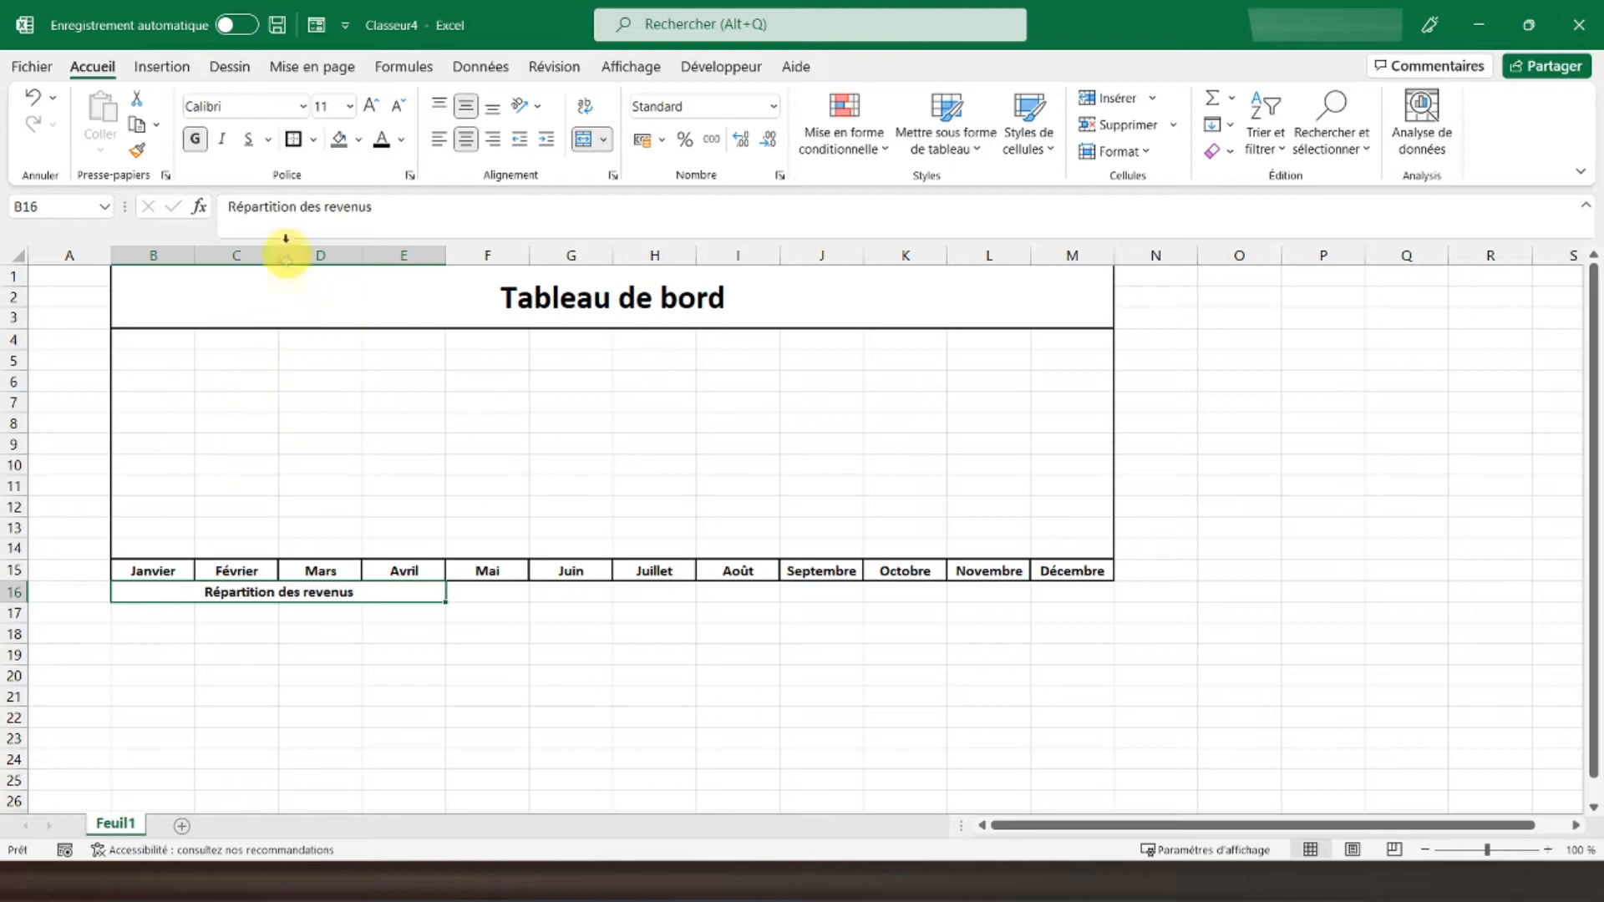
pyautogui.click(293, 139)
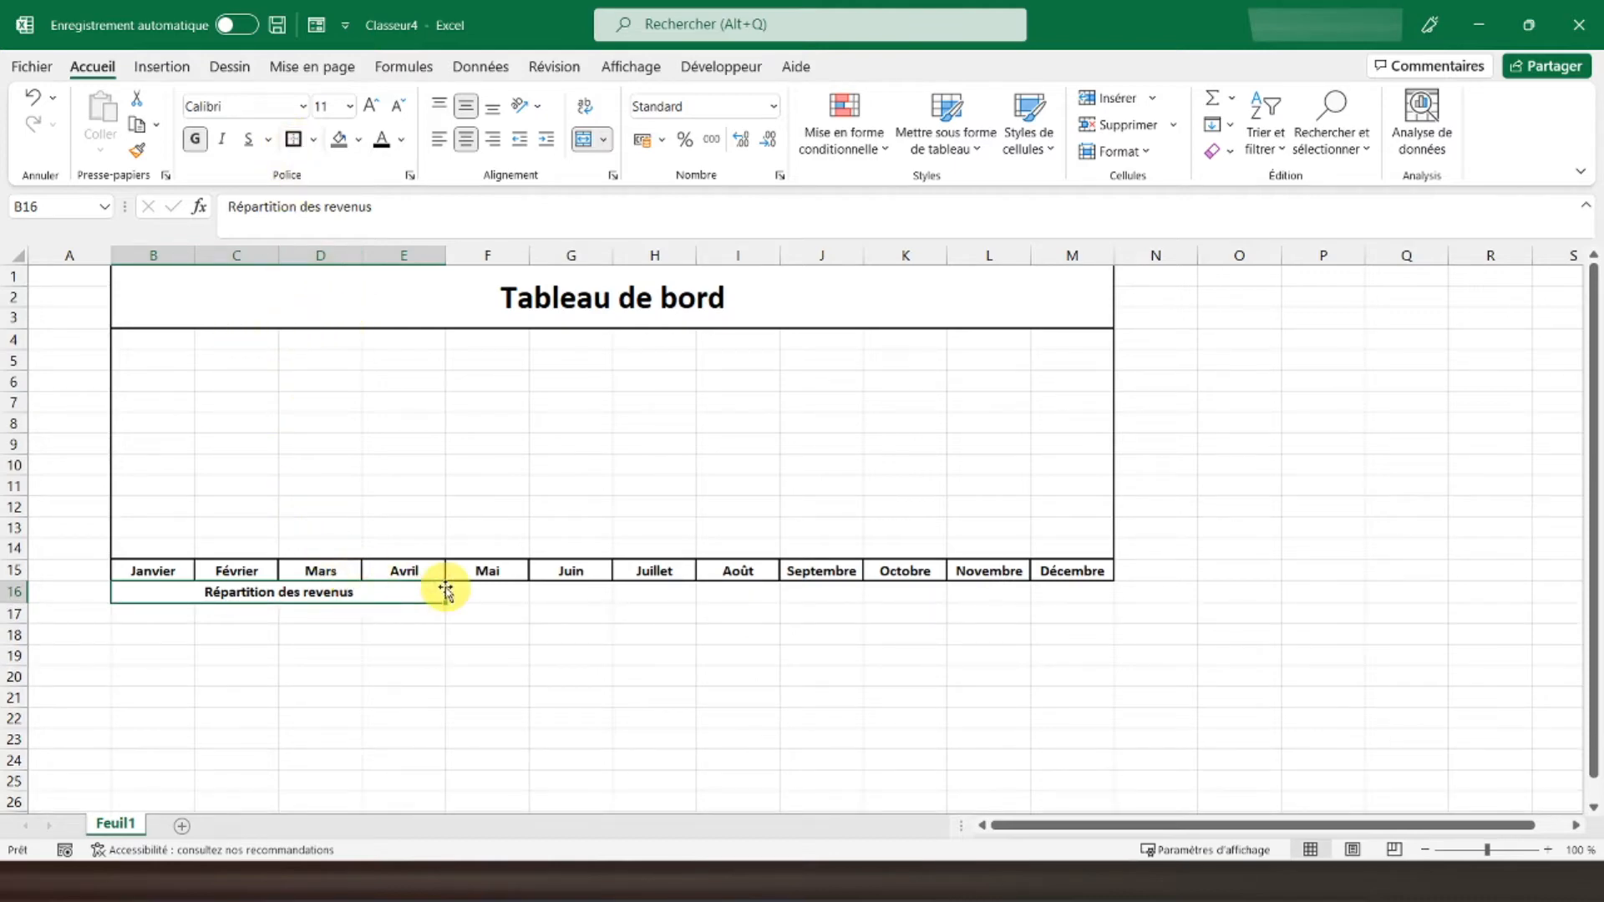
# Copy the merged "Répartition des revenus" heading into the adjacent cells F16:I16
pyautogui.hotkey('ctrl', 'c')
pyautogui.click(478, 591)
pyautogui.hotkey('shift', 'Right')
pyautogui.hotkey('shift', 'Right')
pyautogui.hotkey('shift', 'Right')
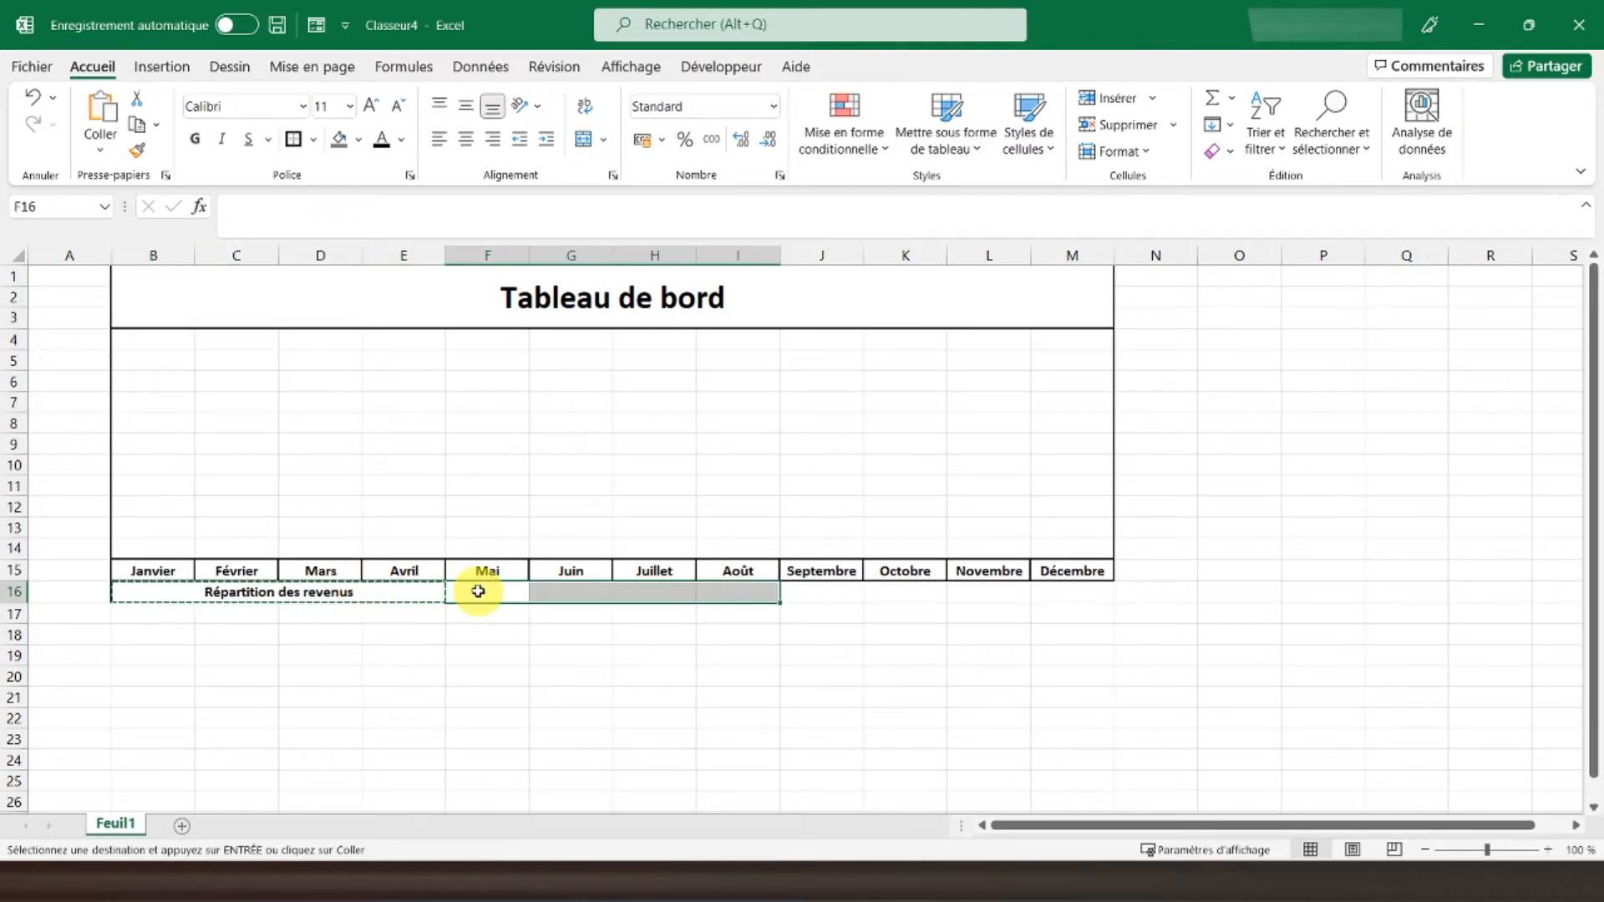
pyautogui.hotkey('ctrl', 'v')
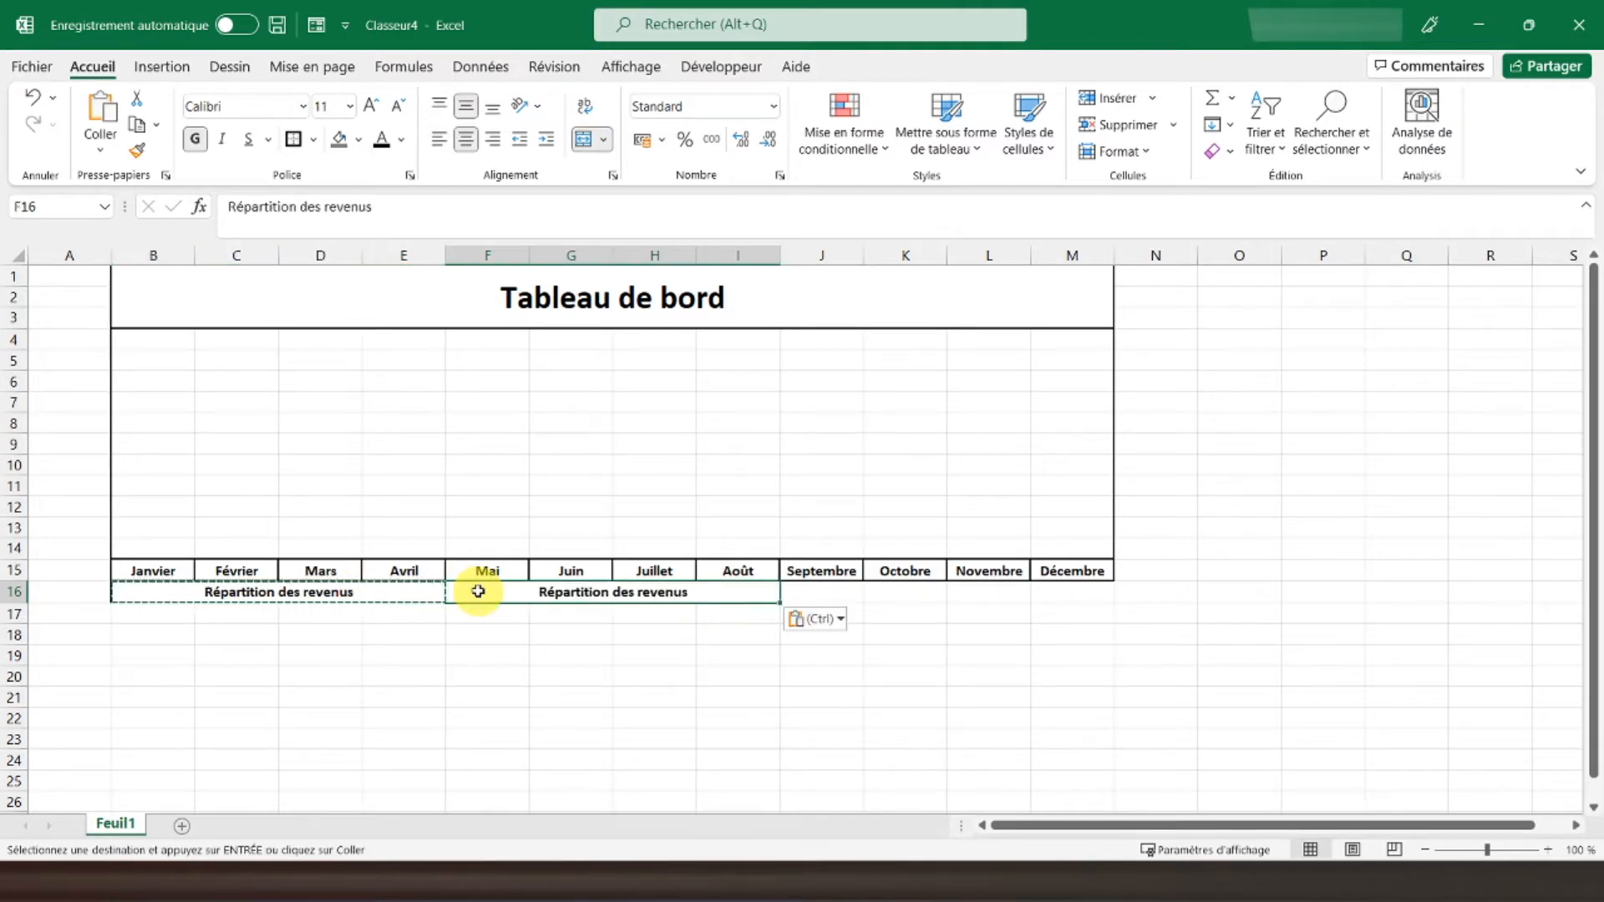
# Change the copied heading in F16:I16 to "Répartition des charges"
pyautogui.moveTo(377, 214); pyautogui.dragTo(332, 211)
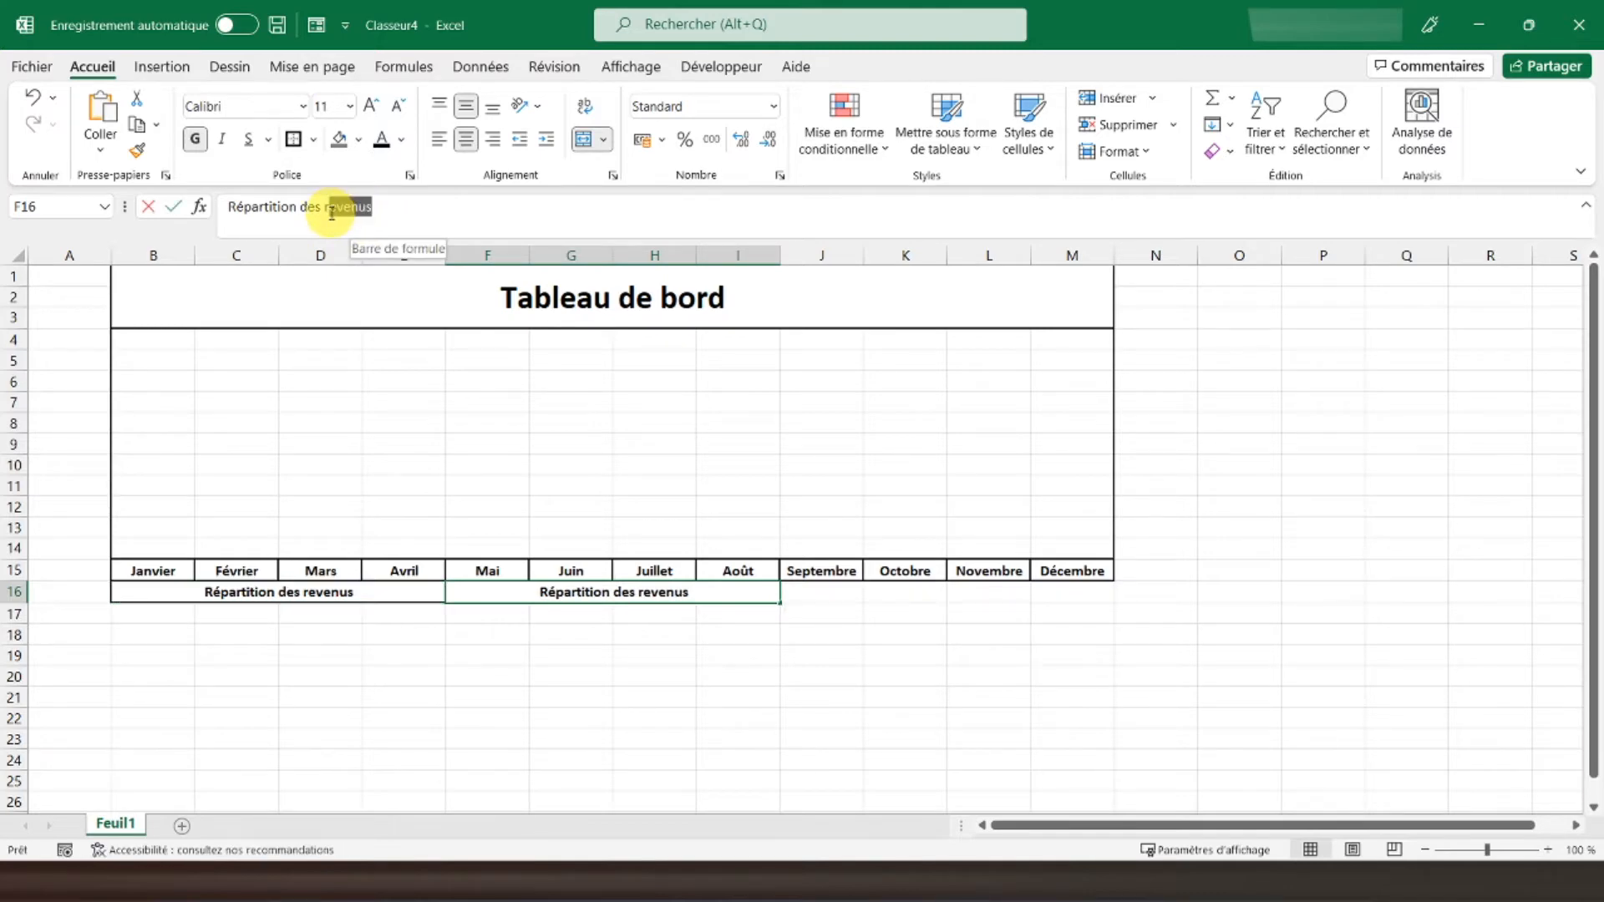
pyautogui.write('c')
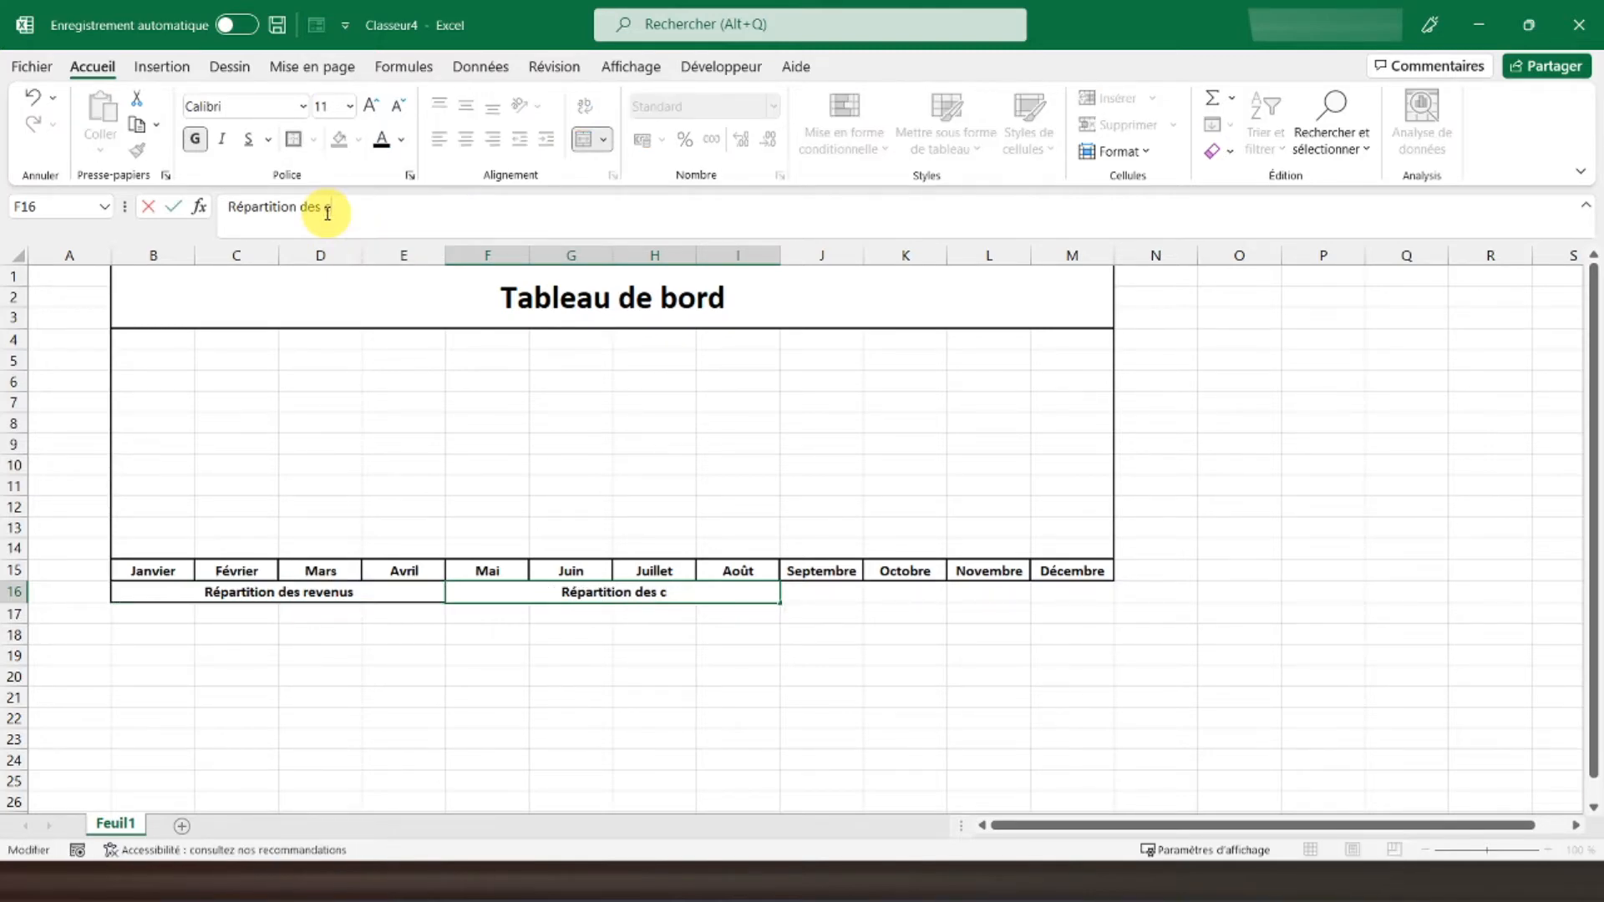
pyautogui.write('harges')
pyautogui.press('Return')
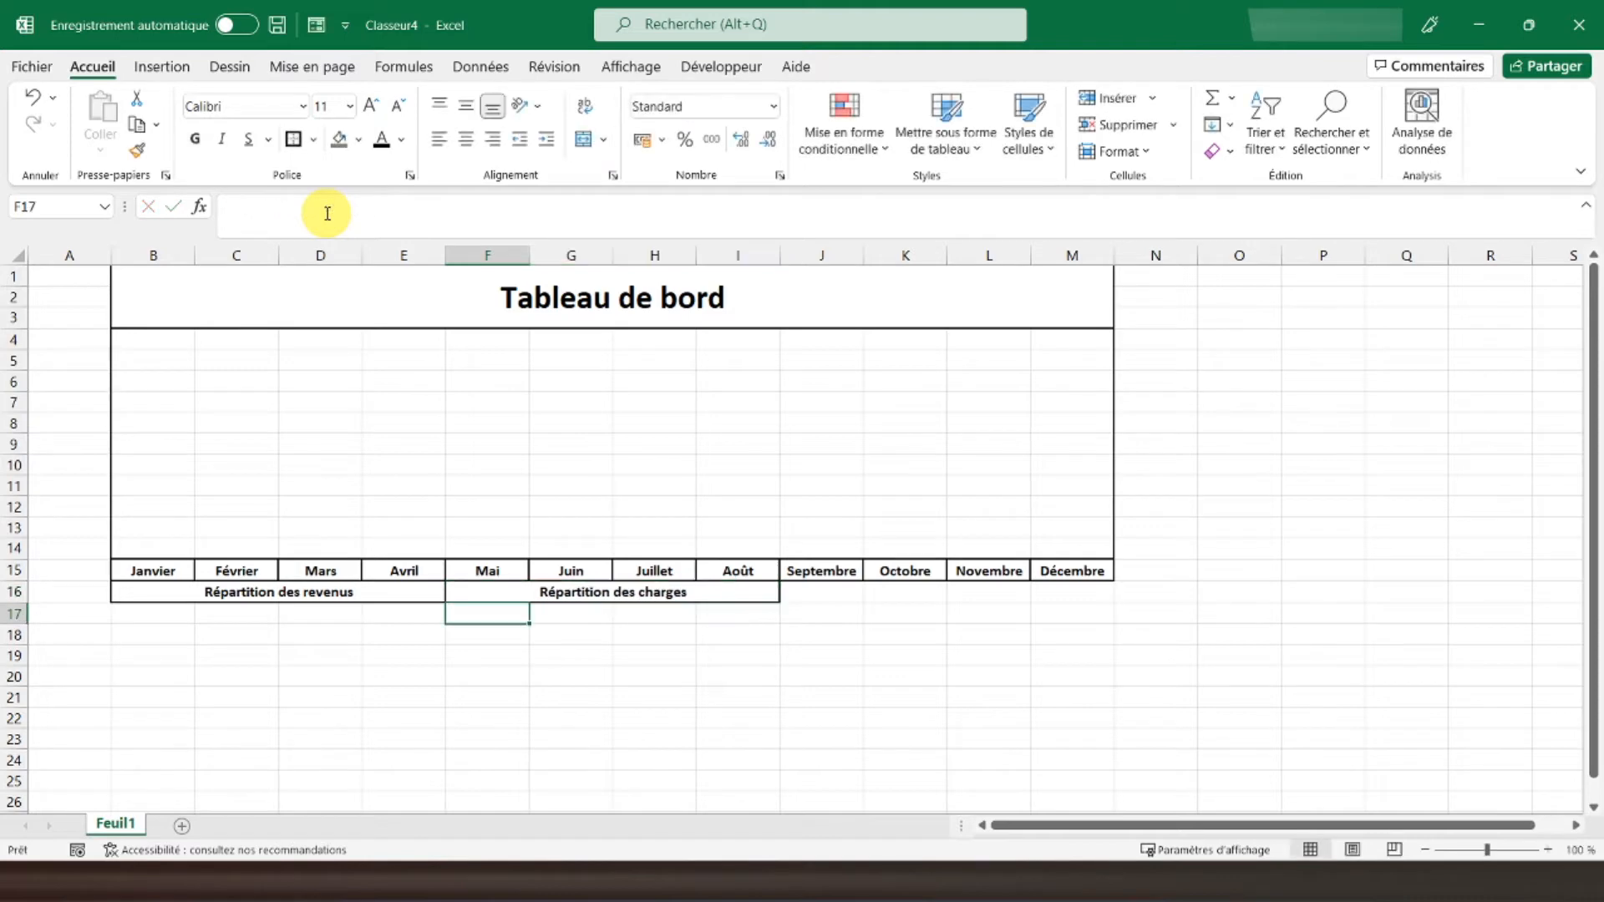
# Merge and centre J16:M16, enter the bold heading "Données fiscales" and give it a thick outside border
pyautogui.click(816, 592)
pyautogui.moveTo(925, 589); pyautogui.dragTo(1065, 593)
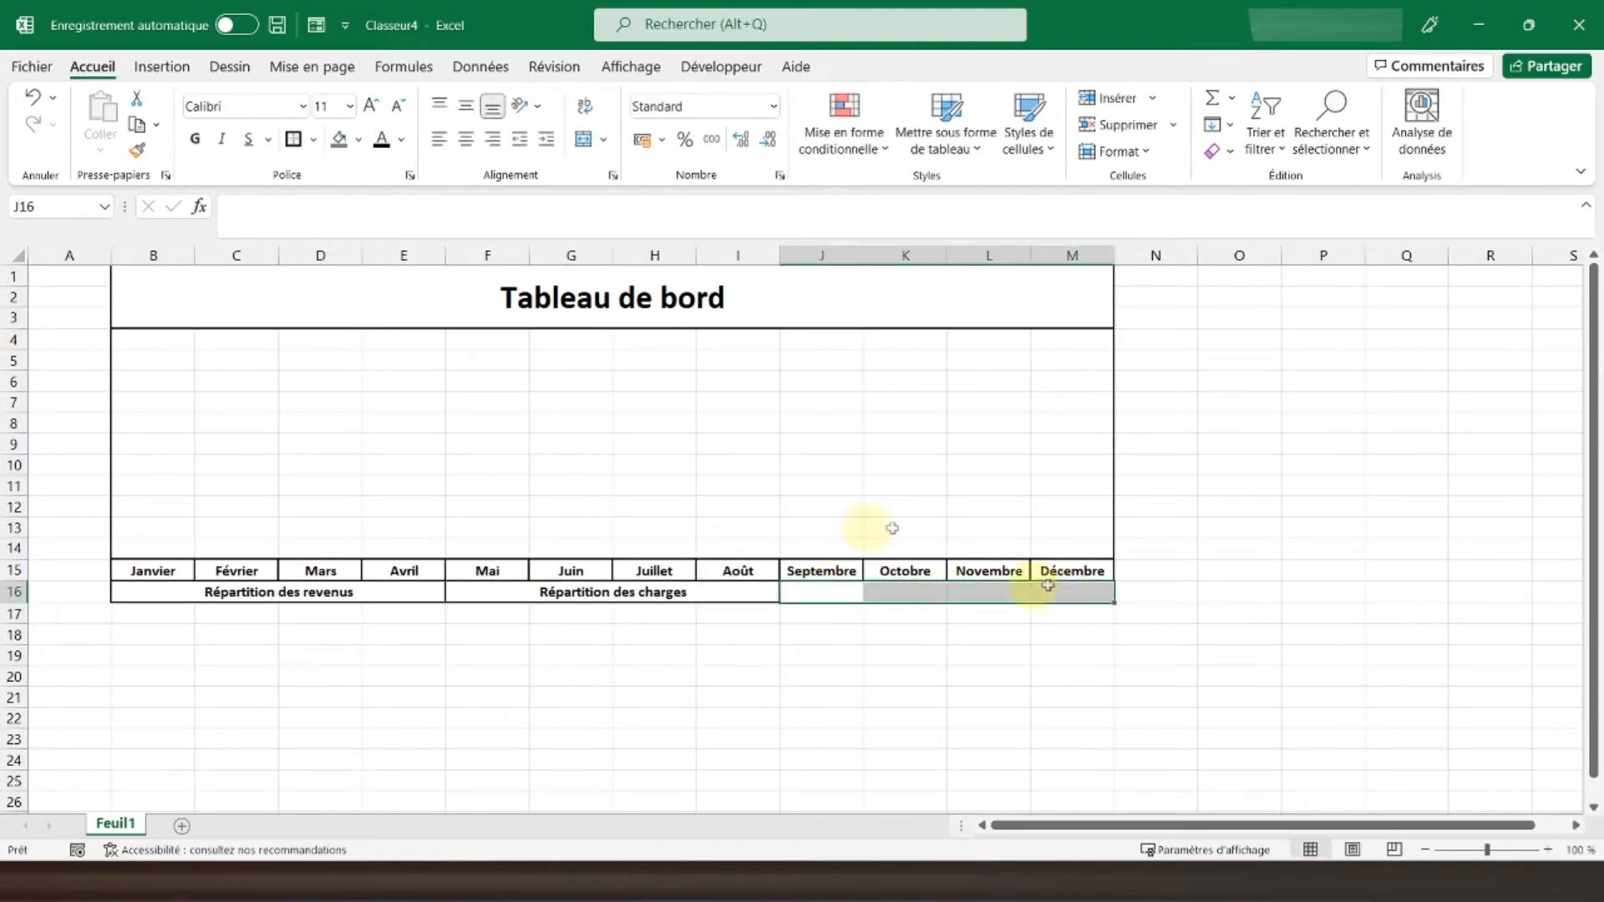
pyautogui.click(584, 139)
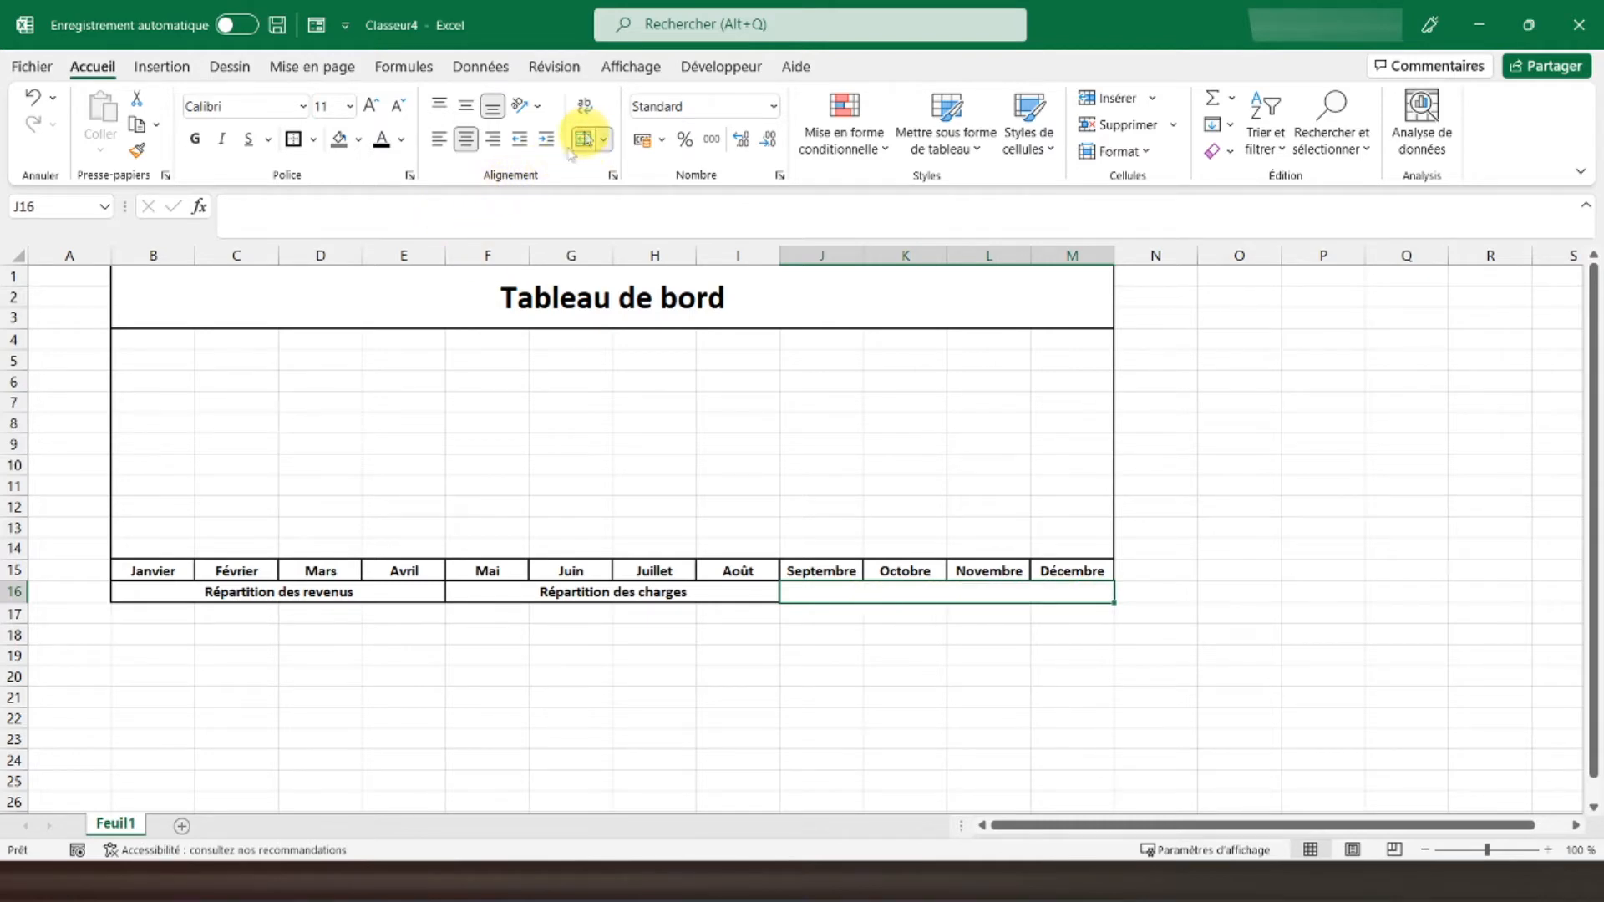
pyautogui.click(197, 142)
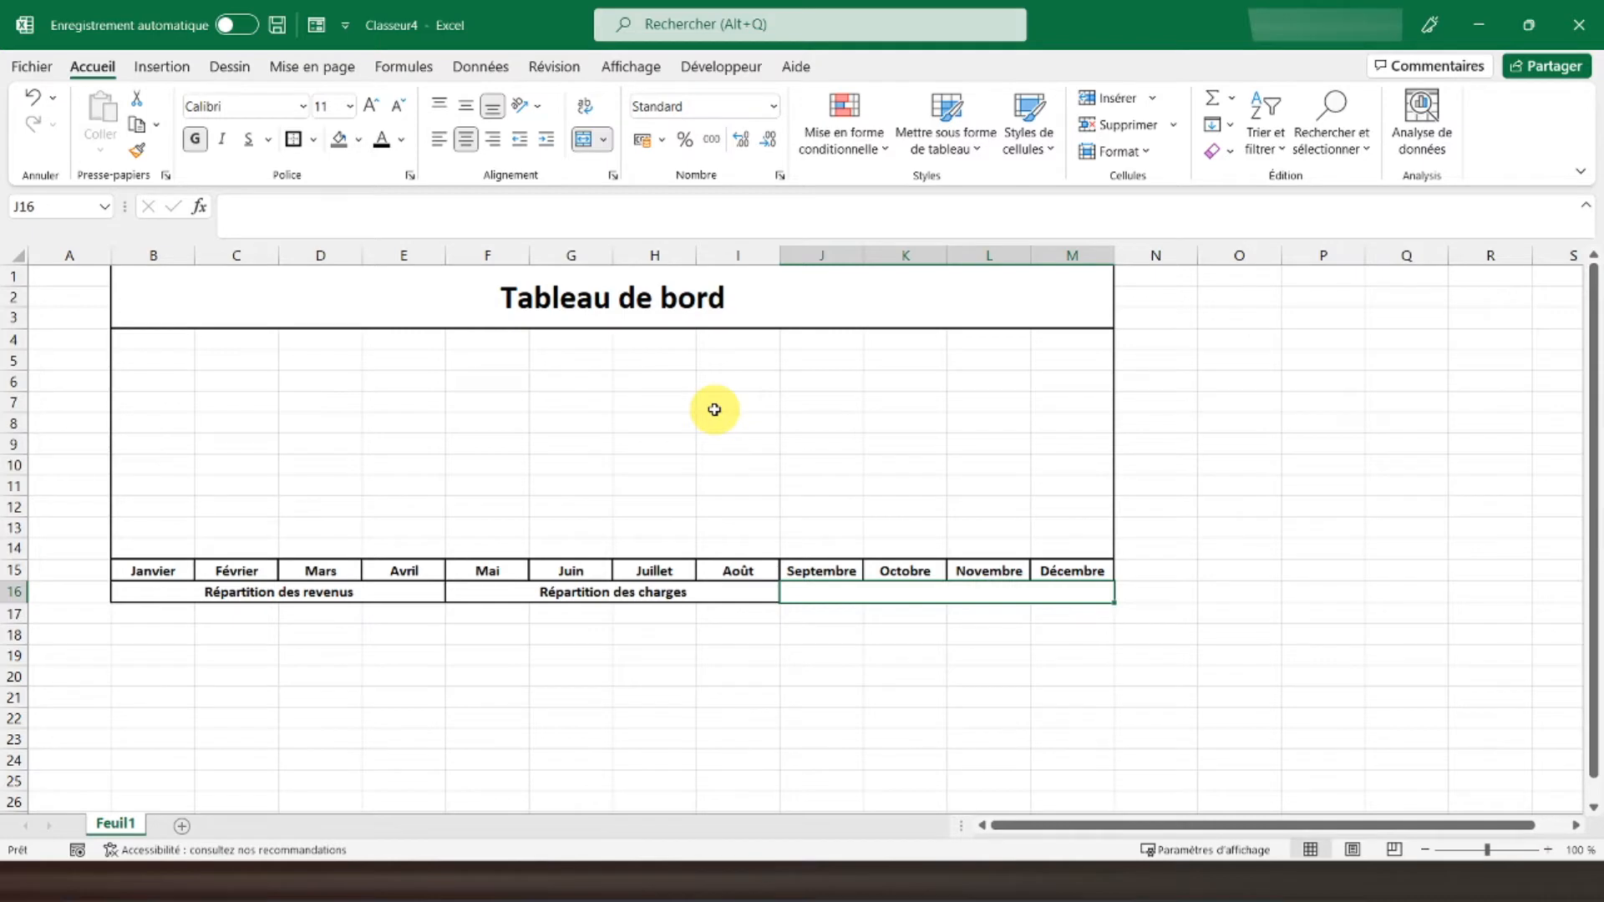
pyautogui.write('Données fiscales')
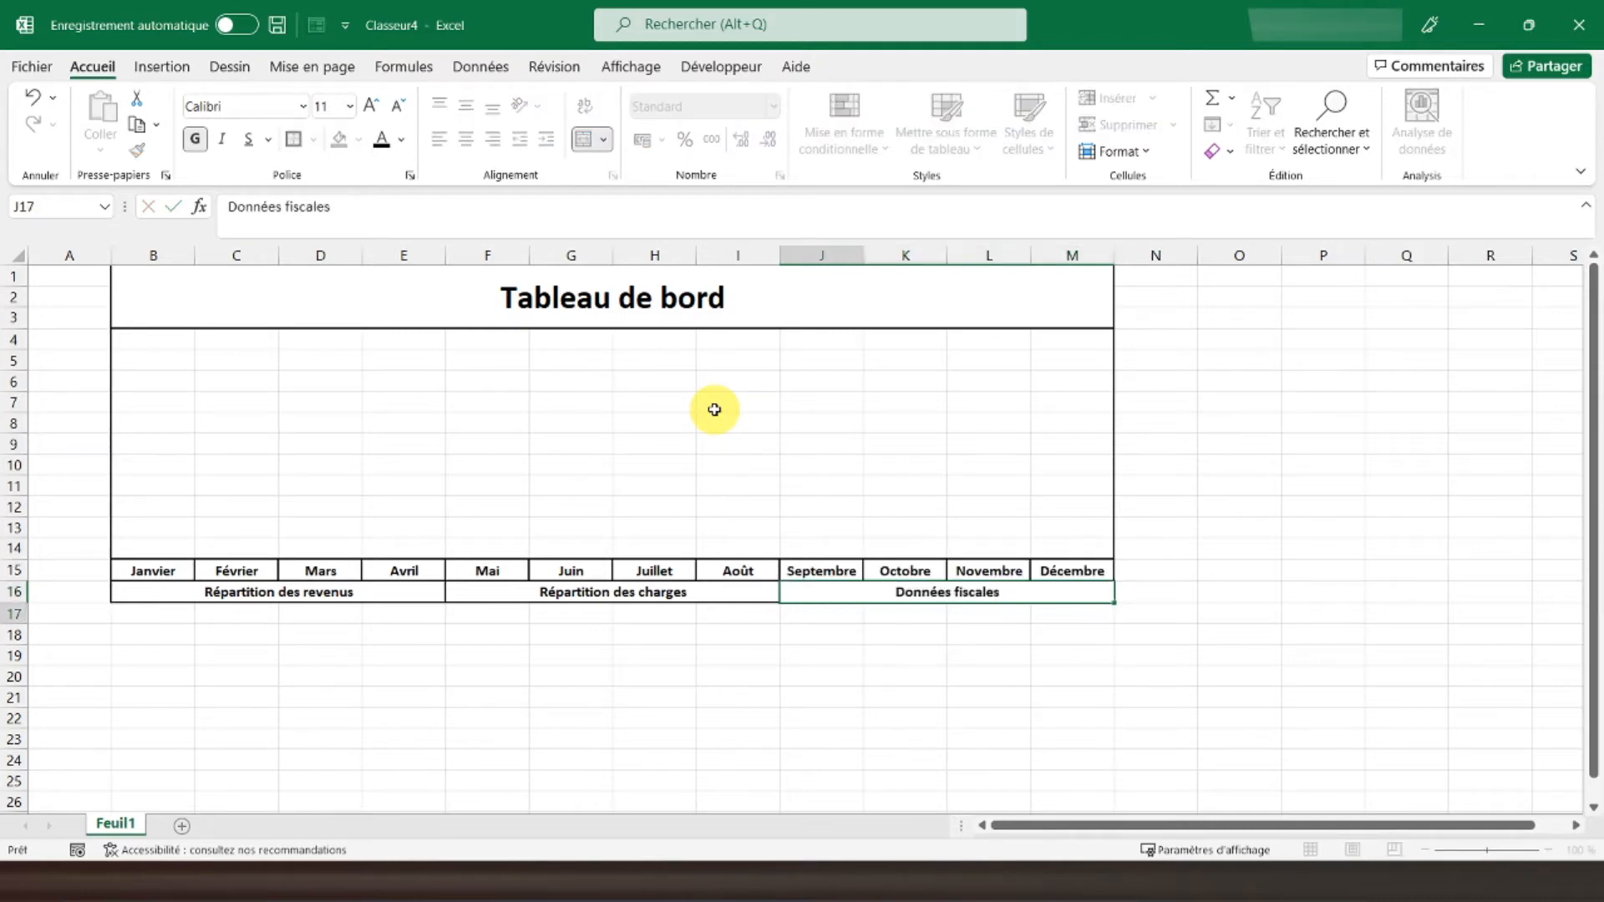
pyautogui.press('Return')
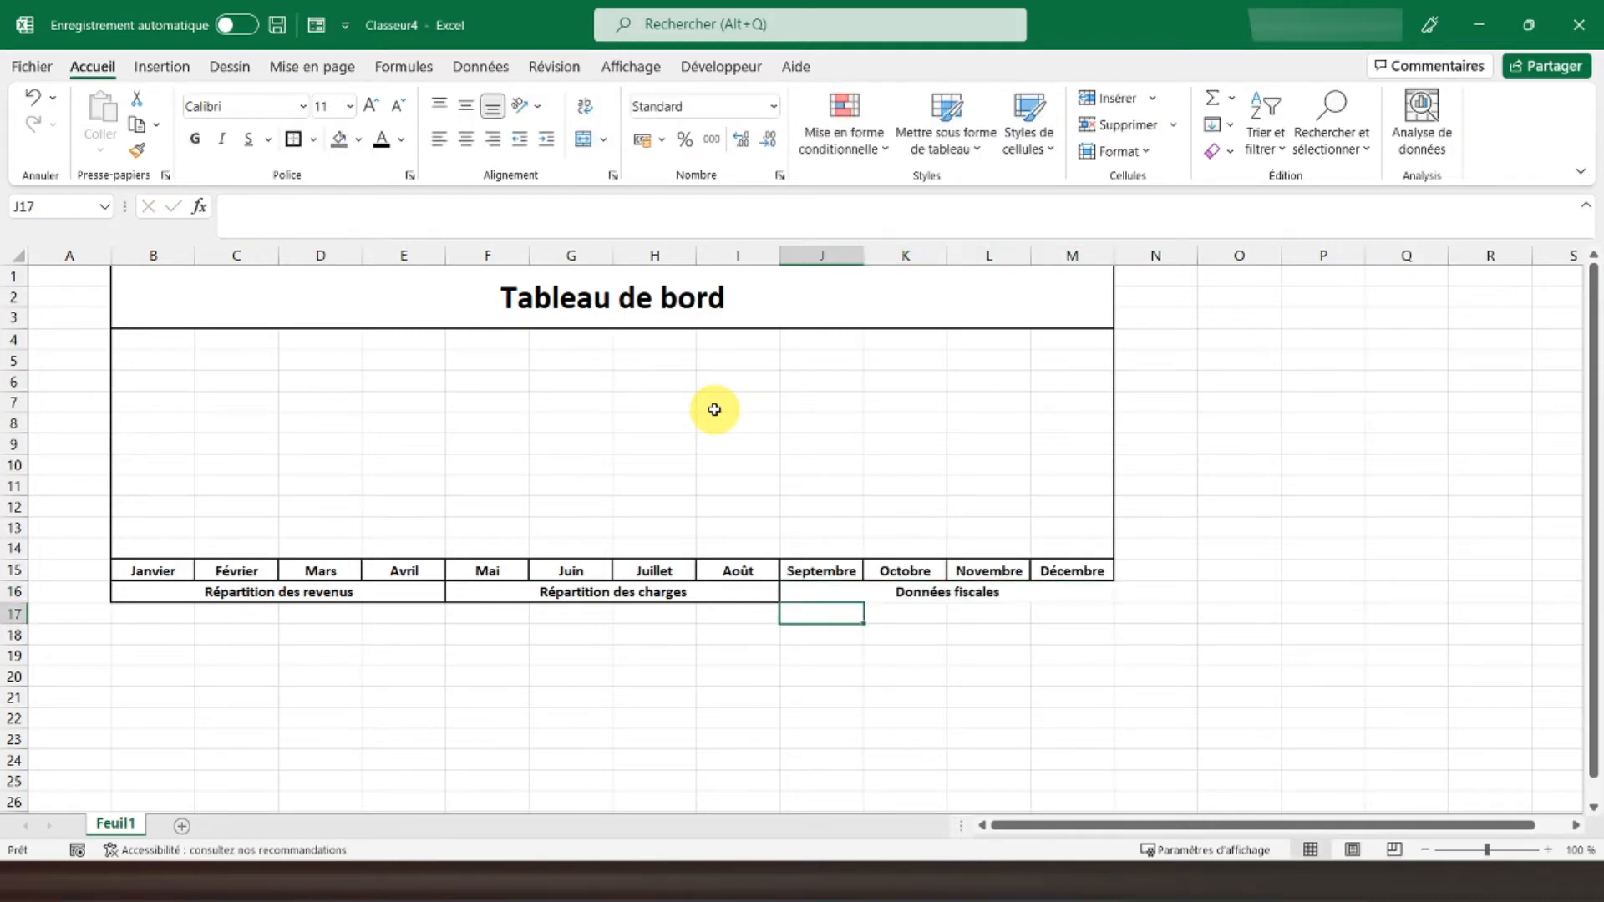
pyautogui.click(867, 589)
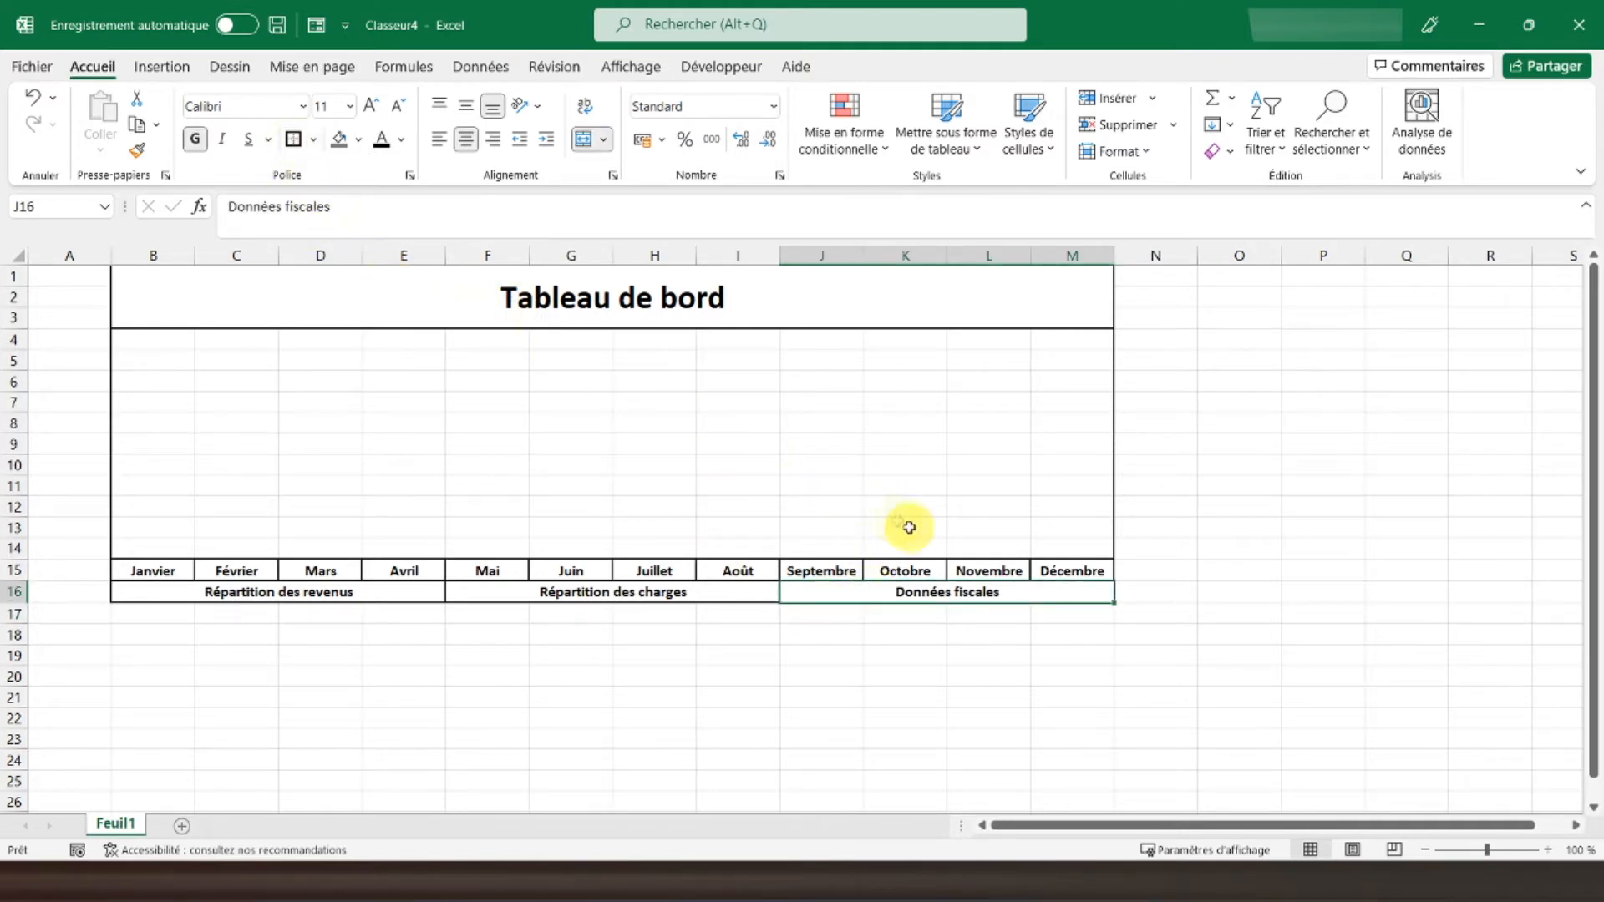
pyautogui.click(920, 534)
# Apply a thick outside border to each of the ranges B17:E28 and F17:I28
pyautogui.scroll(-2, 920, 533)
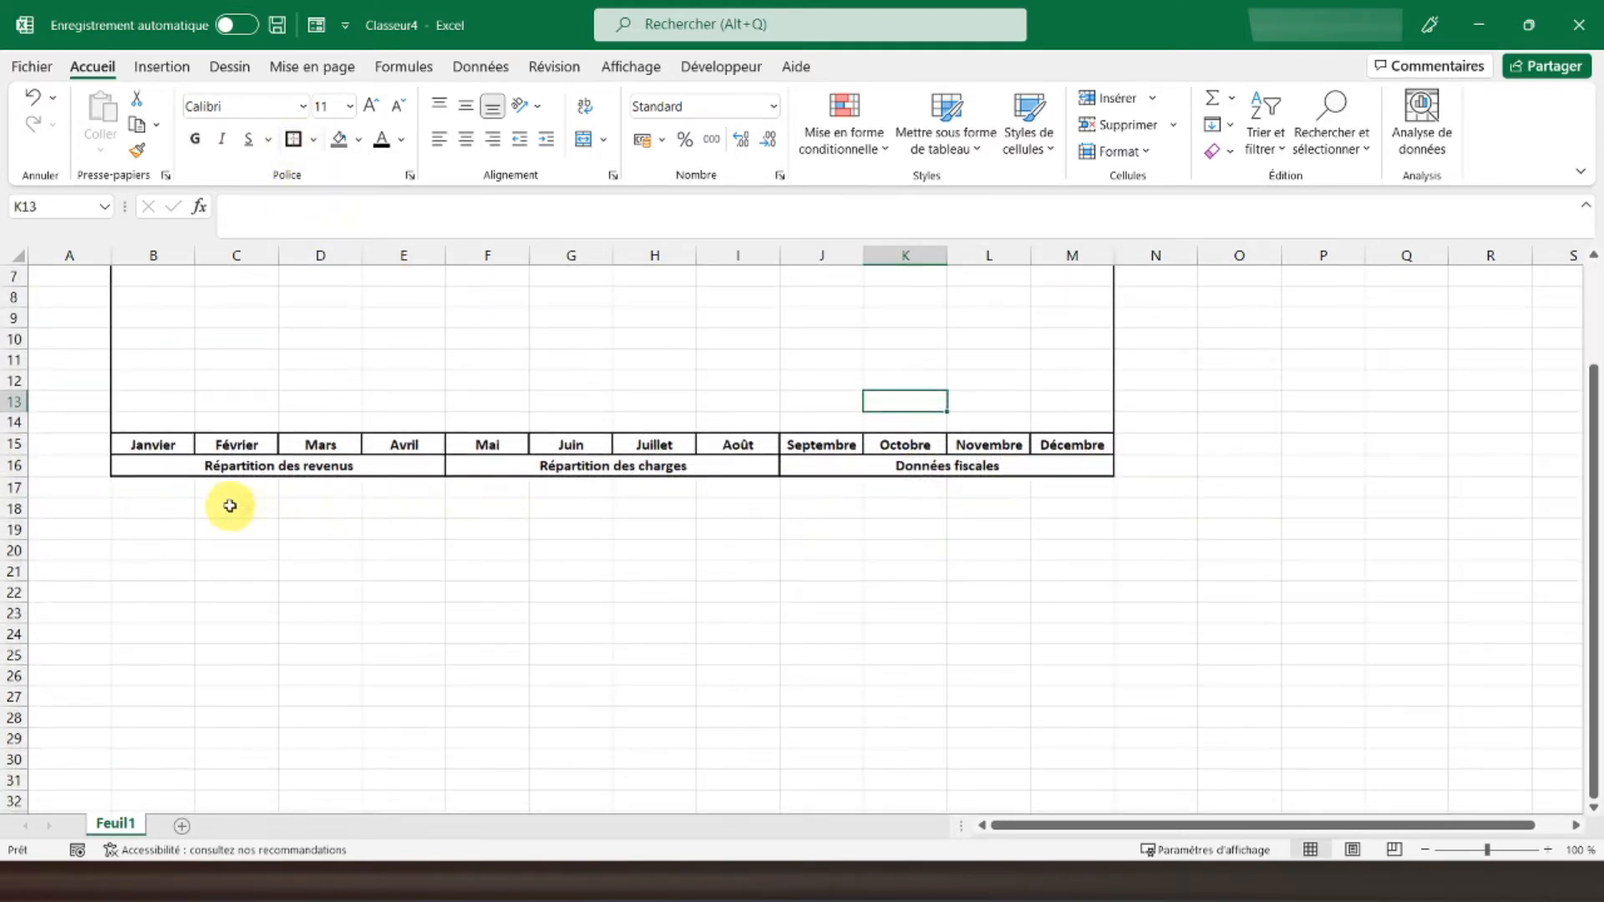
pyautogui.moveTo(135, 487); pyautogui.dragTo(407, 712)
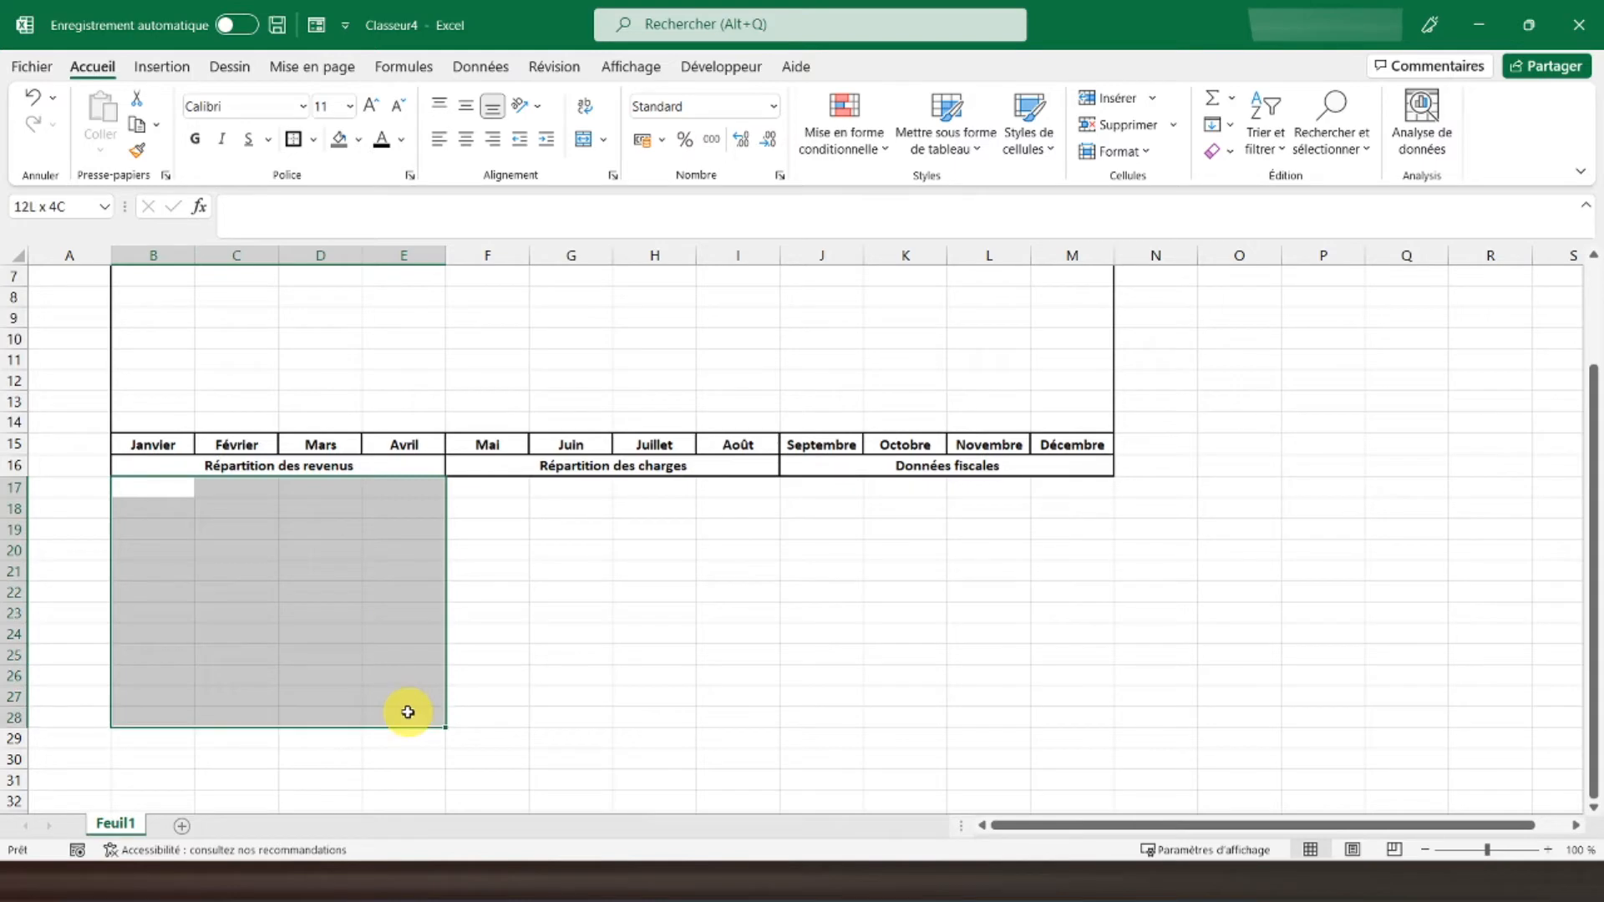
pyautogui.click(293, 138)
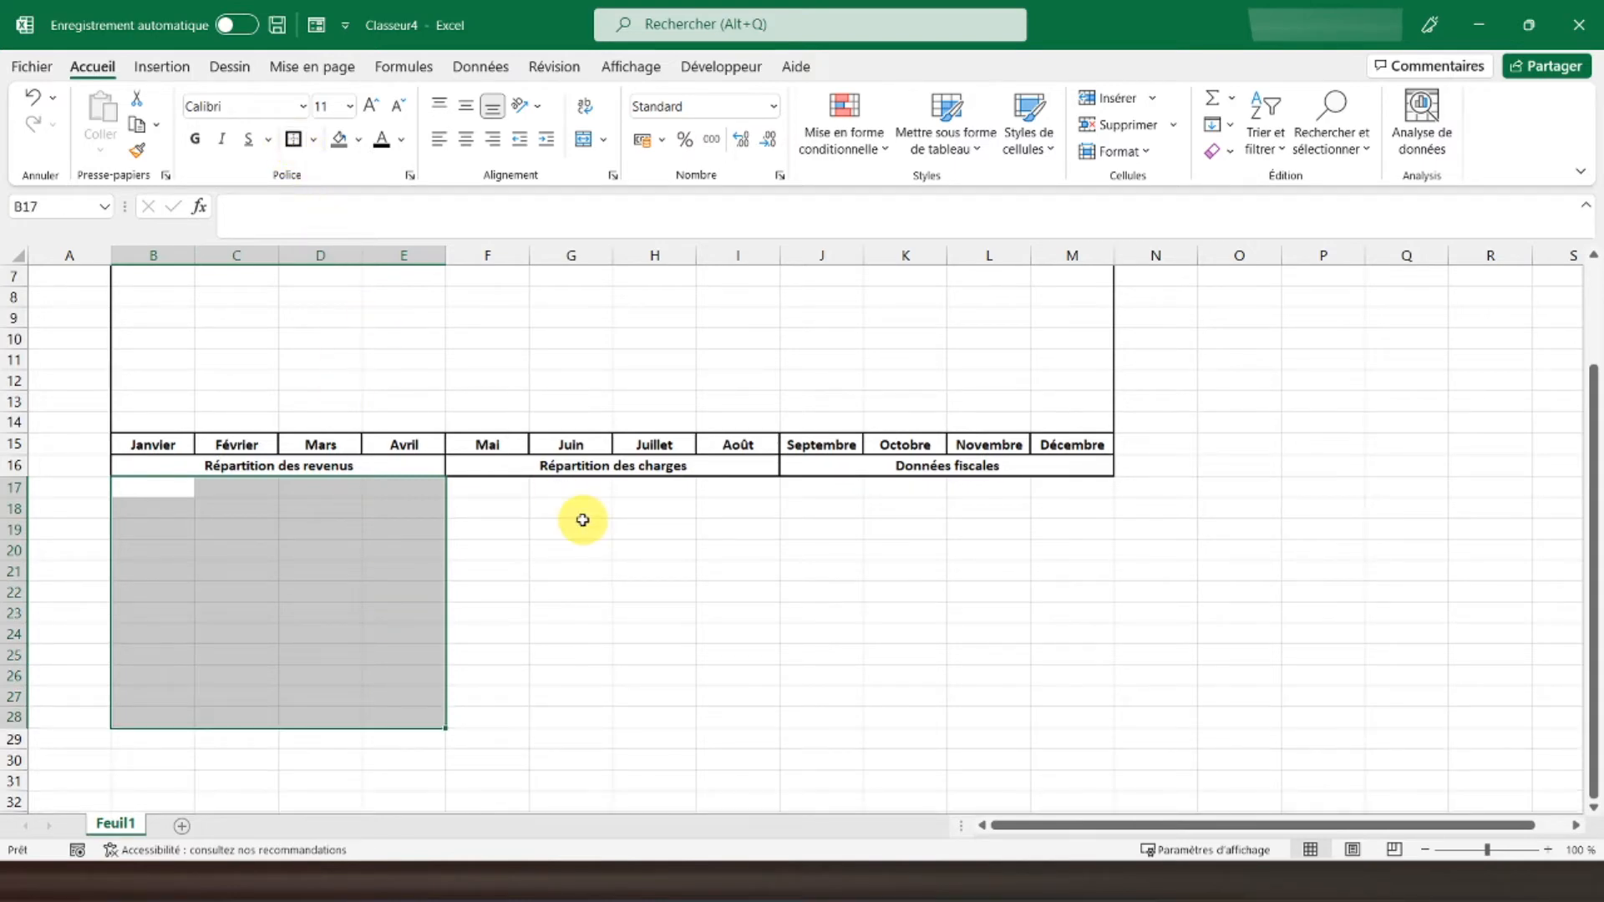
pyautogui.scroll(-1, 536, 488)
pyautogui.moveTo(485, 428); pyautogui.dragTo(757, 647)
pyautogui.click(293, 139)
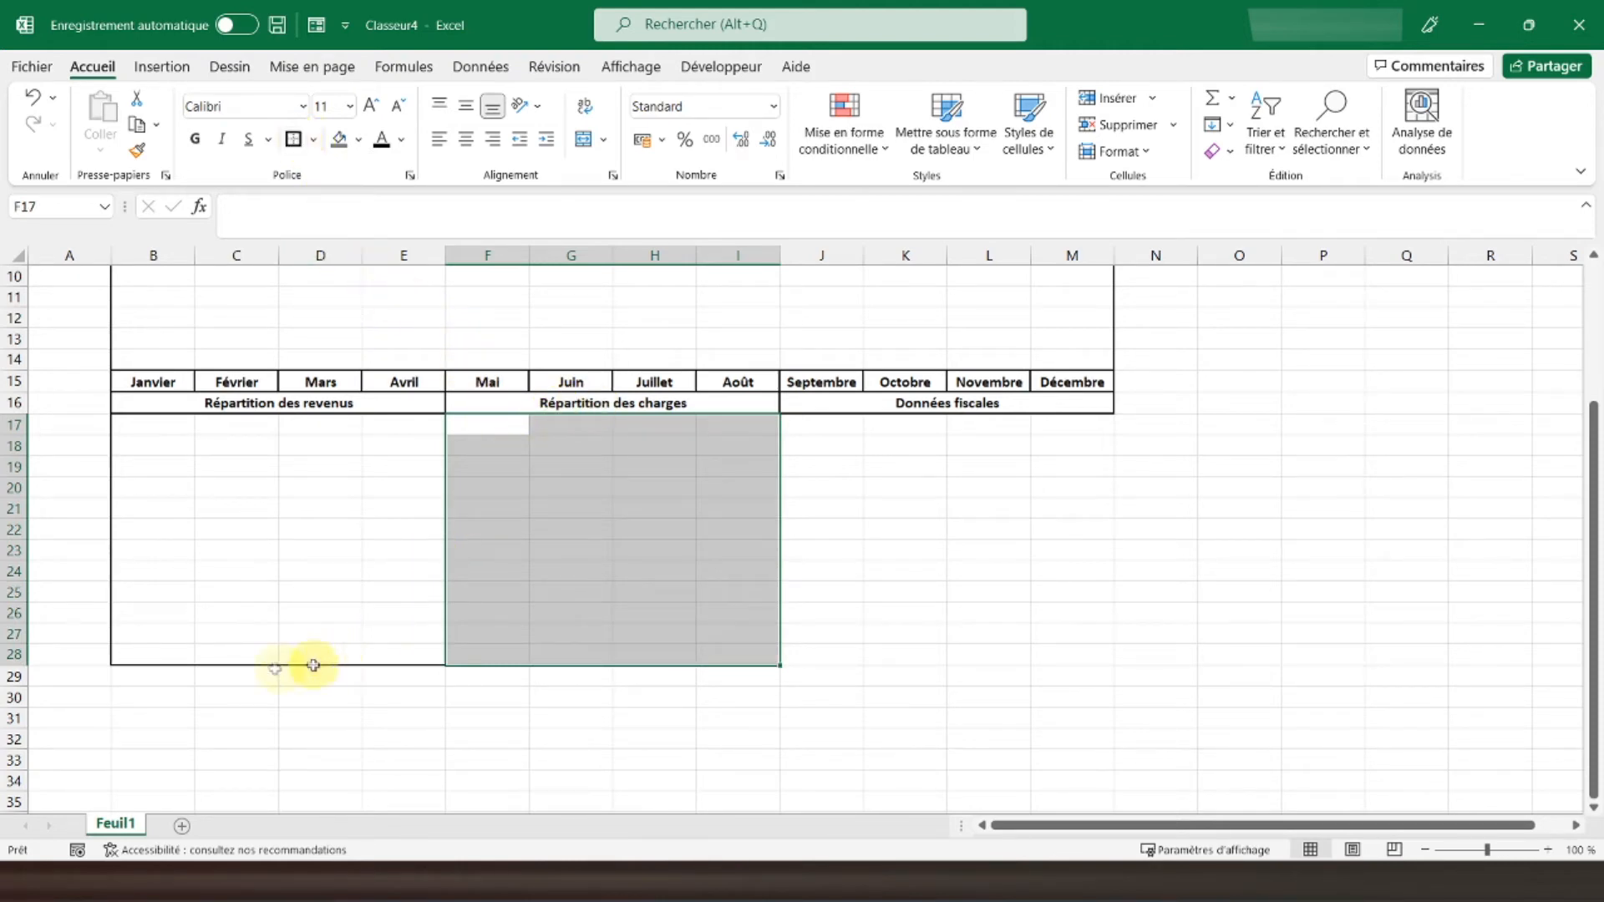
# Merge and centre B29:E29 with a thick outside border and enter the bold heading "Types de revenus"
pyautogui.moveTo(160, 675); pyautogui.dragTo(427, 683)
pyautogui.click(583, 139)
pyautogui.click(292, 142)
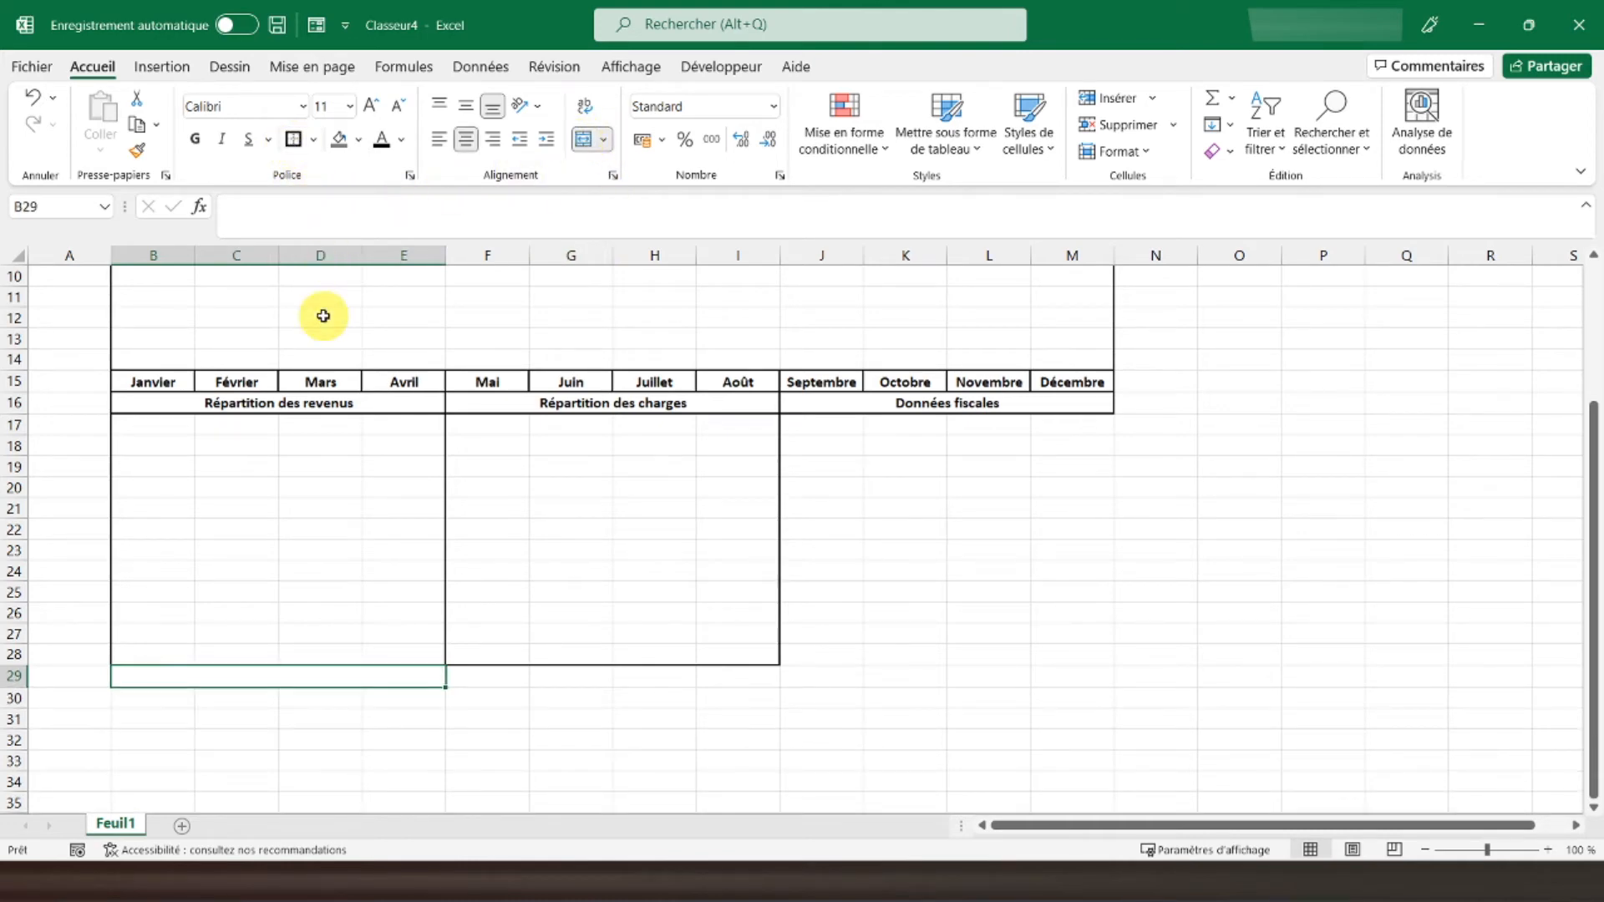
pyautogui.write('Types de revenus')
pyautogui.press('Return')
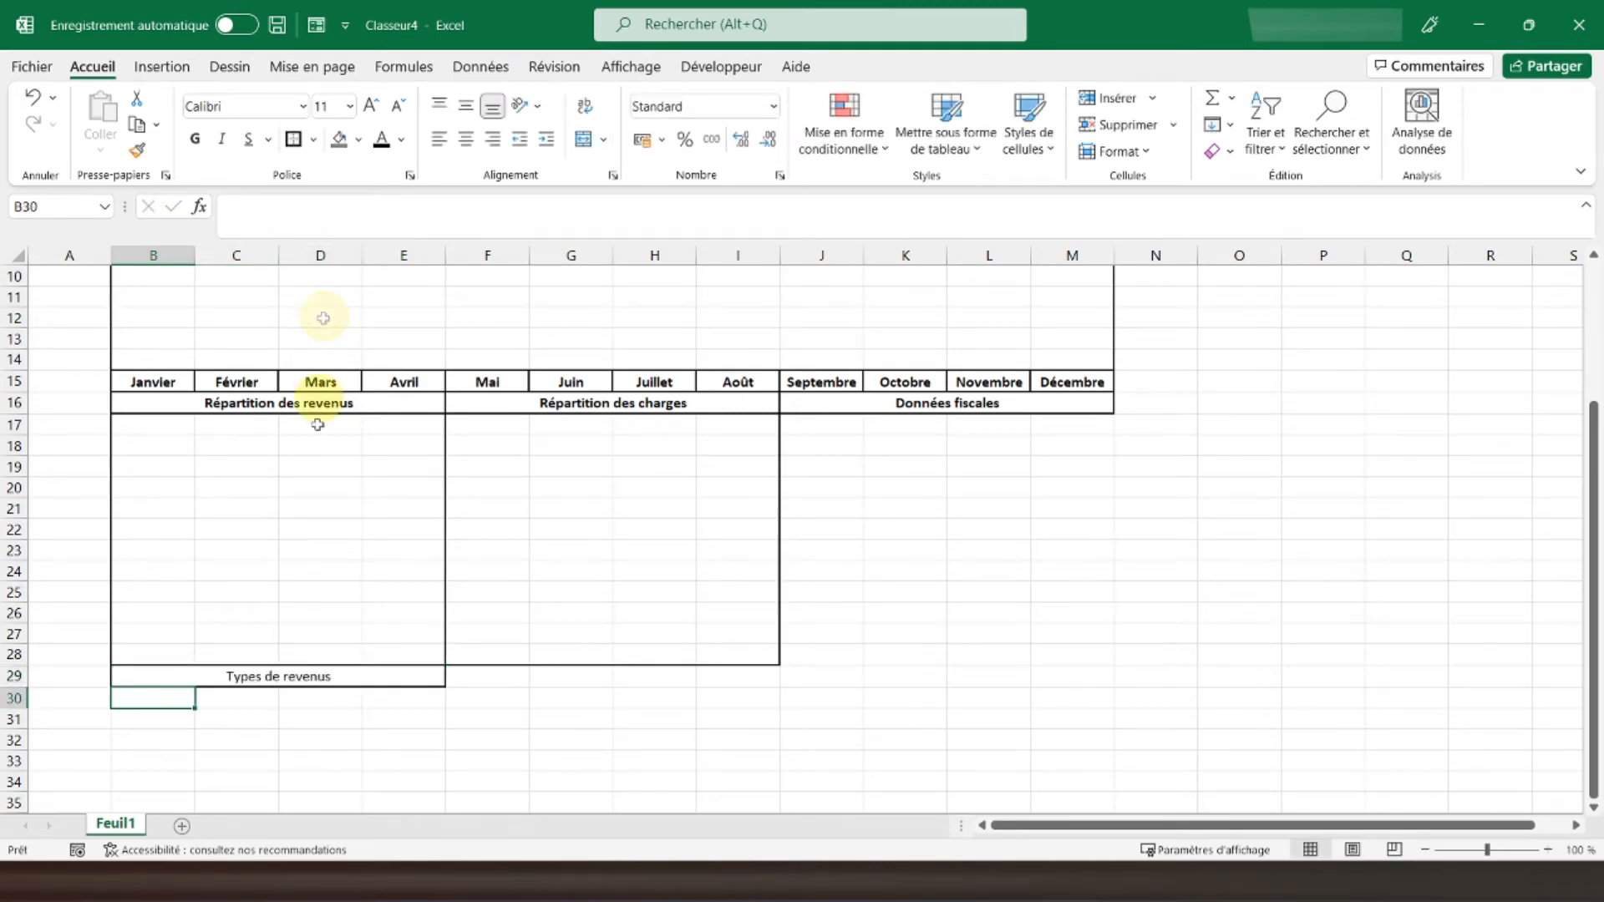
pyautogui.click(304, 677)
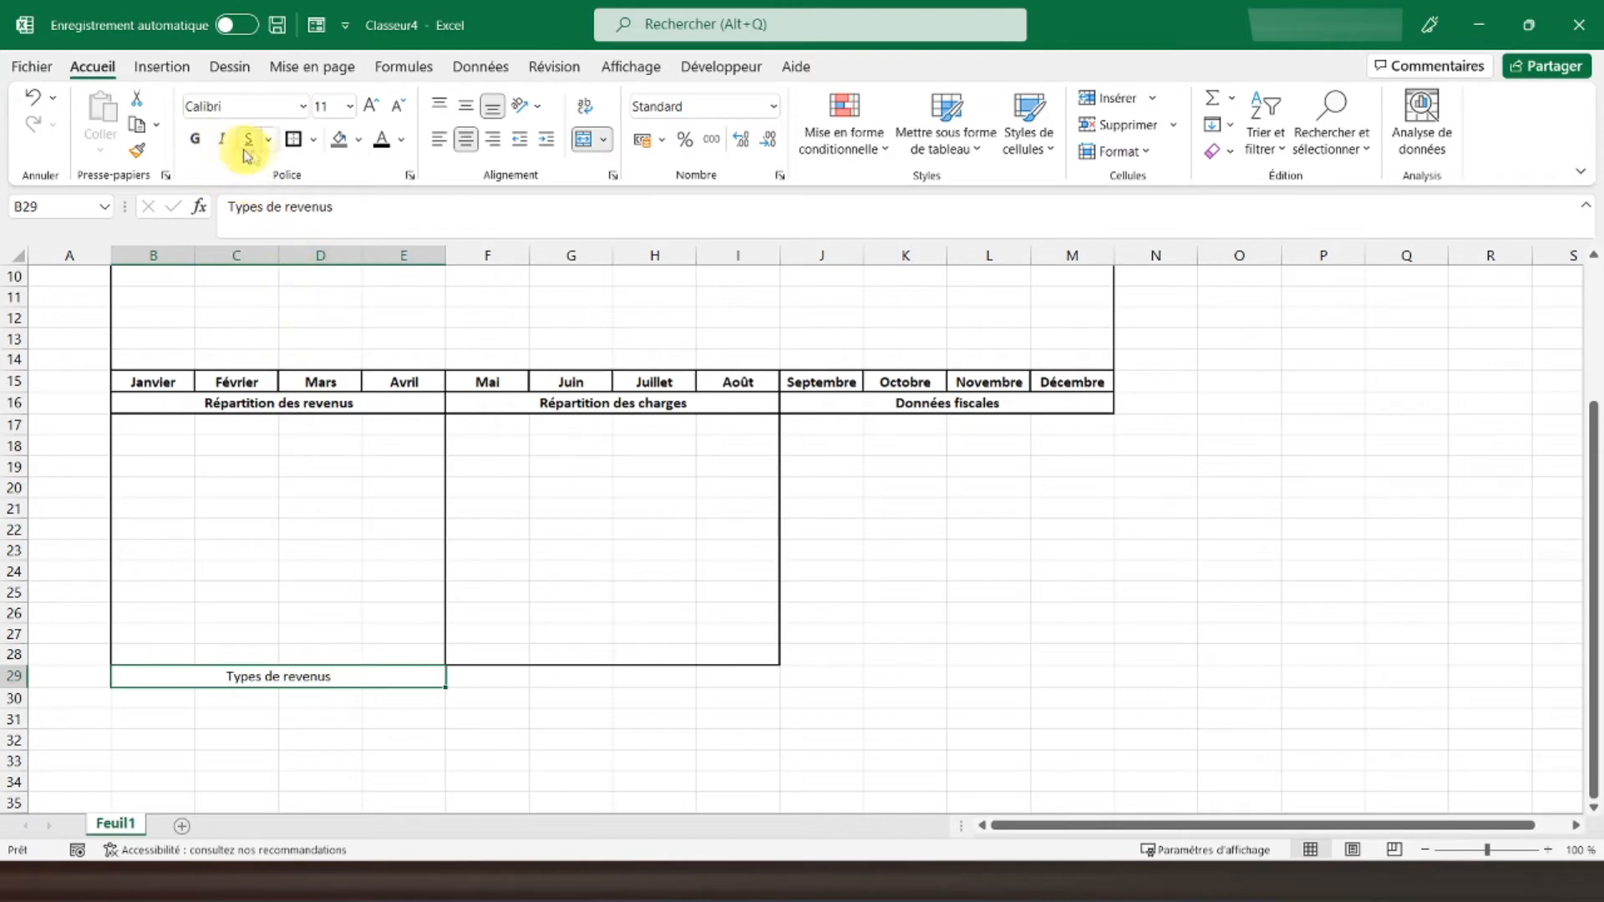
pyautogui.click(195, 142)
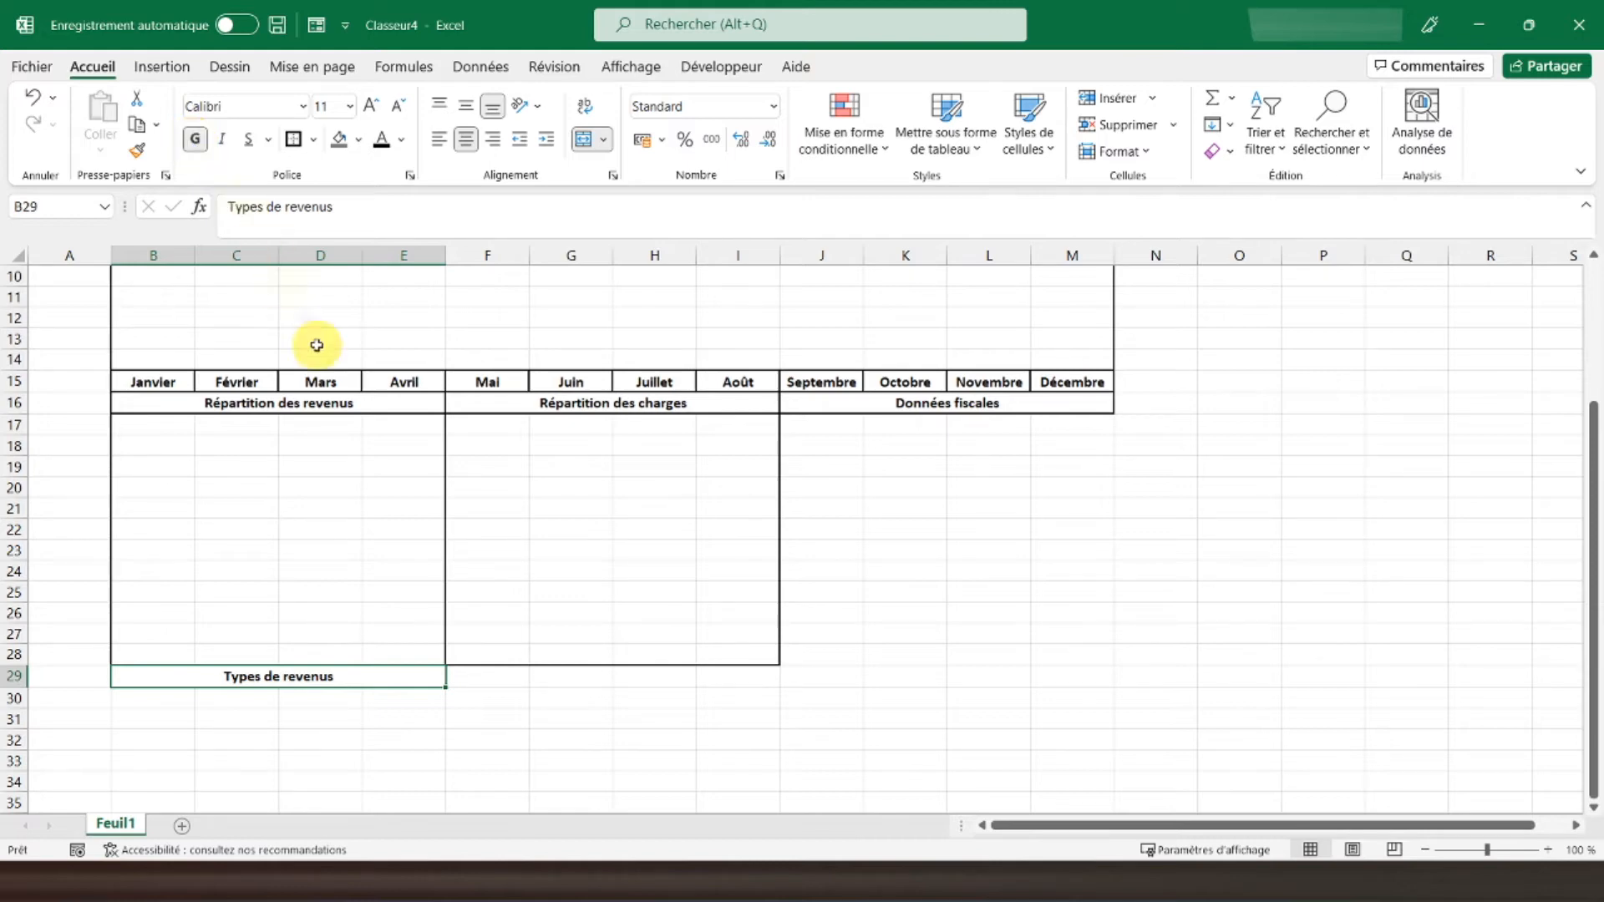
# Merge and centre F29:I29 with a thick outside border and enter the bold heading "Types de charges"
pyautogui.moveTo(470, 675); pyautogui.dragTo(723, 679)
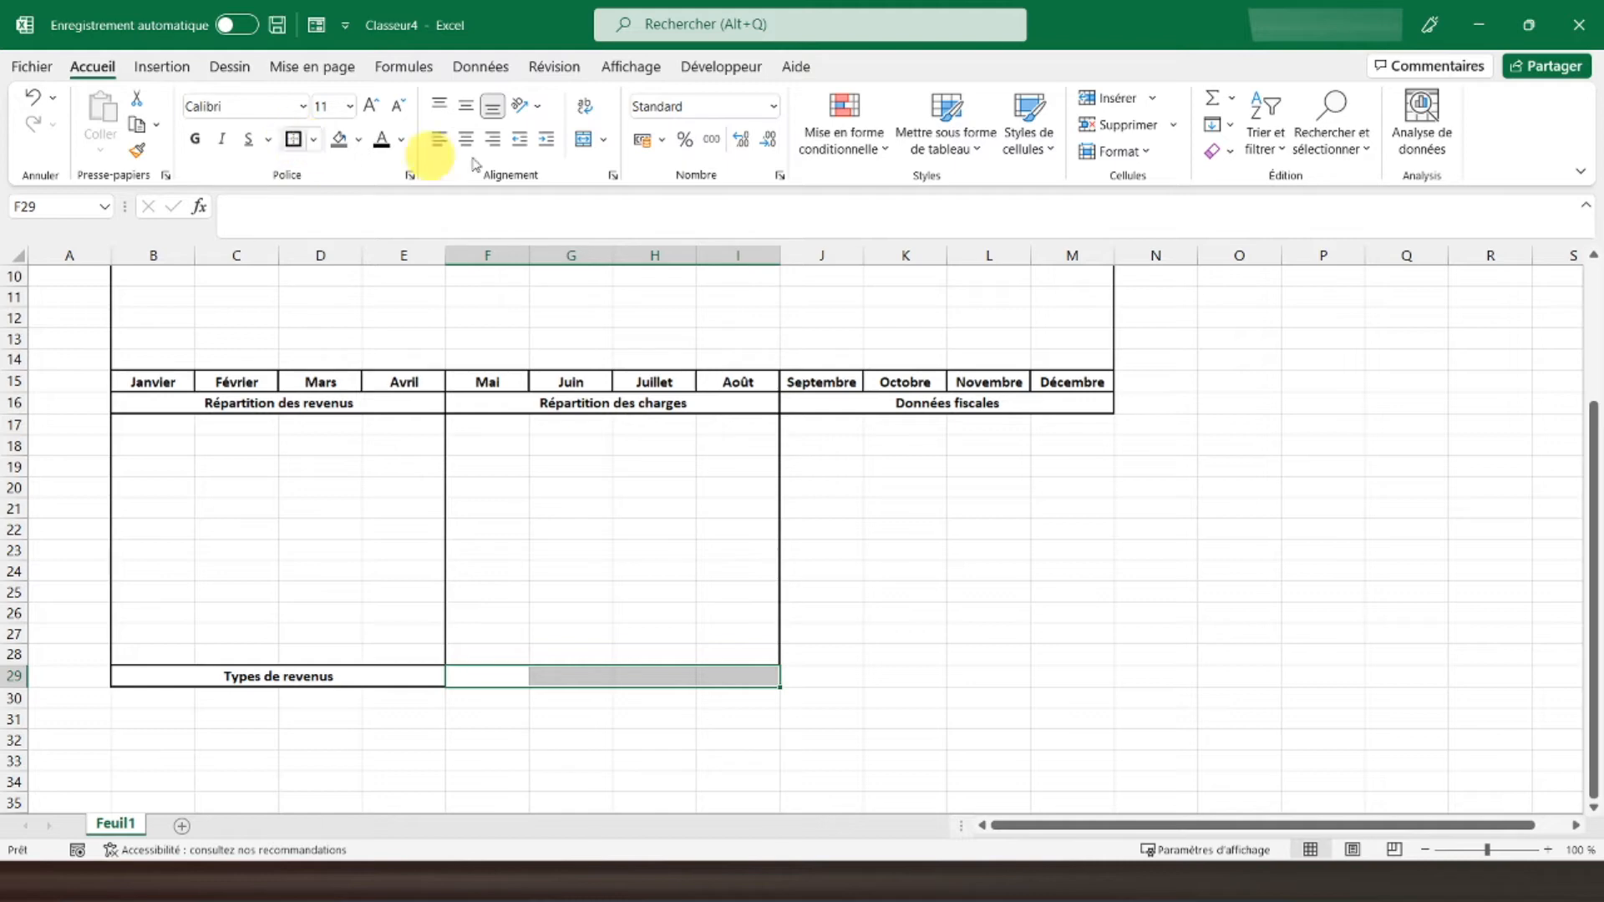
pyautogui.click(583, 139)
pyautogui.click(197, 138)
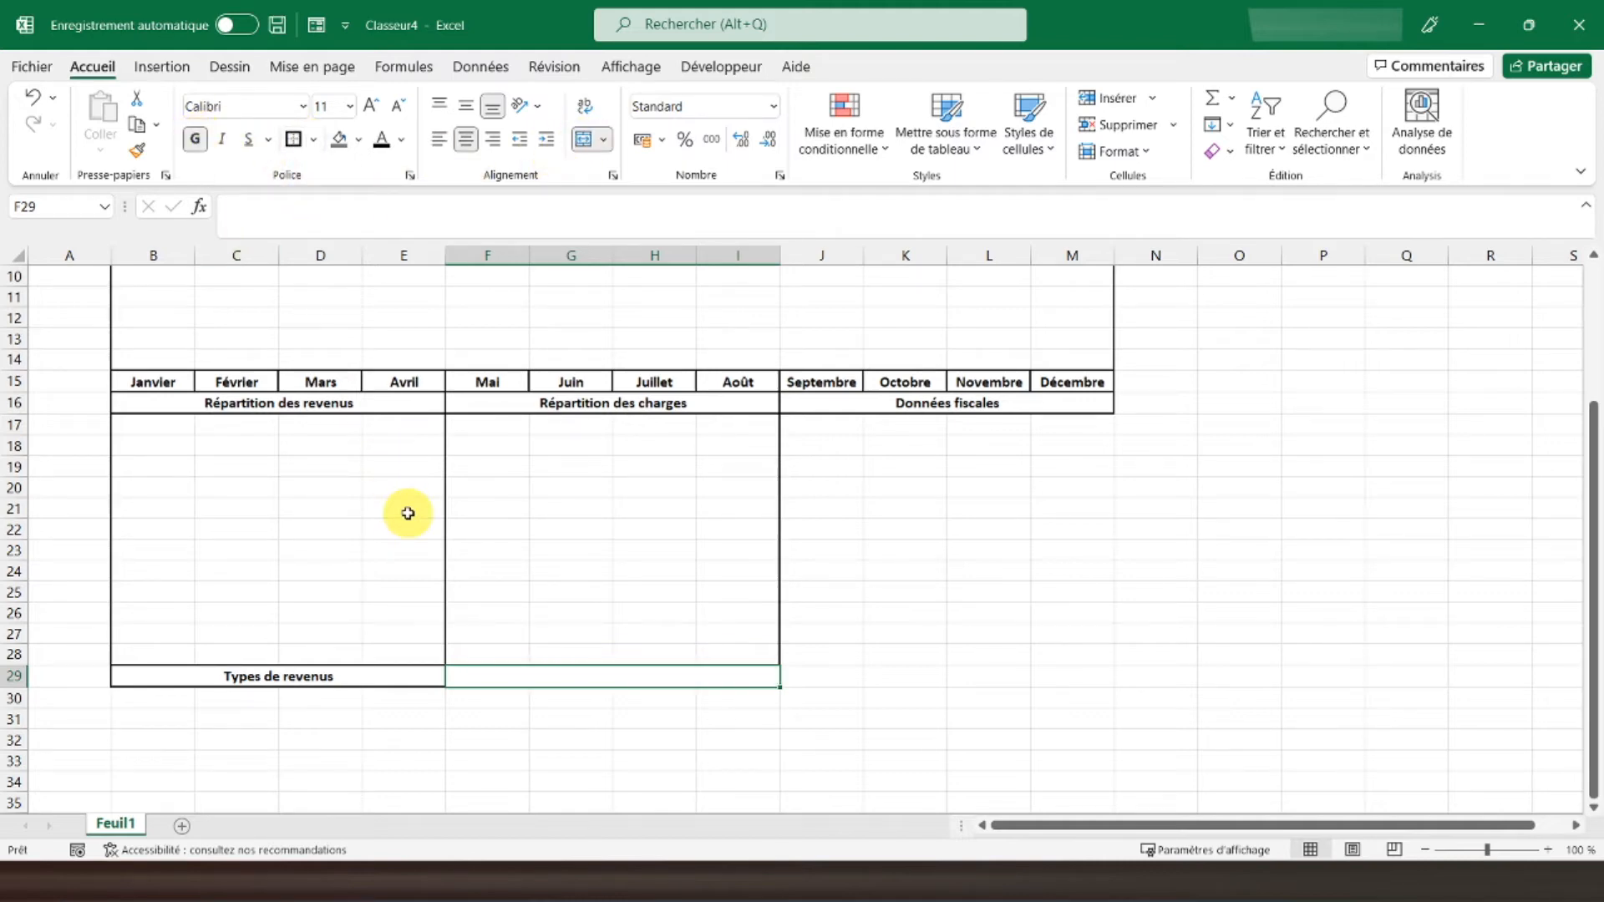
pyautogui.write('Typ')
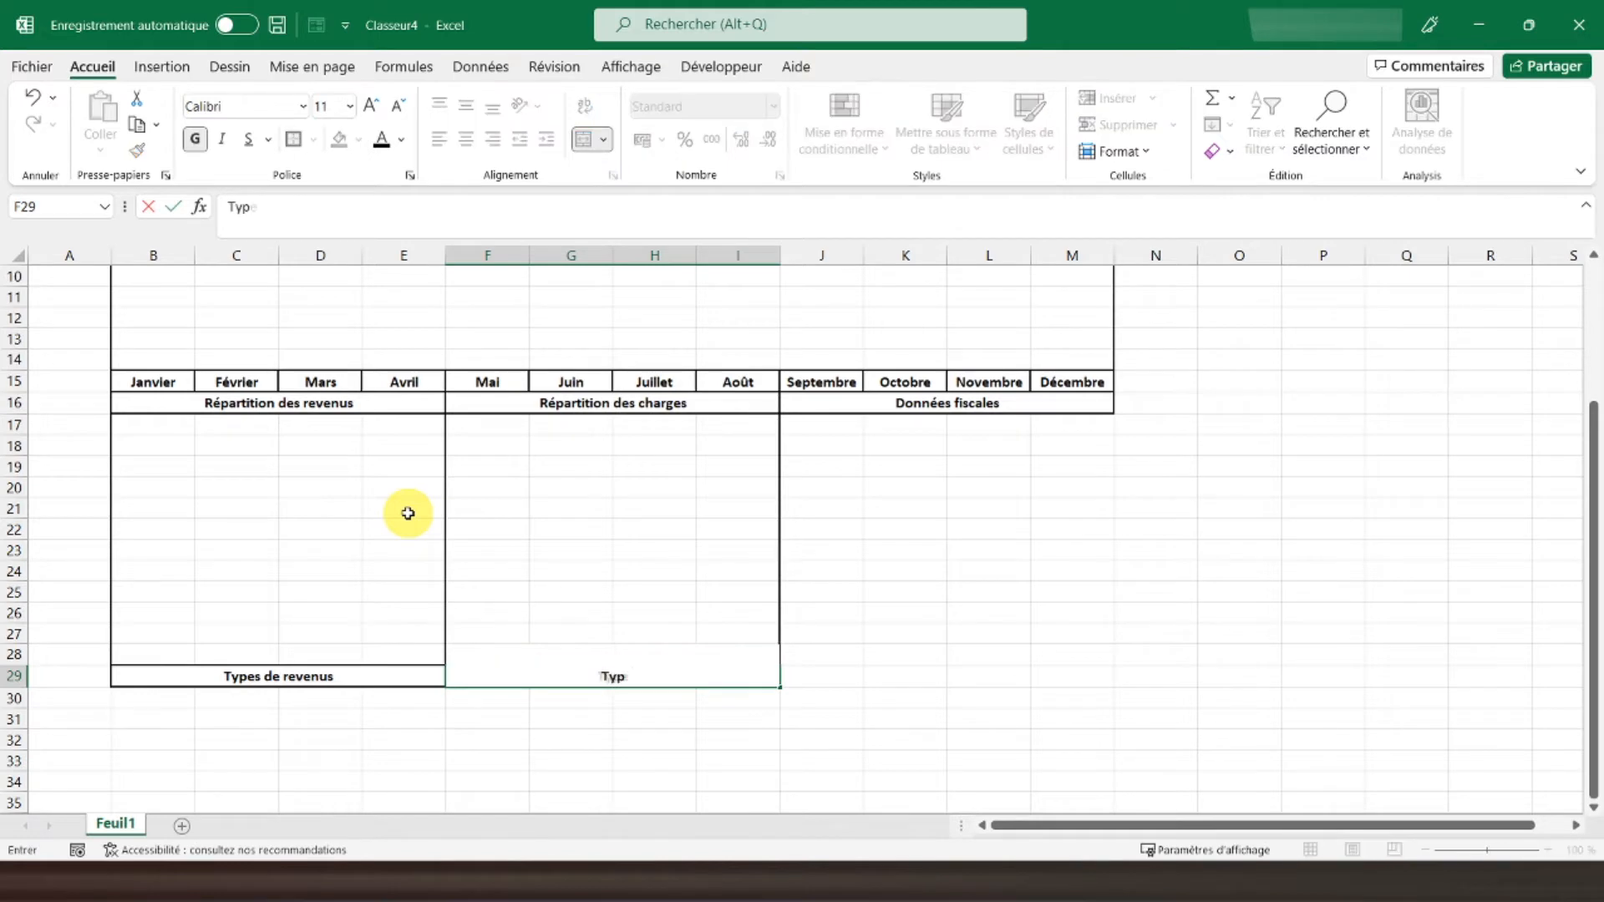
pyautogui.write('harges')
pyautogui.press('Return')
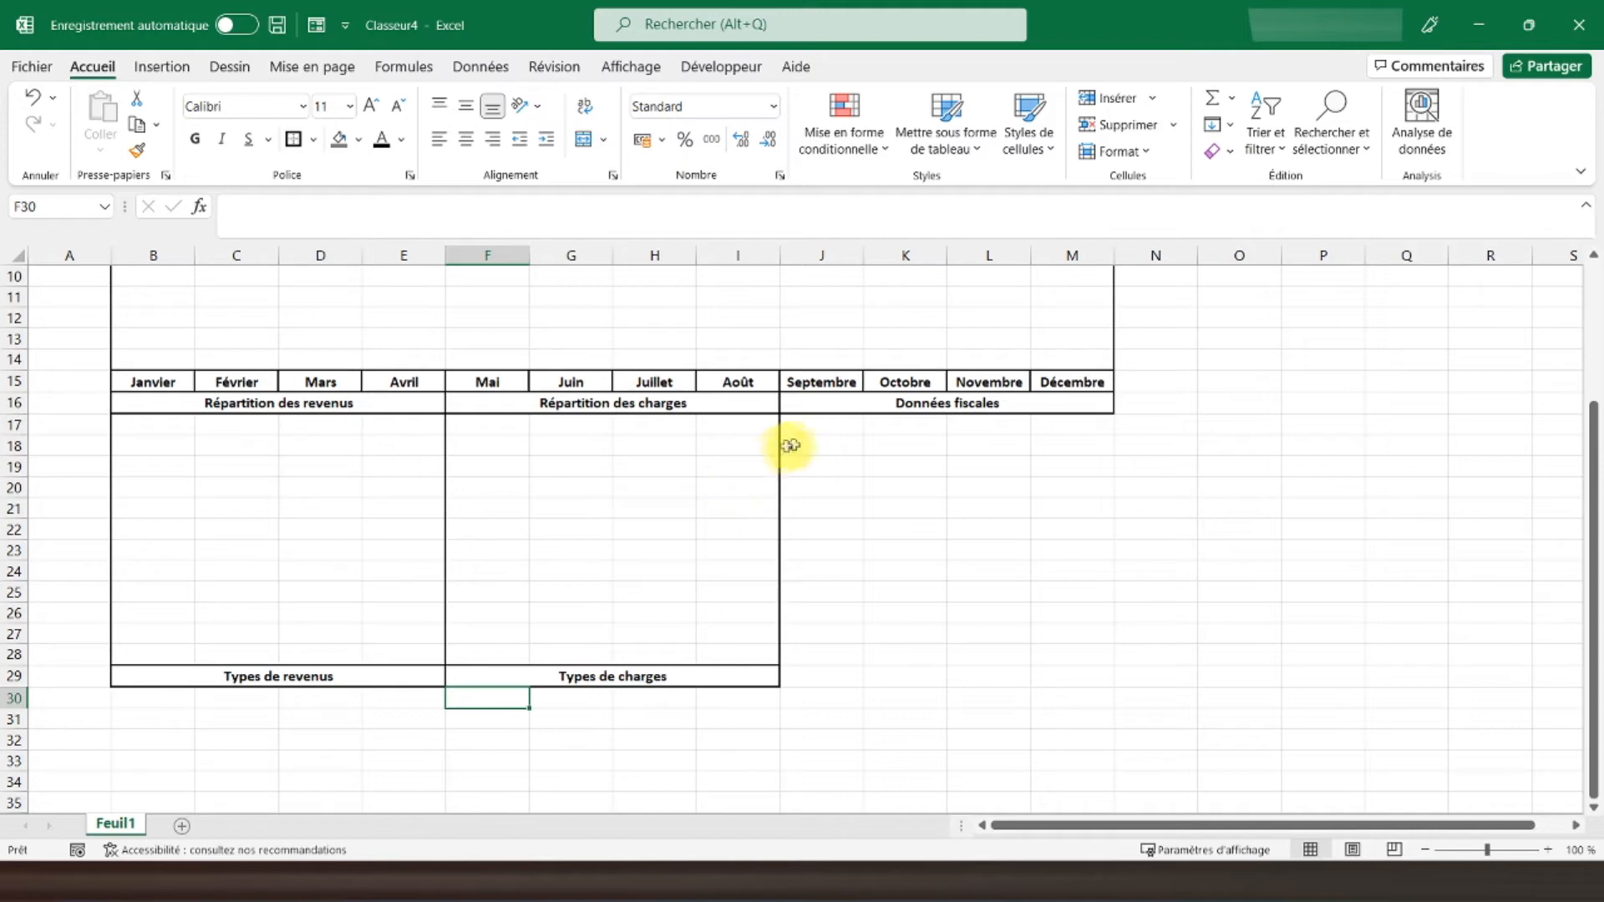
# Apply a thick outside border to J17:M41 beneath the "Données fiscales" heading
pyautogui.scroll(-1, 811, 421)
pyautogui.moveTo(820, 369); pyautogui.dragTo(1088, 639)
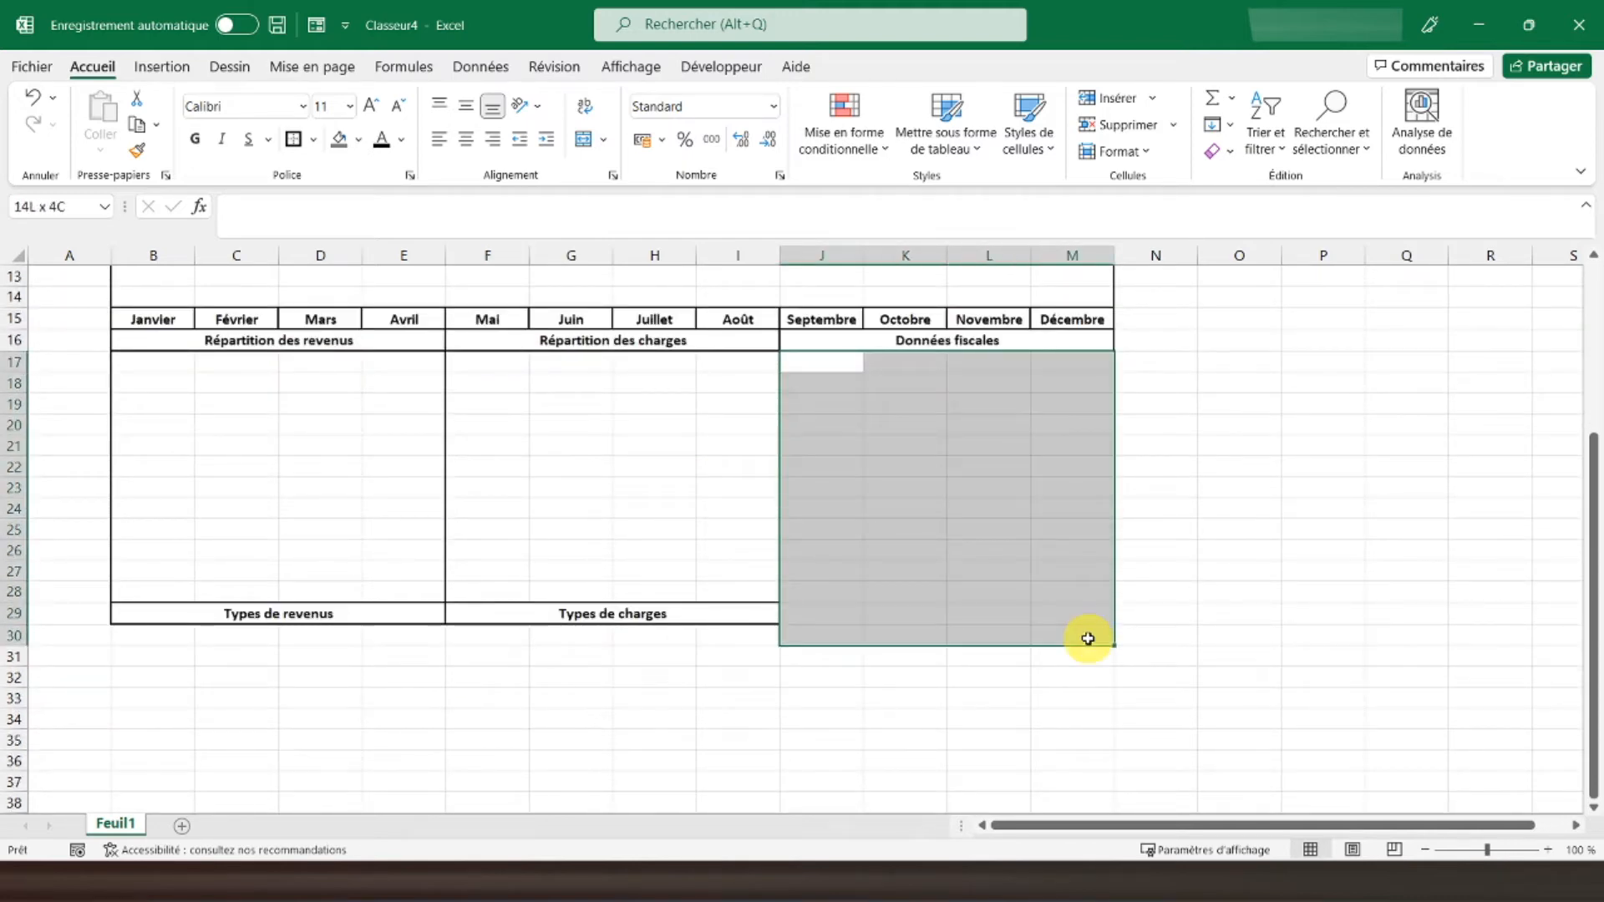
pyautogui.moveTo(1087, 639); pyautogui.dragTo(1031, 365)
pyautogui.scroll(4, 1030, 384)
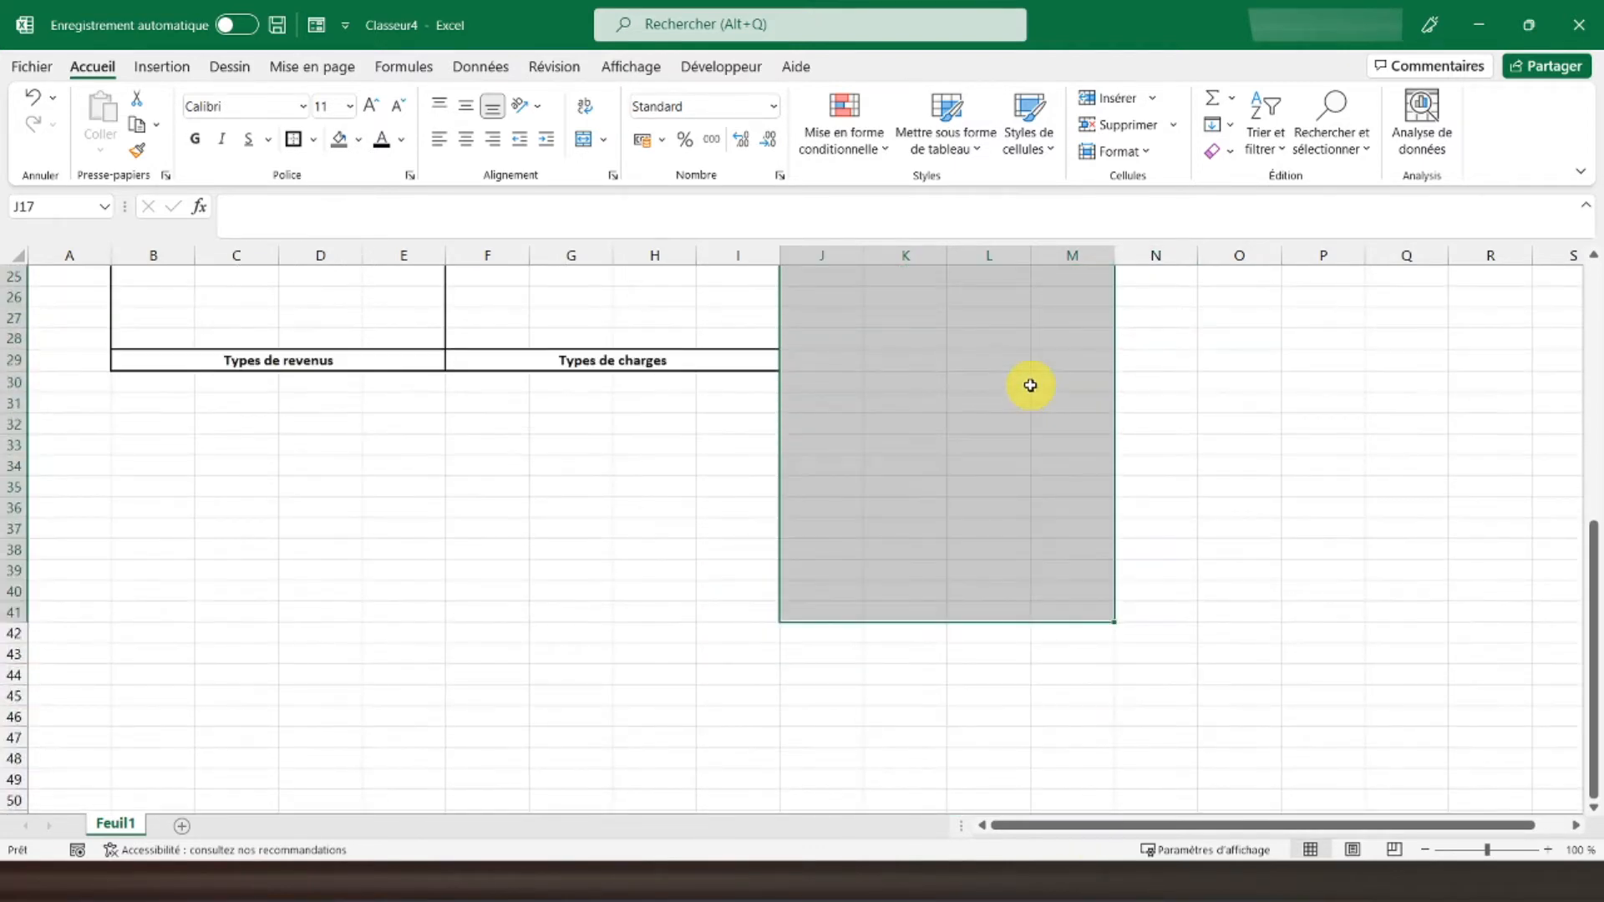
pyautogui.scroll(4, 1030, 385)
pyautogui.click(294, 139)
pyautogui.click(846, 496)
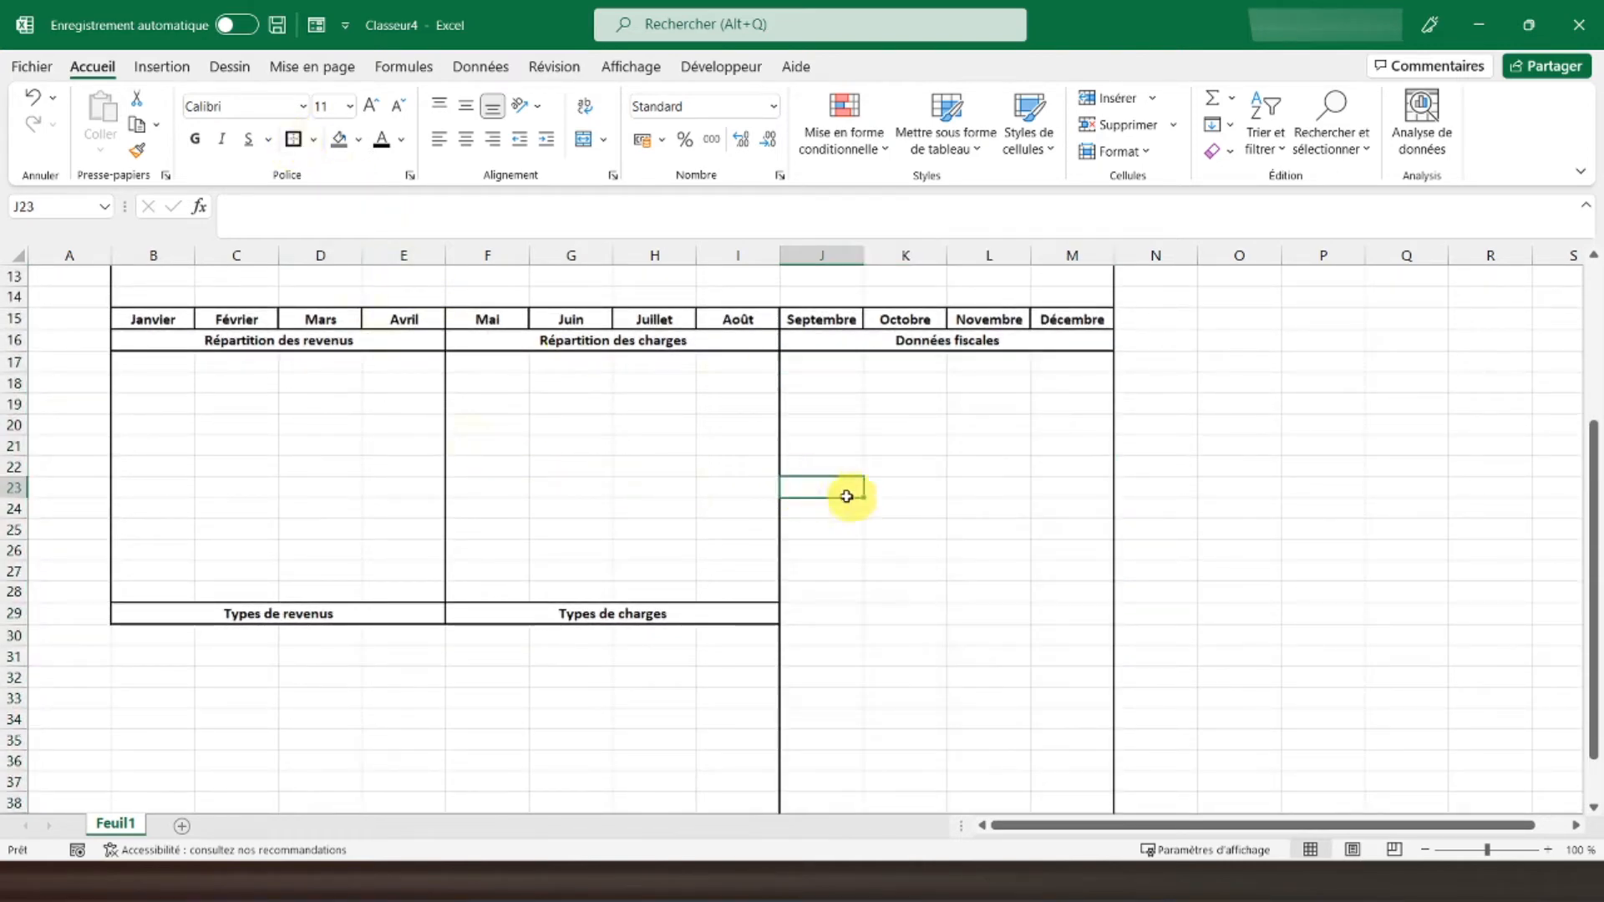
# Frame B30:E41 and F30:I41 beneath the "Types de revenus" and "Types de charges" headings with thick outside borders
pyautogui.scroll(-3, 892, 526)
pyautogui.moveTo(142, 444); pyautogui.dragTo(412, 678)
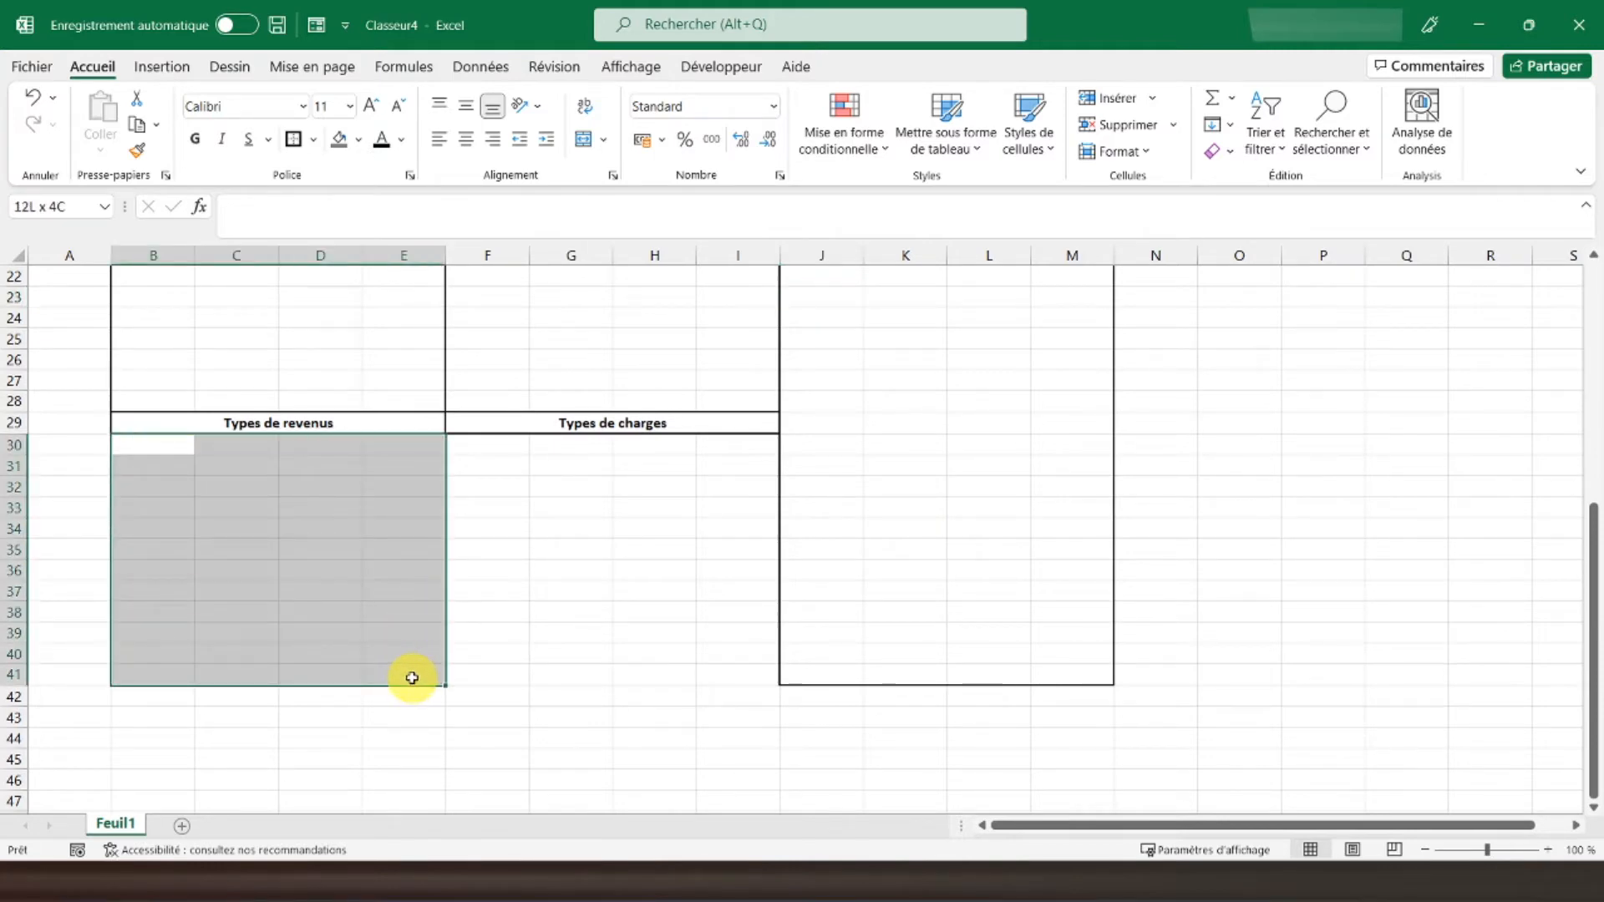
pyautogui.click(293, 139)
pyautogui.moveTo(465, 444); pyautogui.dragTo(742, 672)
pyautogui.click(305, 142)
pyautogui.click(327, 556)
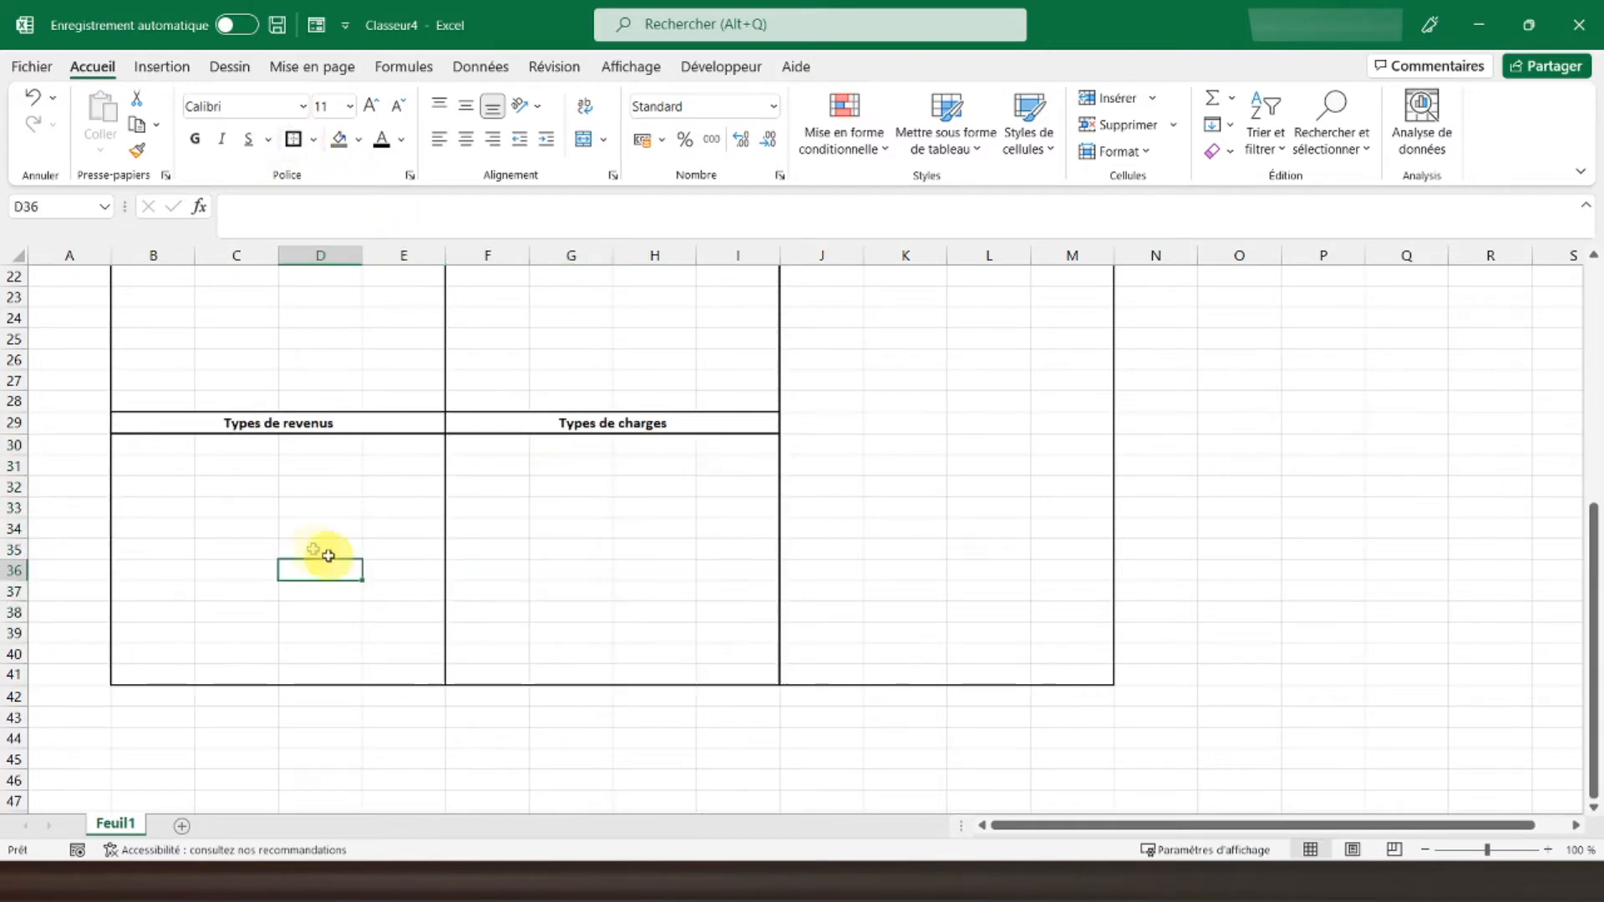
# Enter the label "Données mensuelles" in J18 under the "Données fiscales" heading
pyautogui.scroll(2, 328, 556)
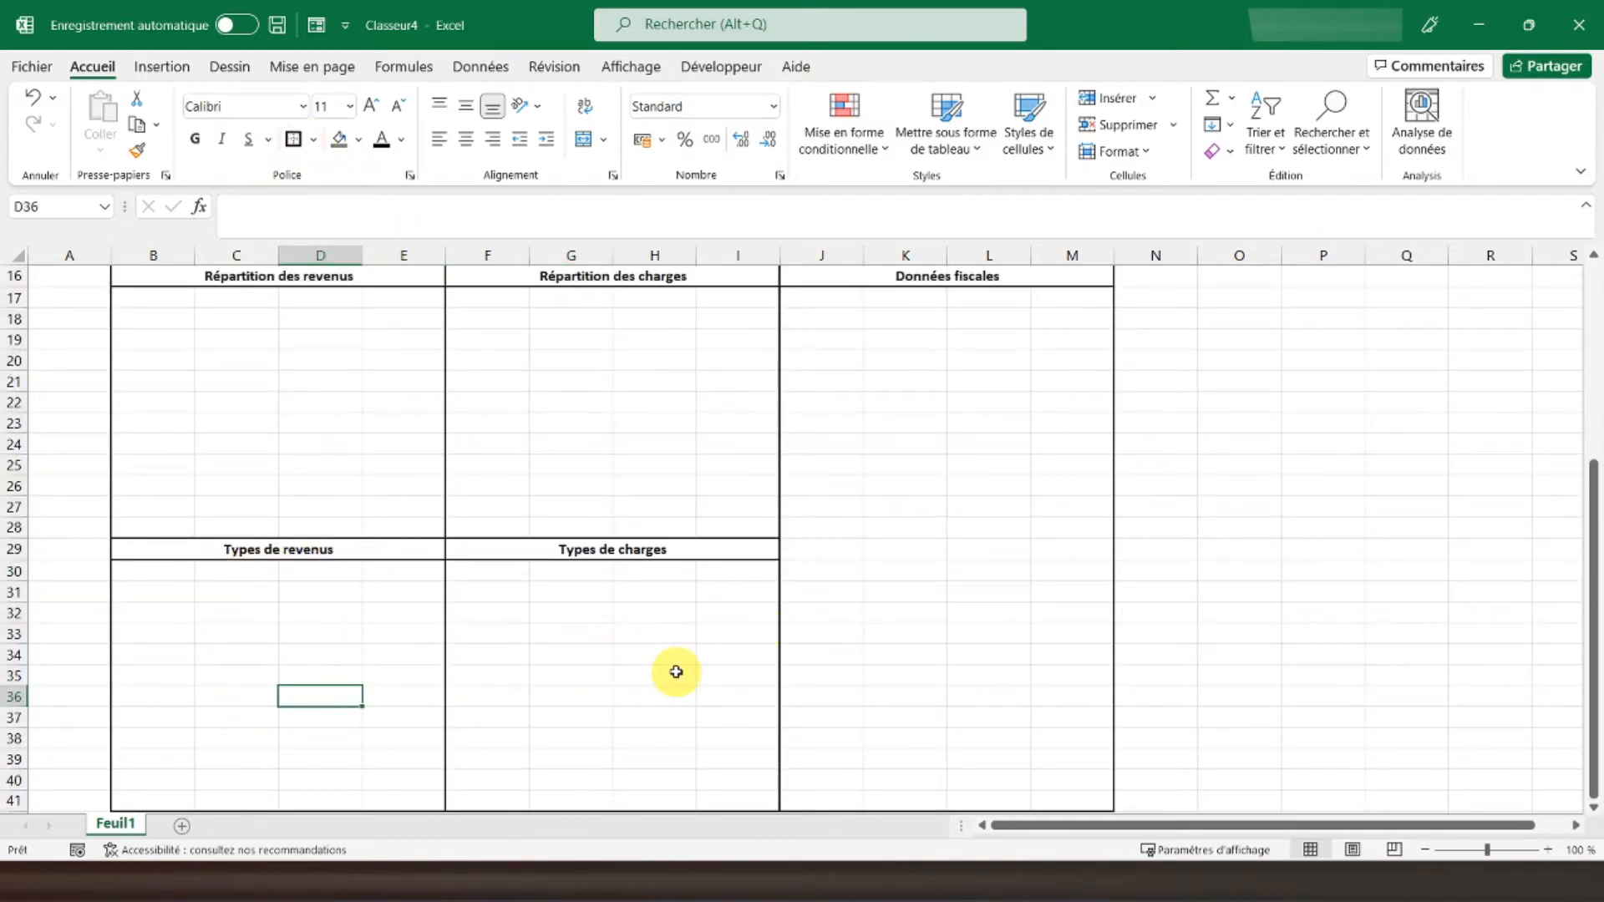
pyautogui.scroll(1, 635, 436)
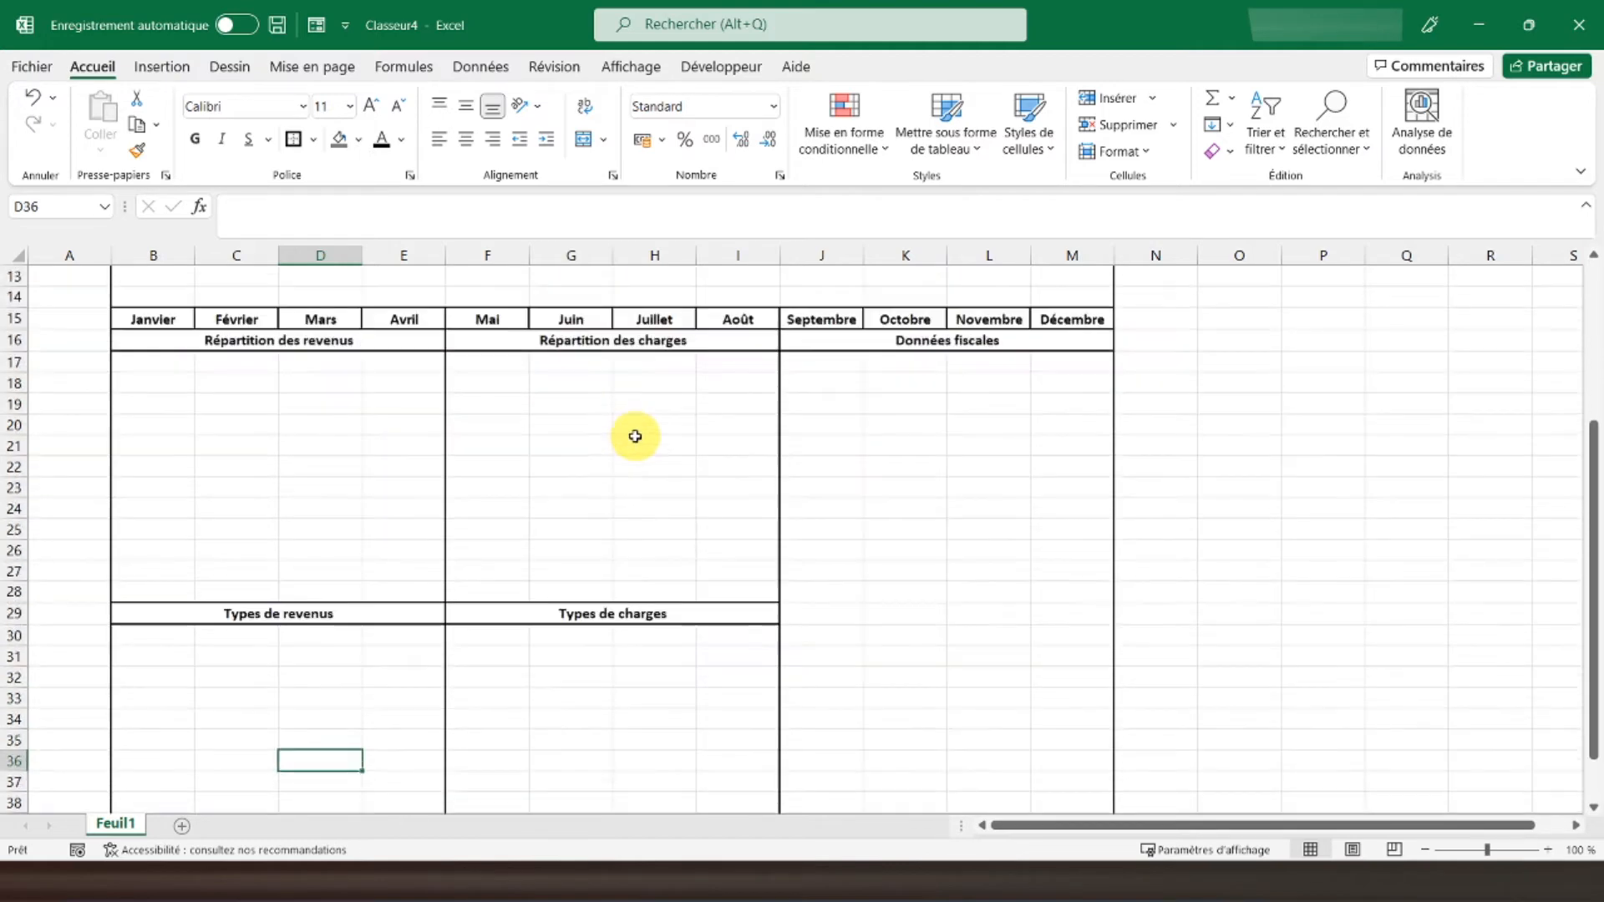
pyautogui.click(840, 364)
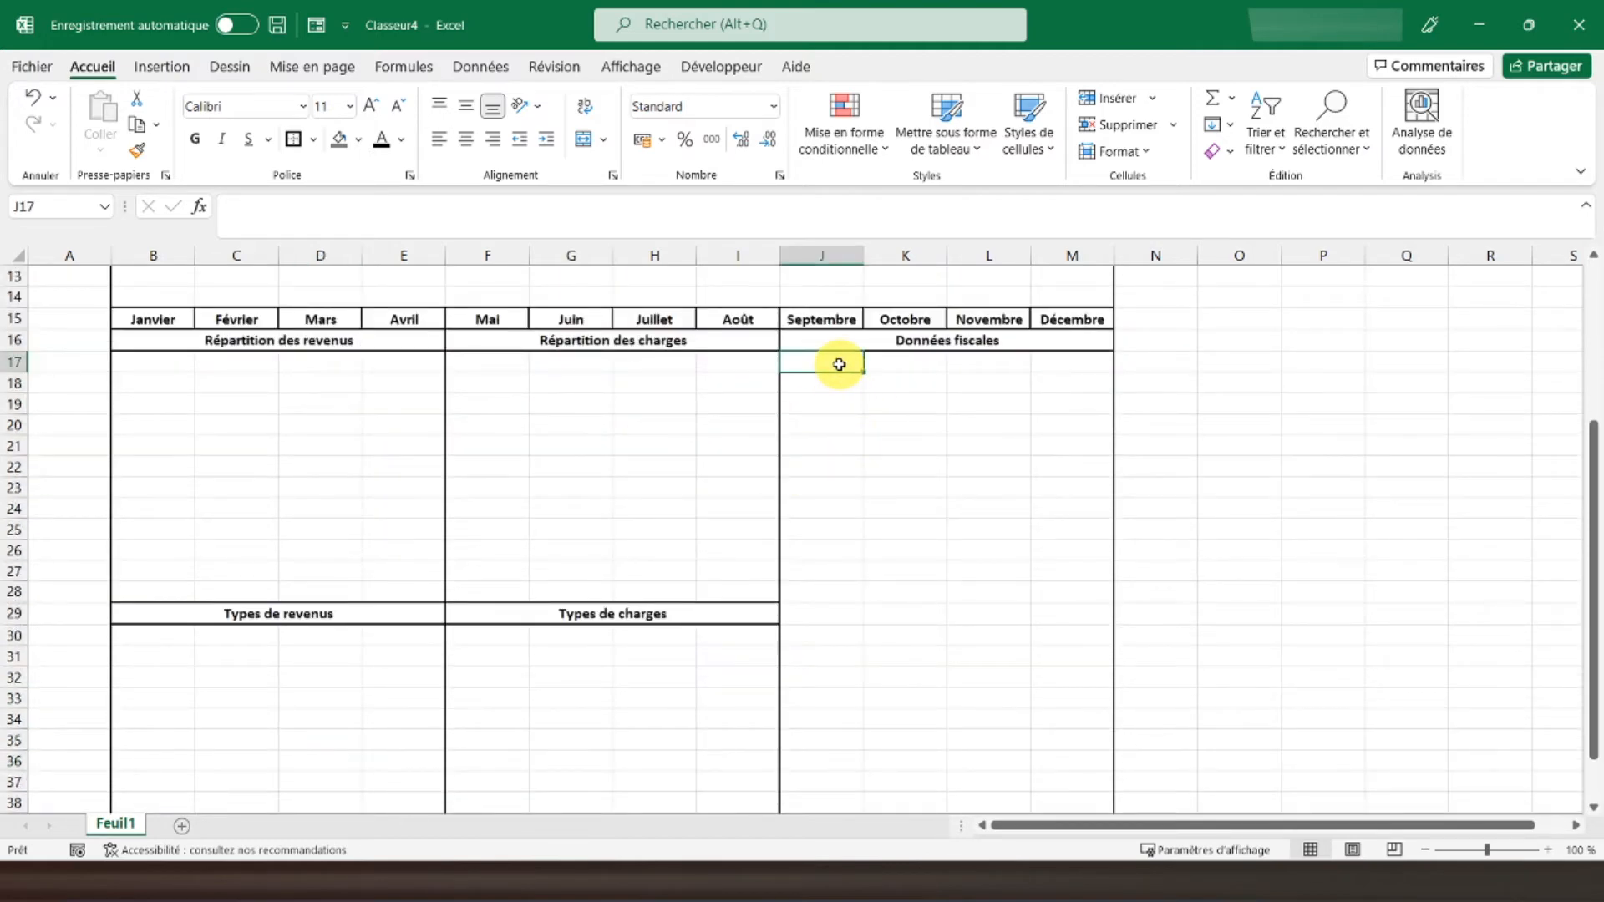
pyautogui.press('Return')
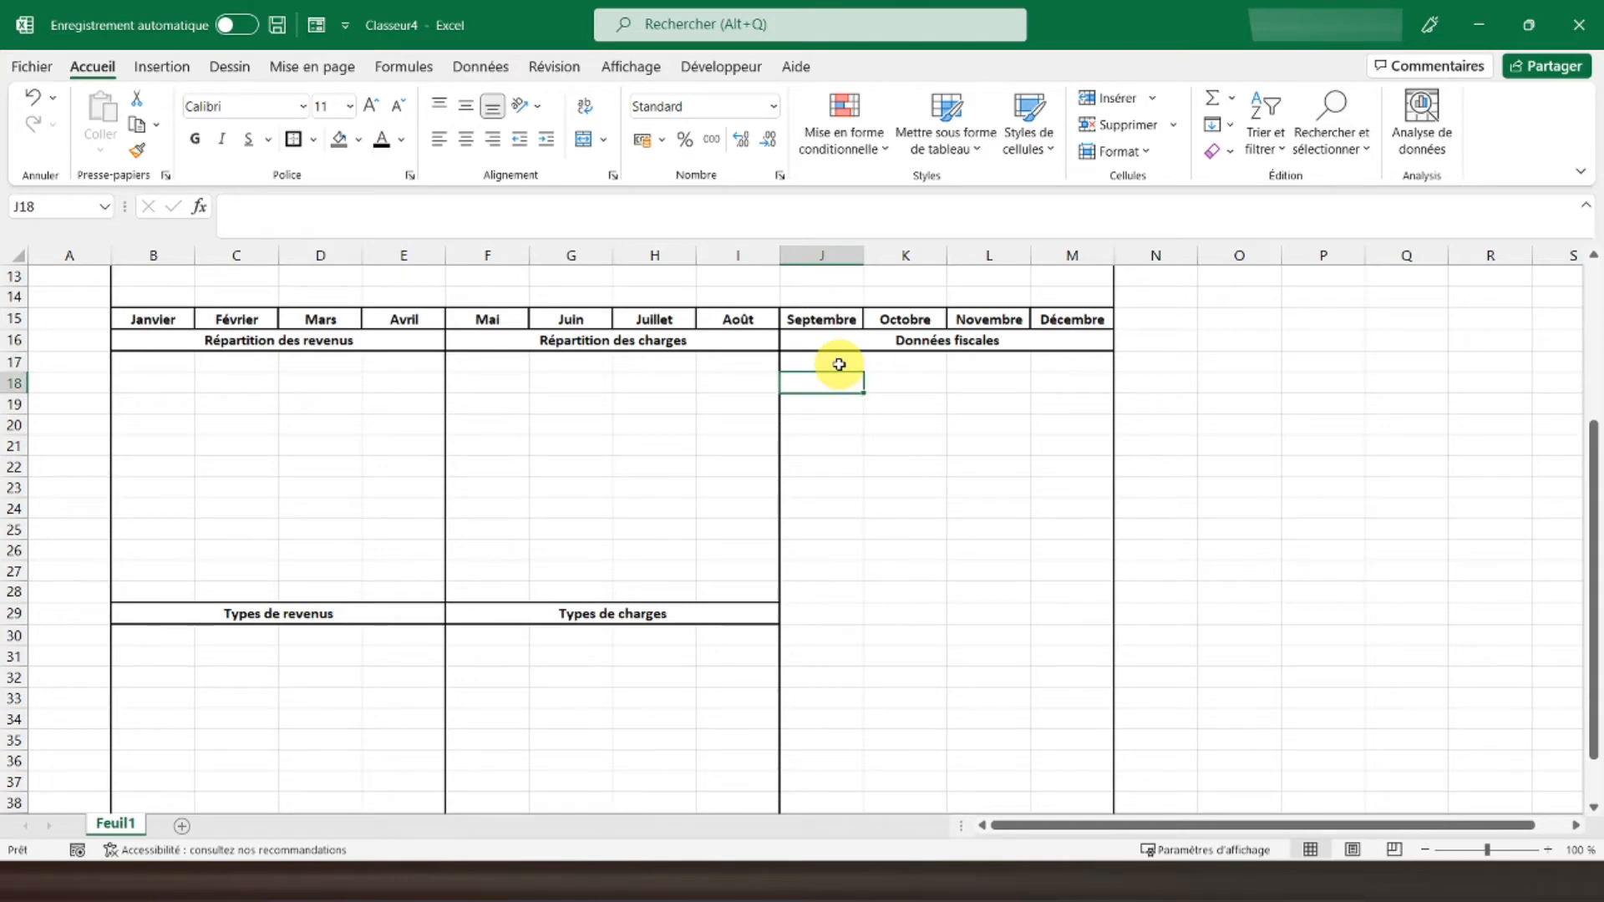
pyautogui.write('DOnnées')
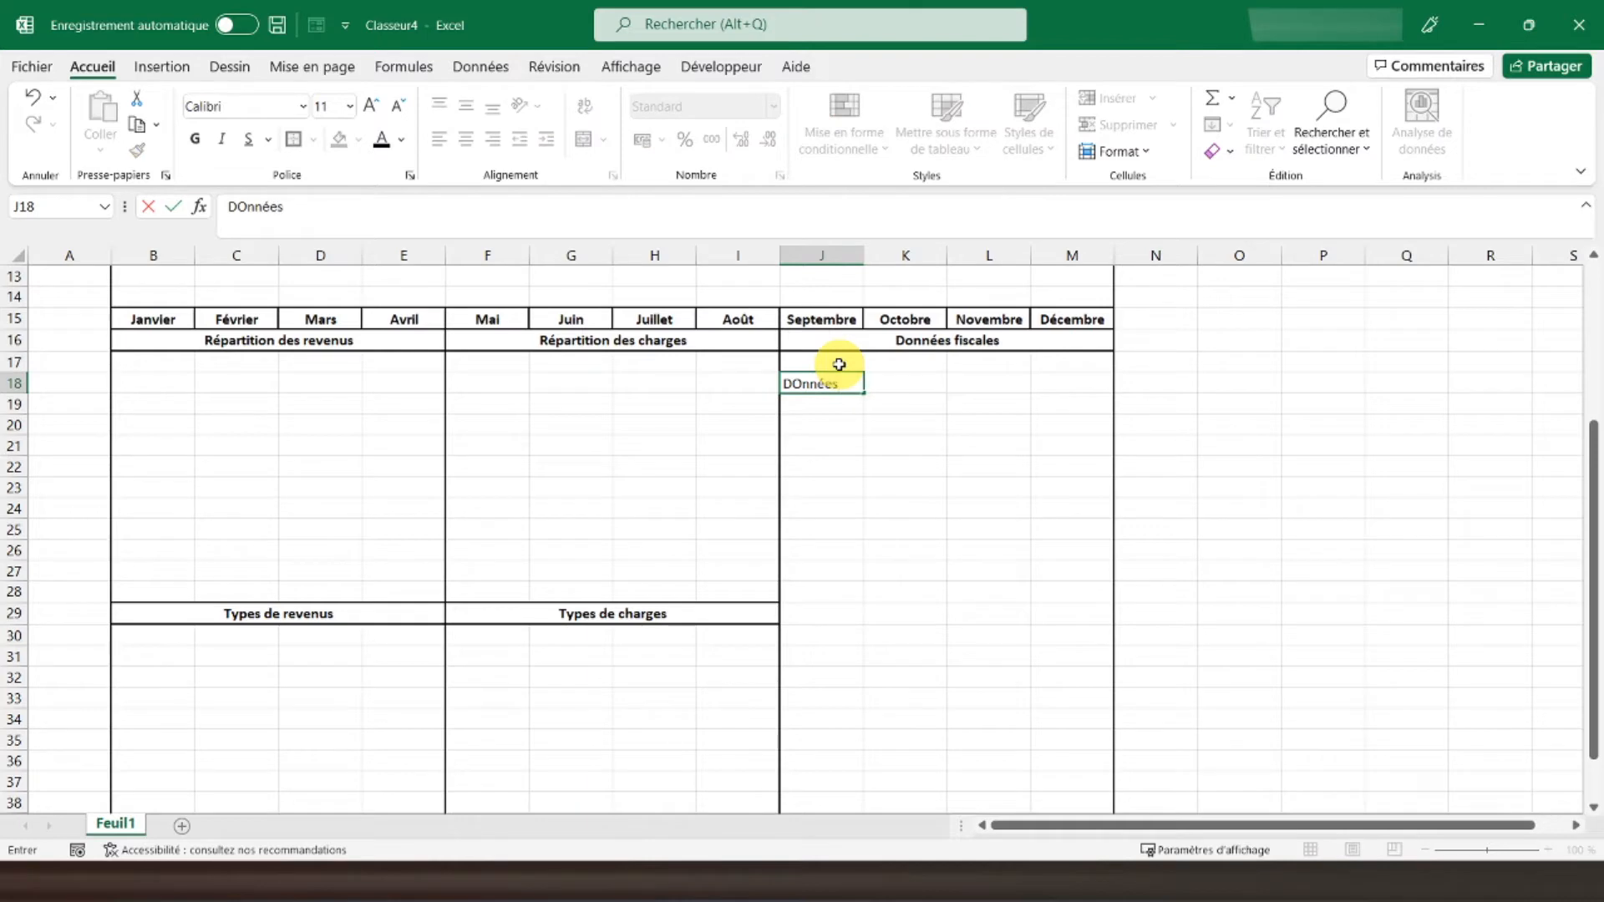
pyautogui.press('BackSpace')
pyautogui.press('BackSpace')
pyautogui.press('BackSpace')
pyautogui.press('BackSpace')
pyautogui.press('BackSpace')
pyautogui.write('onnées mensue')
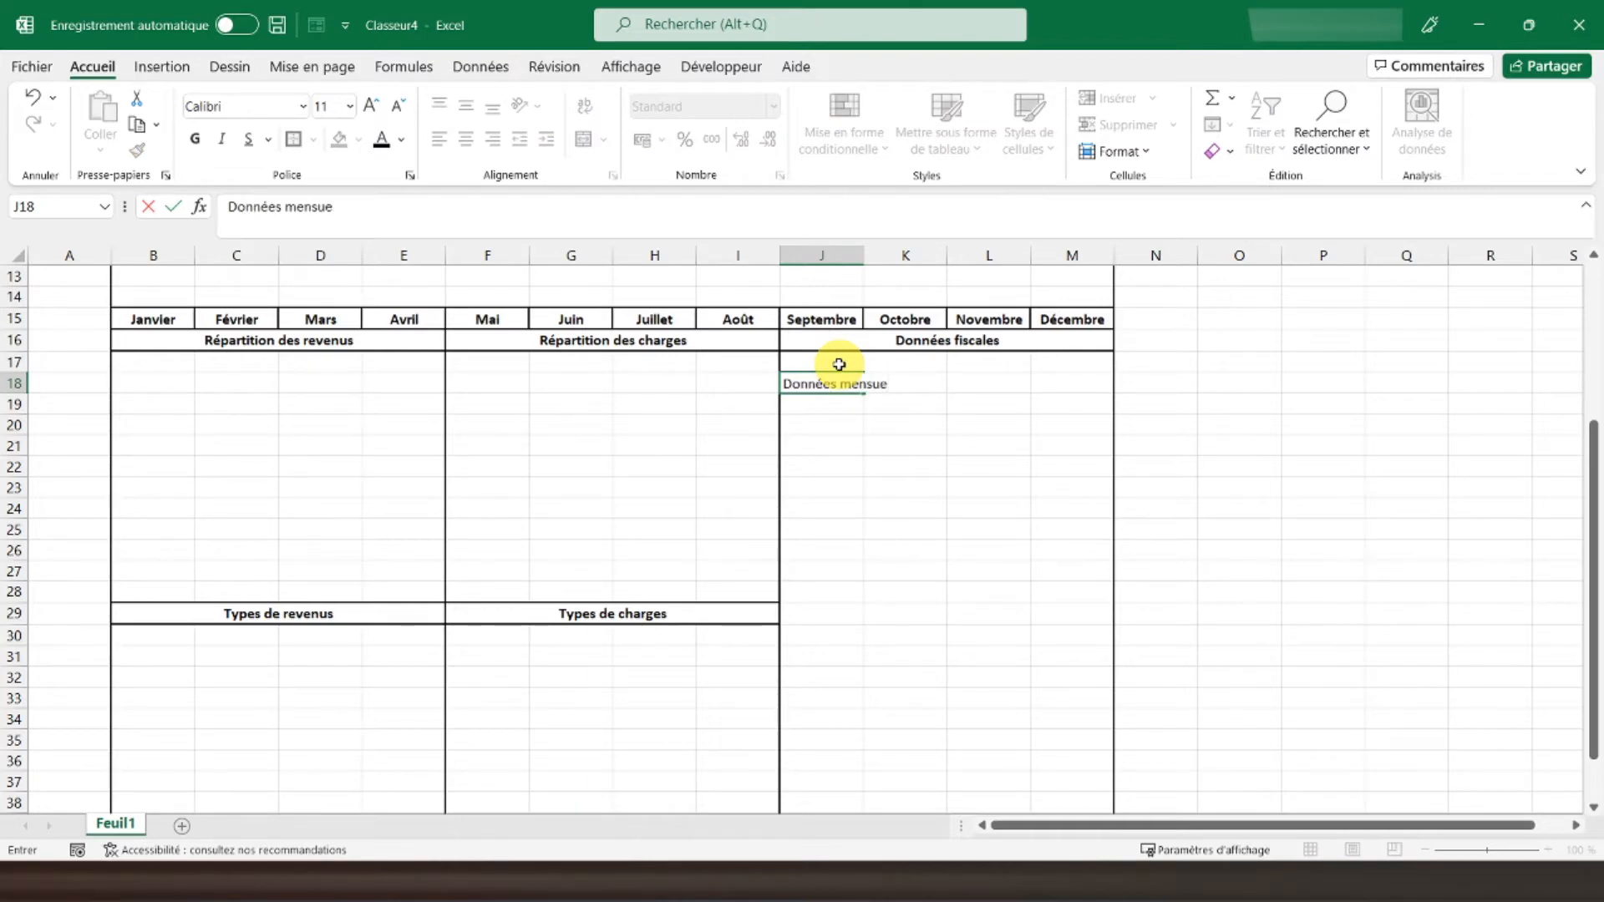
pyautogui.write('lles')
pyautogui.press('Return')
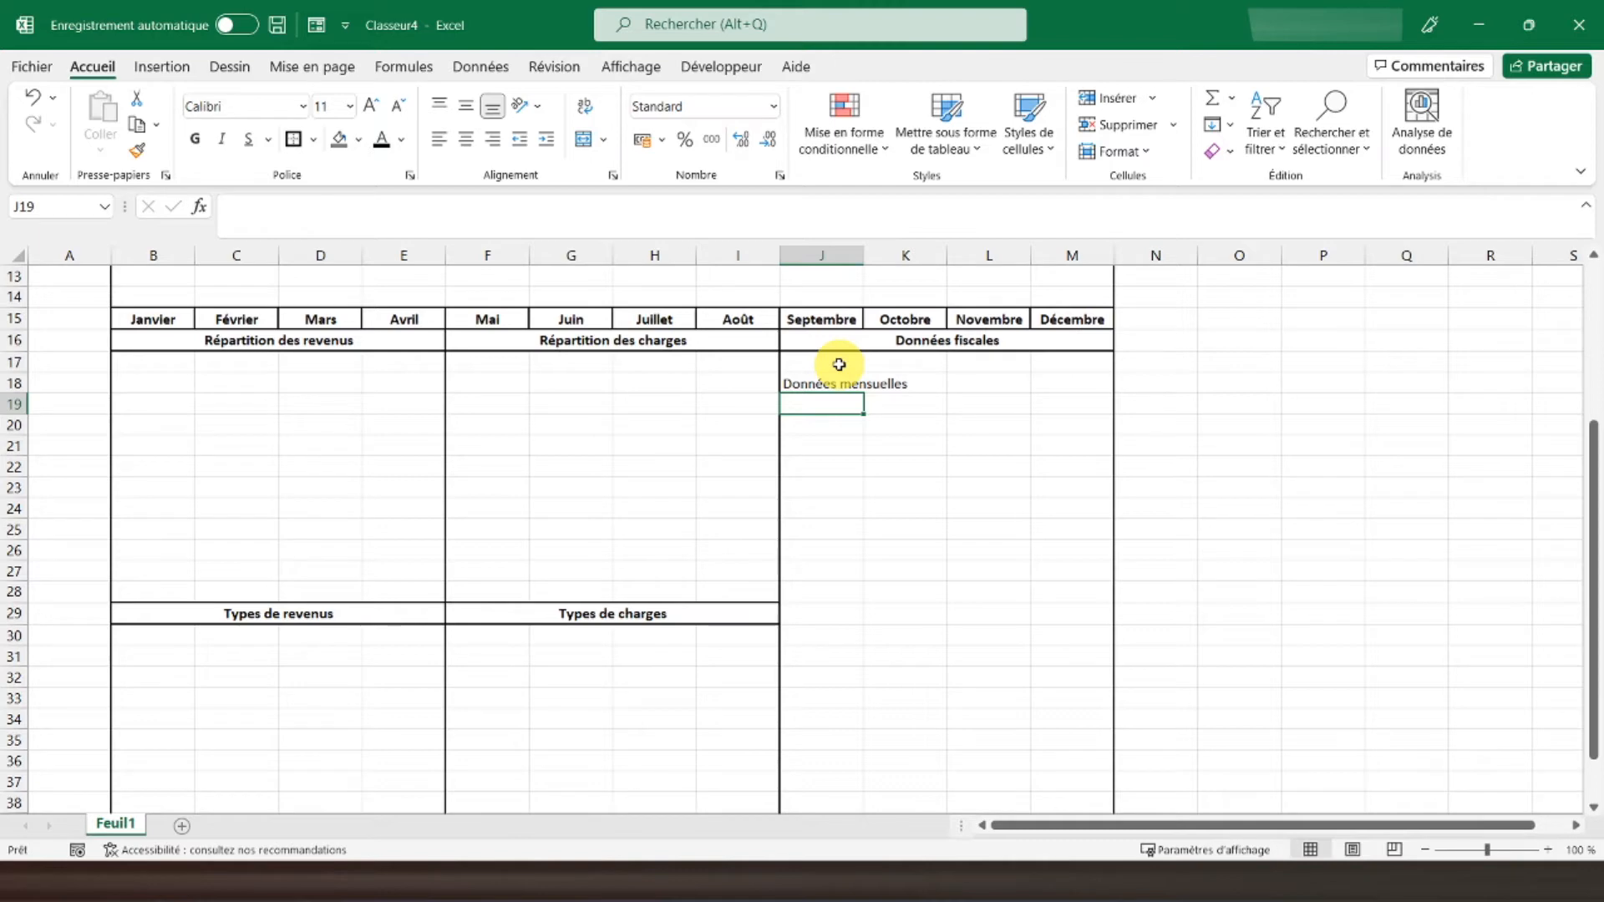
# Enter the label "Sélectionner un mois :" in J19
pyautogui.write('Séle')
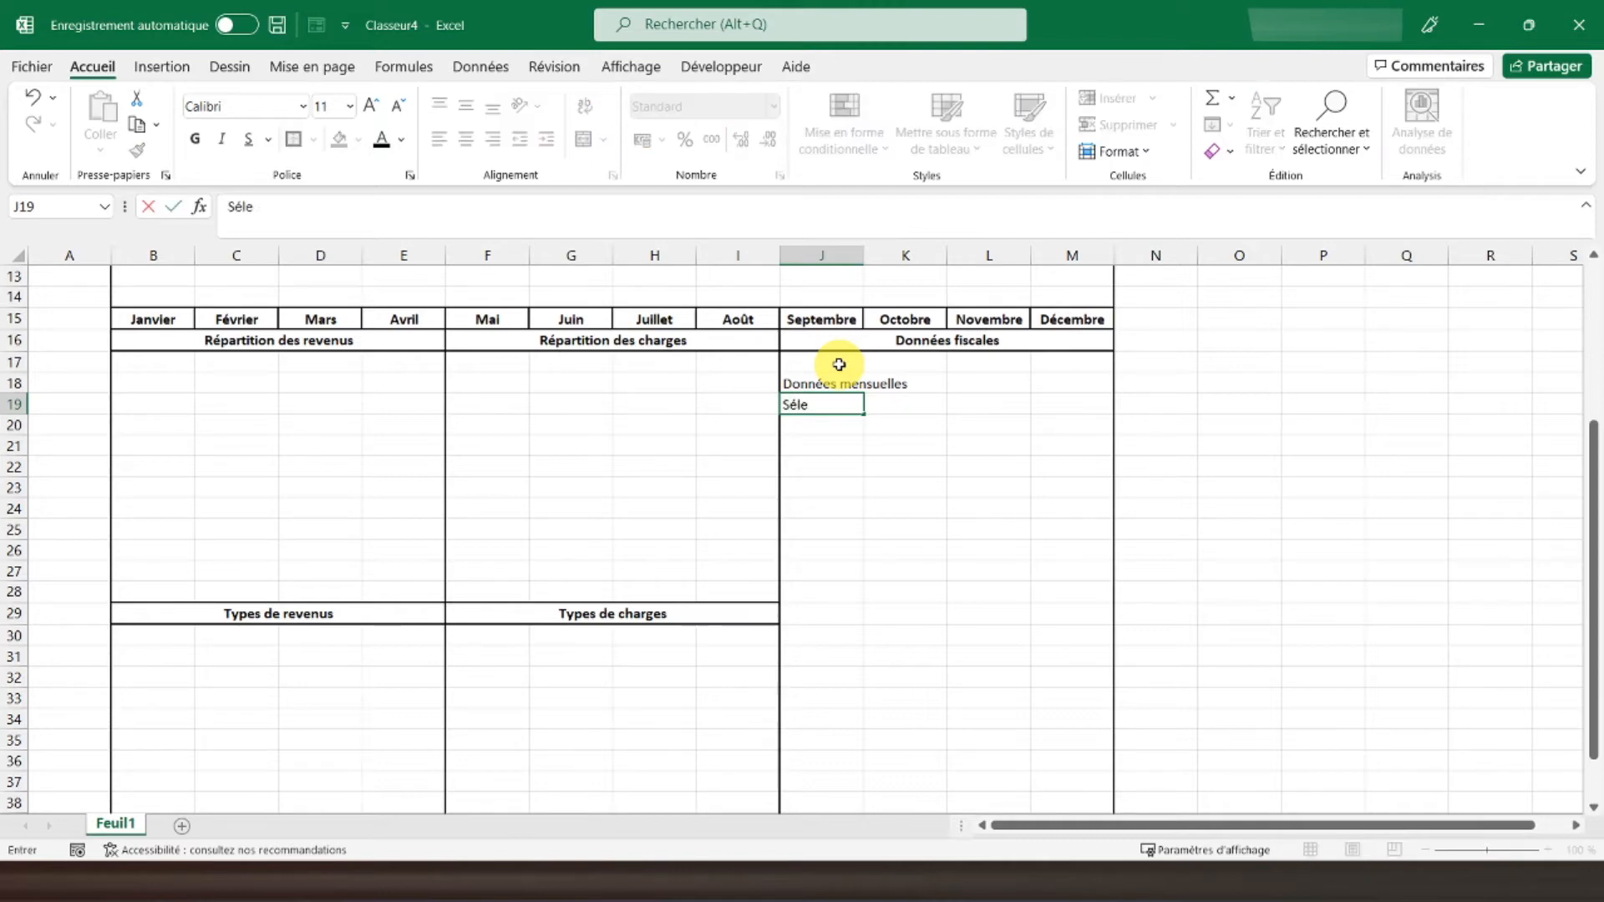
pyautogui.write('ctionner un mois :')
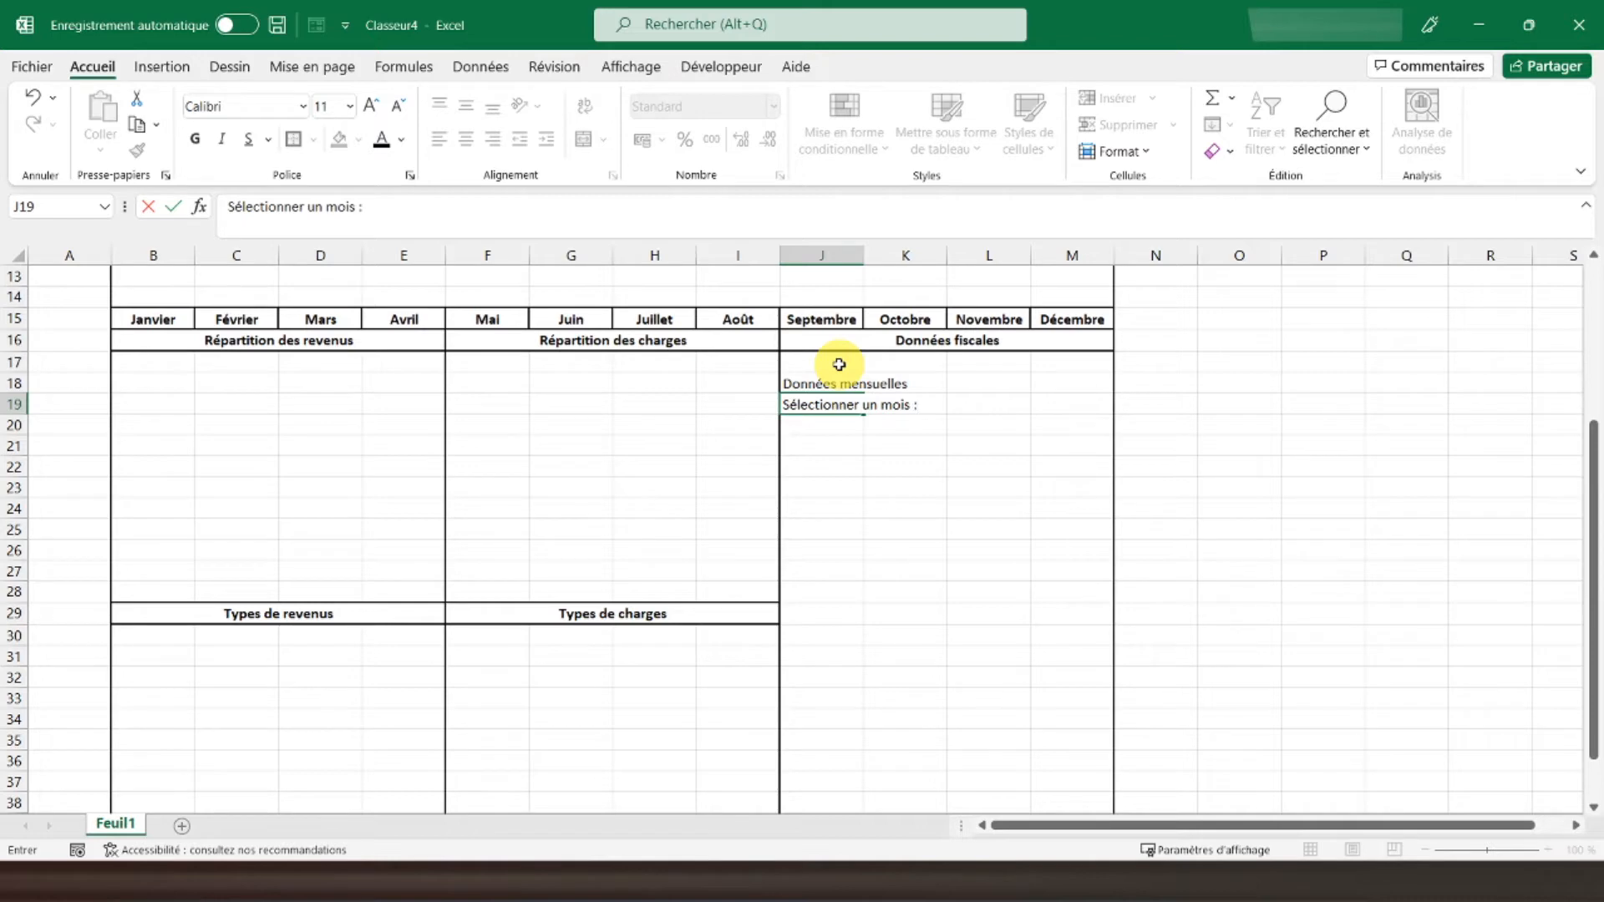
pyautogui.press('Return')
pyautogui.press('Up')
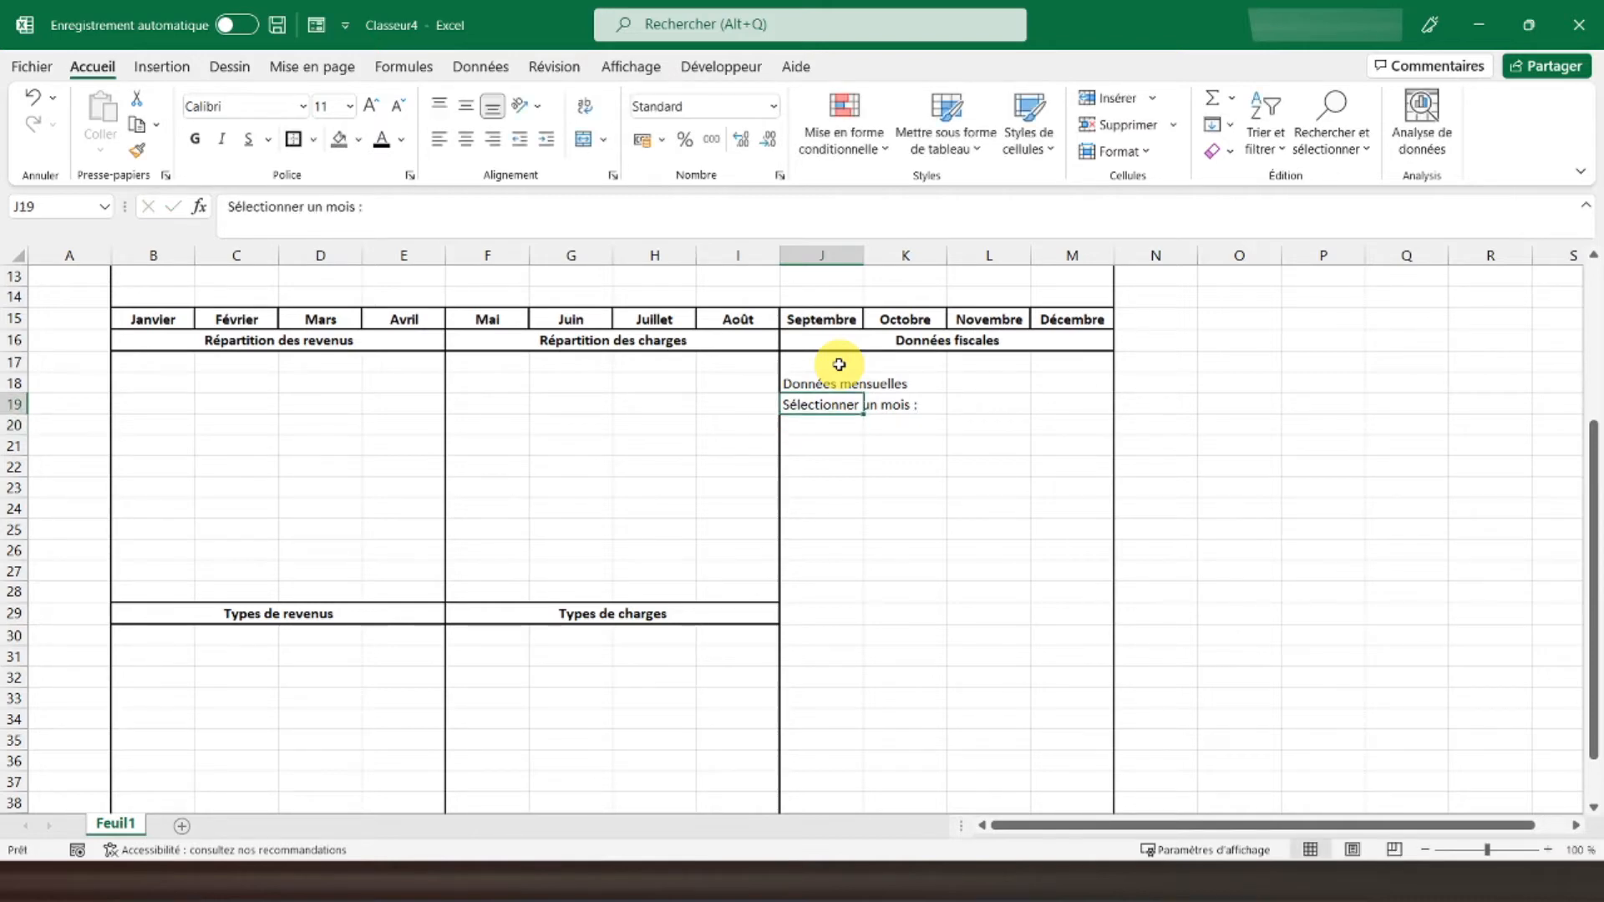
# Add a list data validation to L19 using the month headers B15:M15 as the source
pyautogui.press('Right')
pyautogui.press('Right')
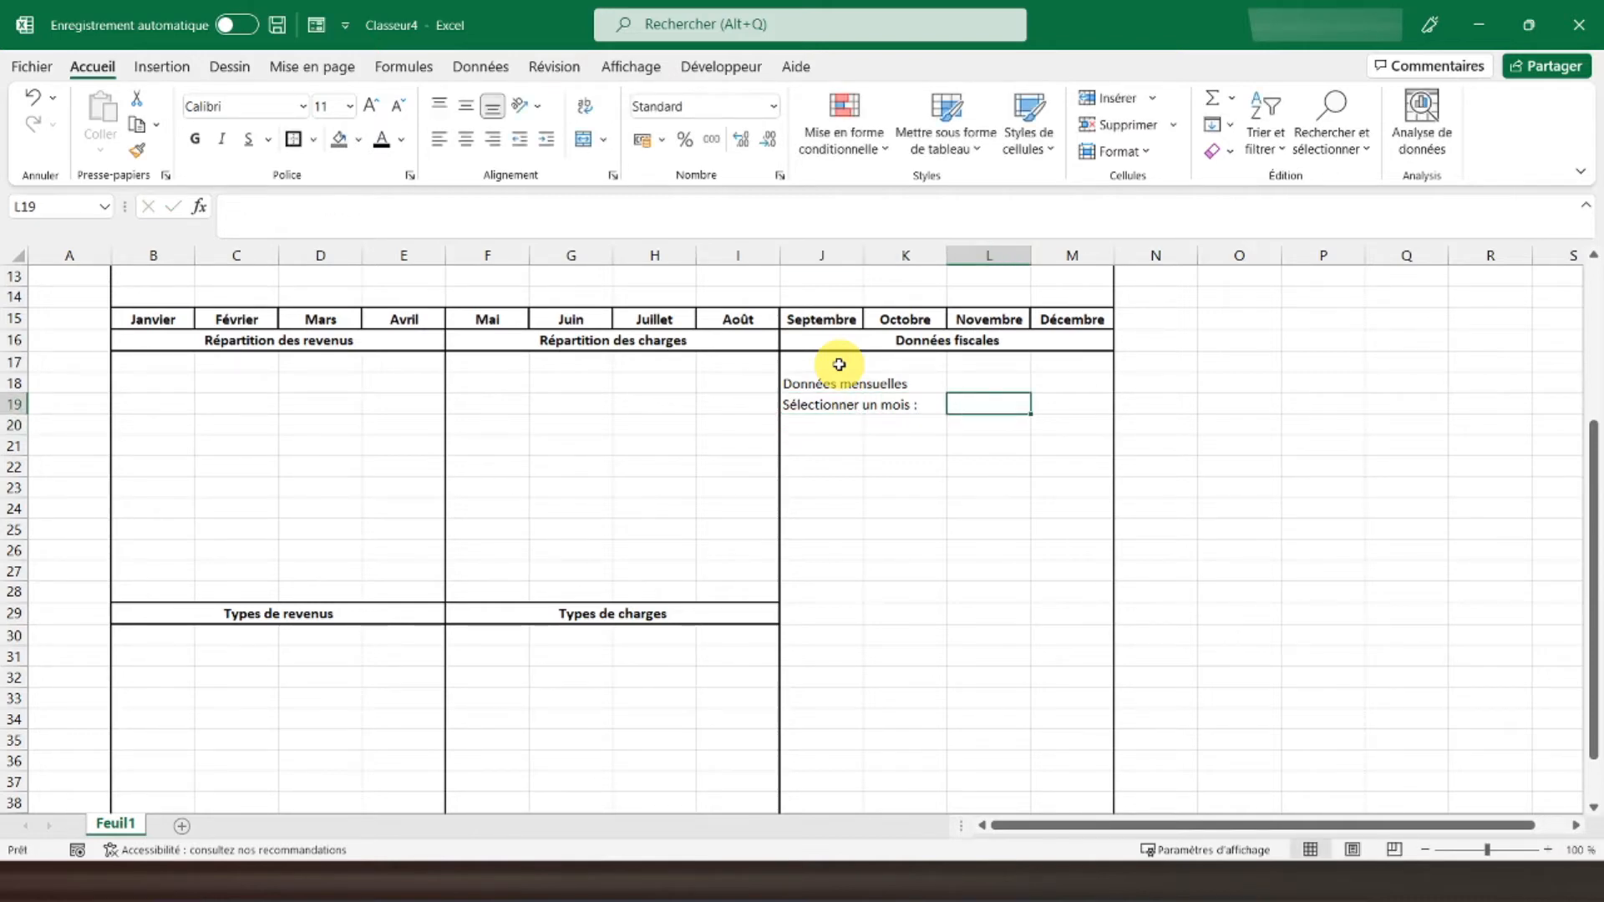
pyautogui.scroll(2, 839, 364)
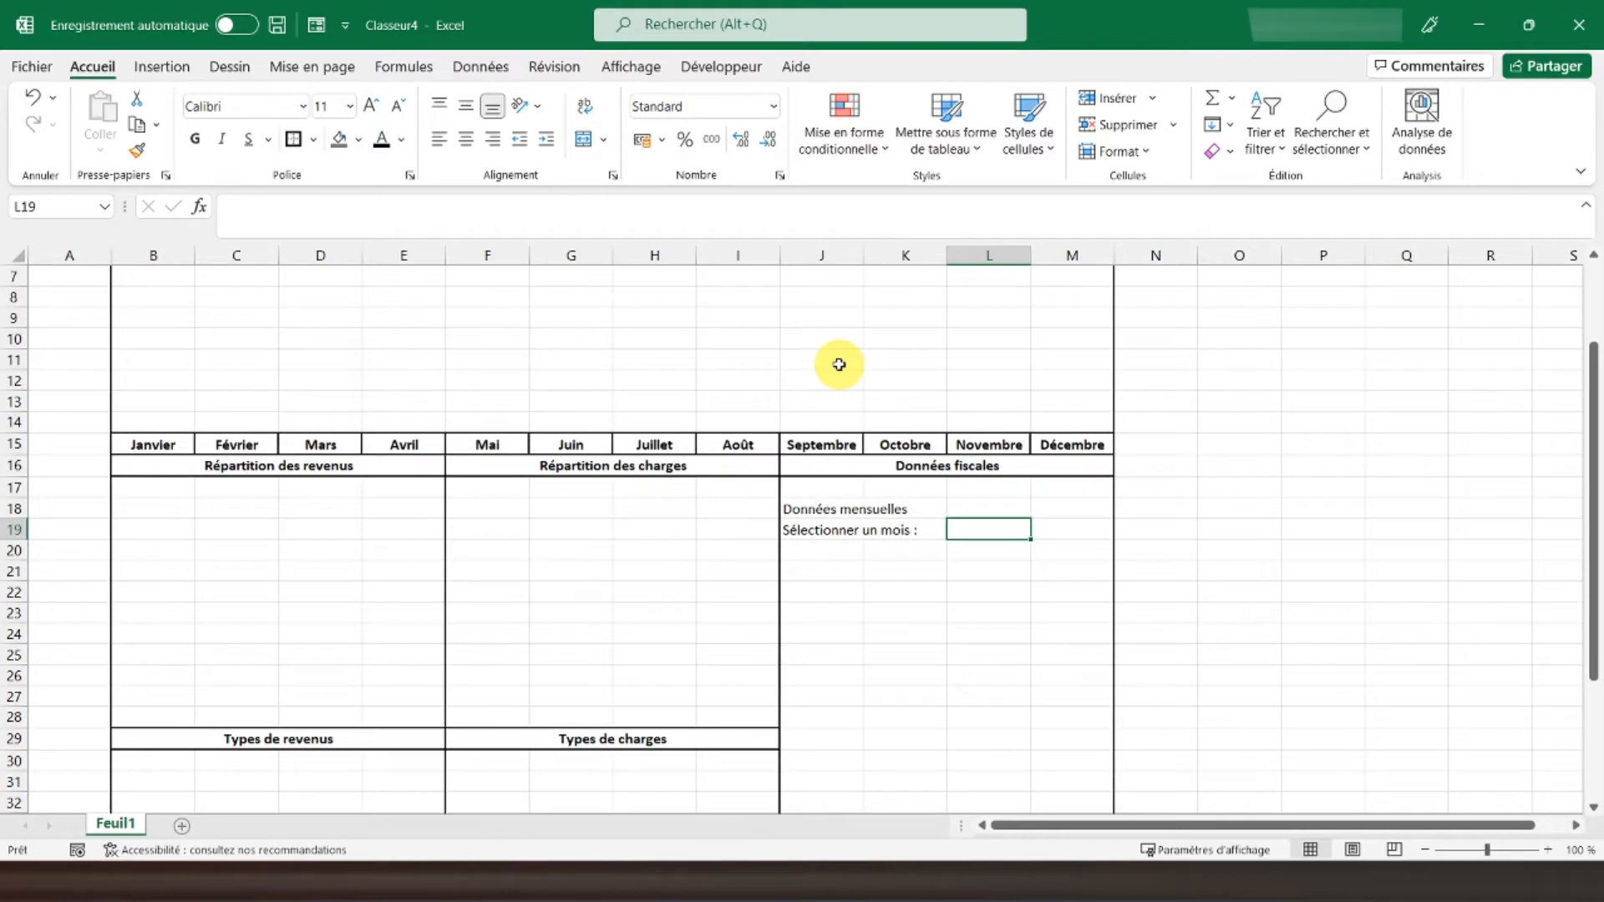
pyautogui.click(478, 66)
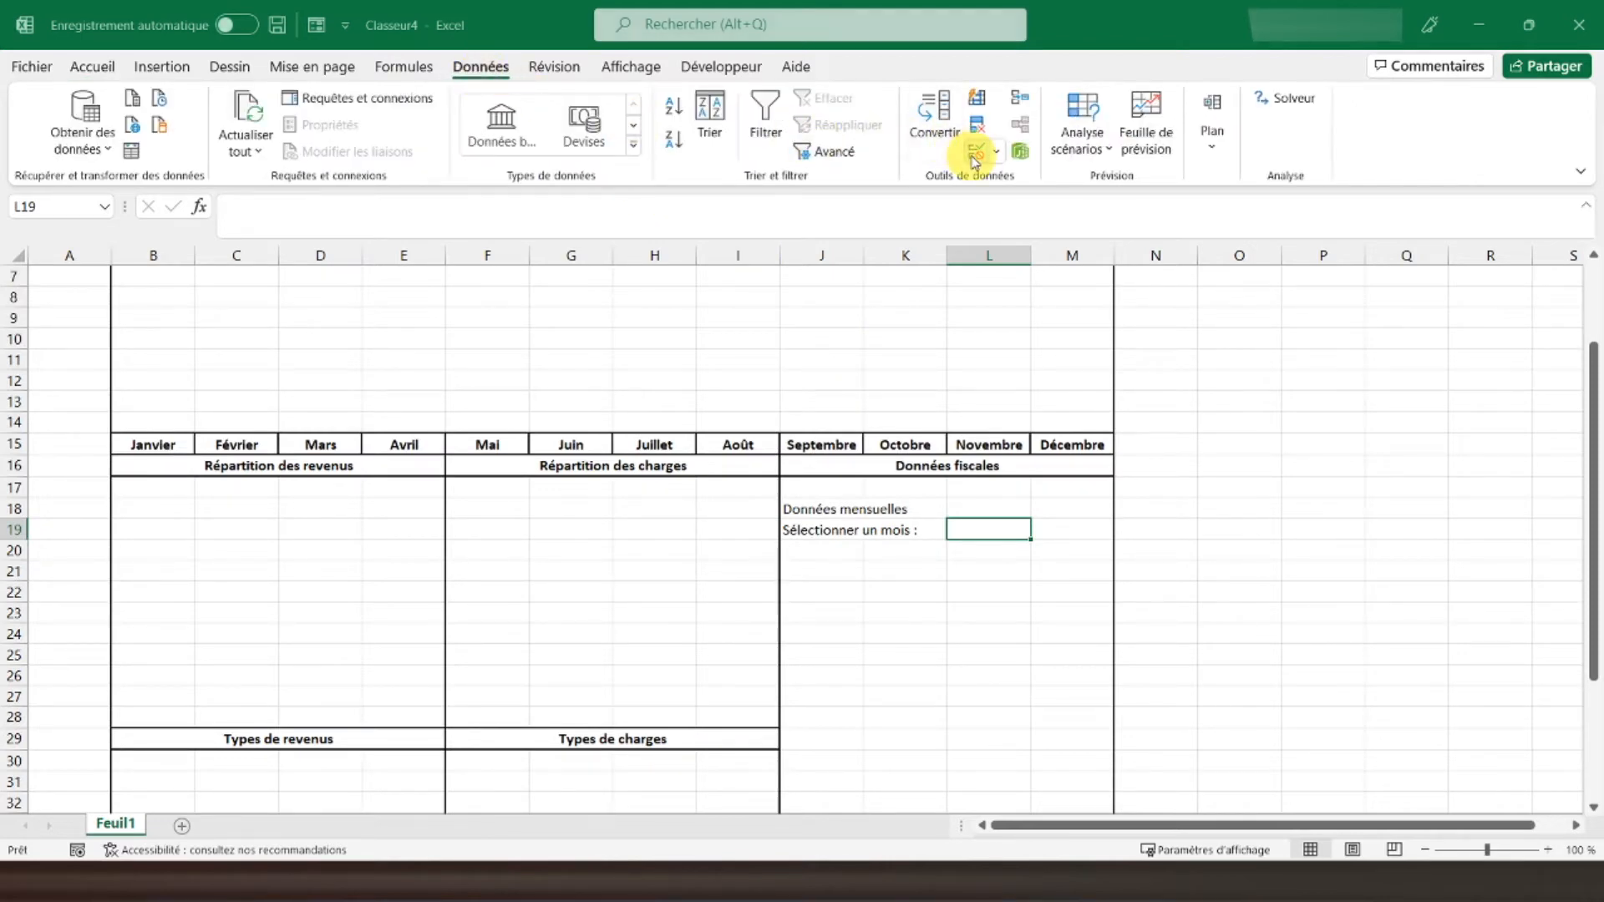
pyautogui.click(976, 152)
pyautogui.click(391, 326)
pyautogui.click(392, 380)
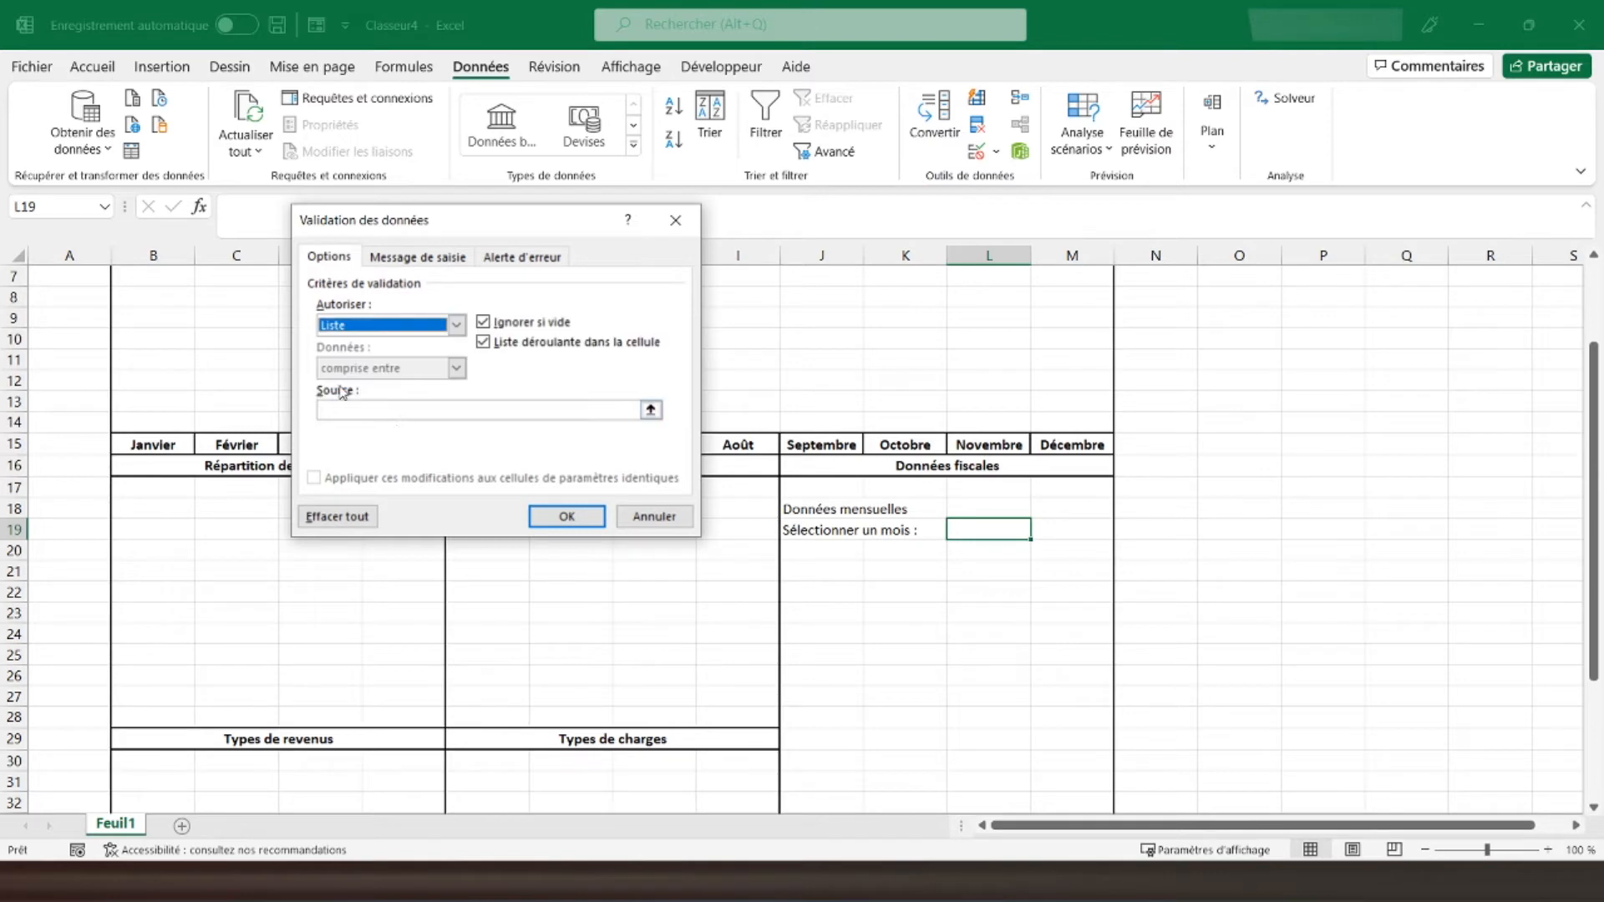
pyautogui.moveTo(175, 440); pyautogui.dragTo(1078, 444)
pyautogui.click(566, 516)
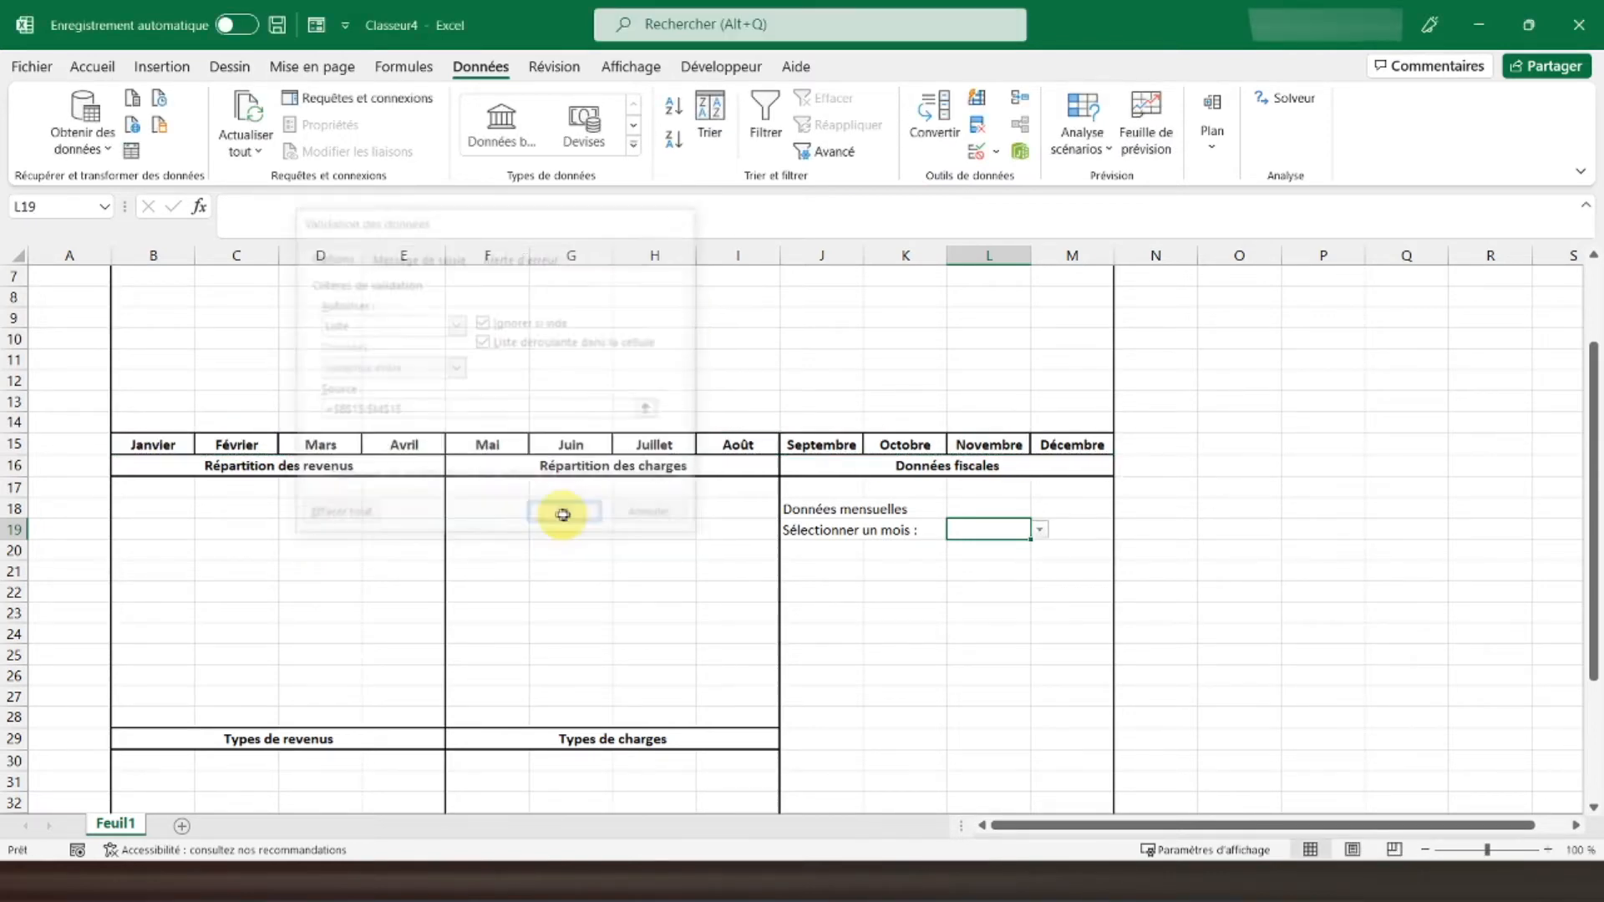
# Choose "Janvier" from the month list in L19 and centre it horizontally in the cell
pyautogui.click(1040, 531)
pyautogui.click(970, 543)
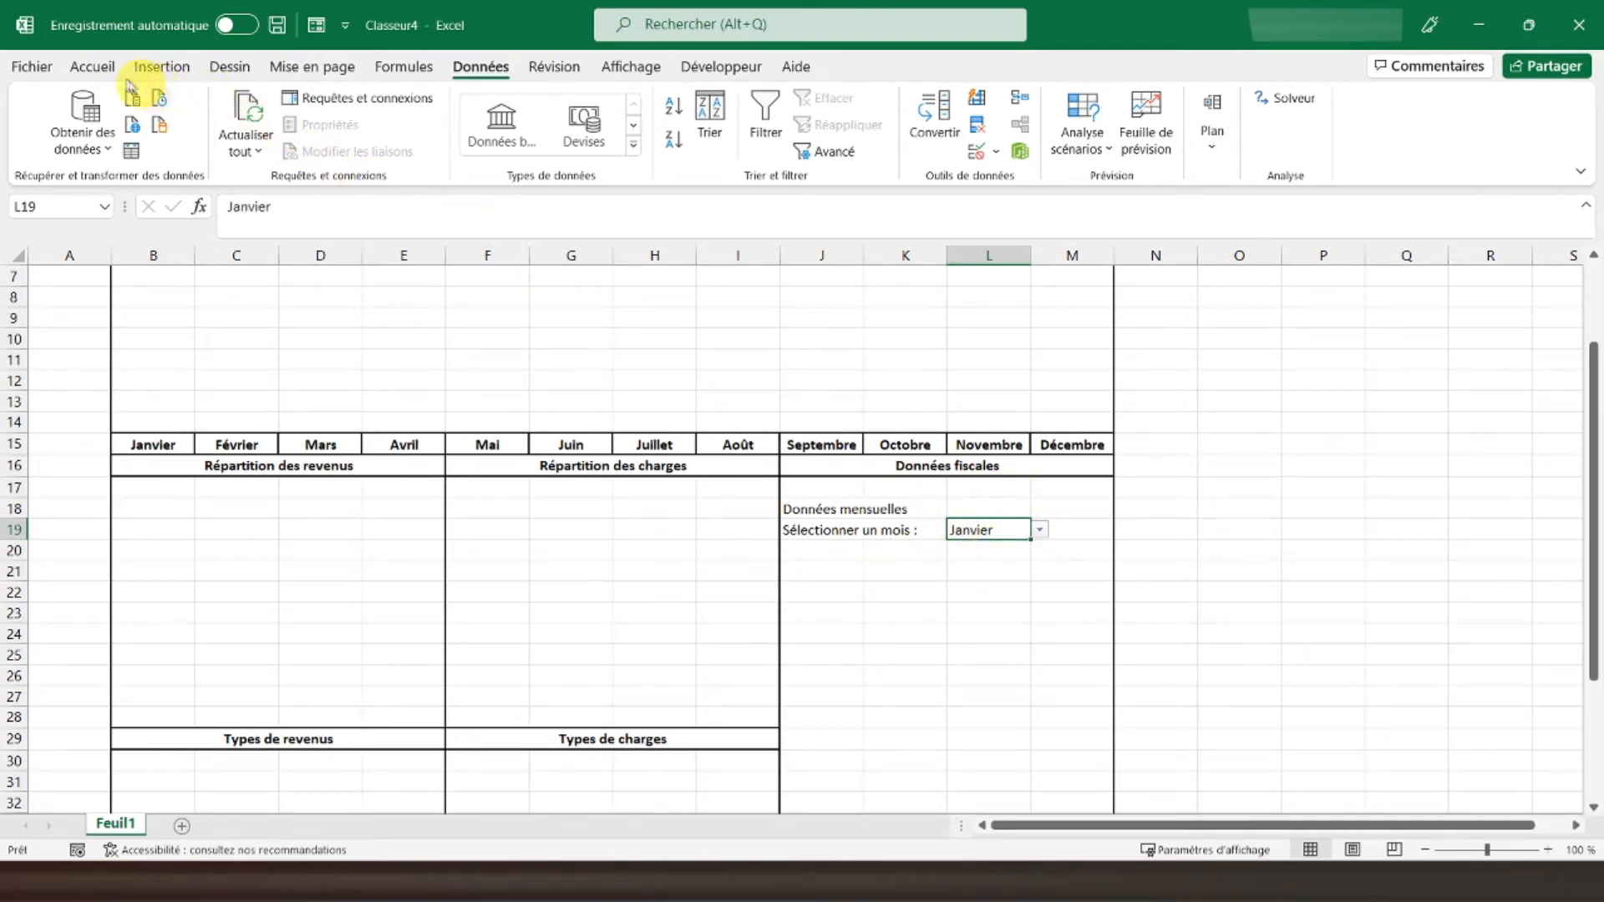
pyautogui.click(92, 67)
pyautogui.click(466, 139)
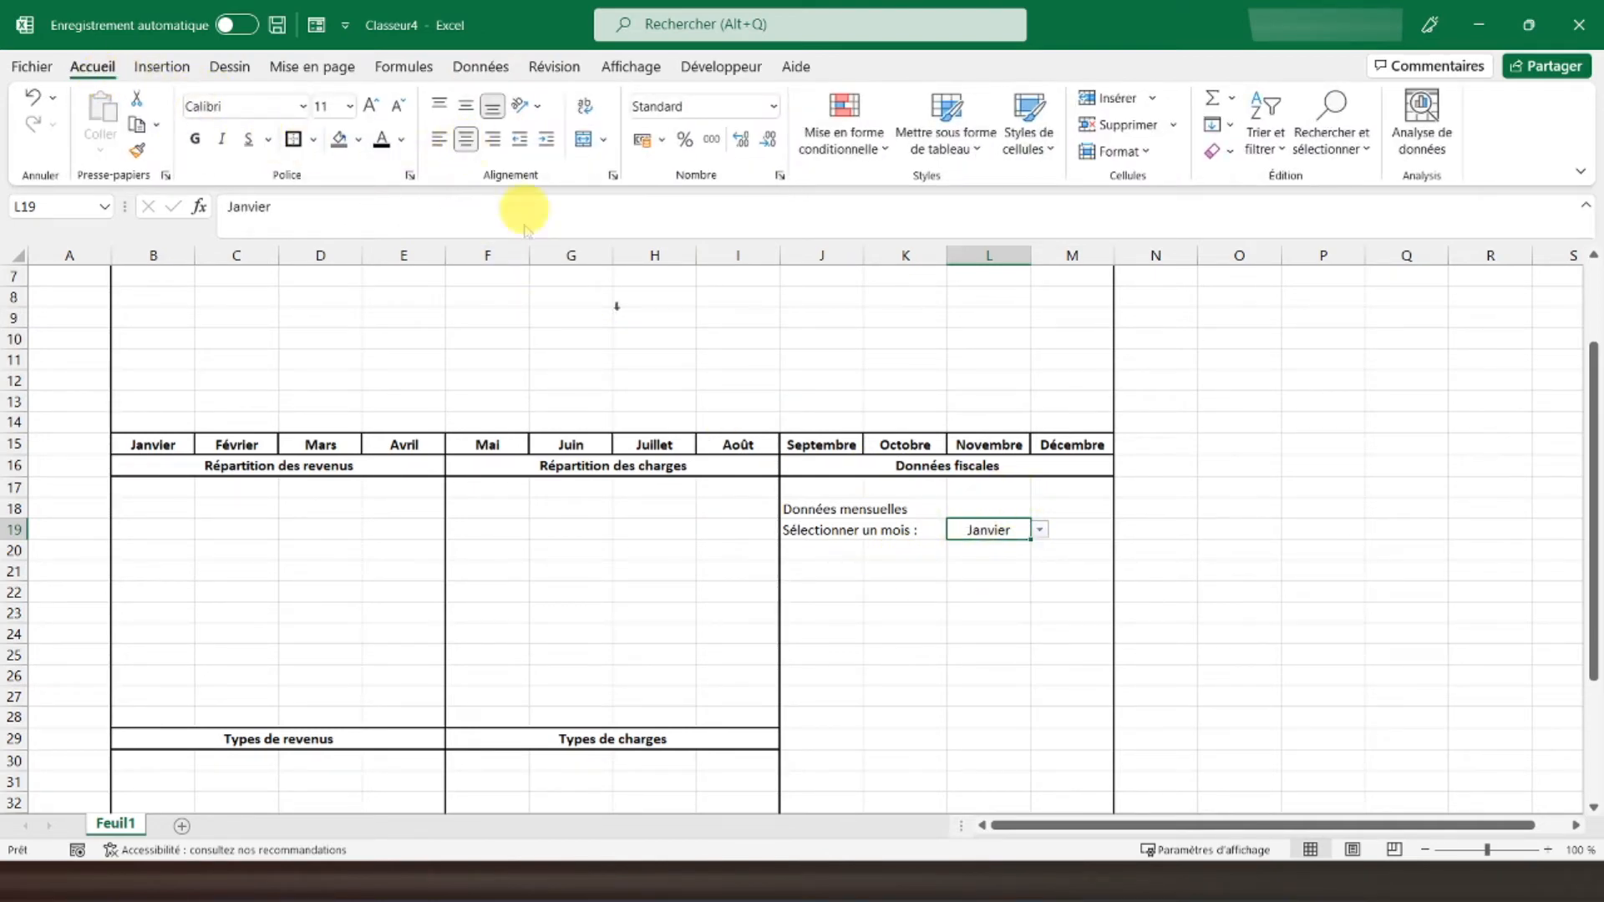
# Make the "Données mensuelles" label in J18 bold
pyautogui.click(817, 529)
pyautogui.click(817, 509)
pyautogui.click(195, 139)
# Enter the label "Charges sociales :" in J21, leaving row 20 blank
pyautogui.click(834, 550)
pyautogui.scroll(-1, 832, 539)
pyautogui.press('Down')
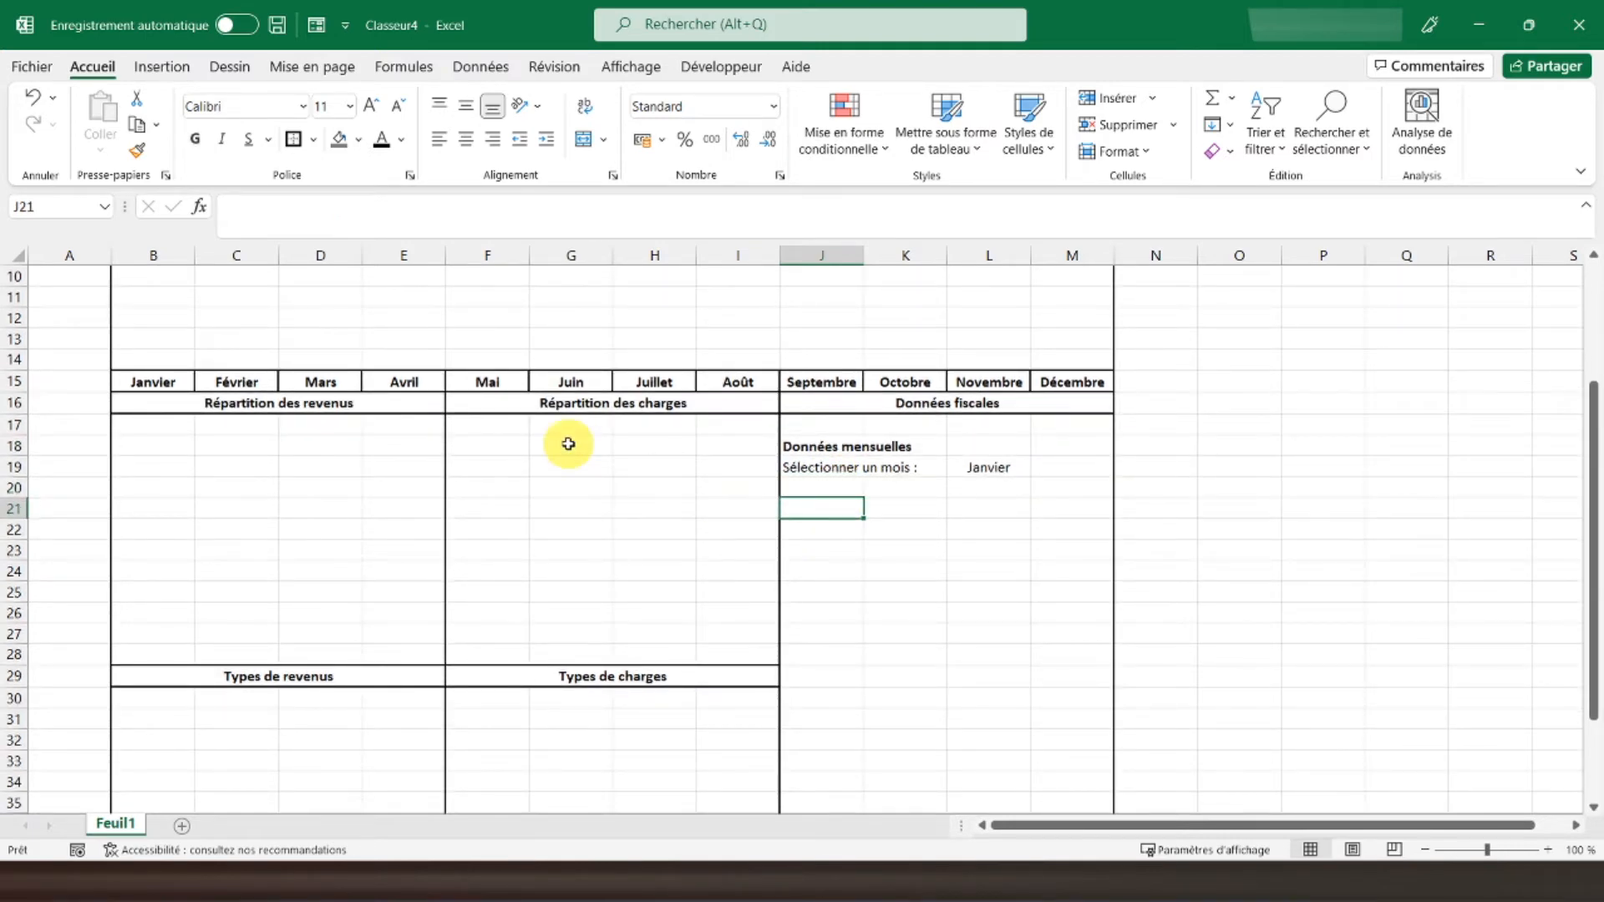
pyautogui.write('Charges sociales')
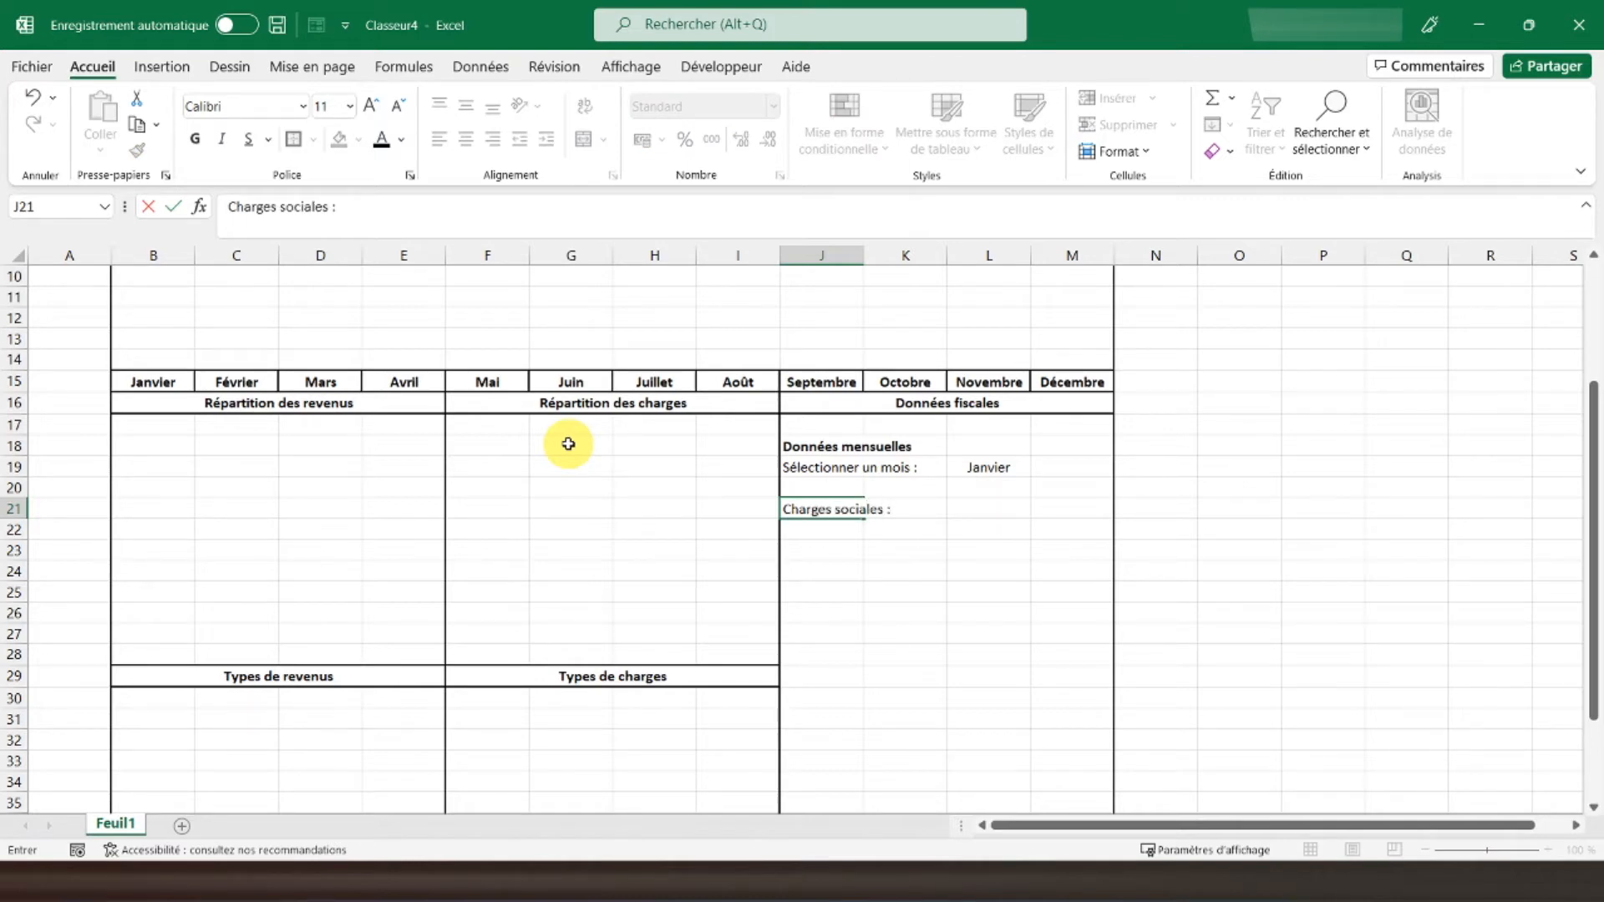
pyautogui.write(' :')
pyautogui.press('Return')
# Apply thin outside borders to the social charges cell L21 and the month selection cell L19
pyautogui.press('Up')
pyautogui.press('Right')
pyautogui.press('Right')
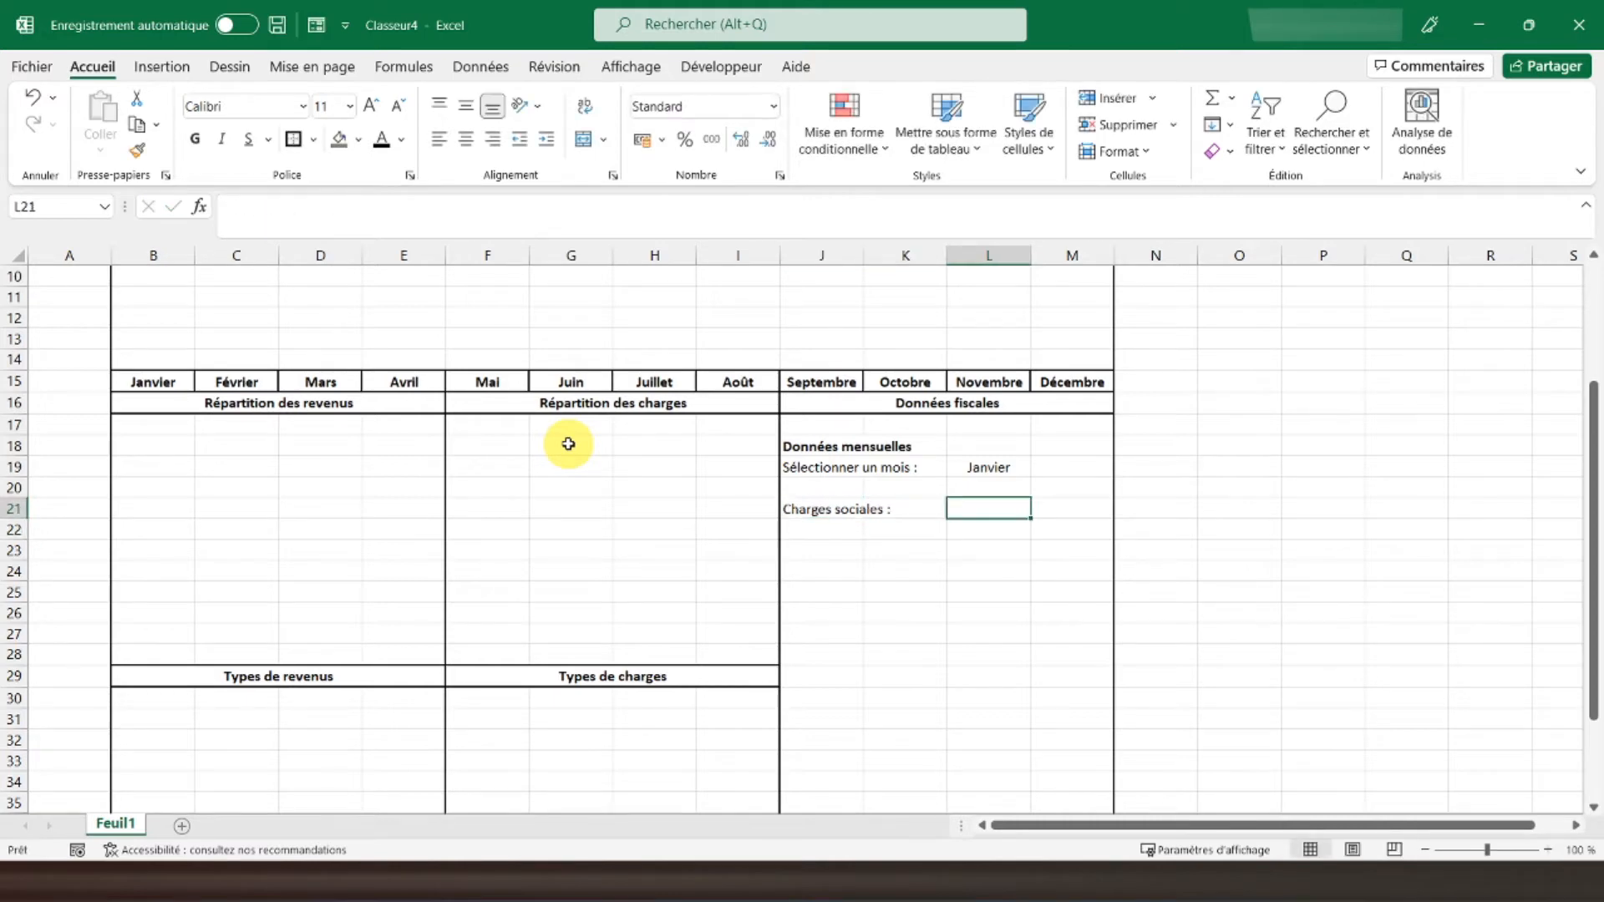
pyautogui.scroll(1, 568, 443)
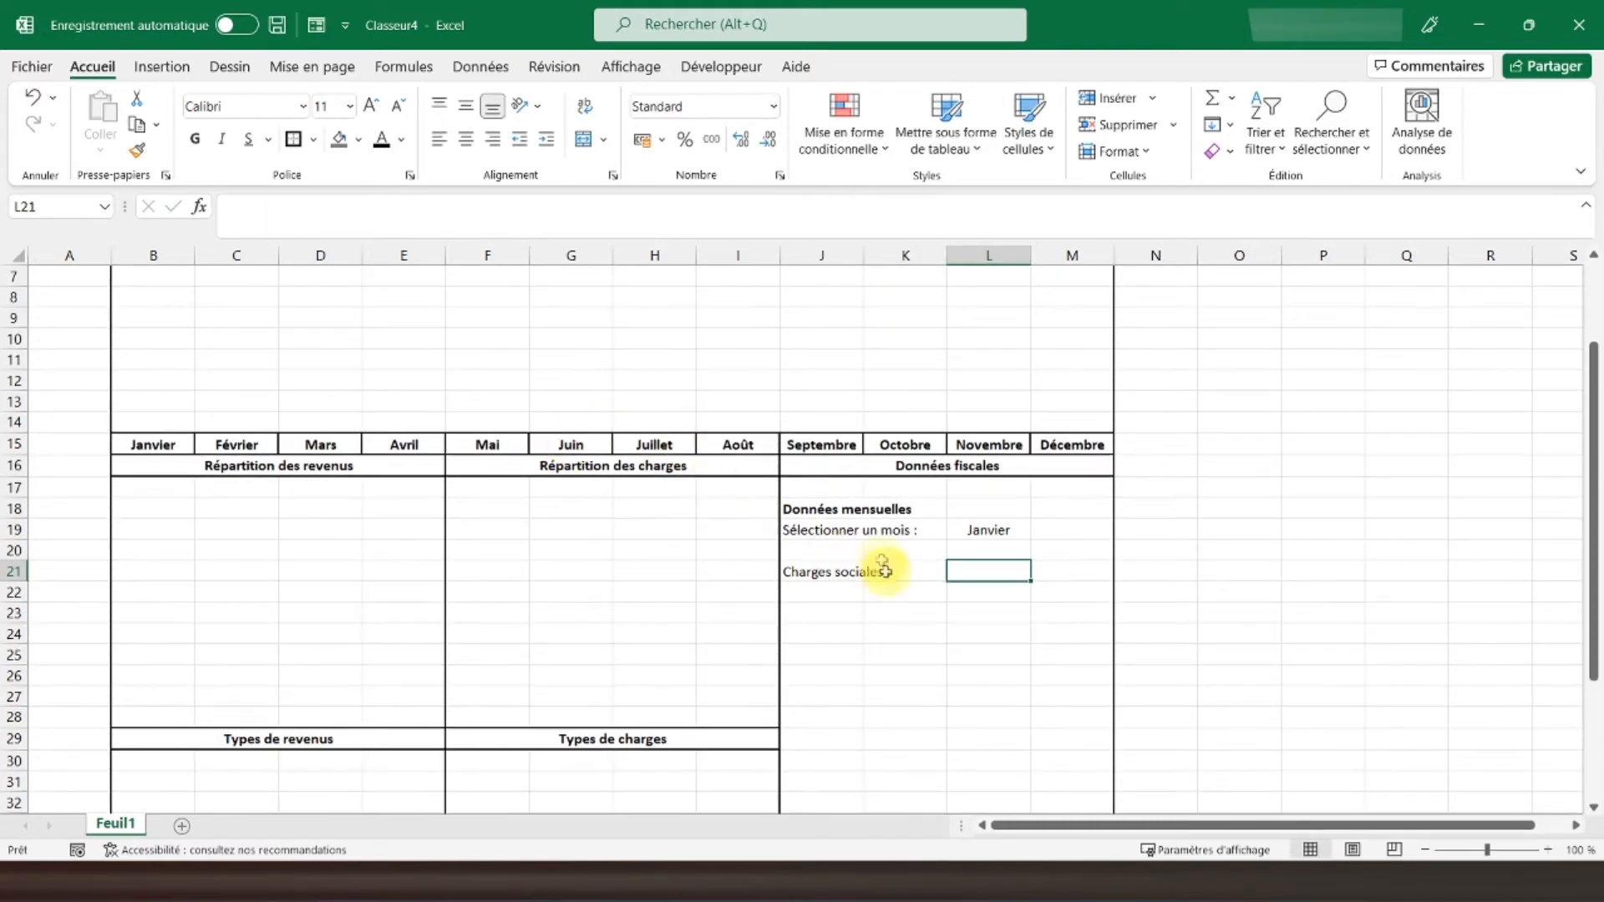
pyautogui.click(315, 142)
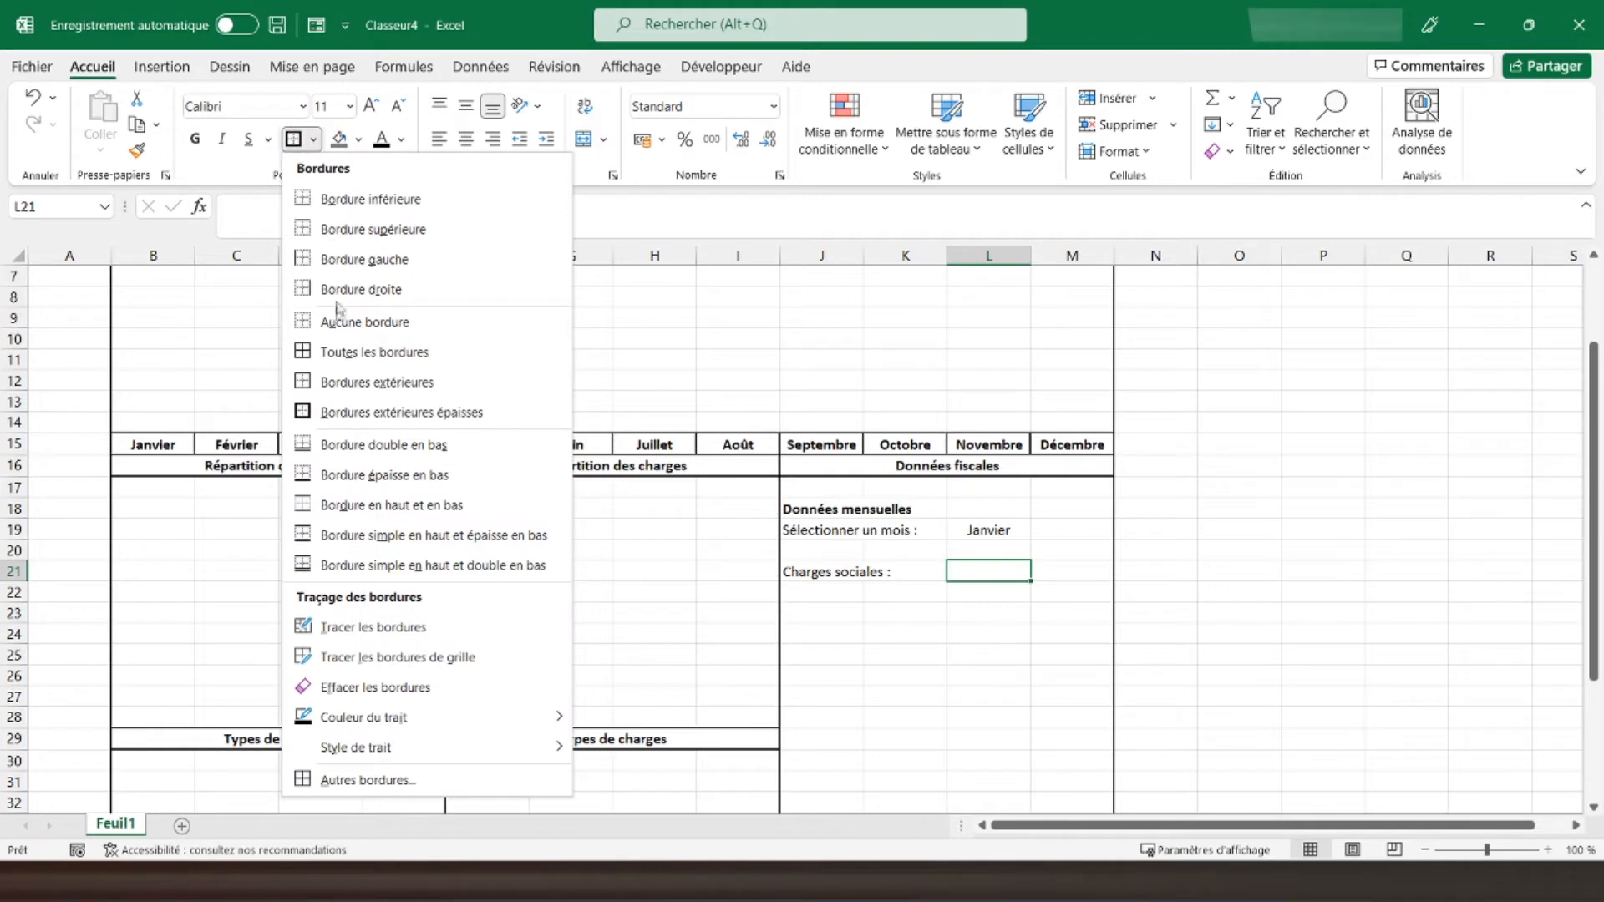
pyautogui.click(354, 386)
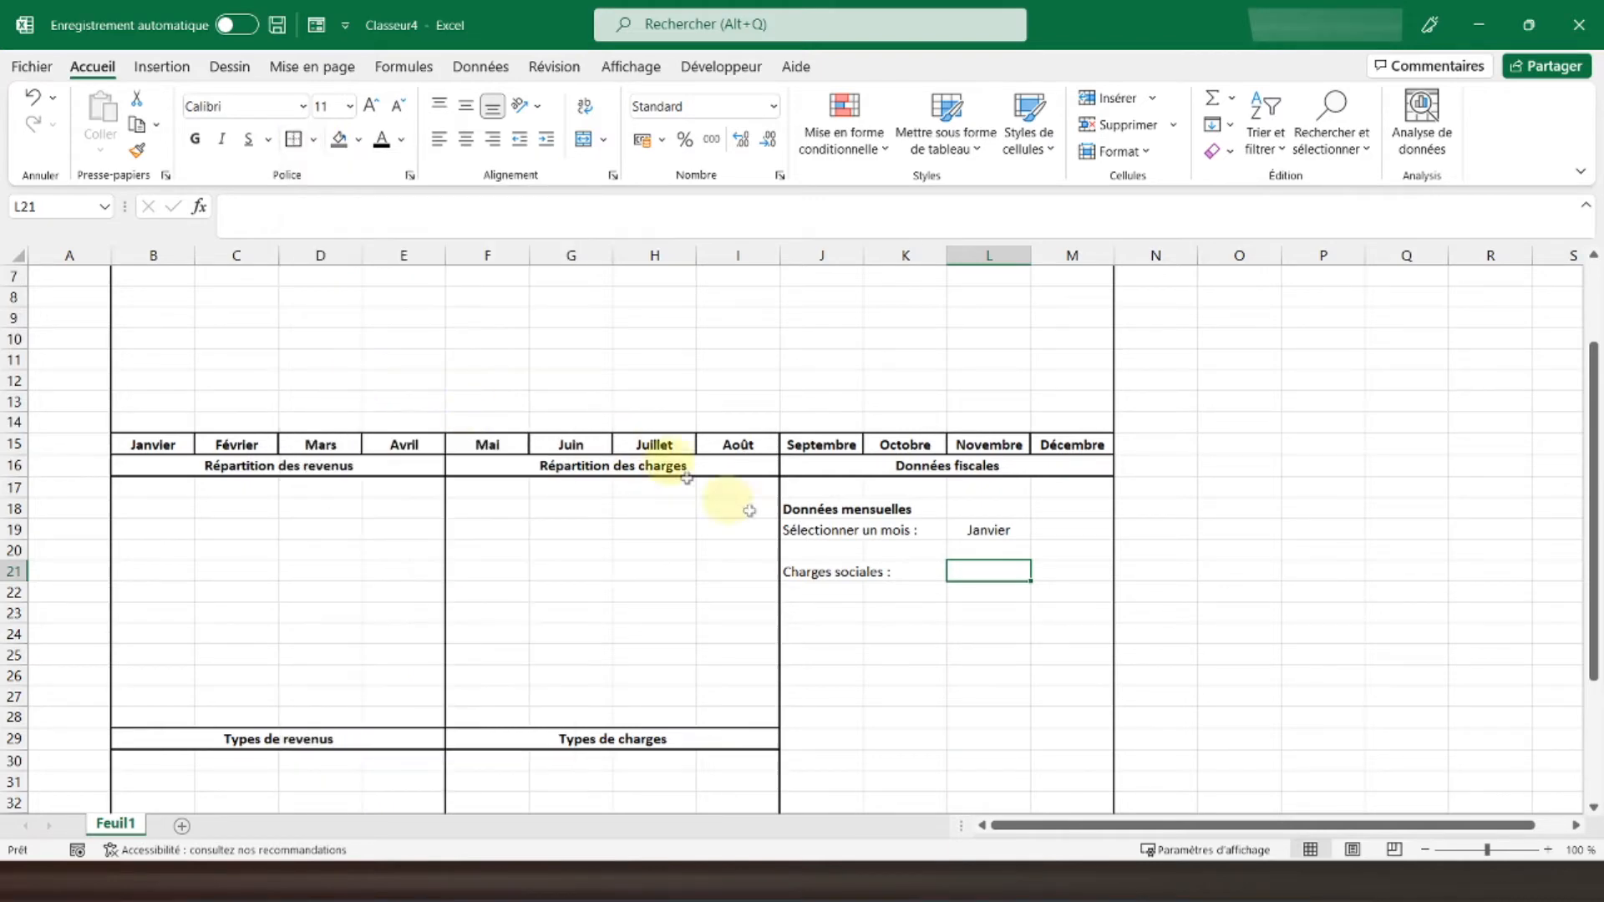
pyautogui.click(974, 531)
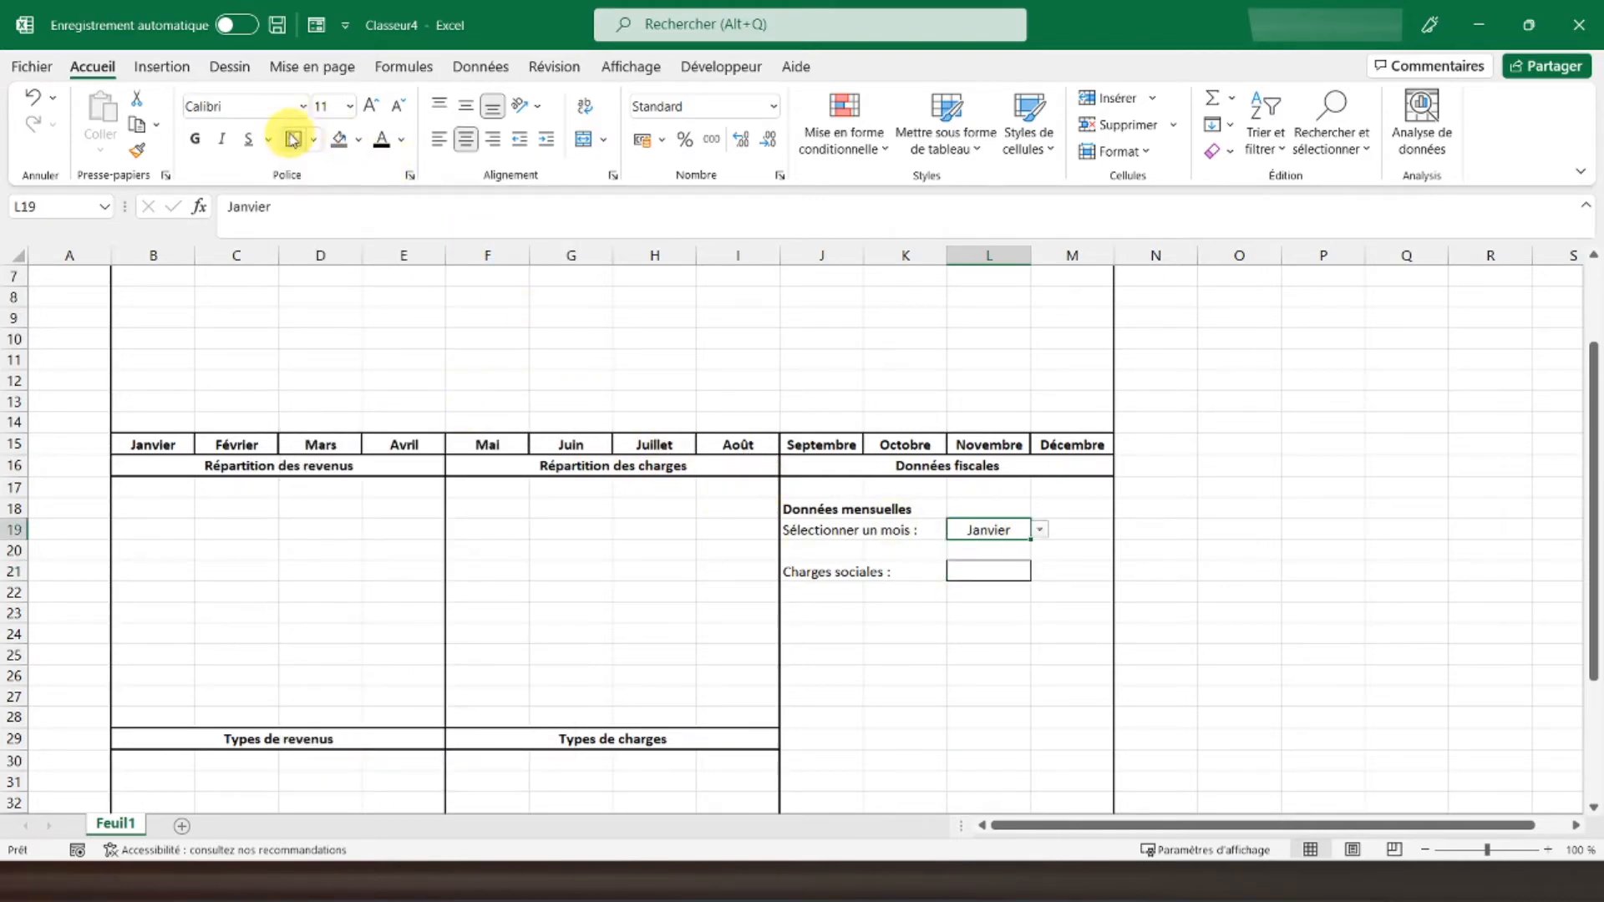
# Enter the bold label "Données trimestrielles" in J23
pyautogui.click(816, 589)
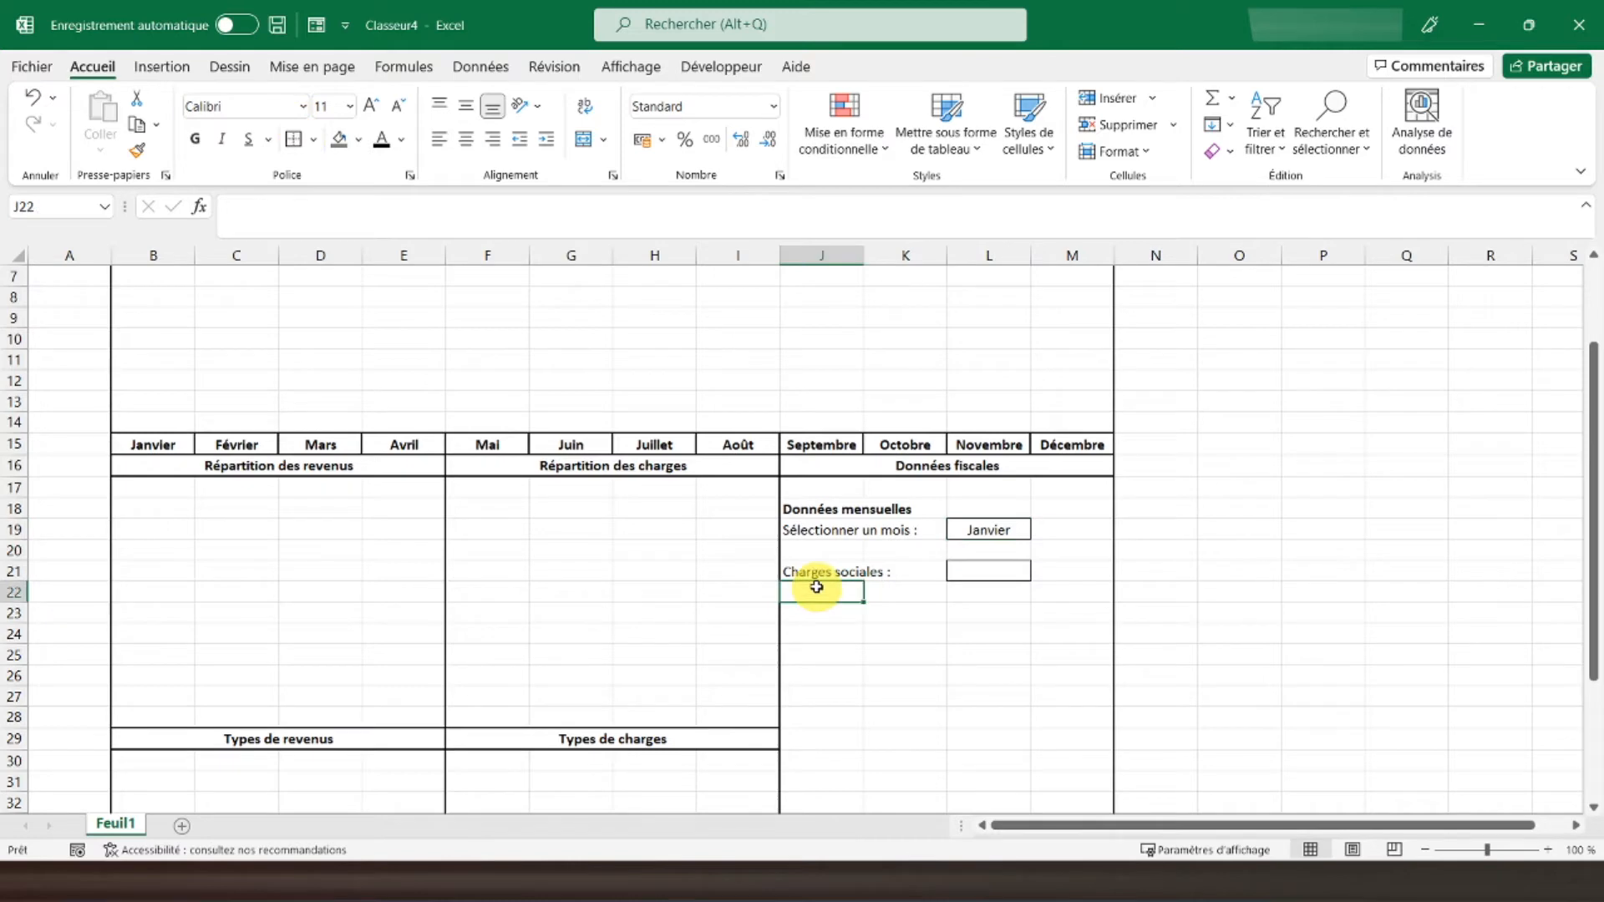
pyautogui.press('Down')
pyautogui.press('Down')
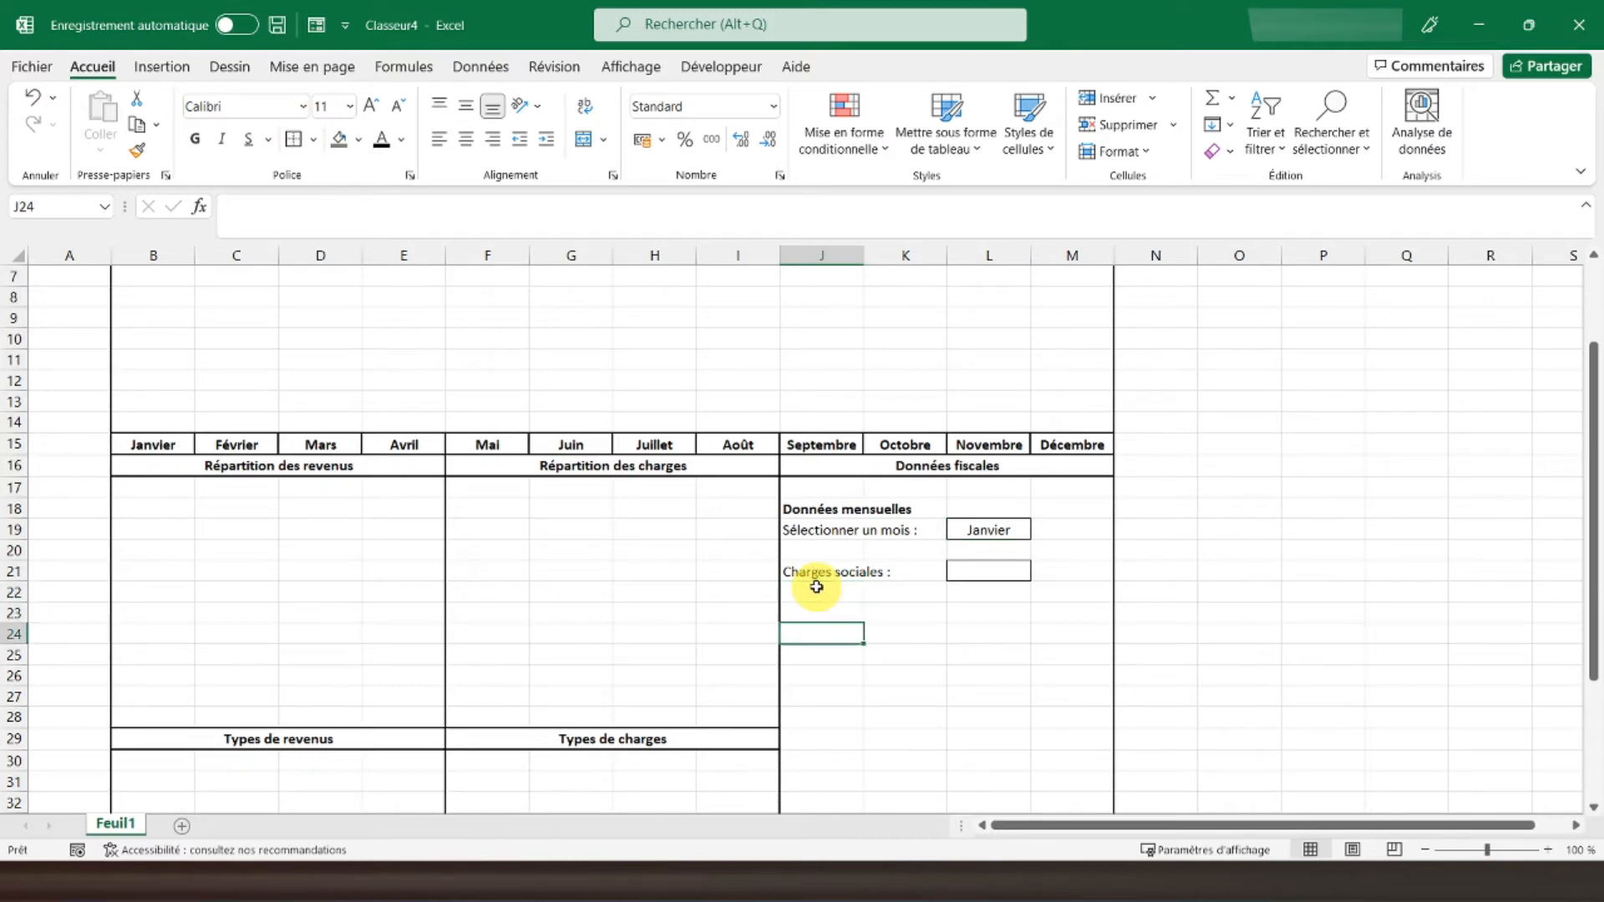
pyautogui.press('Up')
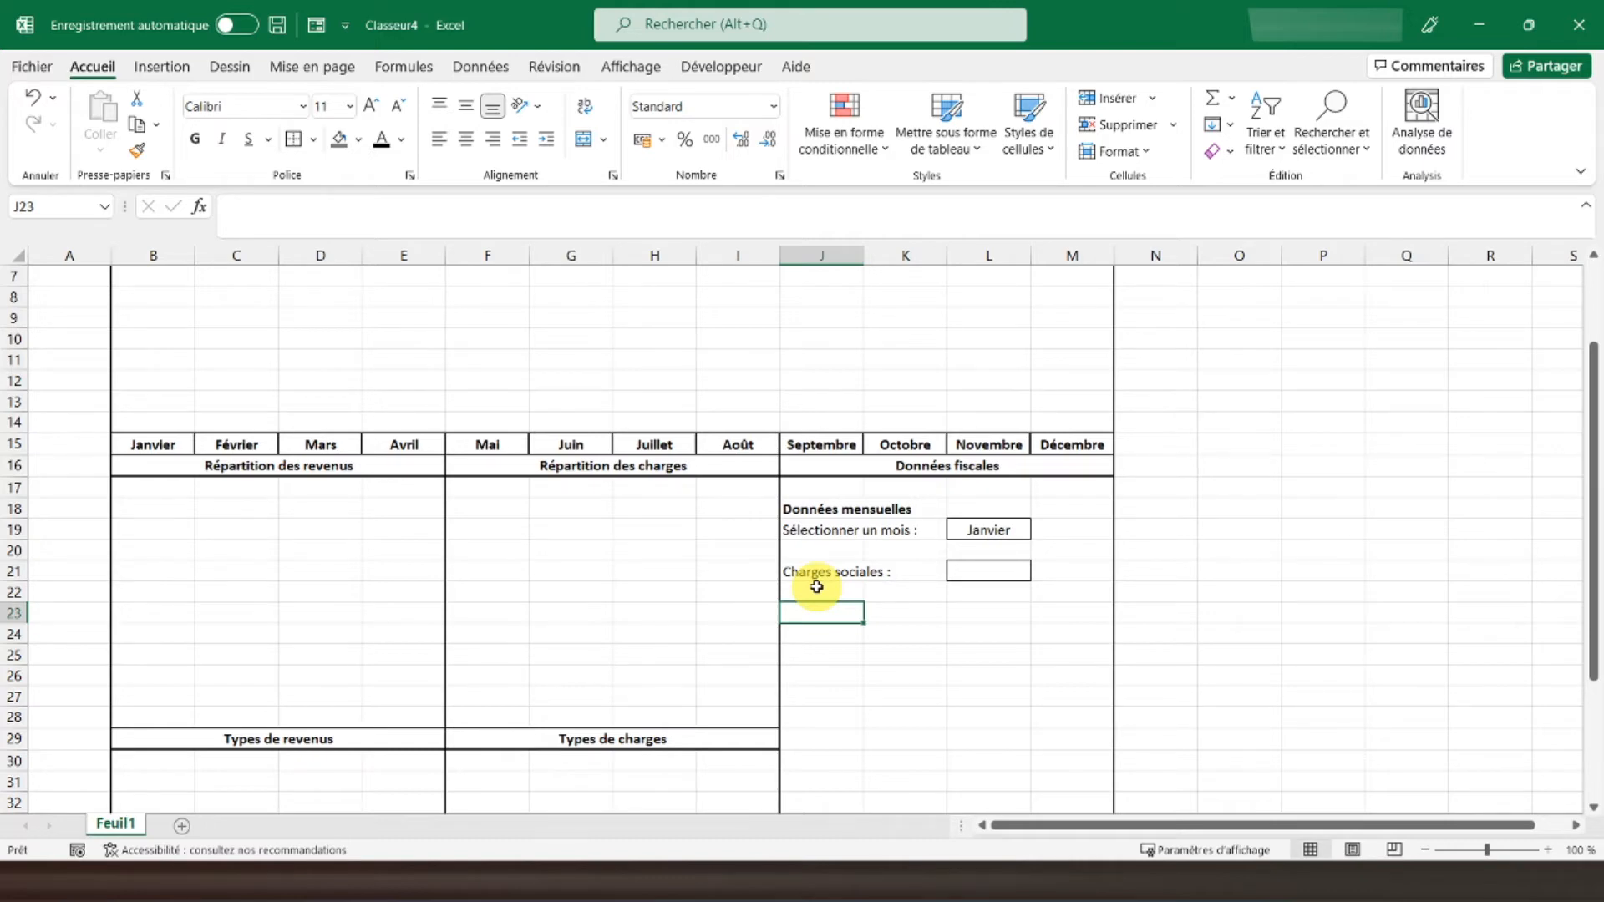
pyautogui.write('Donnée')
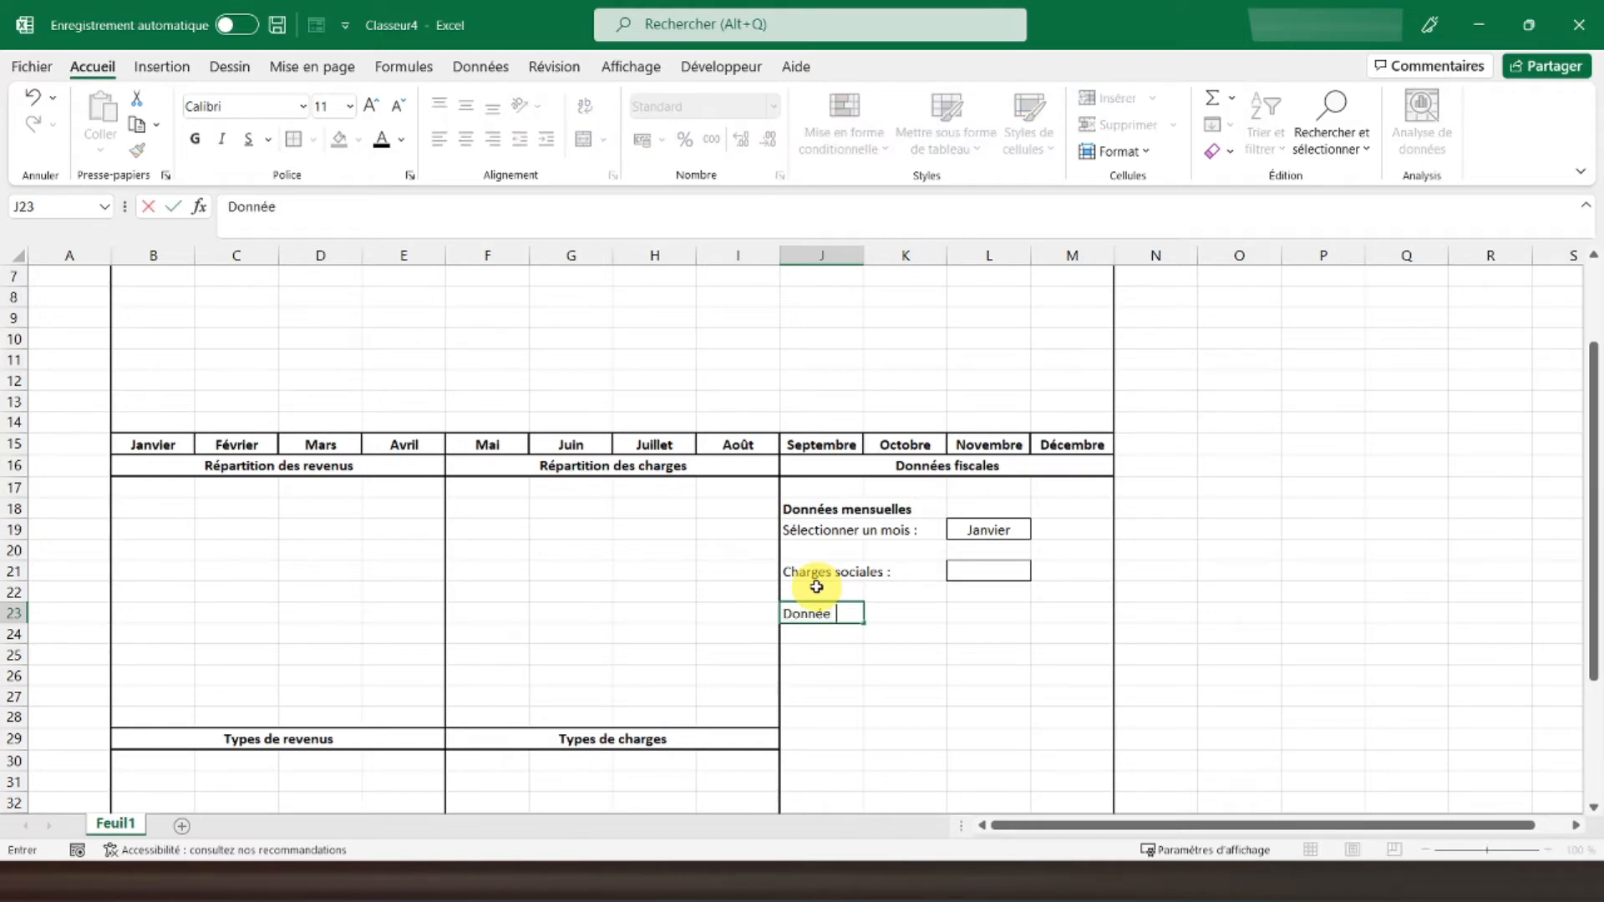
pyautogui.write('s trimestrie')
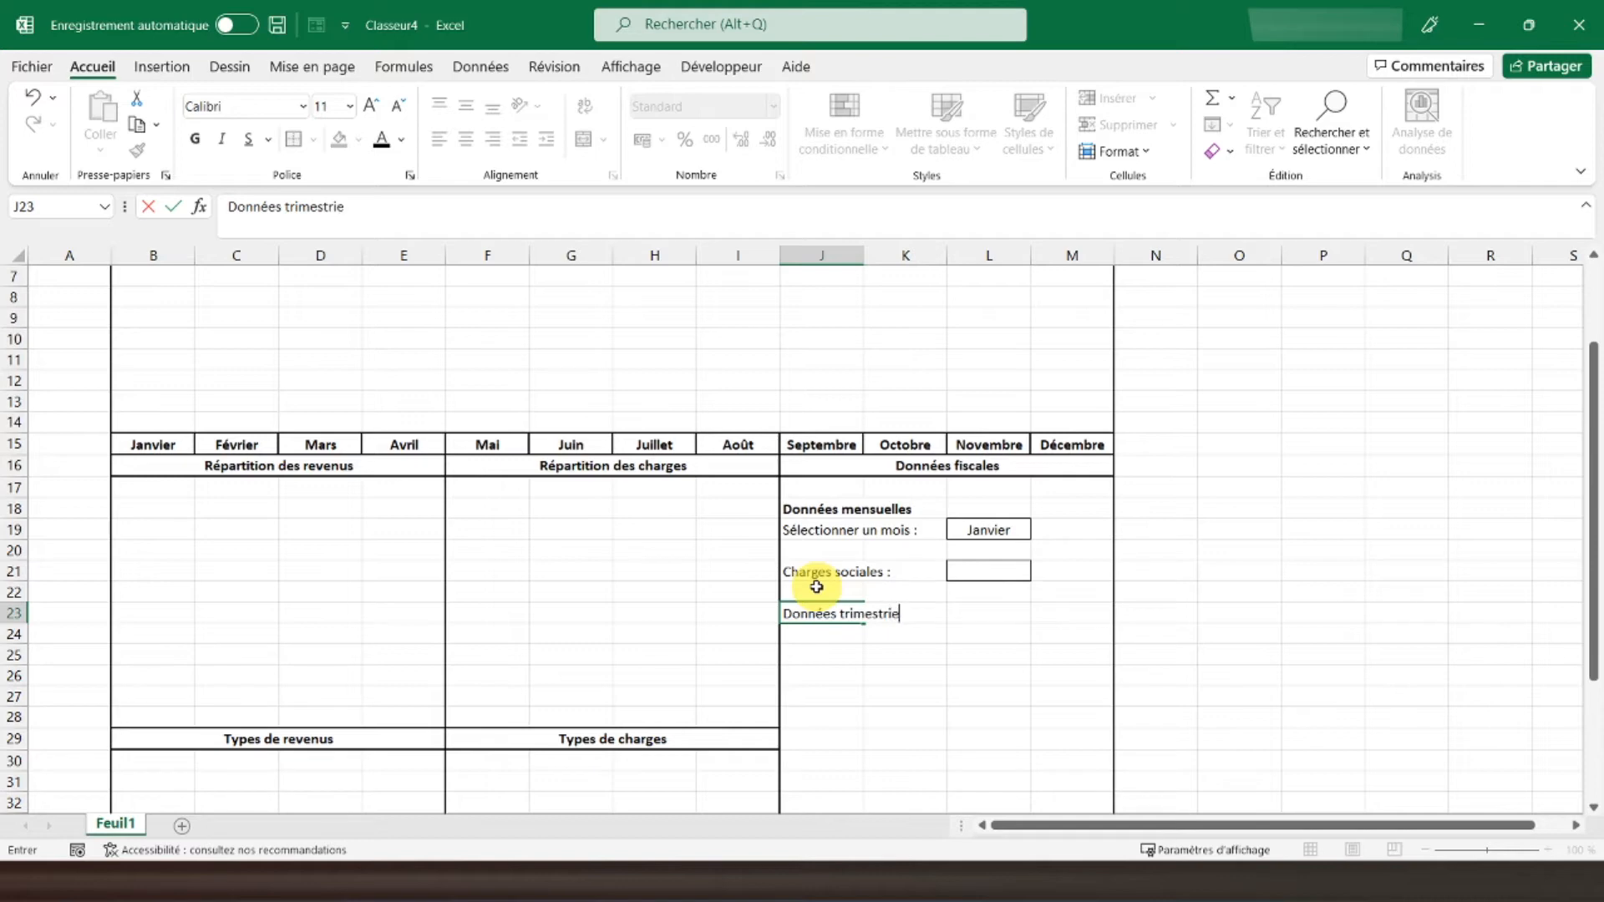
pyautogui.write('lles')
pyautogui.press('Return')
pyautogui.press('Up')
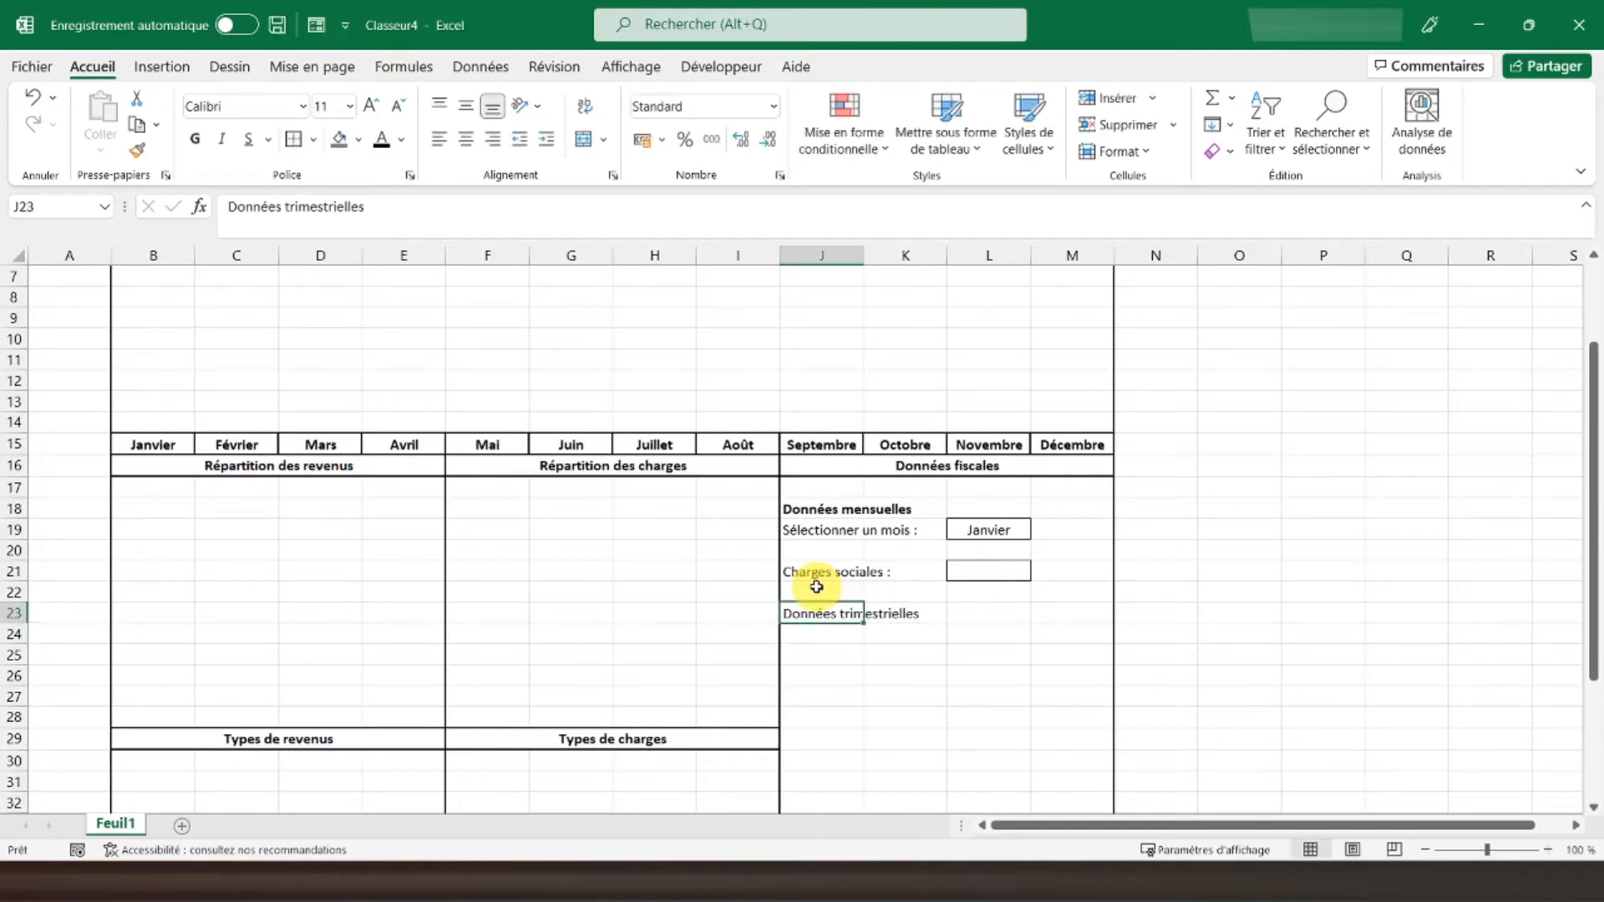
pyautogui.click(197, 141)
# Enter the label "Sélectionner un trimestre" in J24 beneath "Données trimestrielles"
pyautogui.click(847, 637)
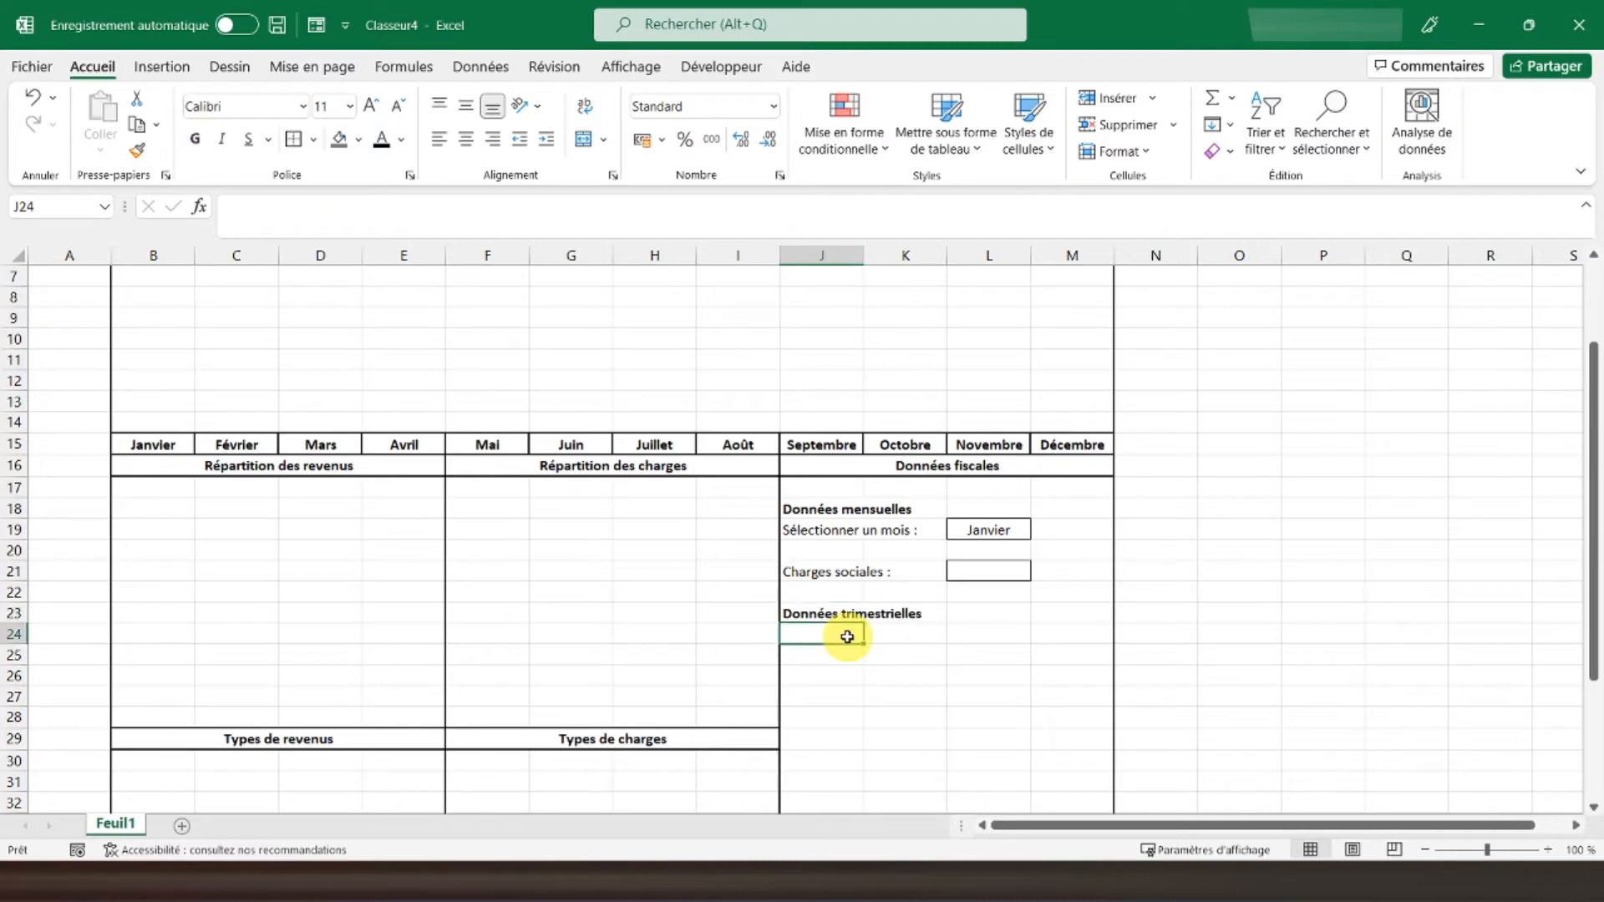
pyautogui.write('Sél')
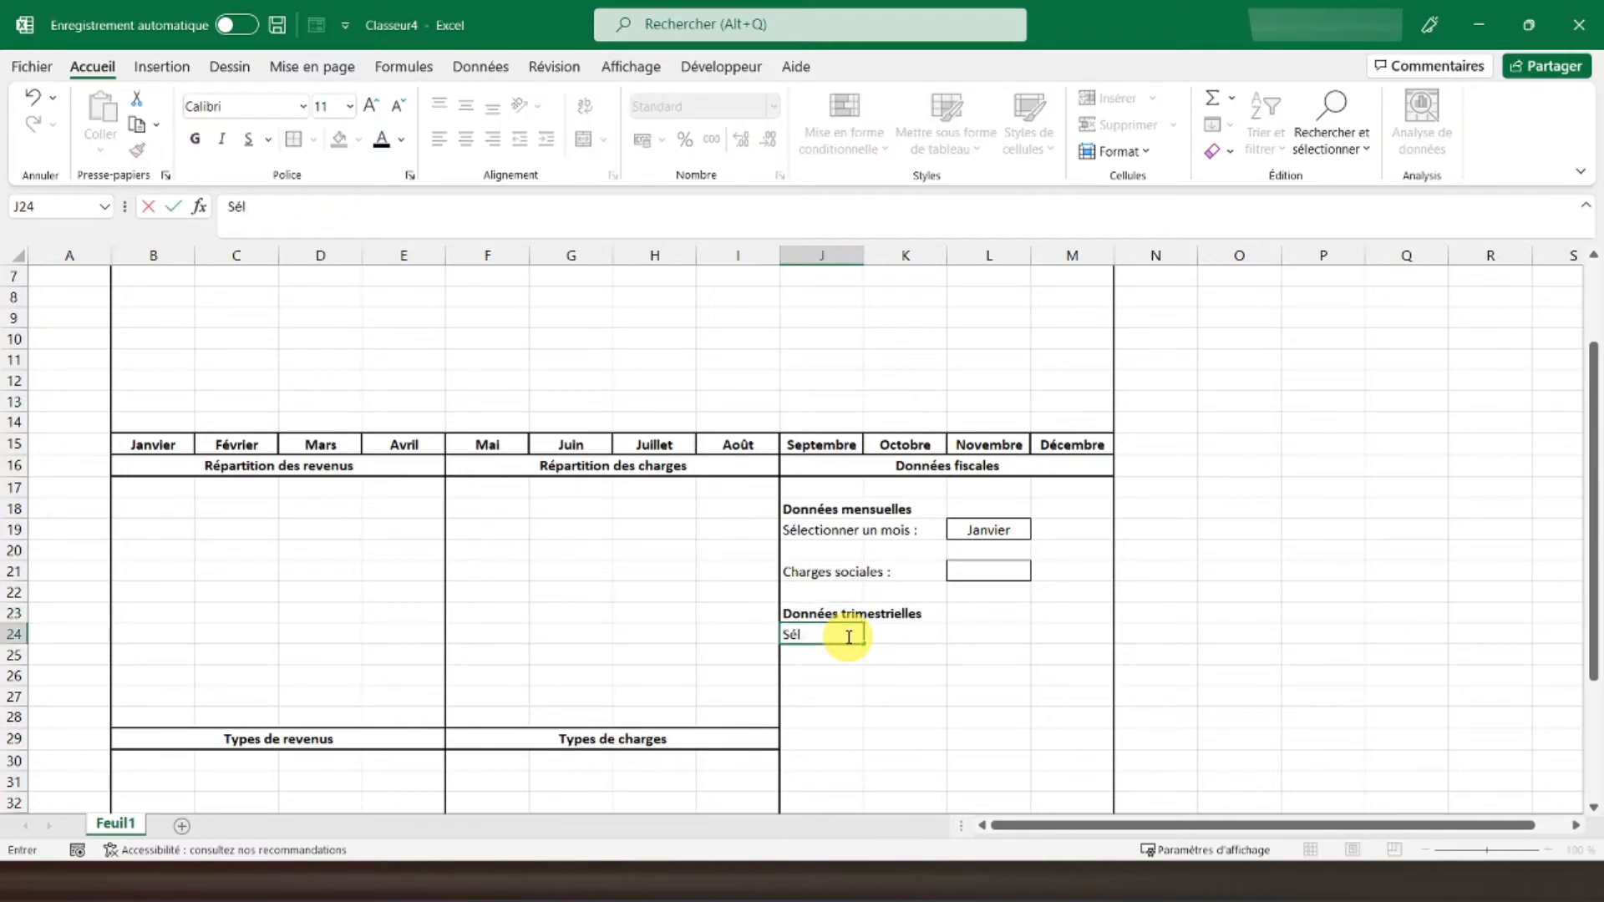
pyautogui.write('ectionner un trimest')
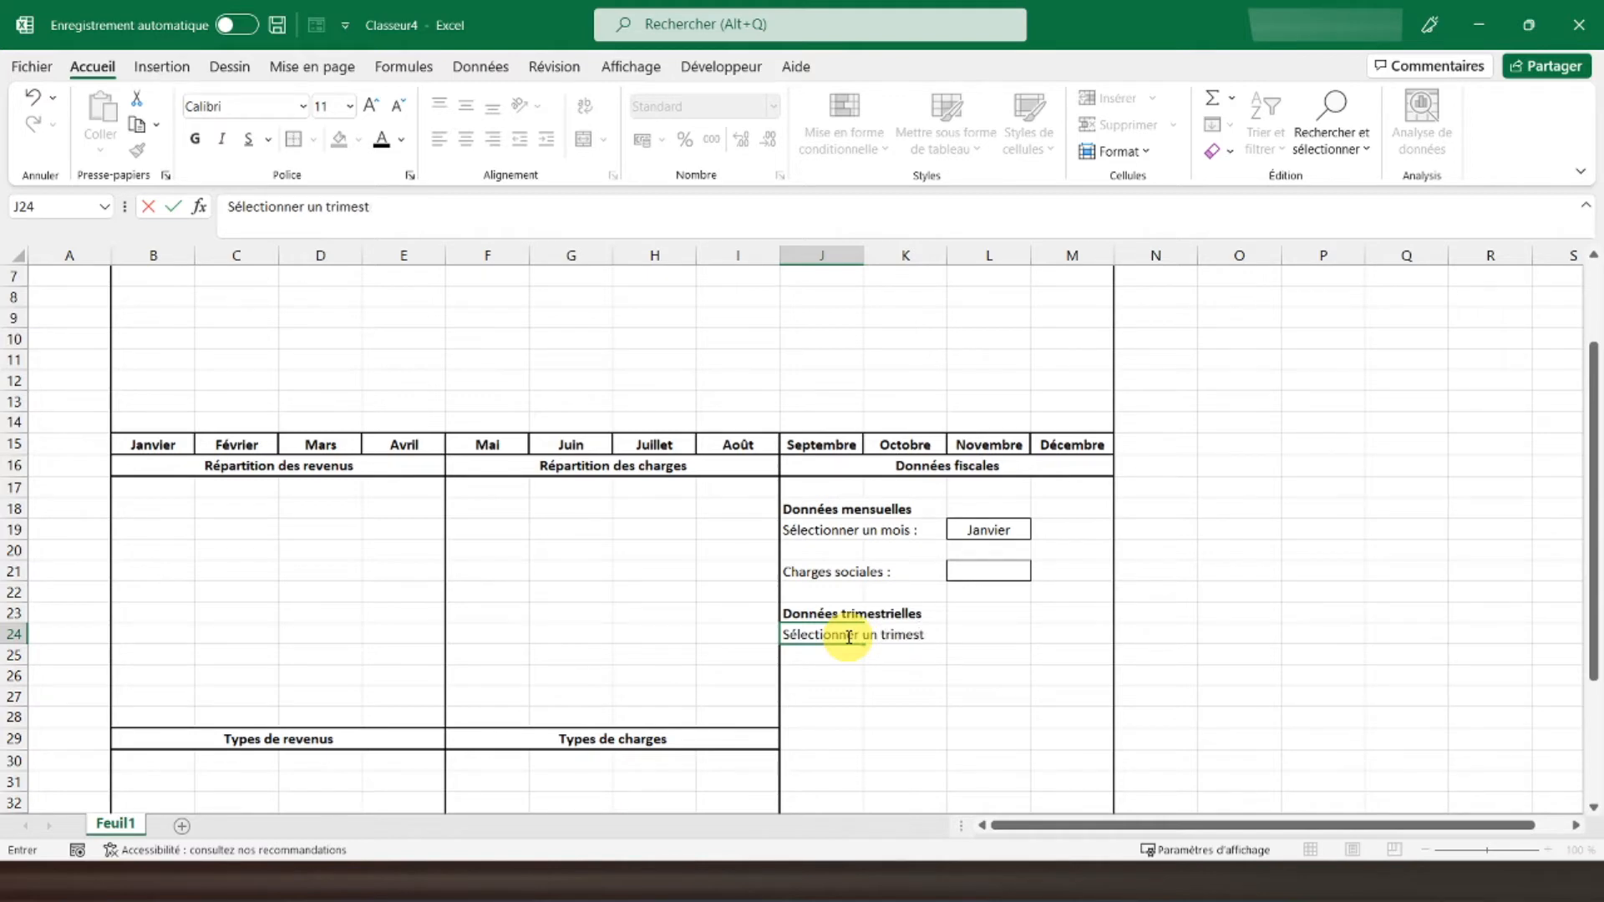
pyautogui.write('re')
pyautogui.press('Return')
pyautogui.press('Up')
pyautogui.press('Right')
pyautogui.press('Right')
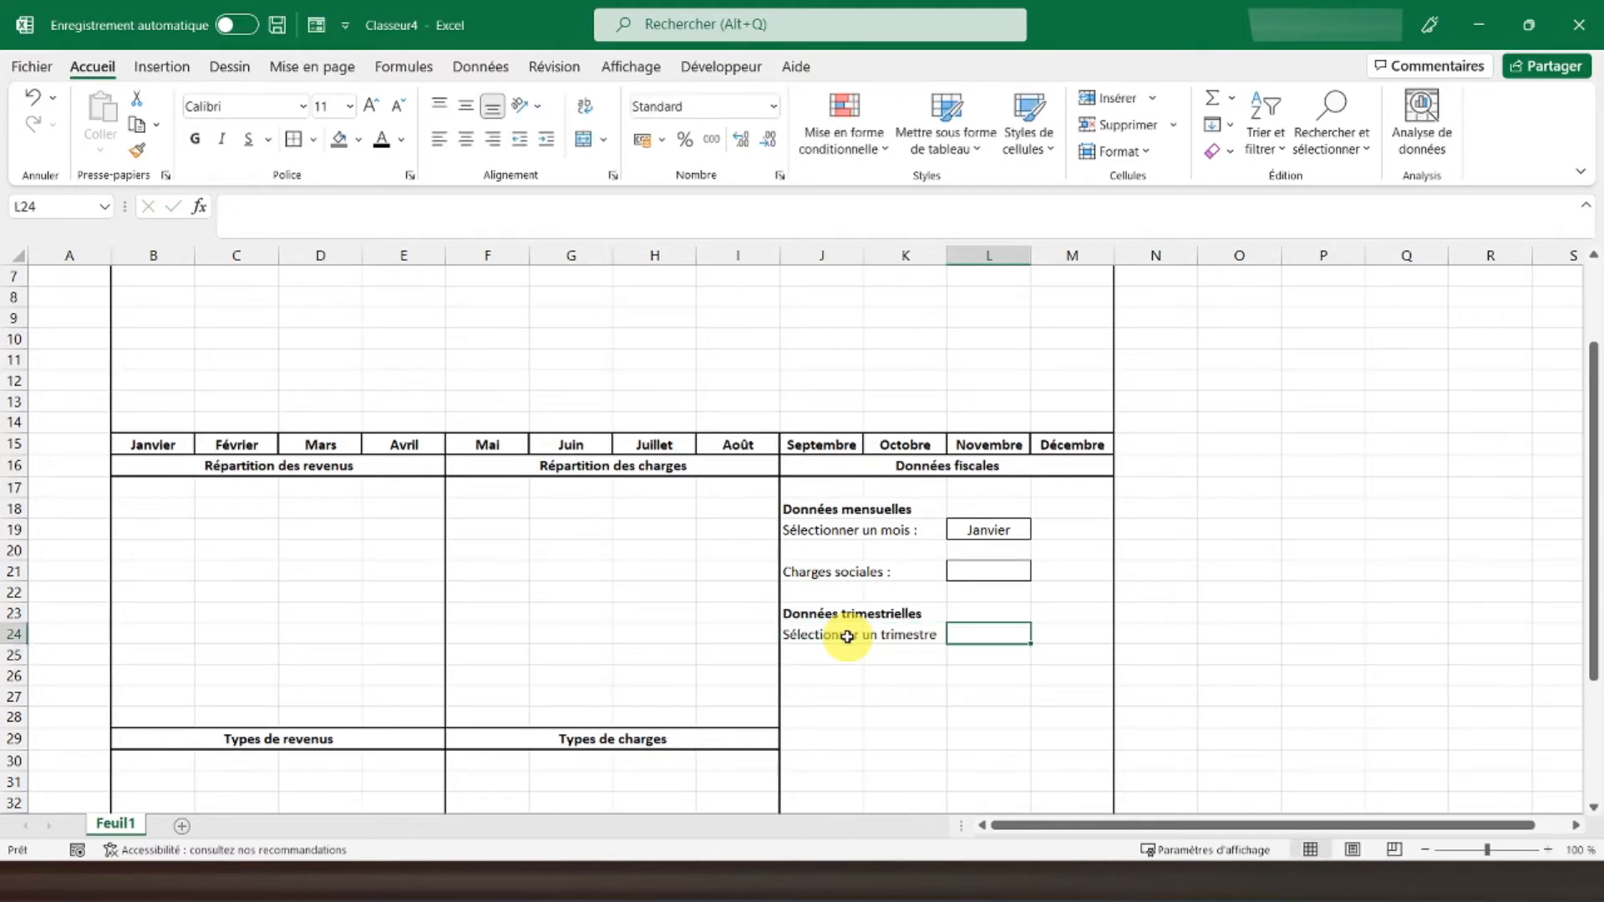
pyautogui.press('Left')
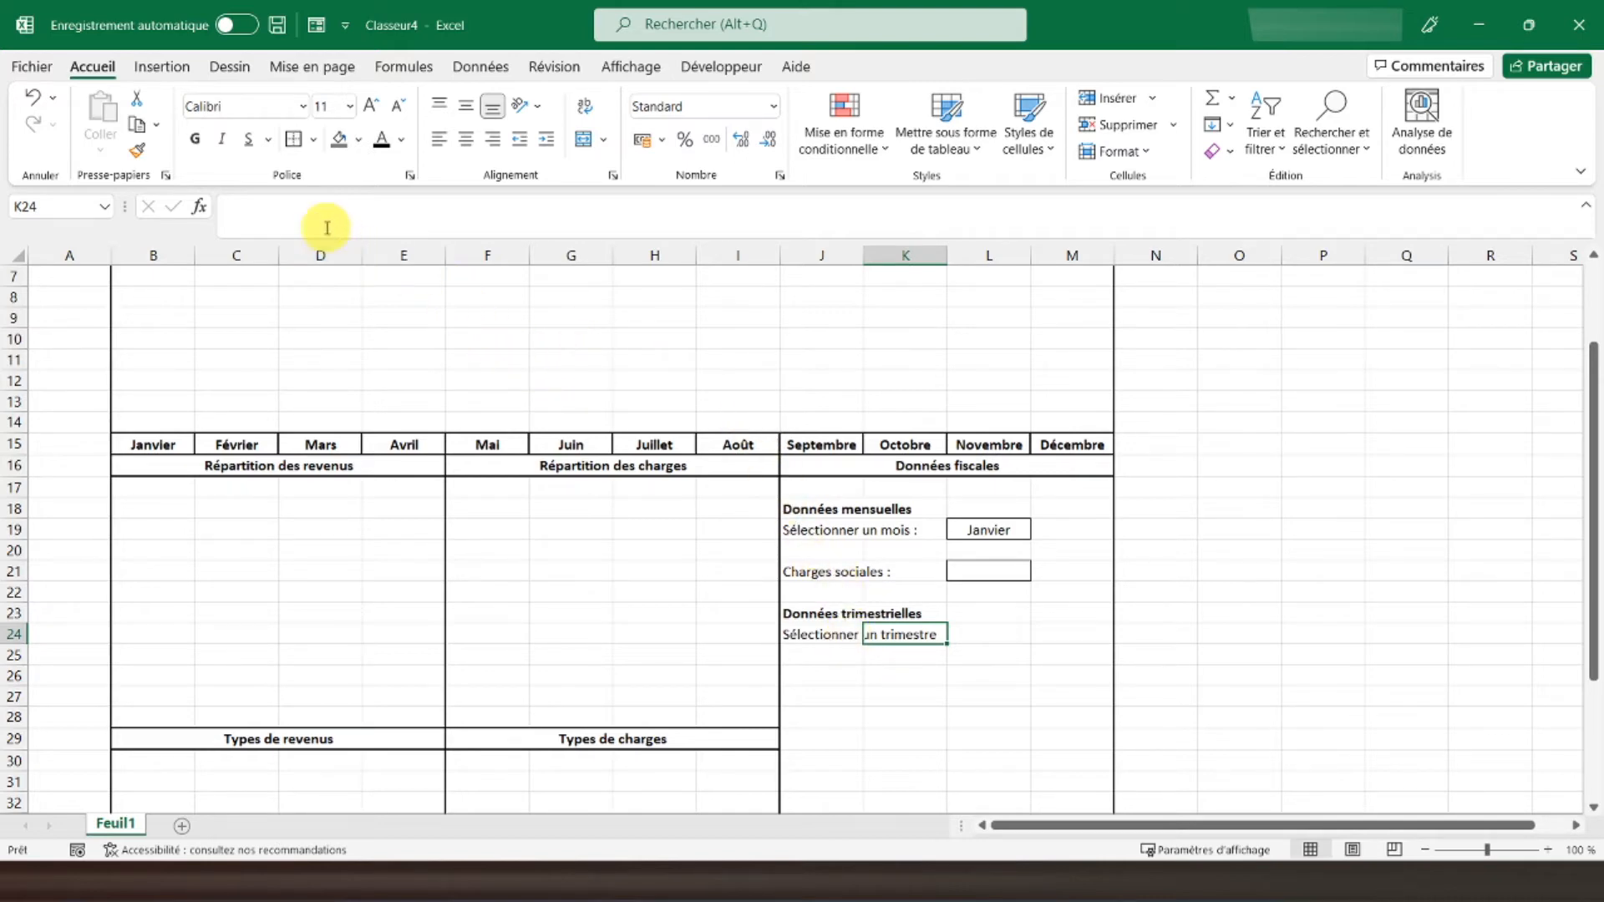
# Add a dropdown list to L24 offering Trimestre 1, Trimestre 2, Trimestre 3 and Trimestre 4, and choose Trimestre 1
pyautogui.click(827, 635)
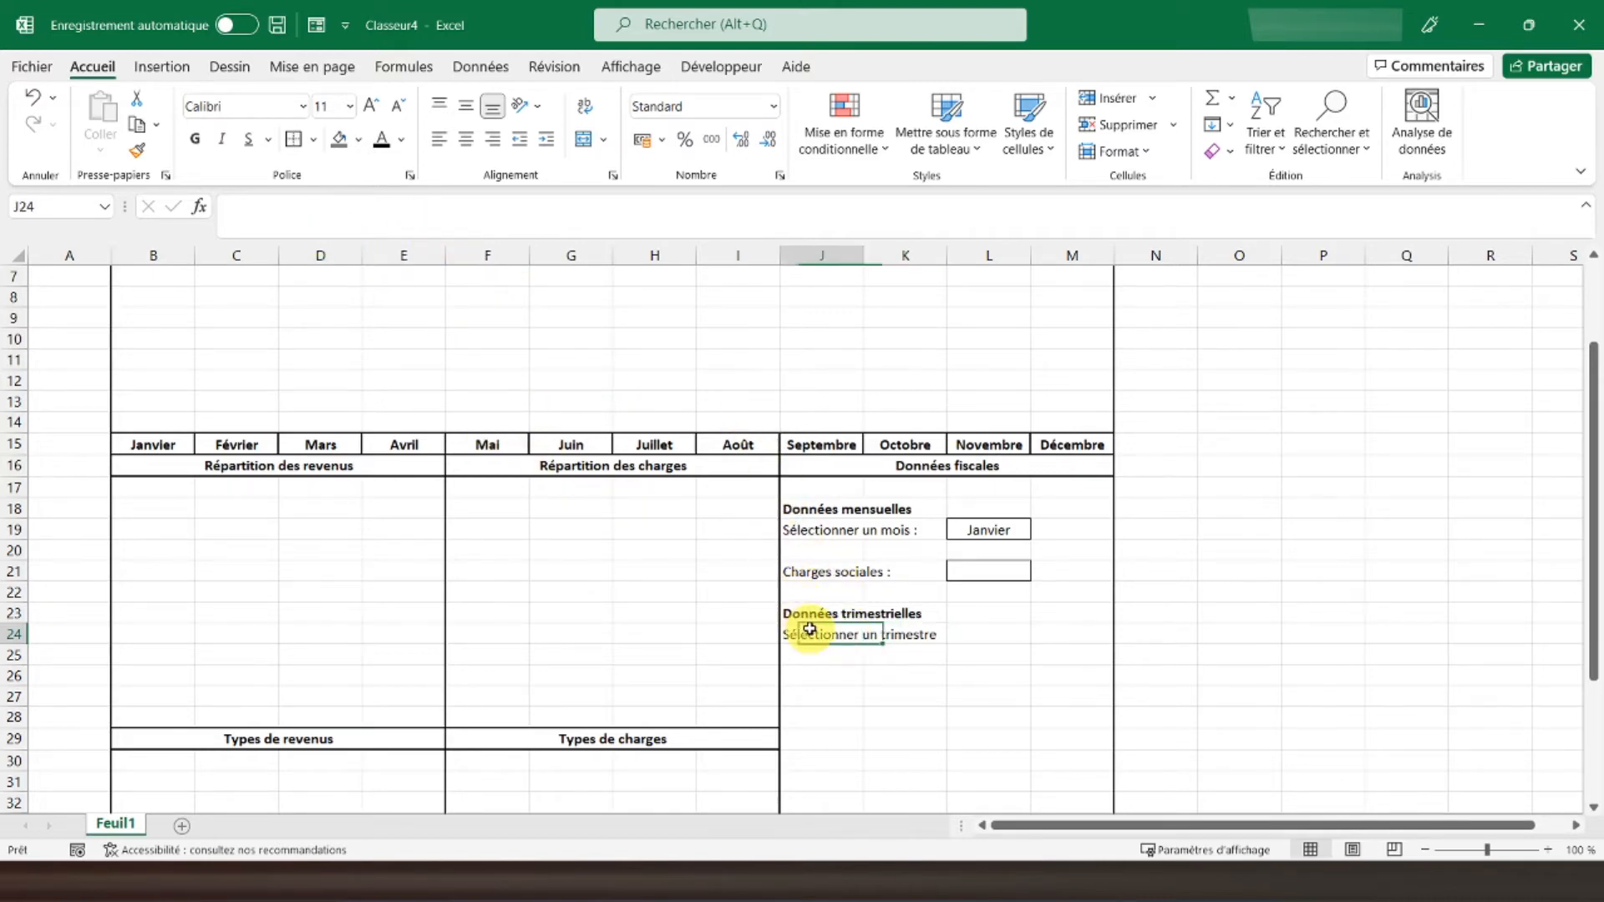
pyautogui.click(974, 630)
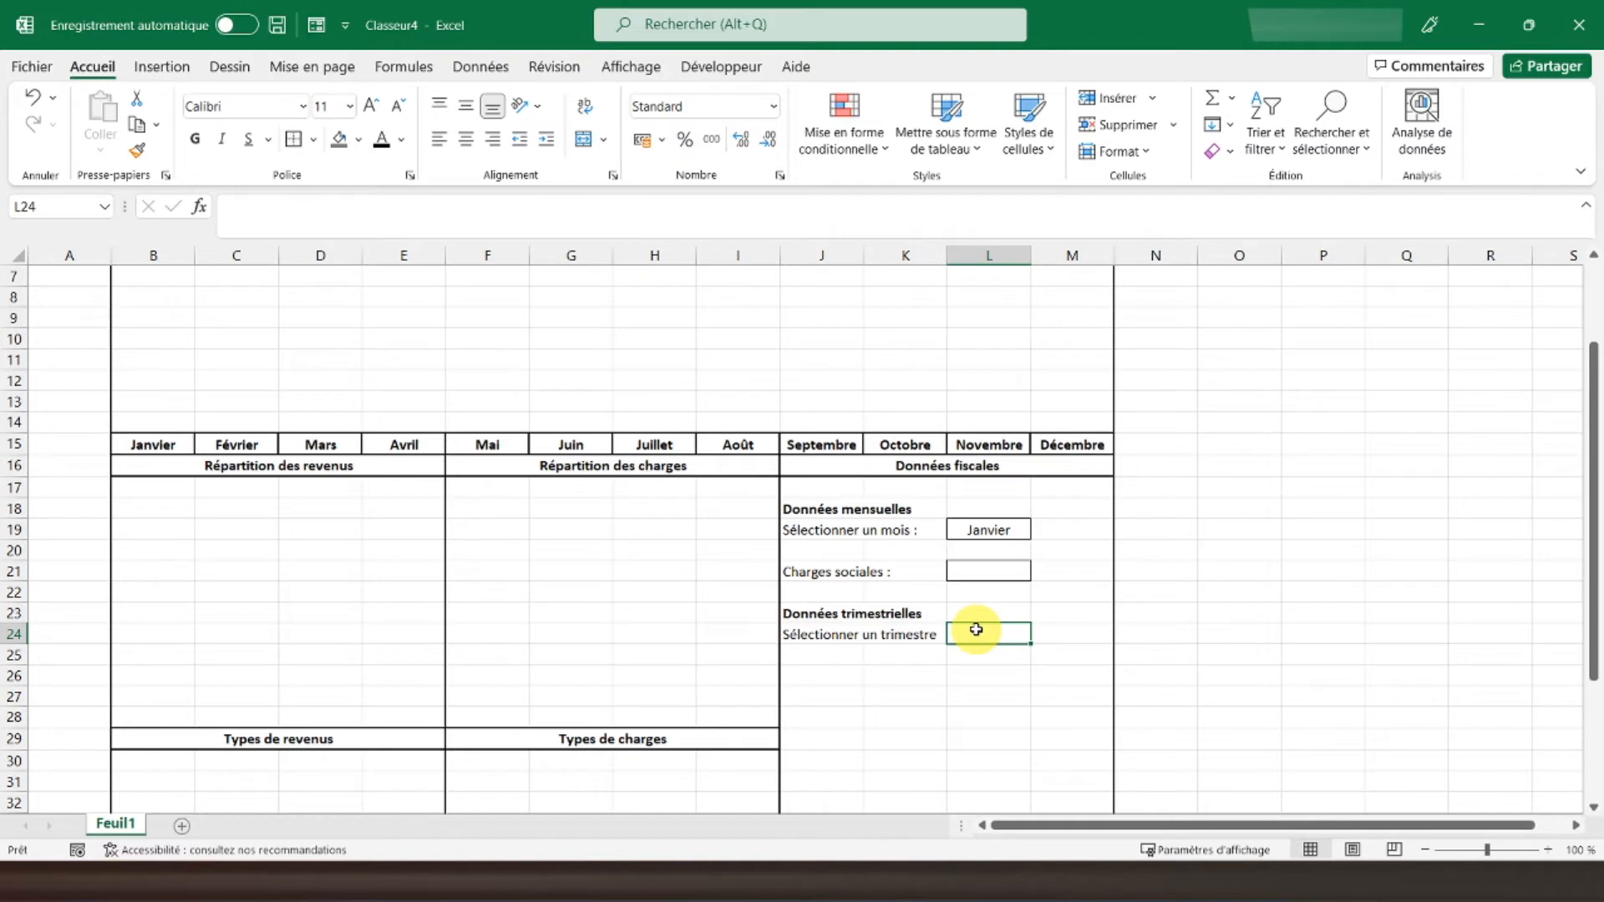
pyautogui.click(472, 66)
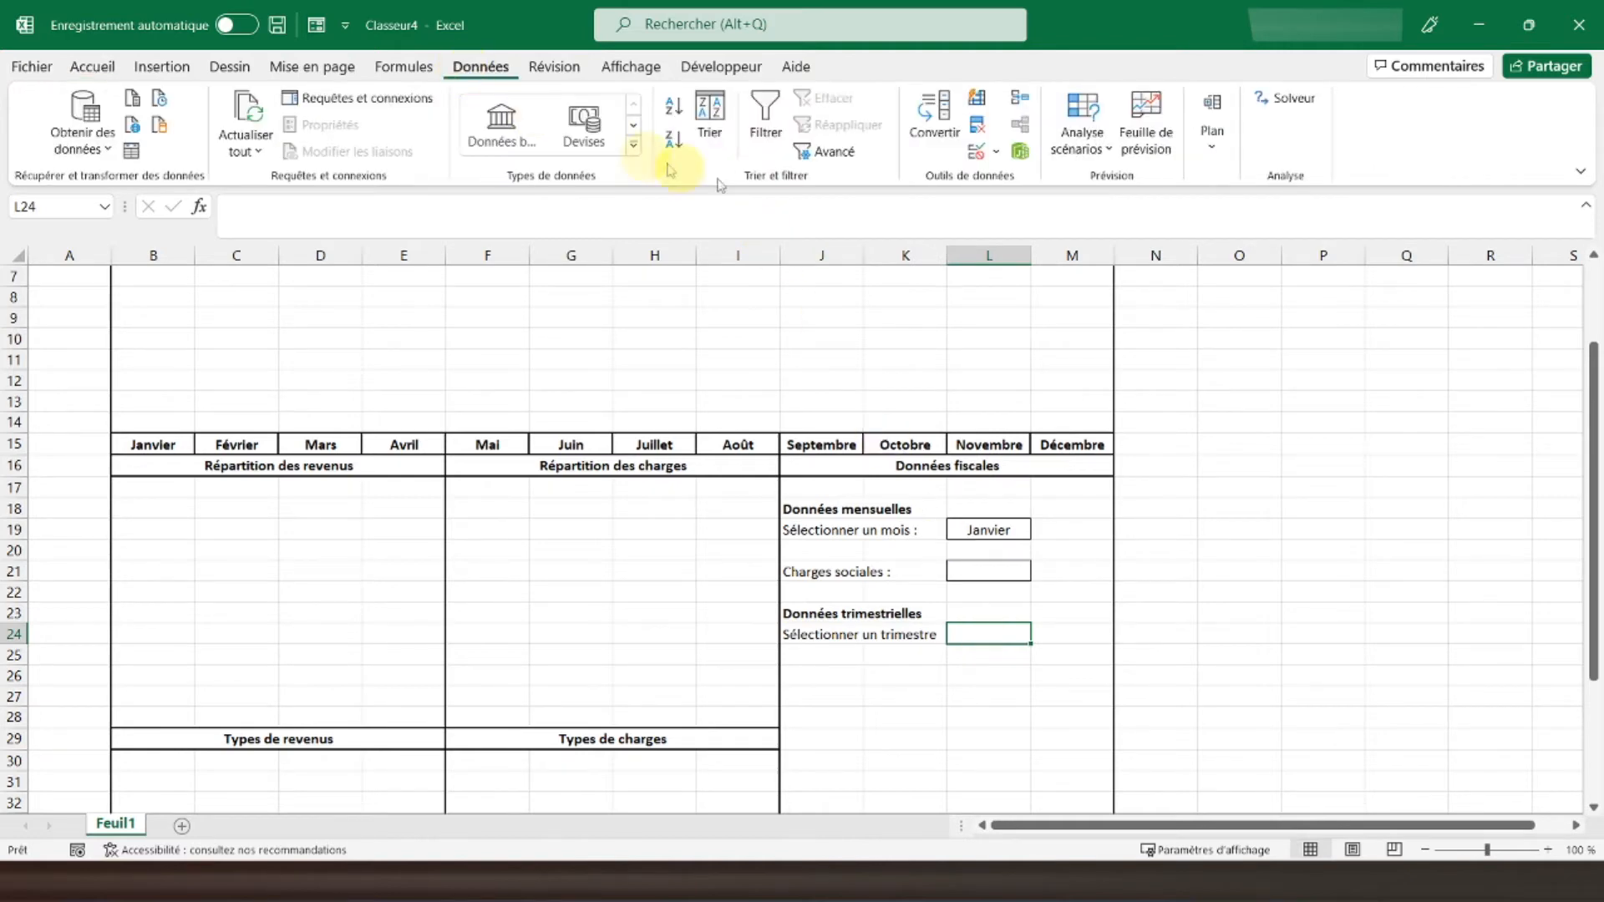
pyautogui.click(974, 153)
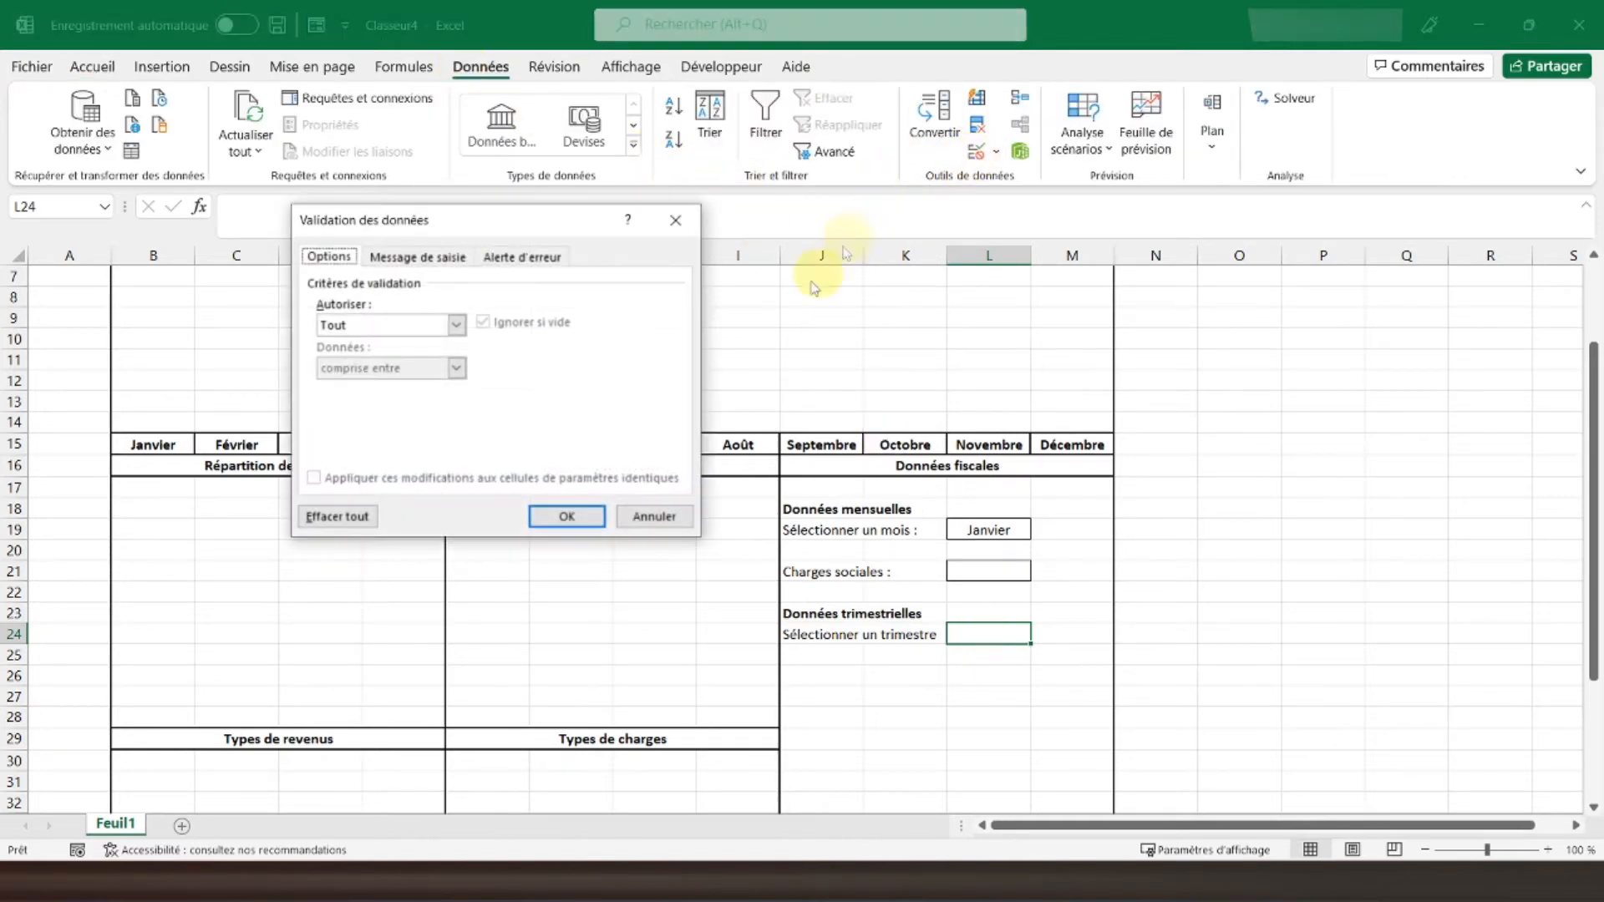
pyautogui.click(445, 327)
pyautogui.click(385, 385)
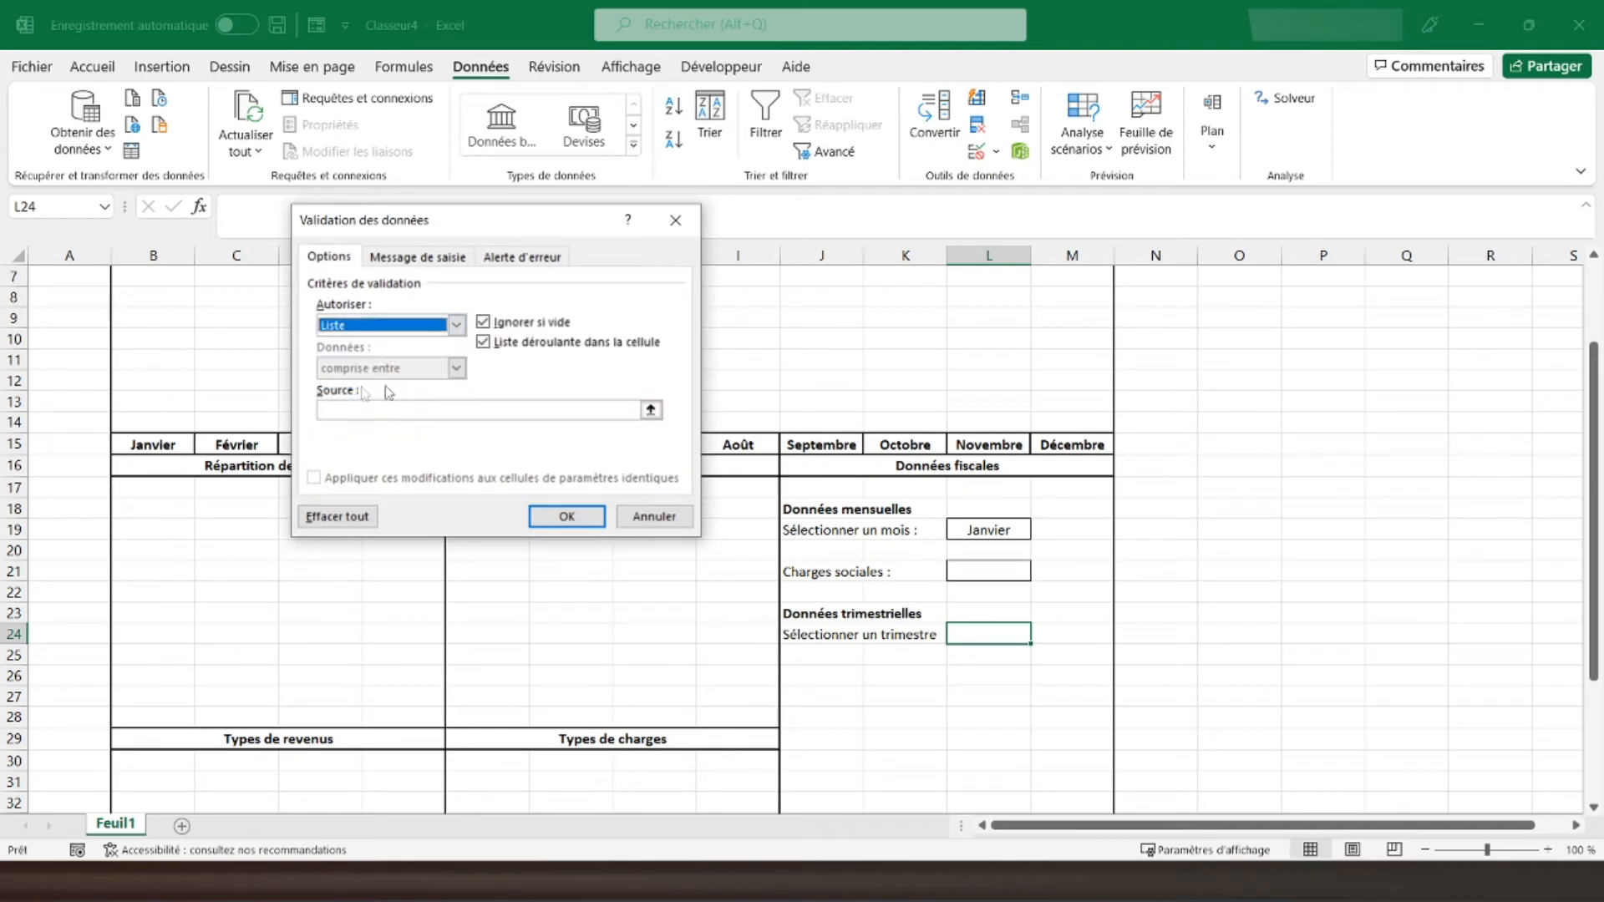
pyautogui.click(428, 411)
pyautogui.write('Trimestre 1')
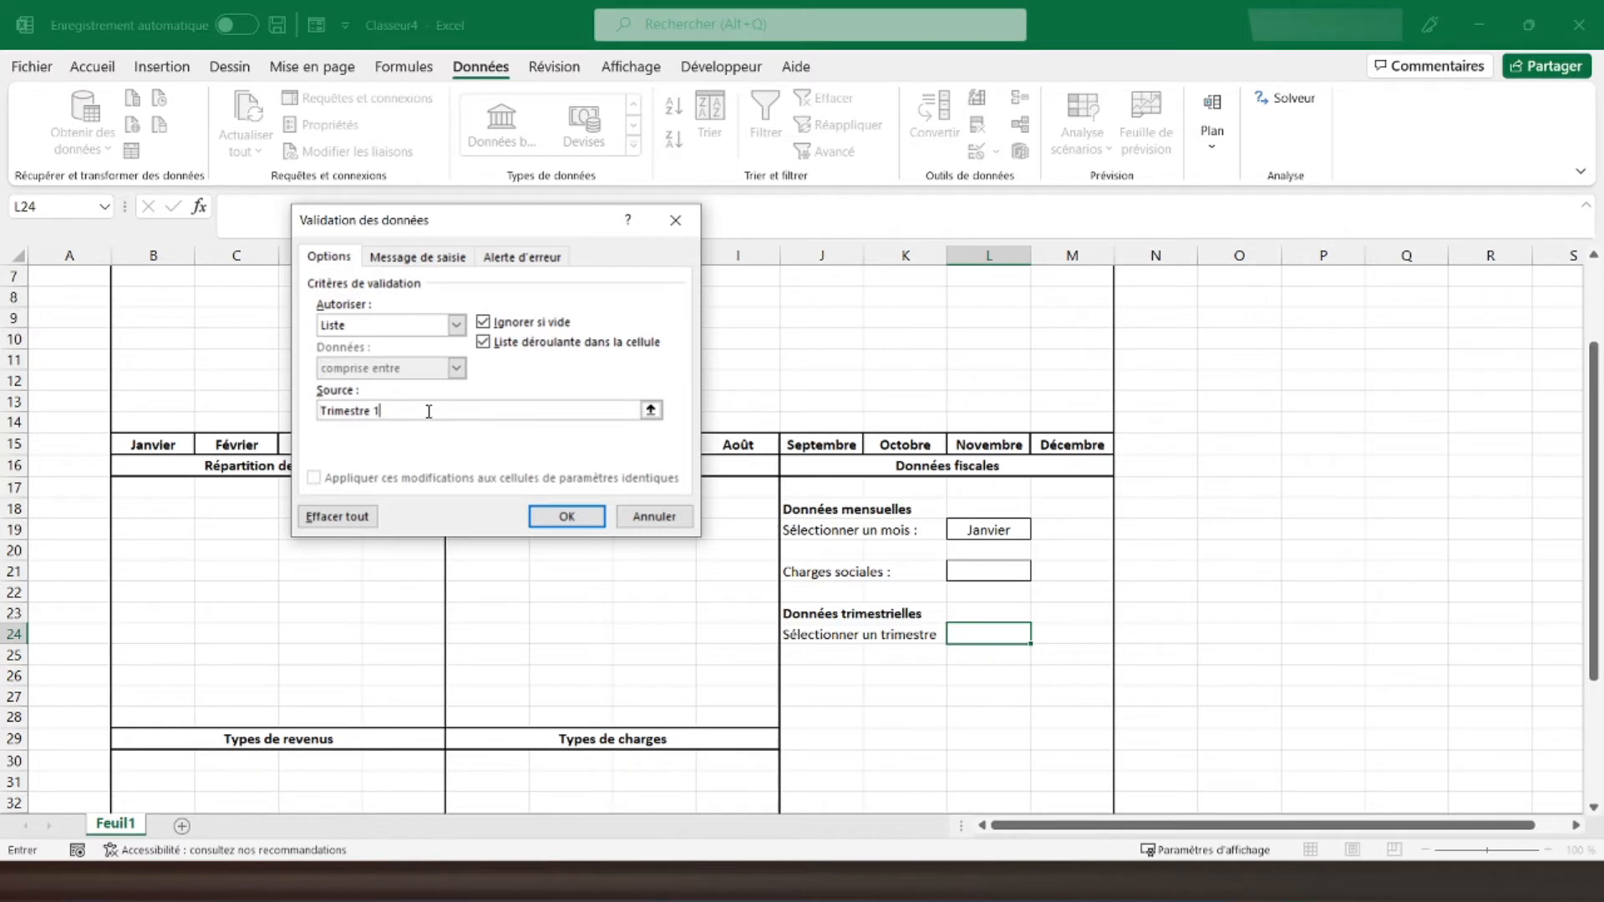
pyautogui.write(';Trimestre 2;Trimestre 3;Trimestre 4')
pyautogui.press('Return')
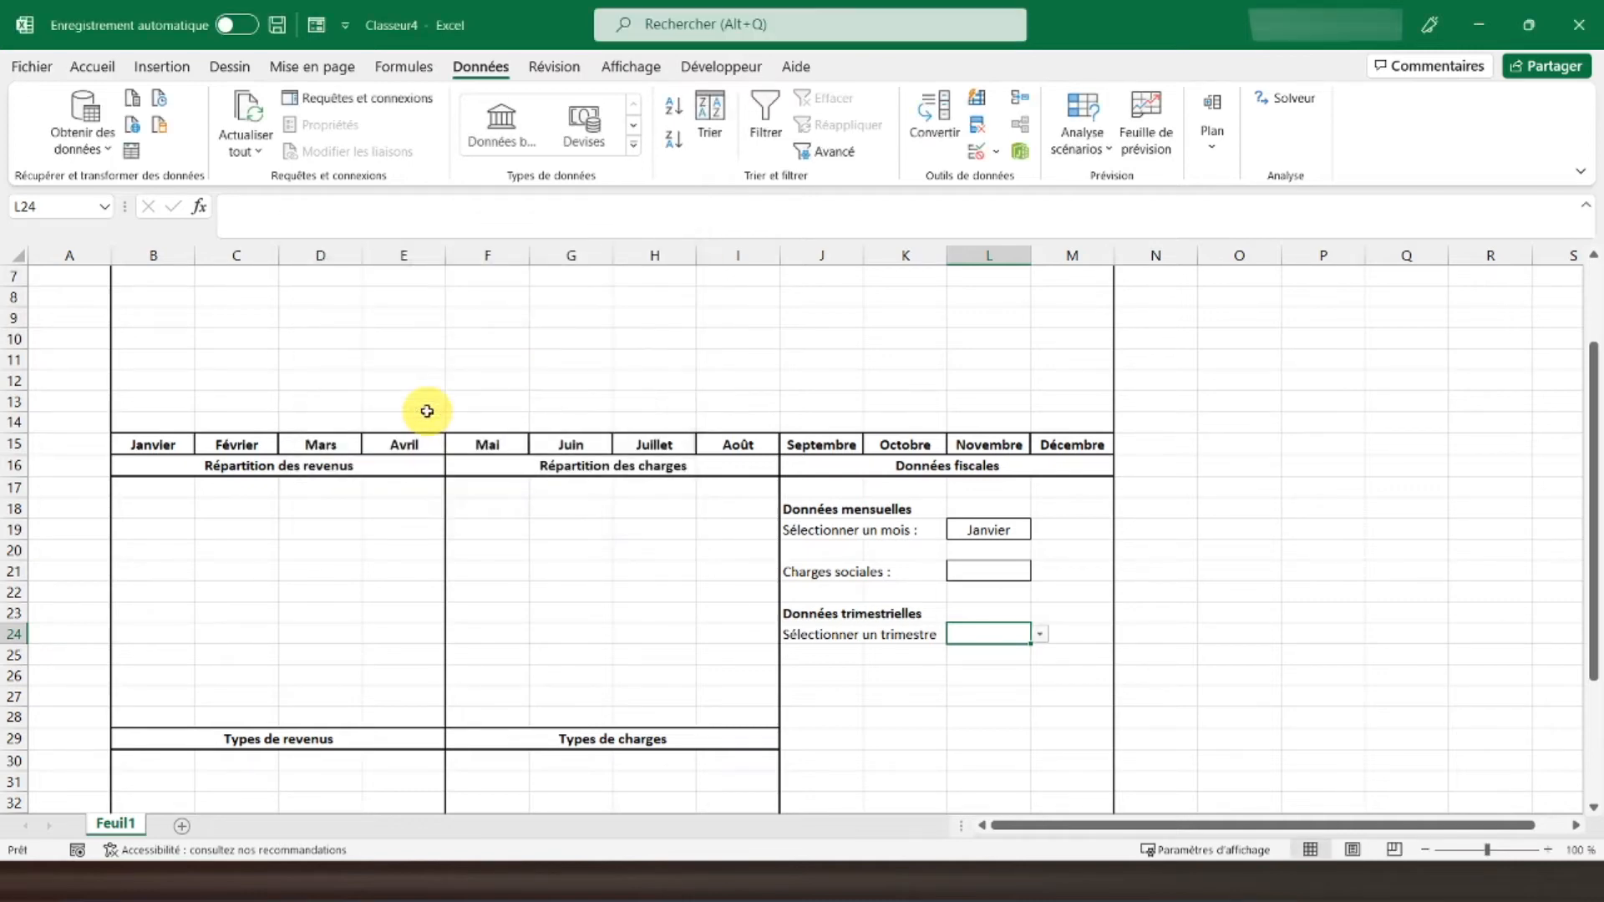
pyautogui.click(1044, 637)
pyautogui.click(1002, 652)
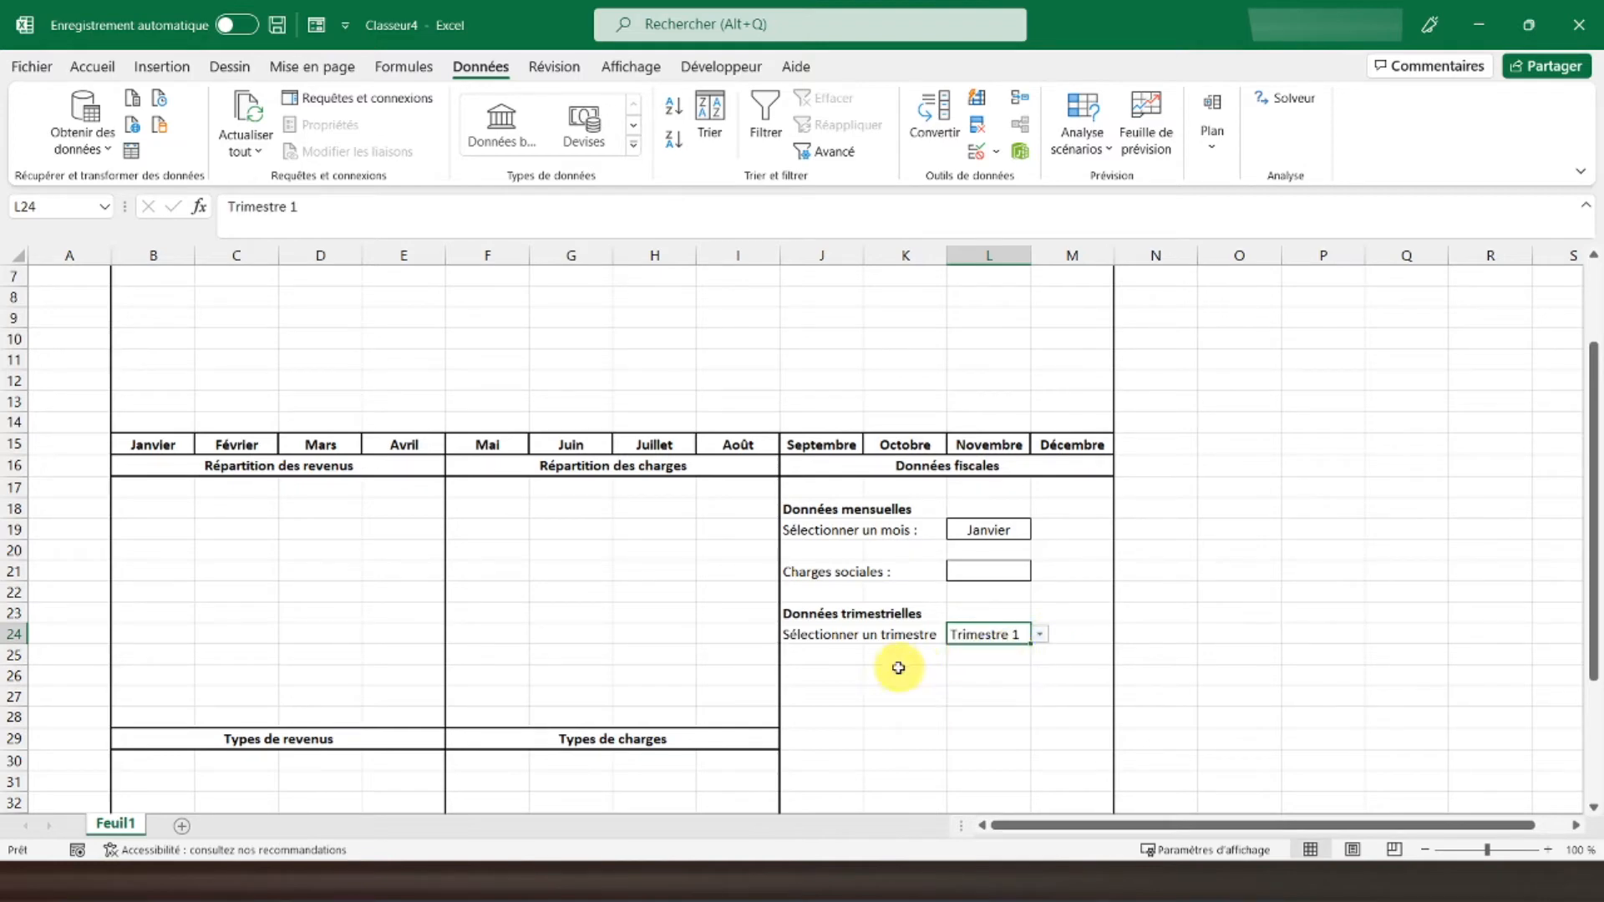
# Copy the "Charges sociales :" label and its bordered cell from J21:L21 to J26:L26, below the quarter selector
pyautogui.click(846, 660)
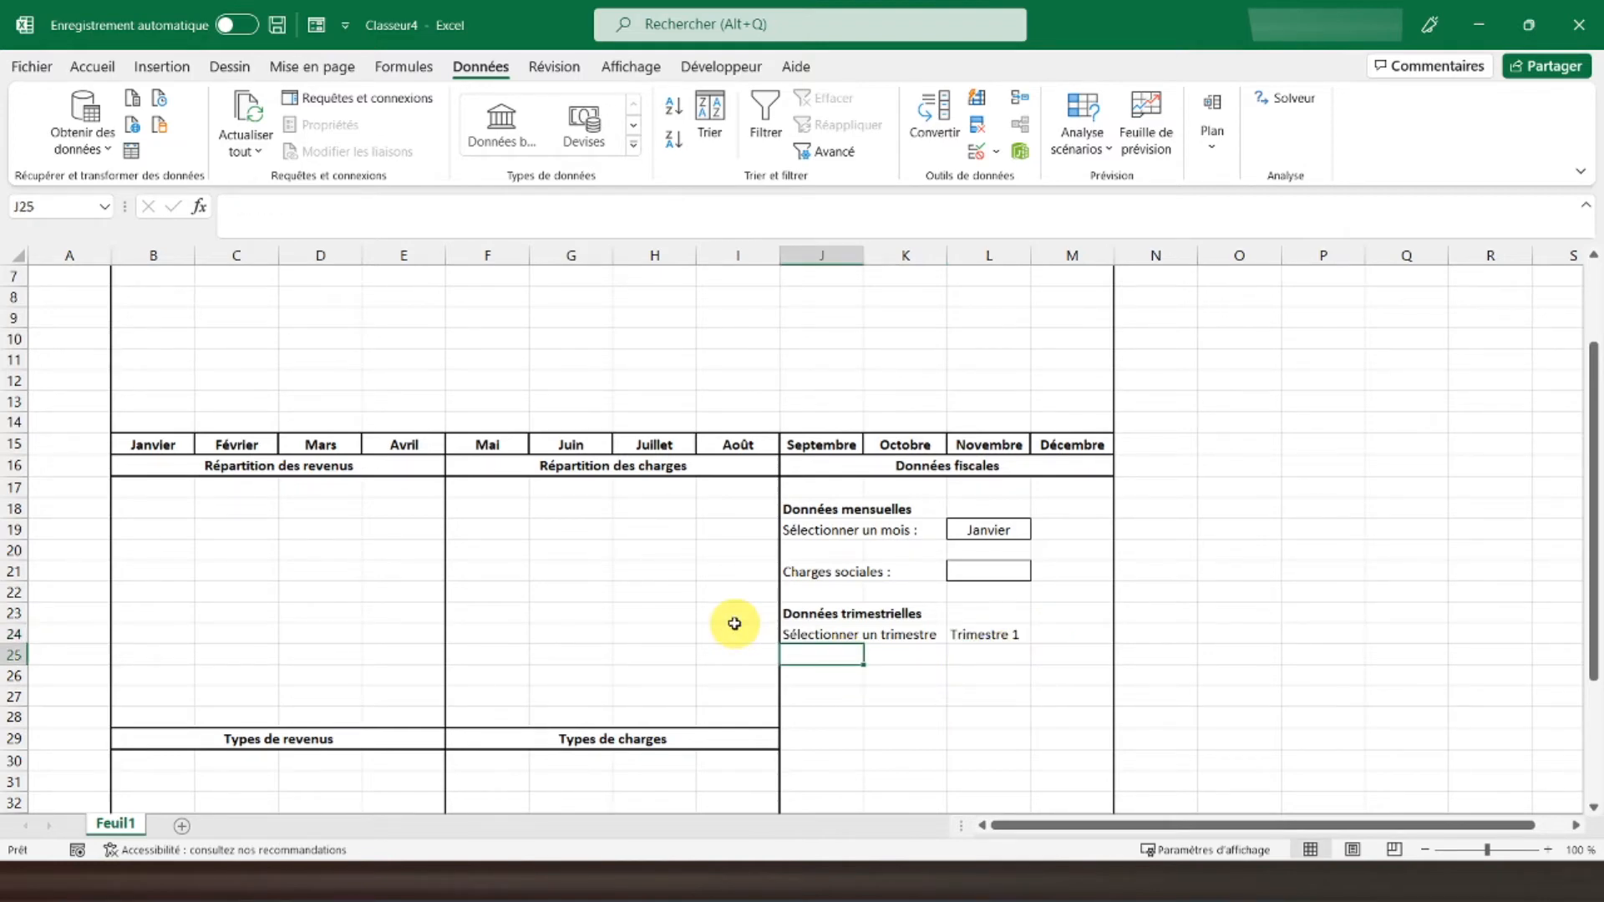
pyautogui.press('Down')
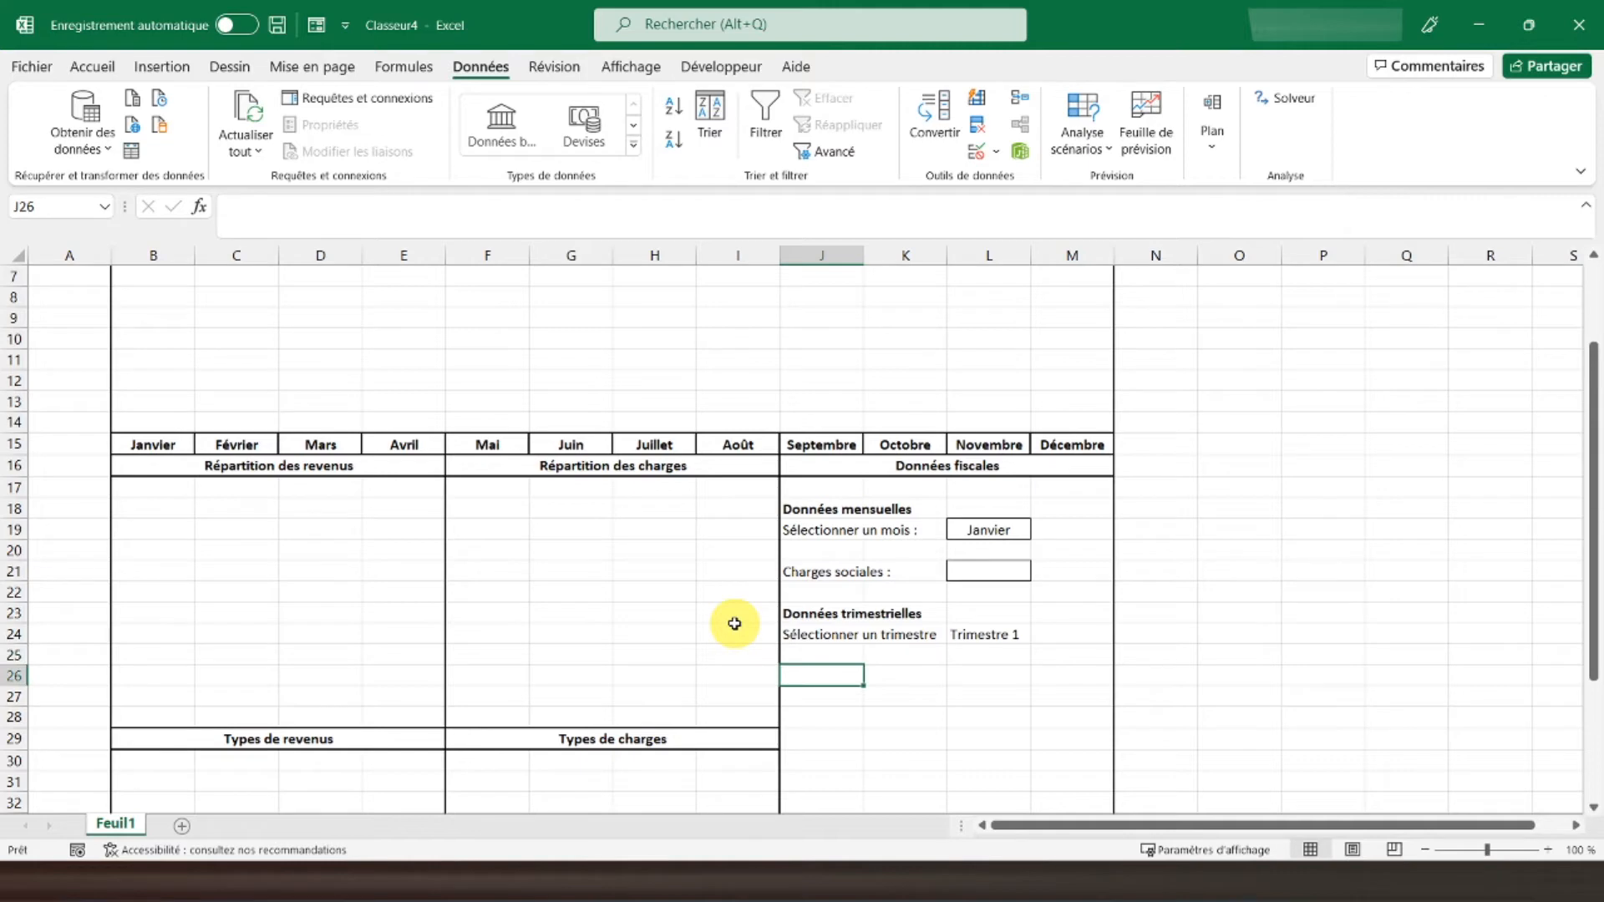
pyautogui.moveTo(807, 573); pyautogui.dragTo(961, 572)
pyautogui.hotkey('ctrl', 'c')
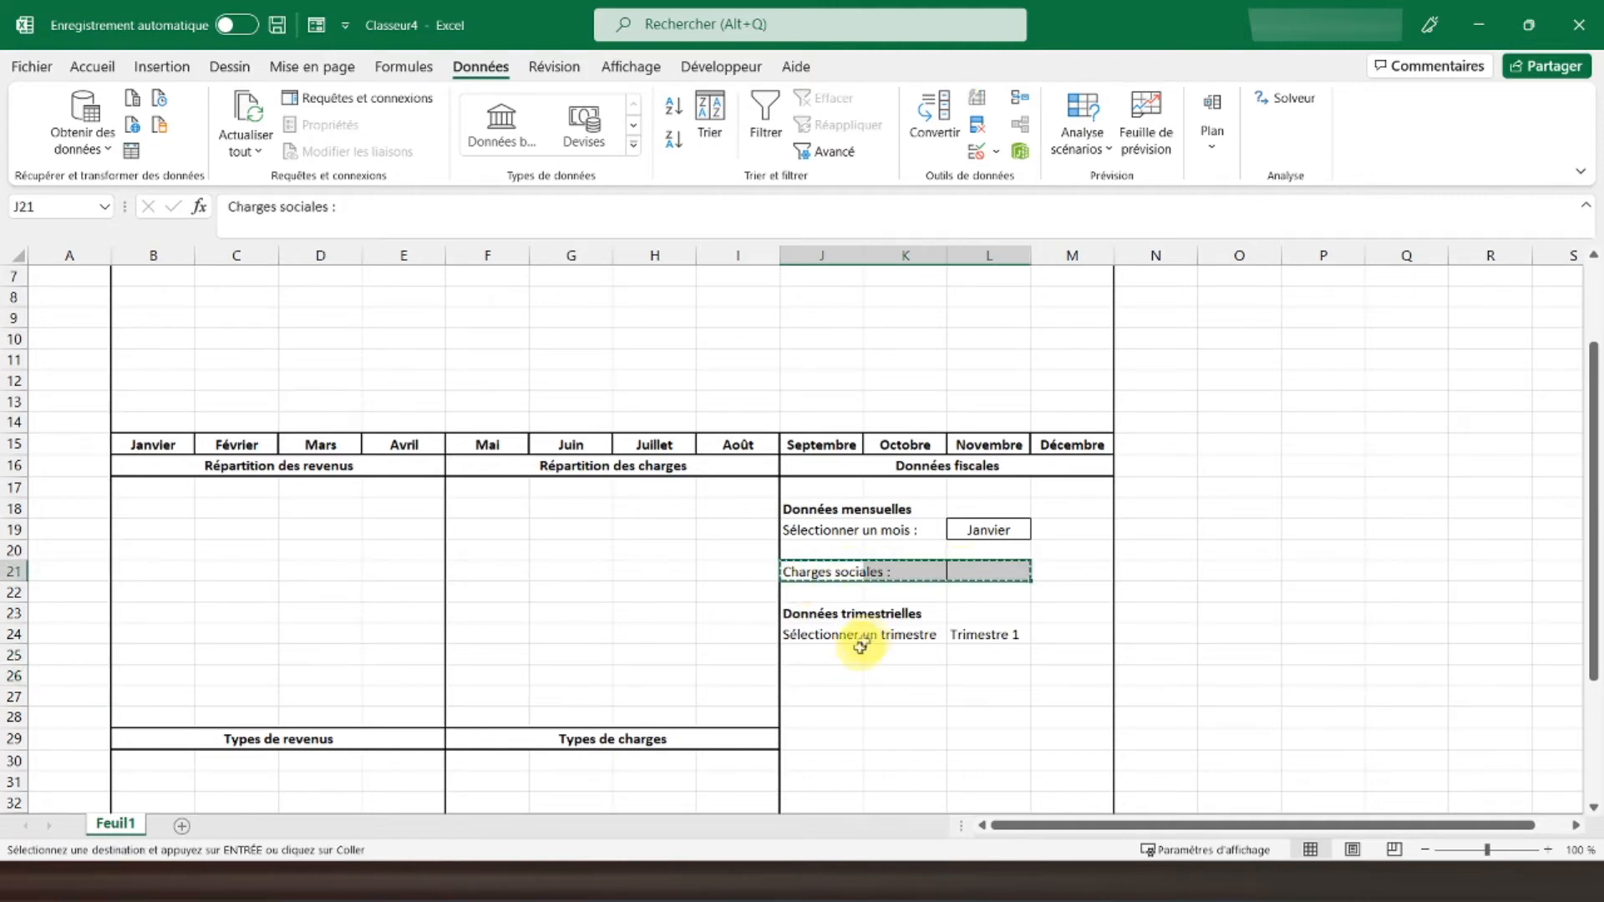
pyautogui.click(825, 675)
pyautogui.hotkey('ctrl', 'v')
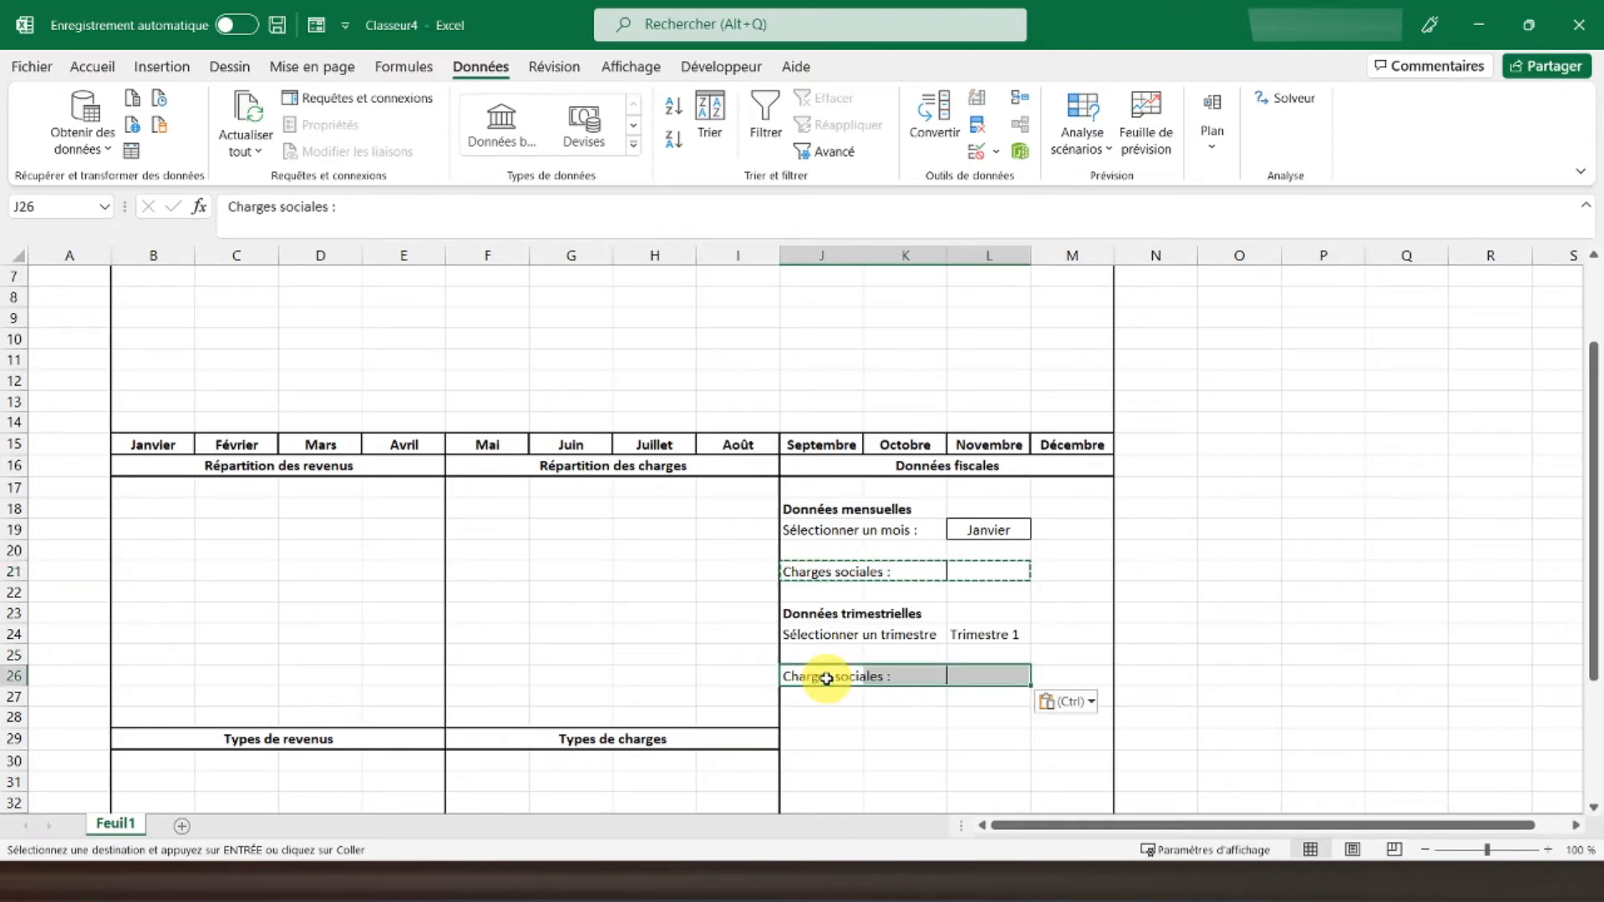
# Enter the bold label "Données annuelles" in J28
pyautogui.click(830, 716)
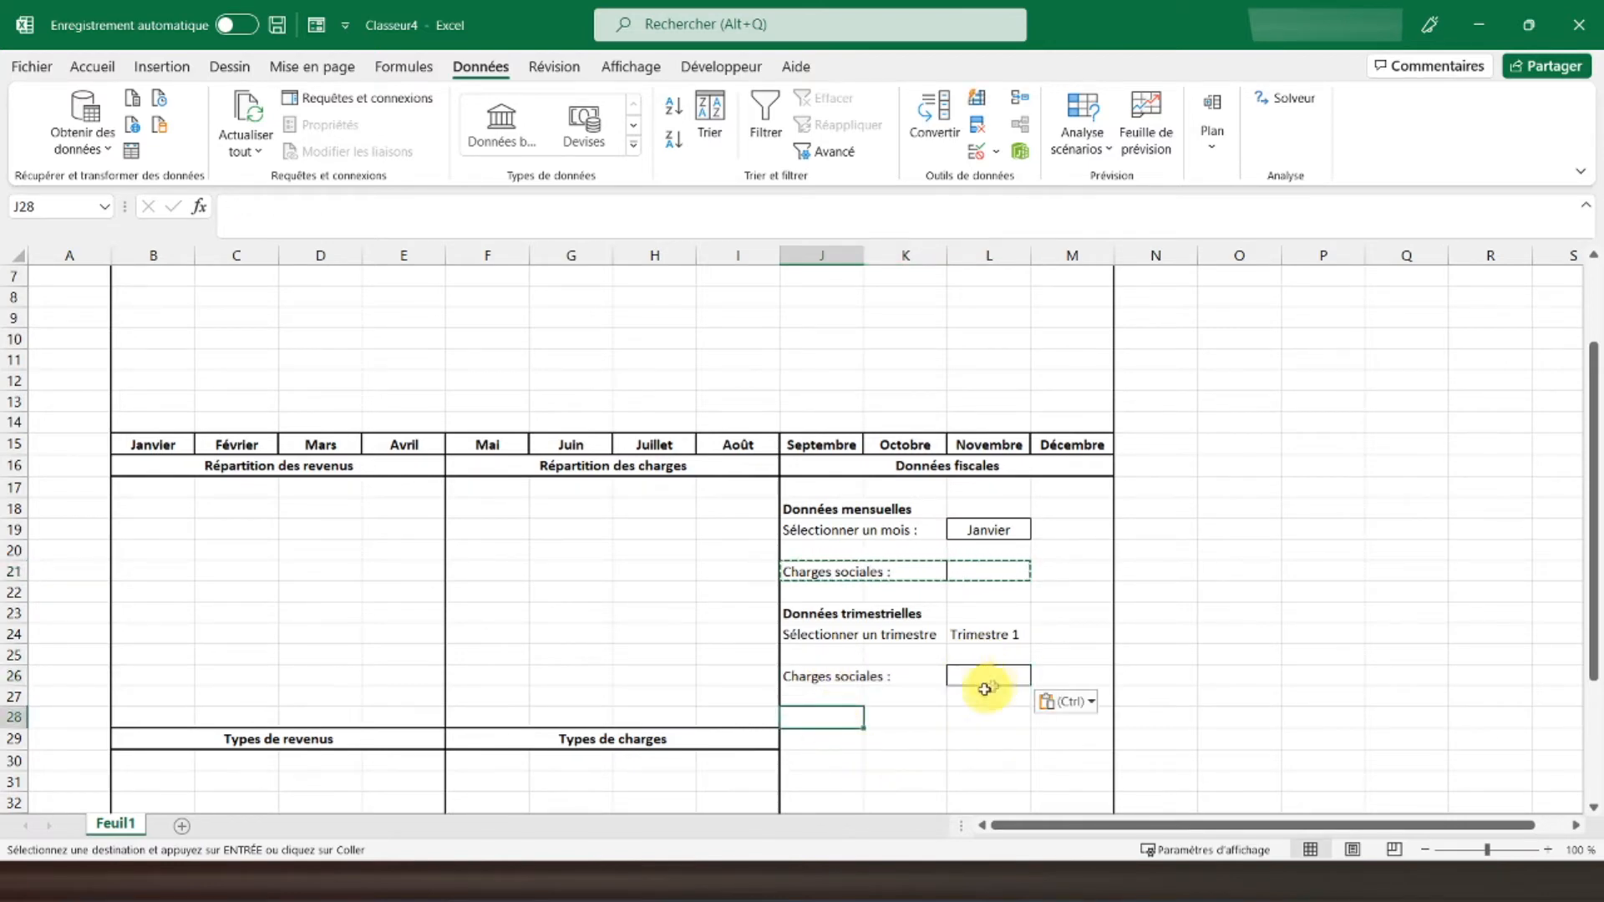
pyautogui.scroll(-2, 899, 697)
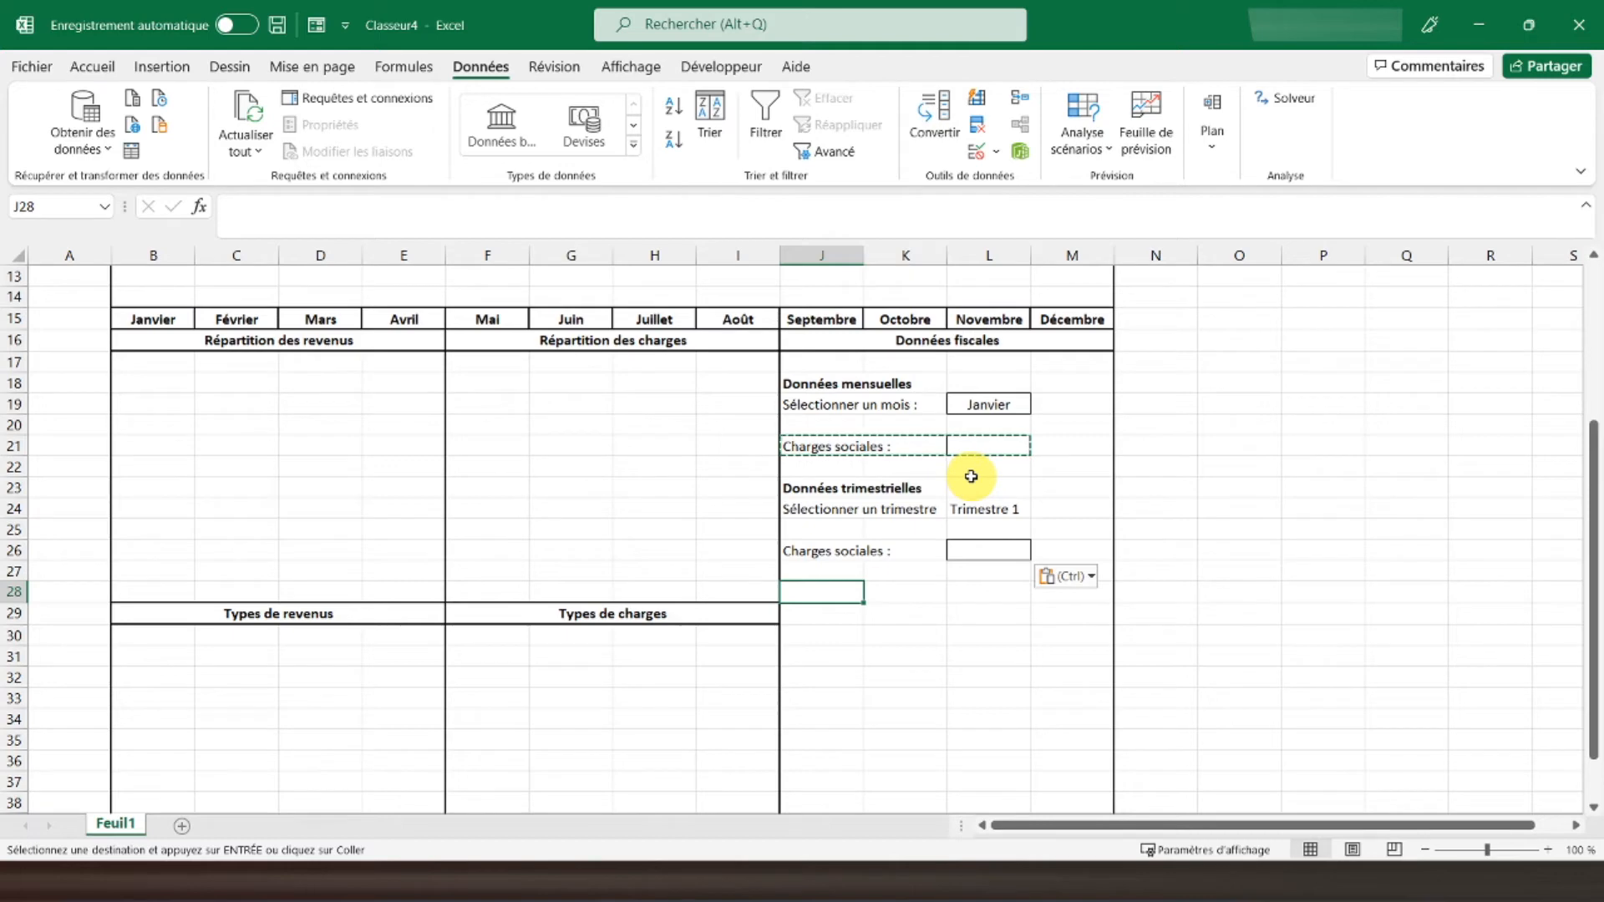
pyautogui.write('Données annuelles')
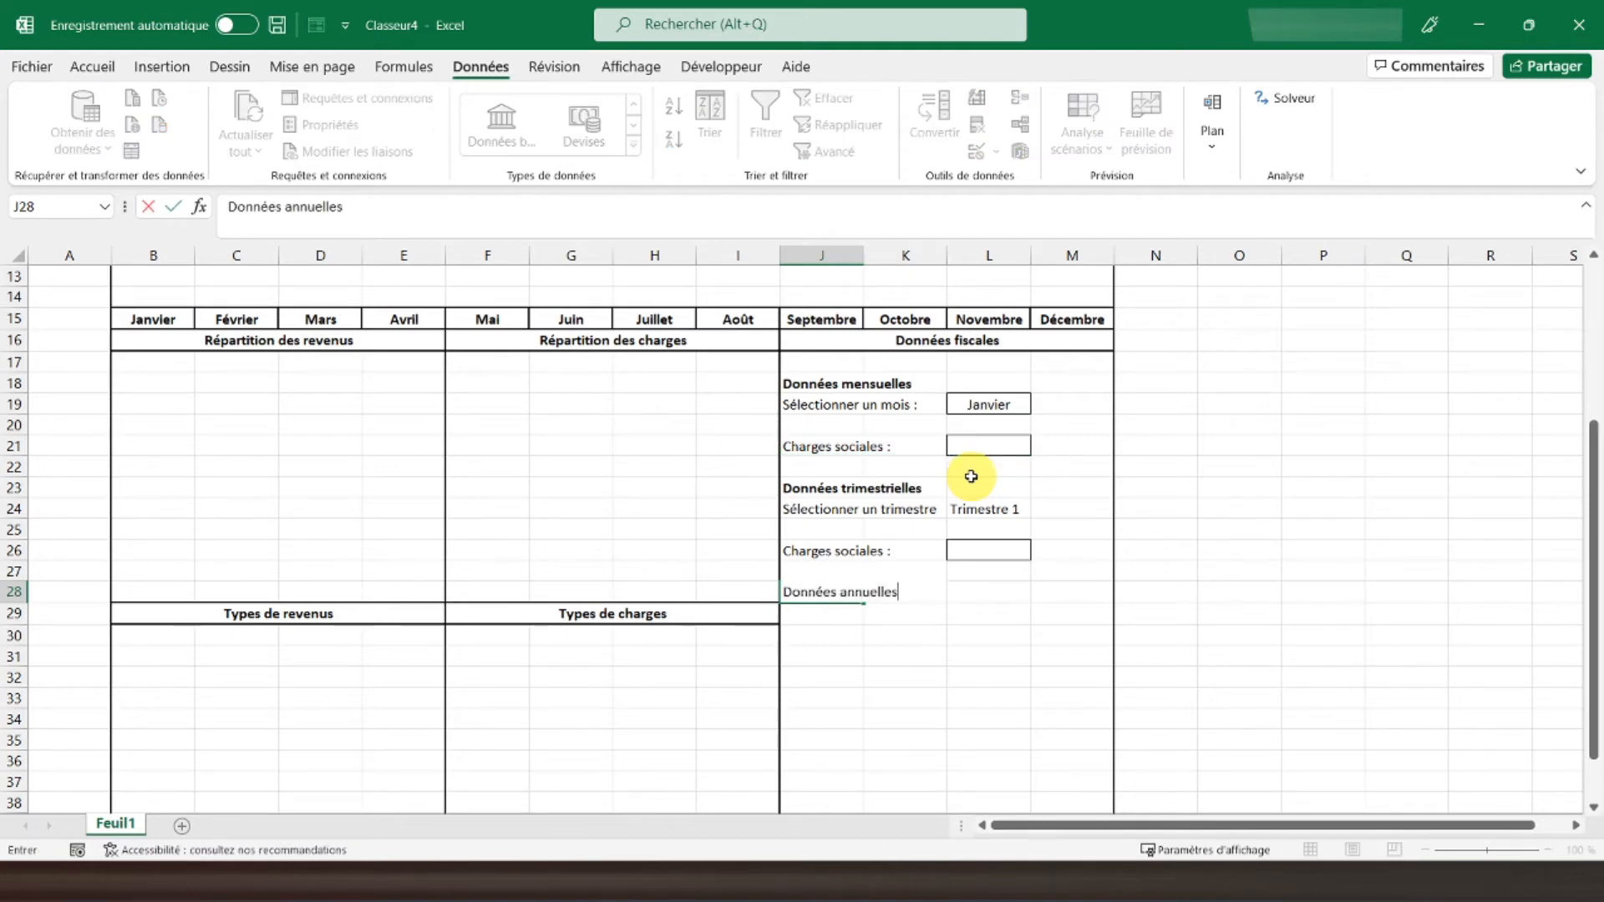
pyautogui.press('Return')
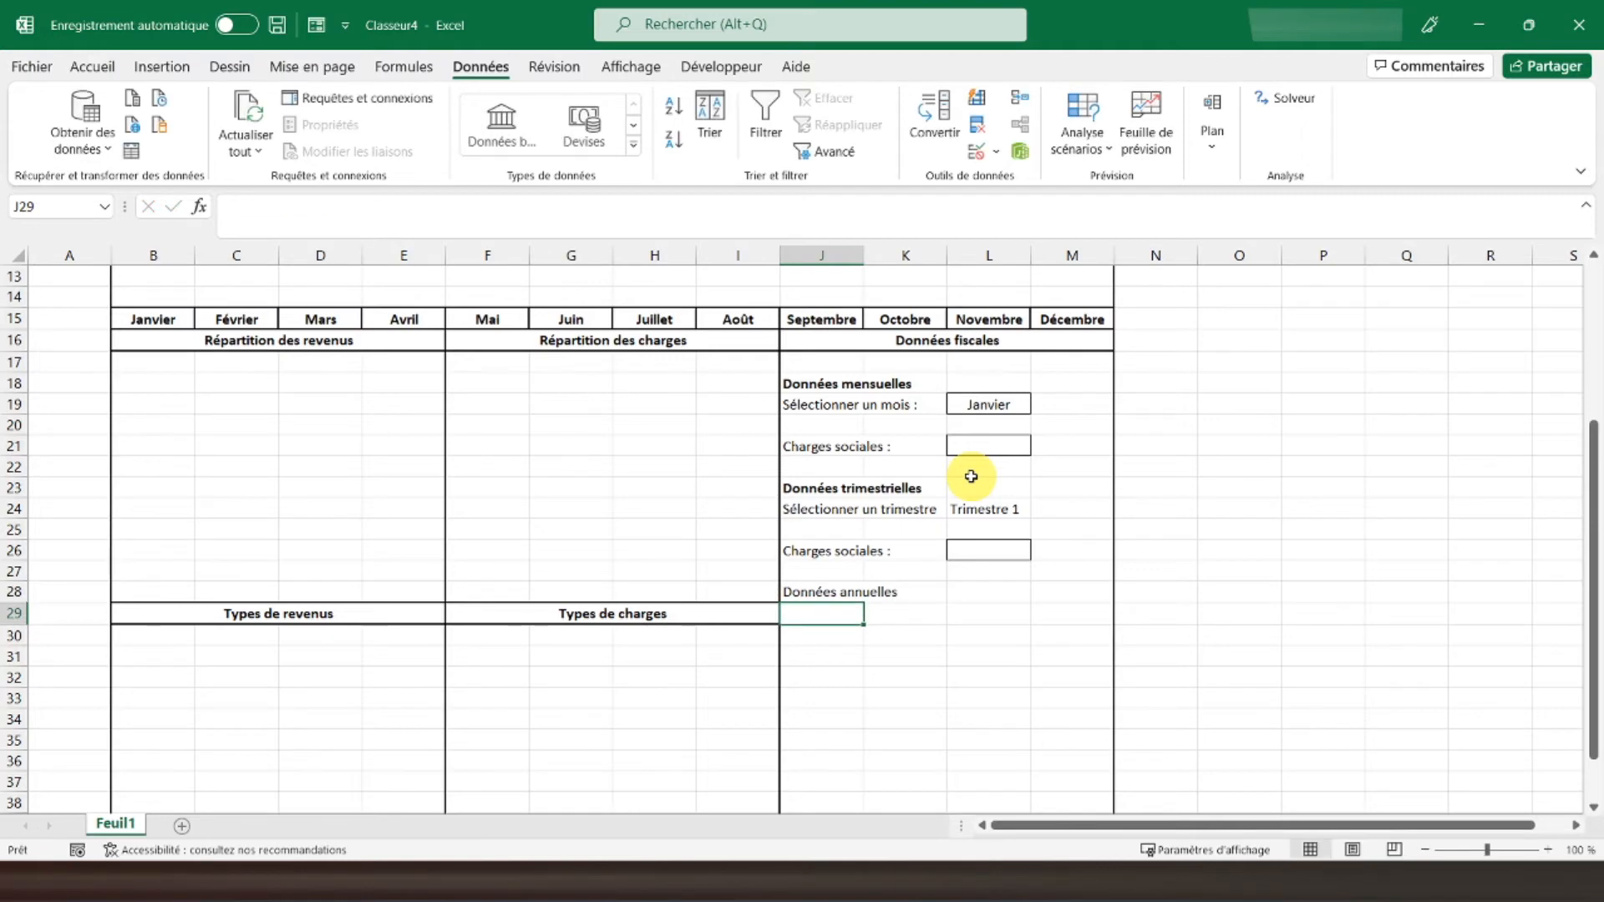
pyautogui.click(835, 591)
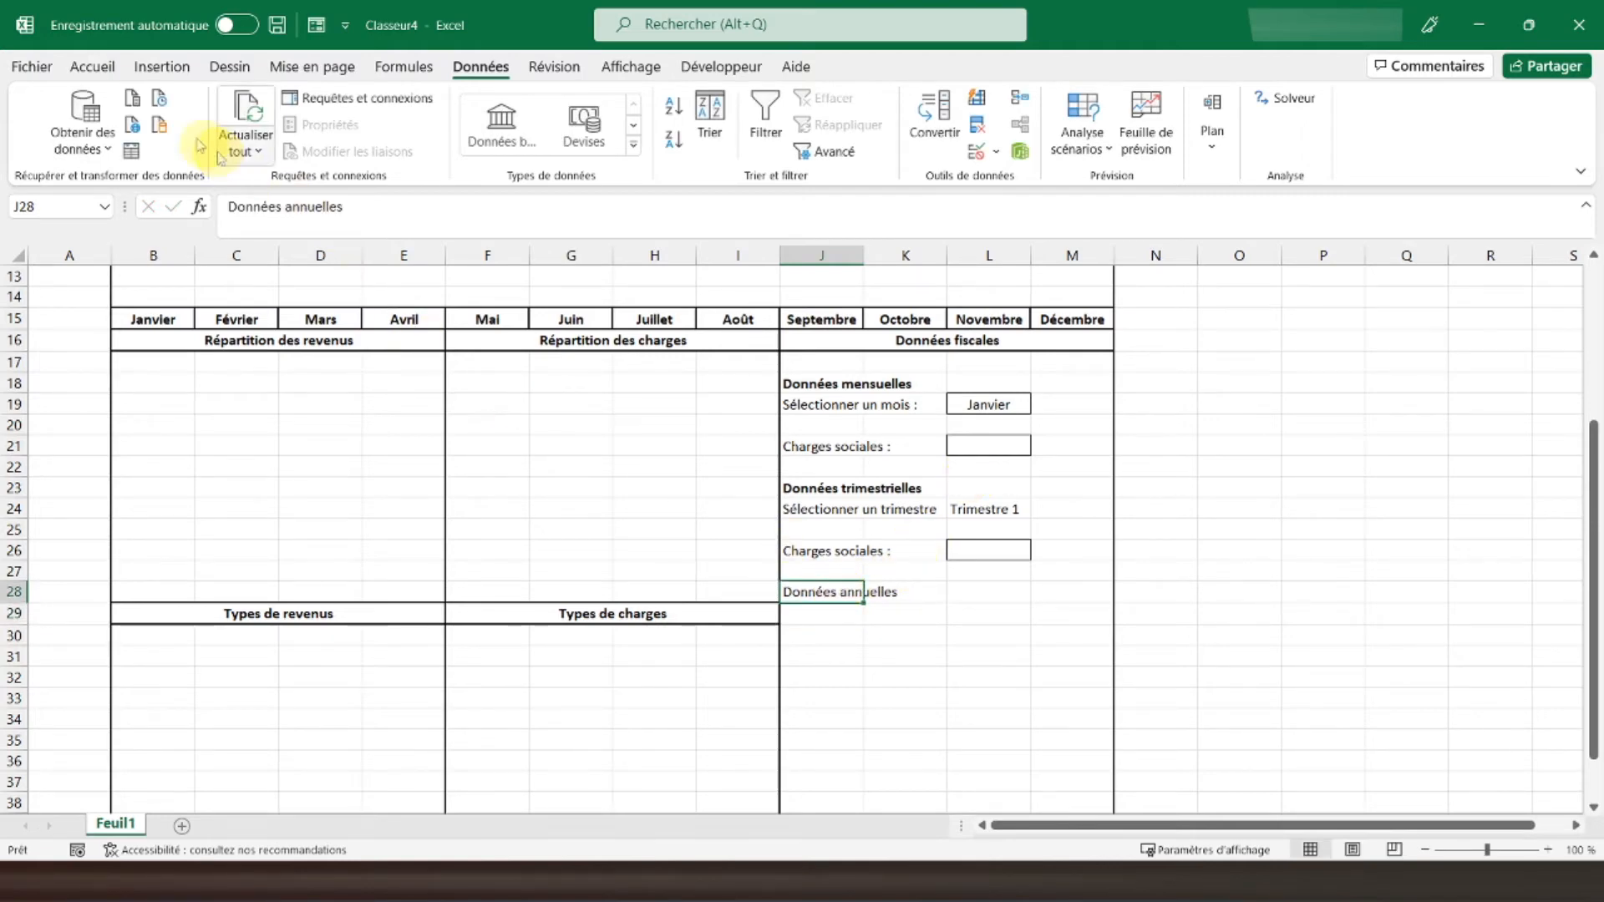
pyautogui.click(97, 66)
pyautogui.click(195, 142)
# Enter the label "Seuil TVA :" in J29 and give L29 a thin outside border
pyautogui.click(827, 615)
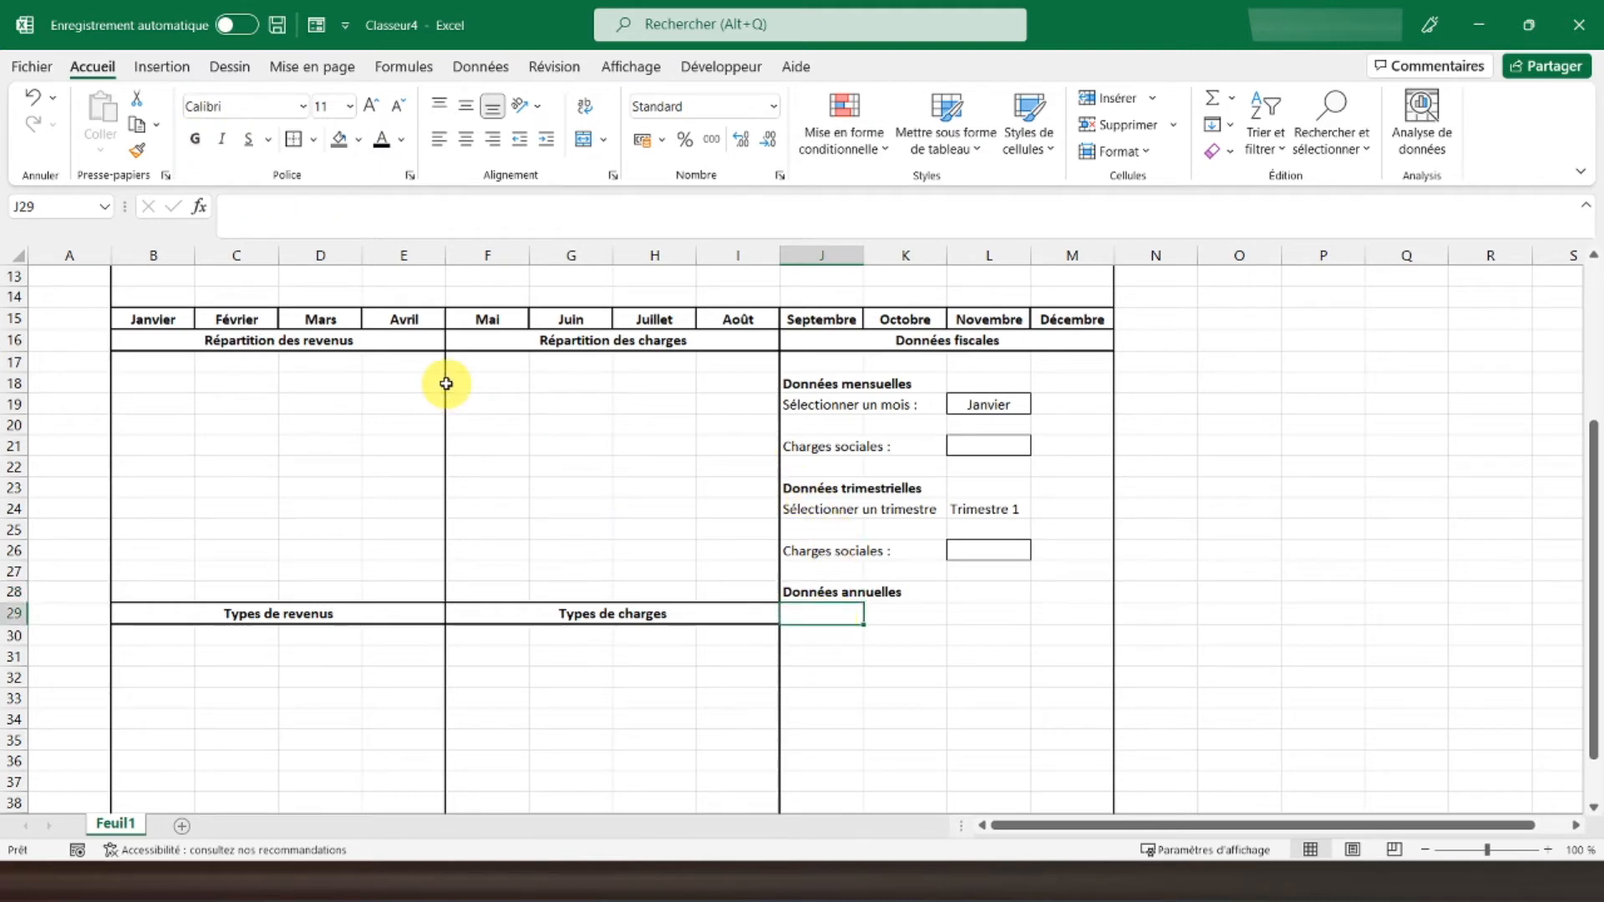
pyautogui.write('Seu')
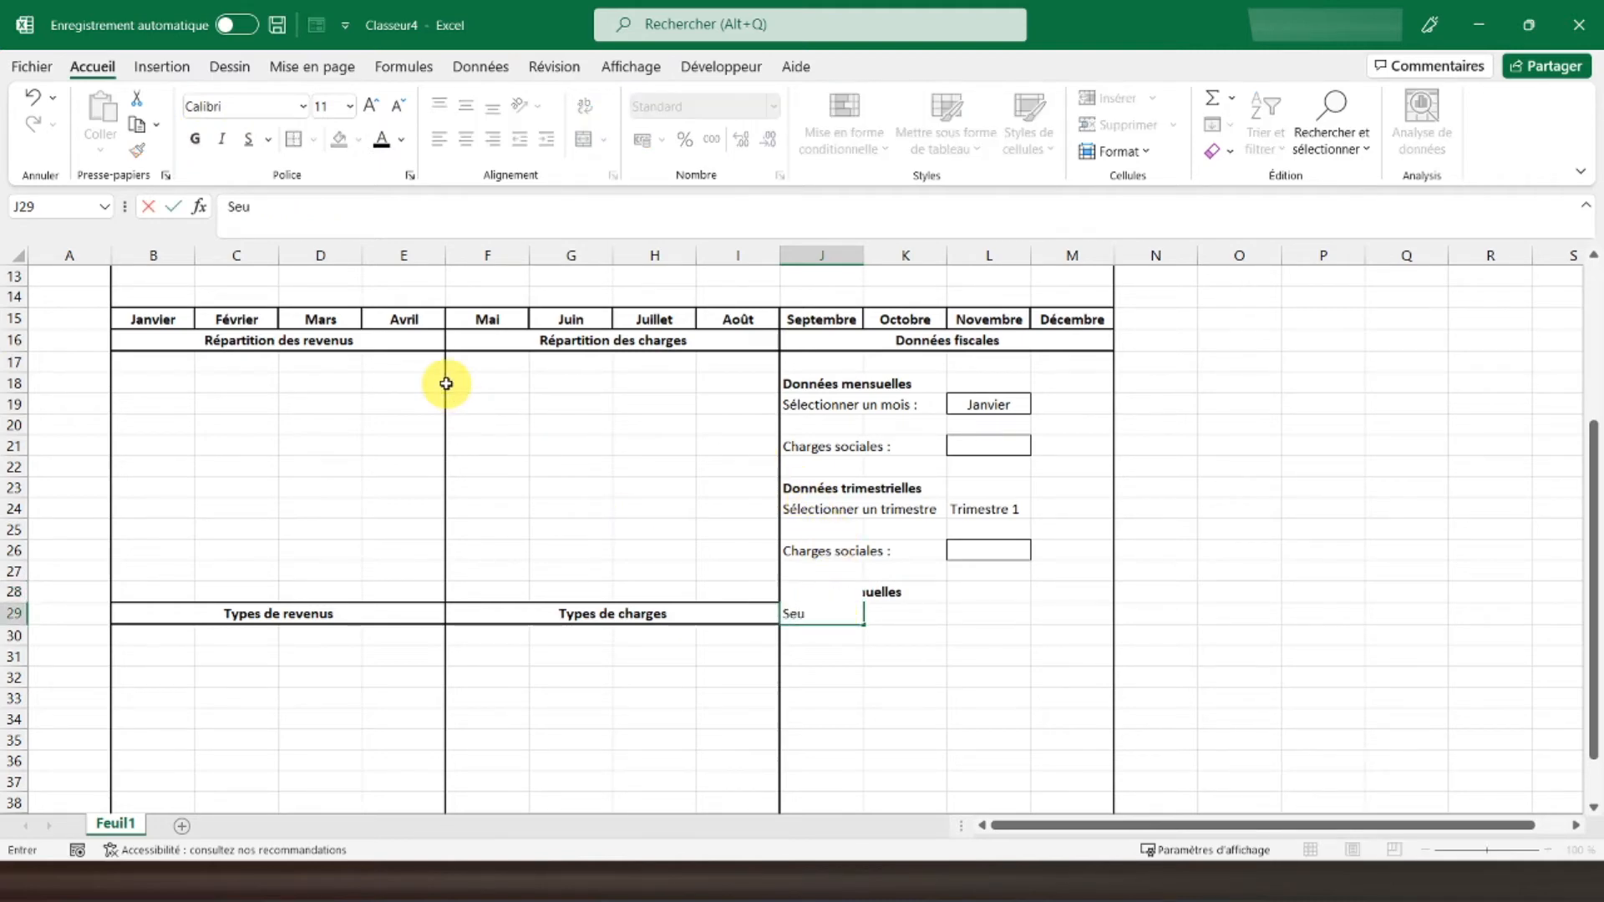
pyautogui.write('il TVA :')
pyautogui.press('Return')
pyautogui.press('Up')
pyautogui.press('Right')
pyautogui.press('Right')
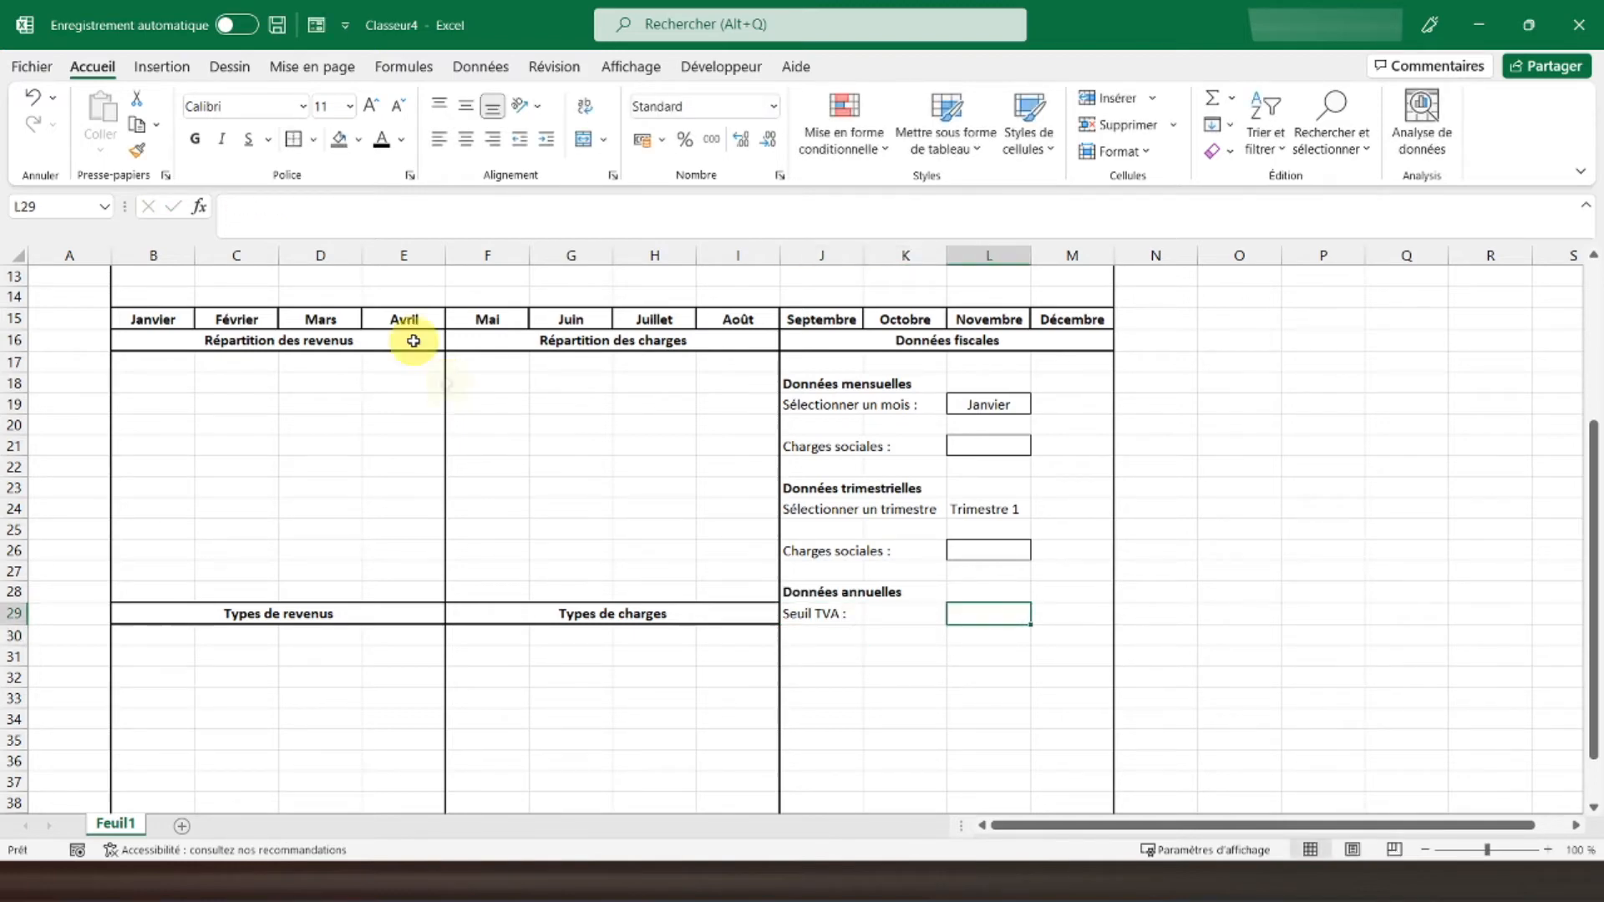
# Enter the label "Seuil micro :" in J31, leaving row 30 blank, and give L31 a thin outside border
pyautogui.click(825, 632)
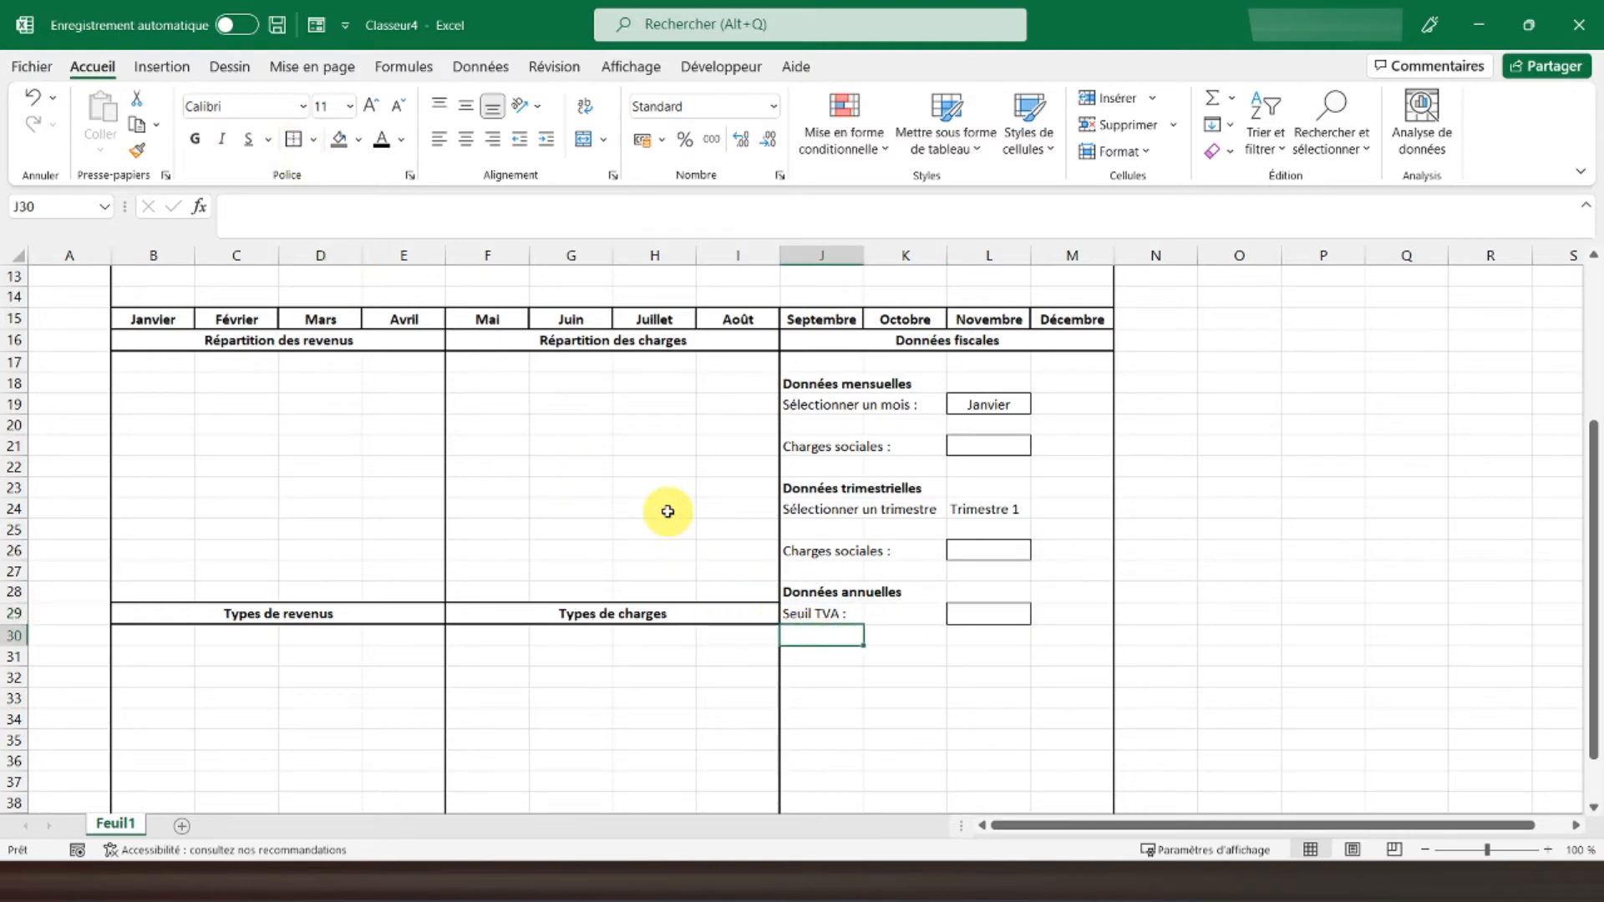
pyautogui.press('Down')
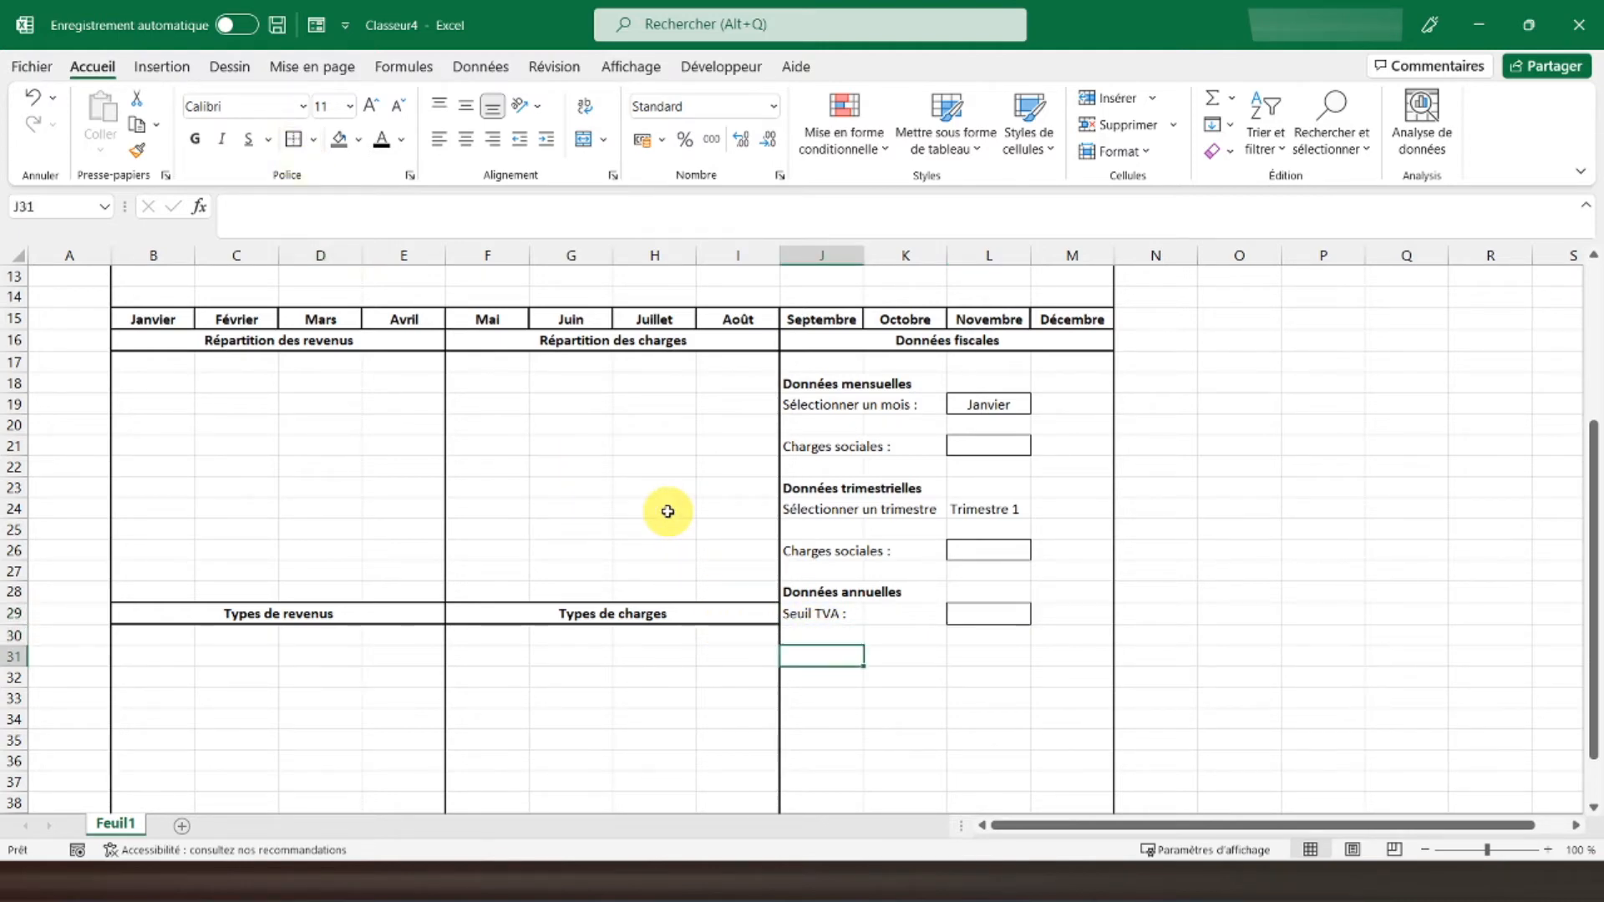
pyautogui.write('Seuil')
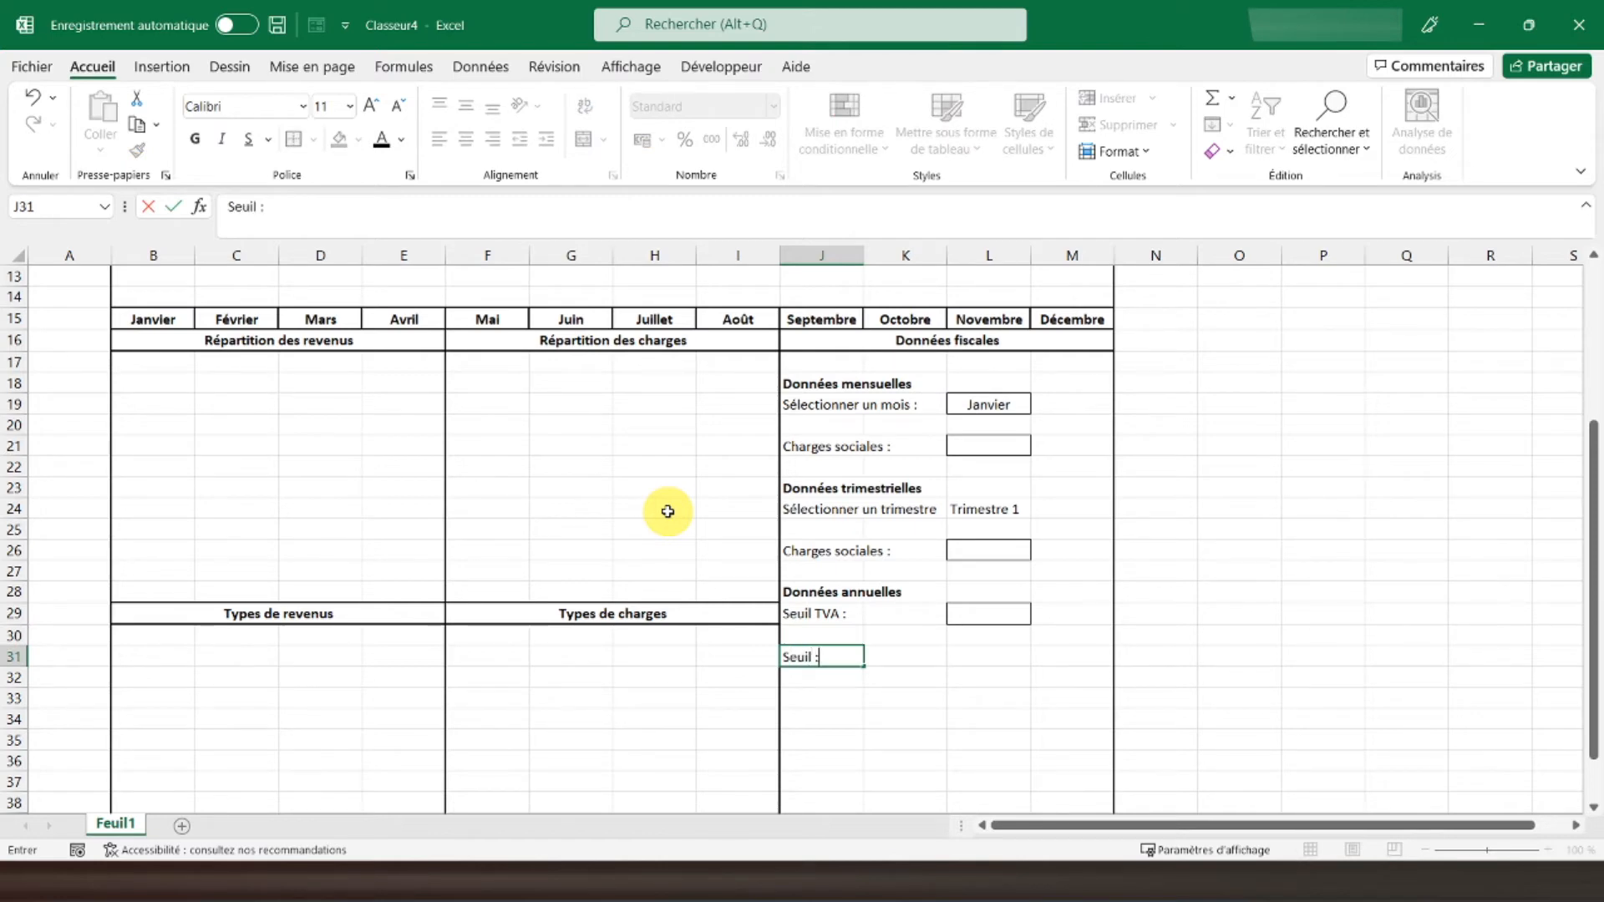
pyautogui.write(' micro')
pyautogui.press('Return')
pyautogui.press('Up')
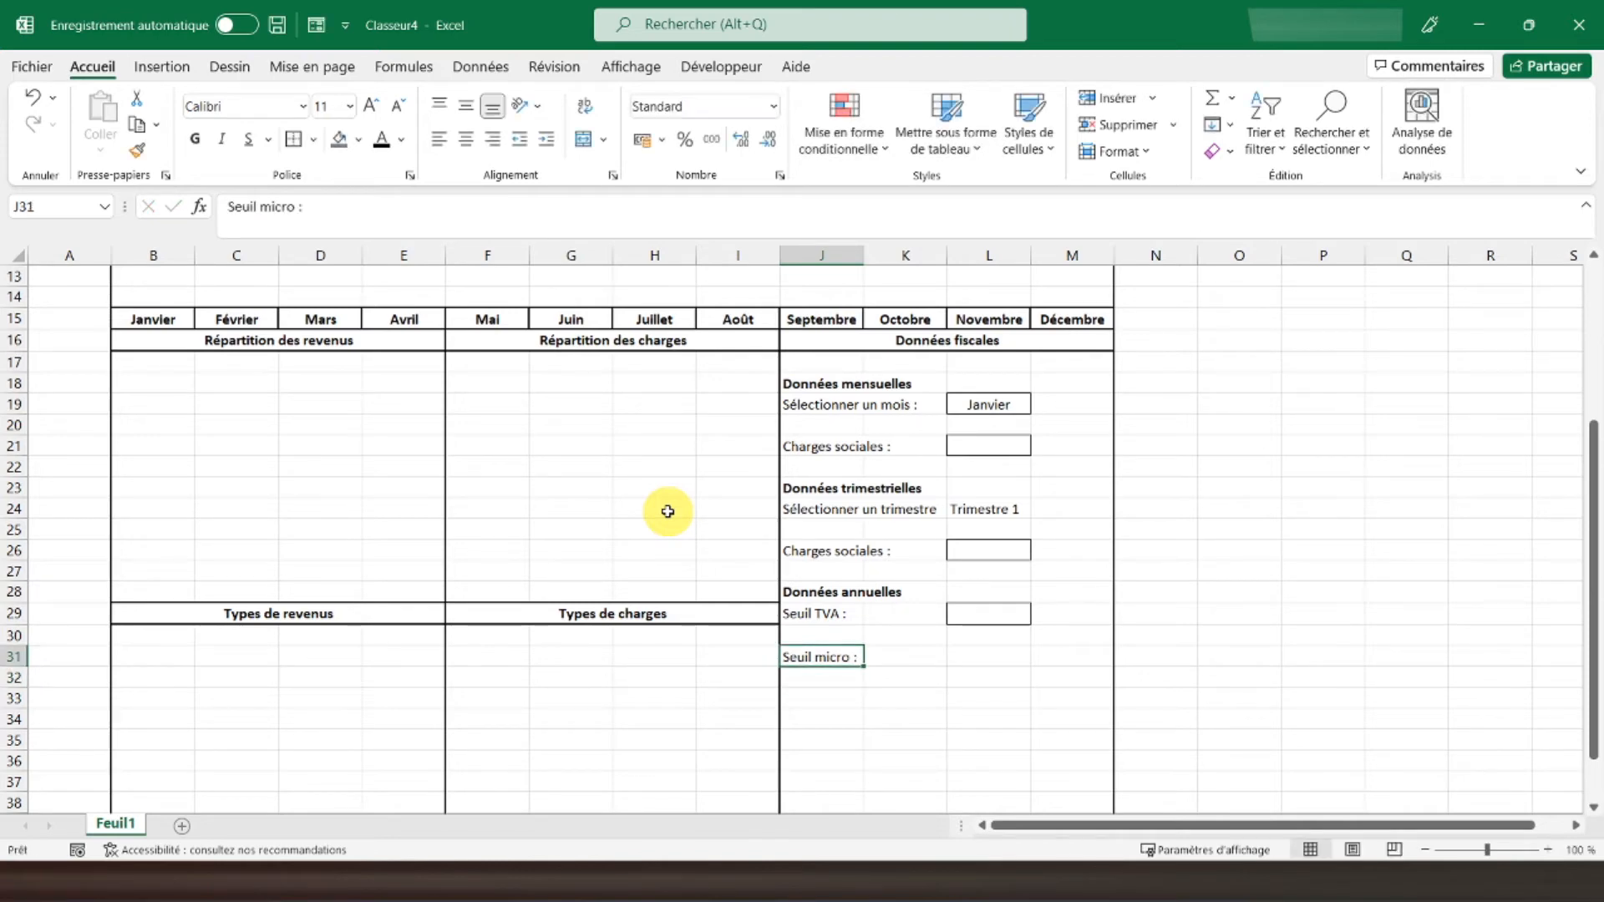
pyautogui.press('Right')
pyautogui.press('Right')
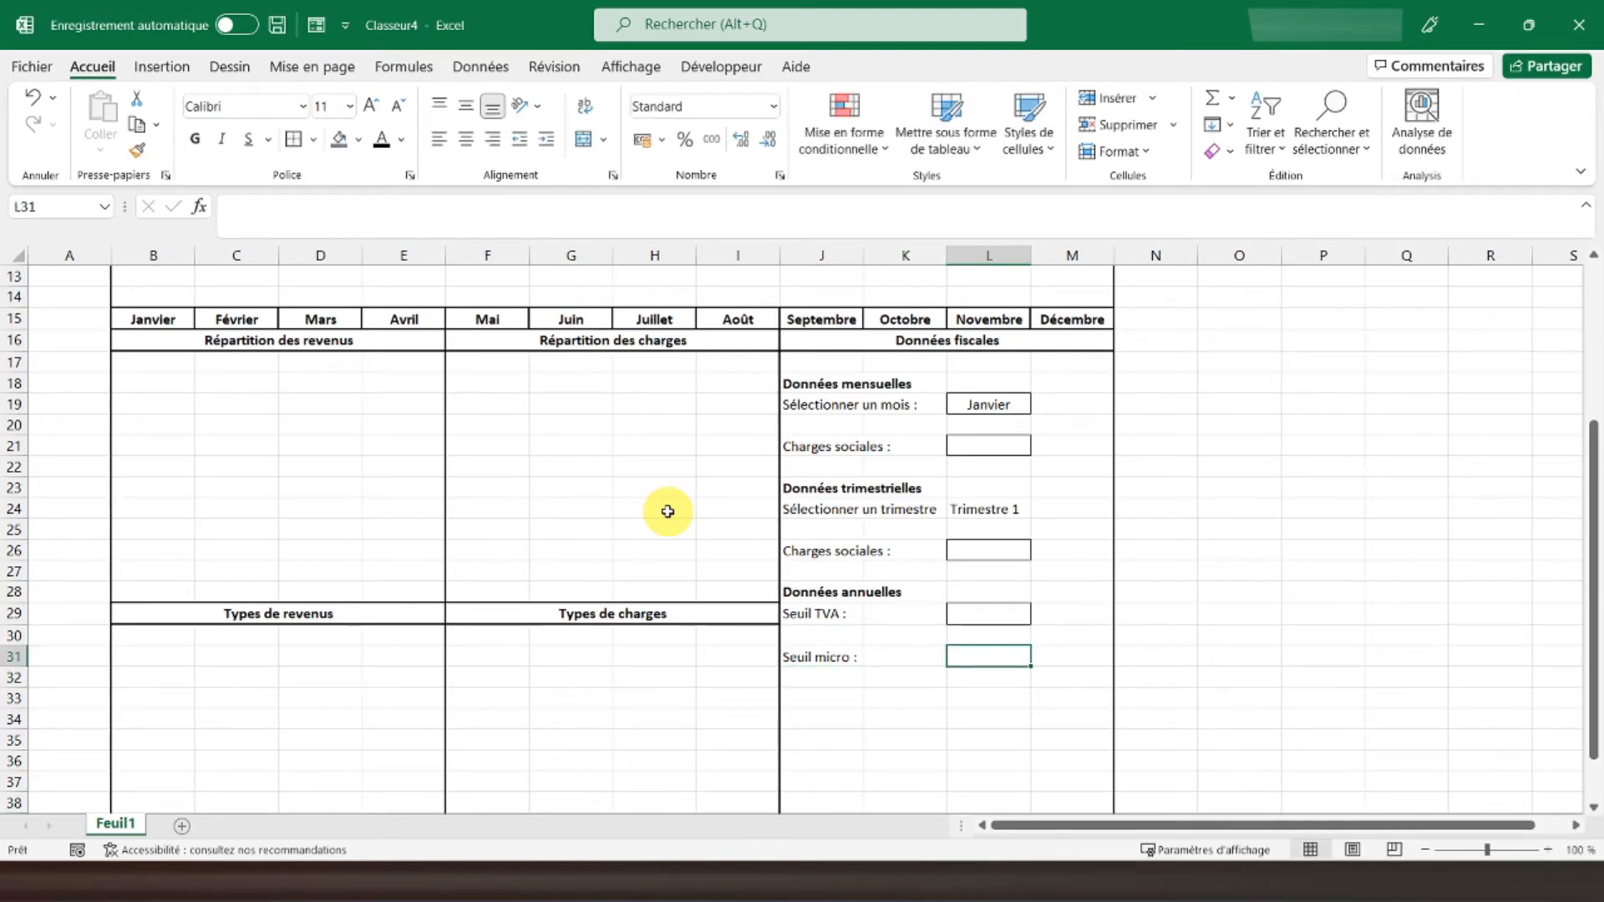
# Enter the label "CA à date :" in J33, leaving row 32 blank, and give L33 a thin outside border
pyautogui.click(797, 693)
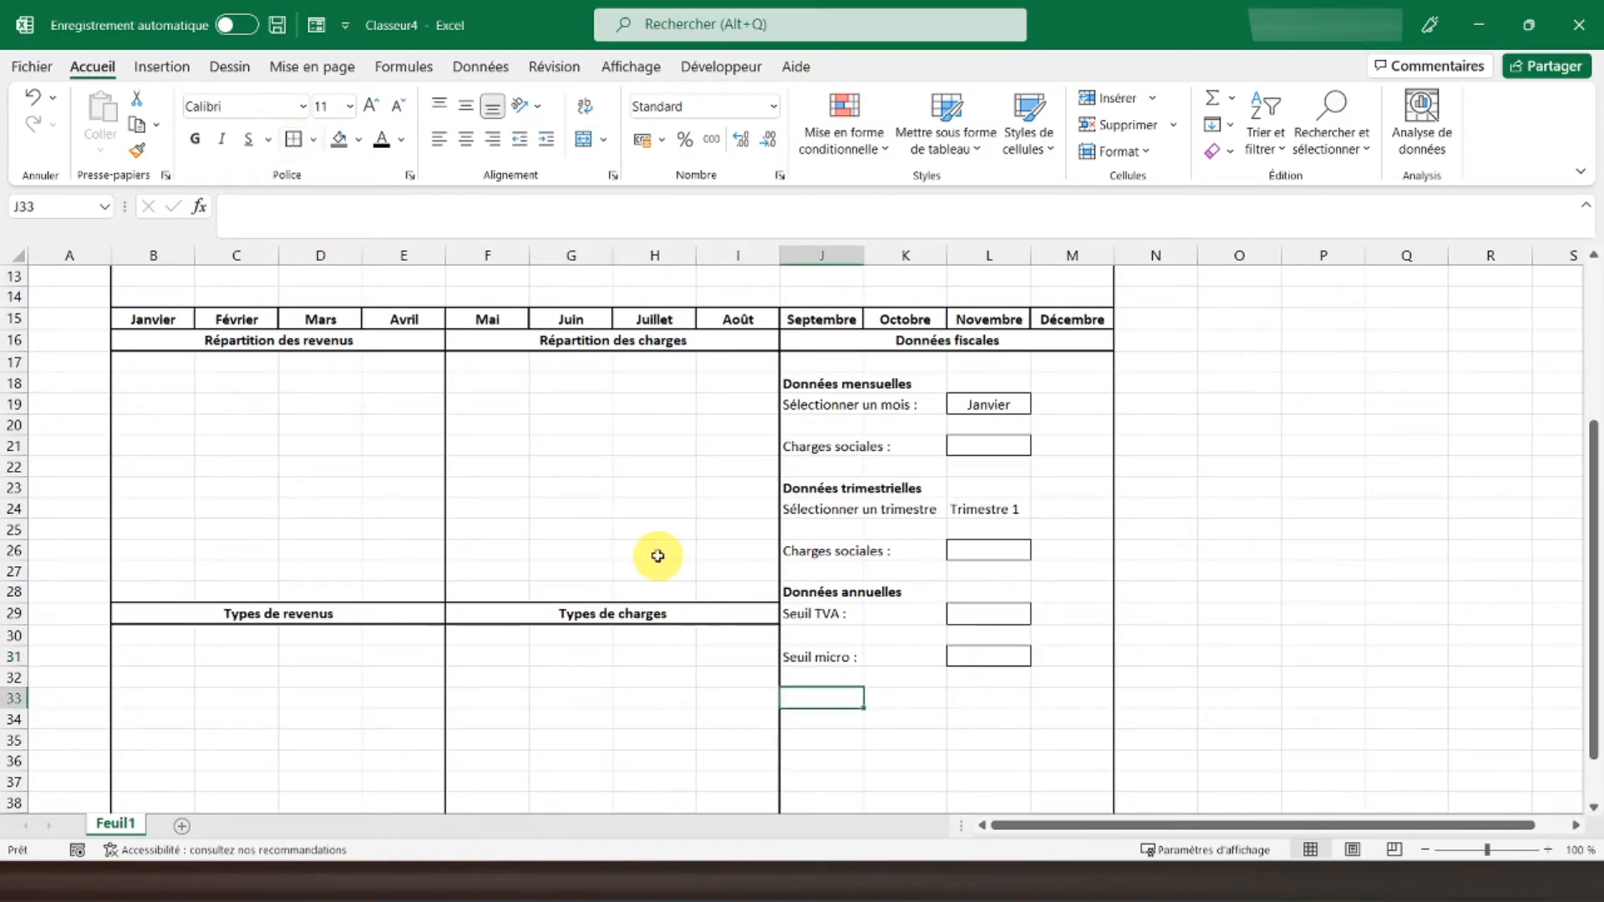
pyautogui.write('CA à date')
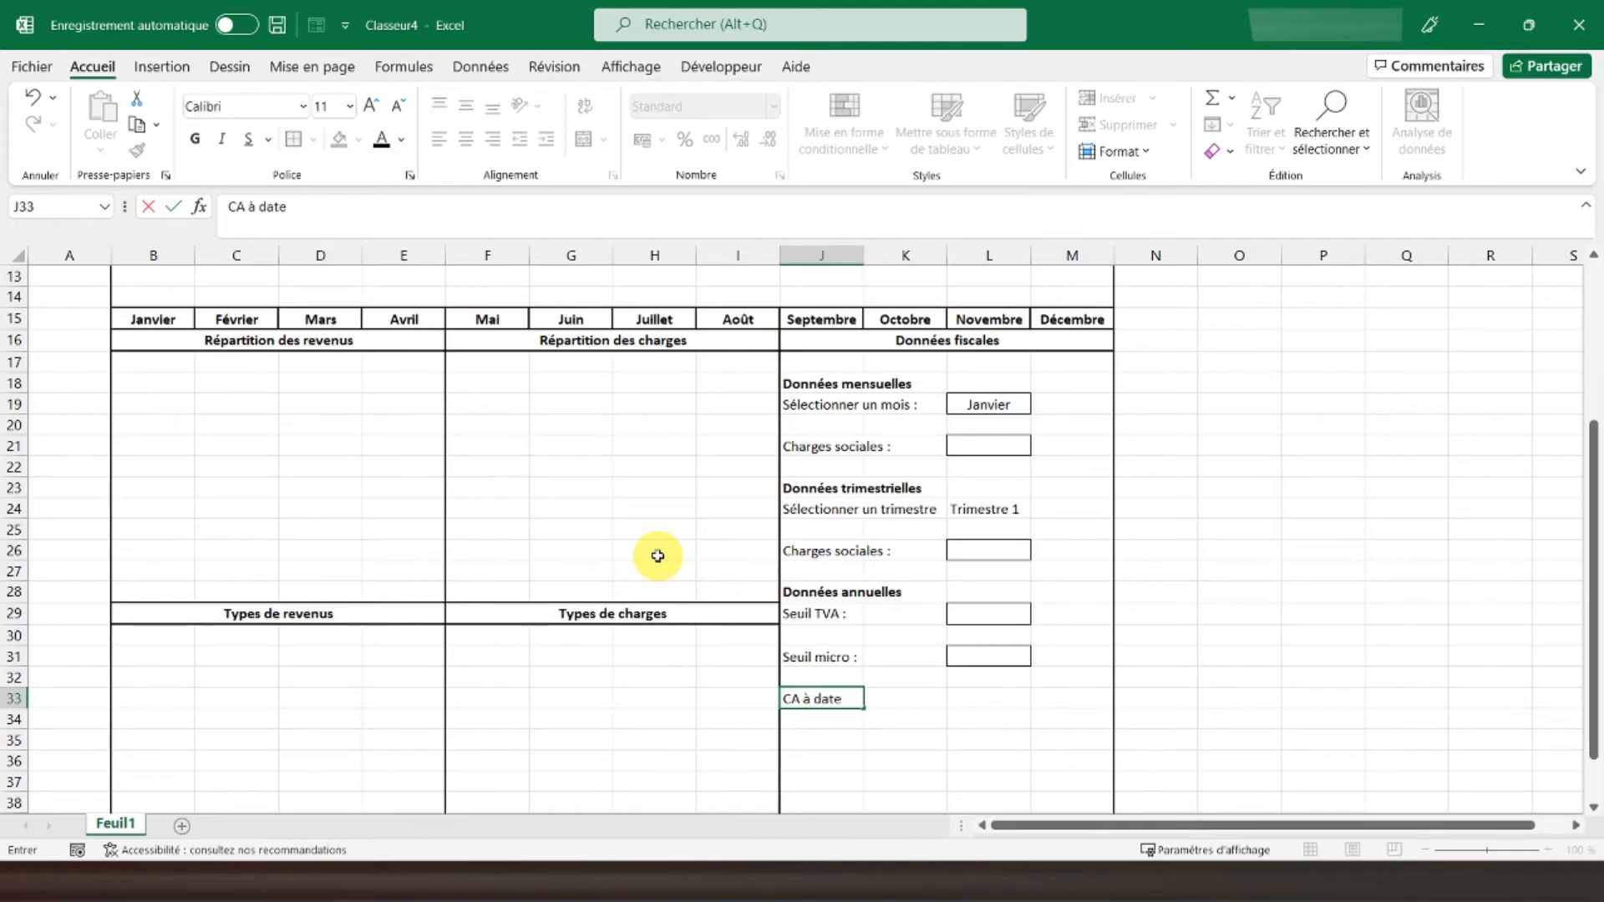
pyautogui.press('Return')
pyautogui.press('Up')
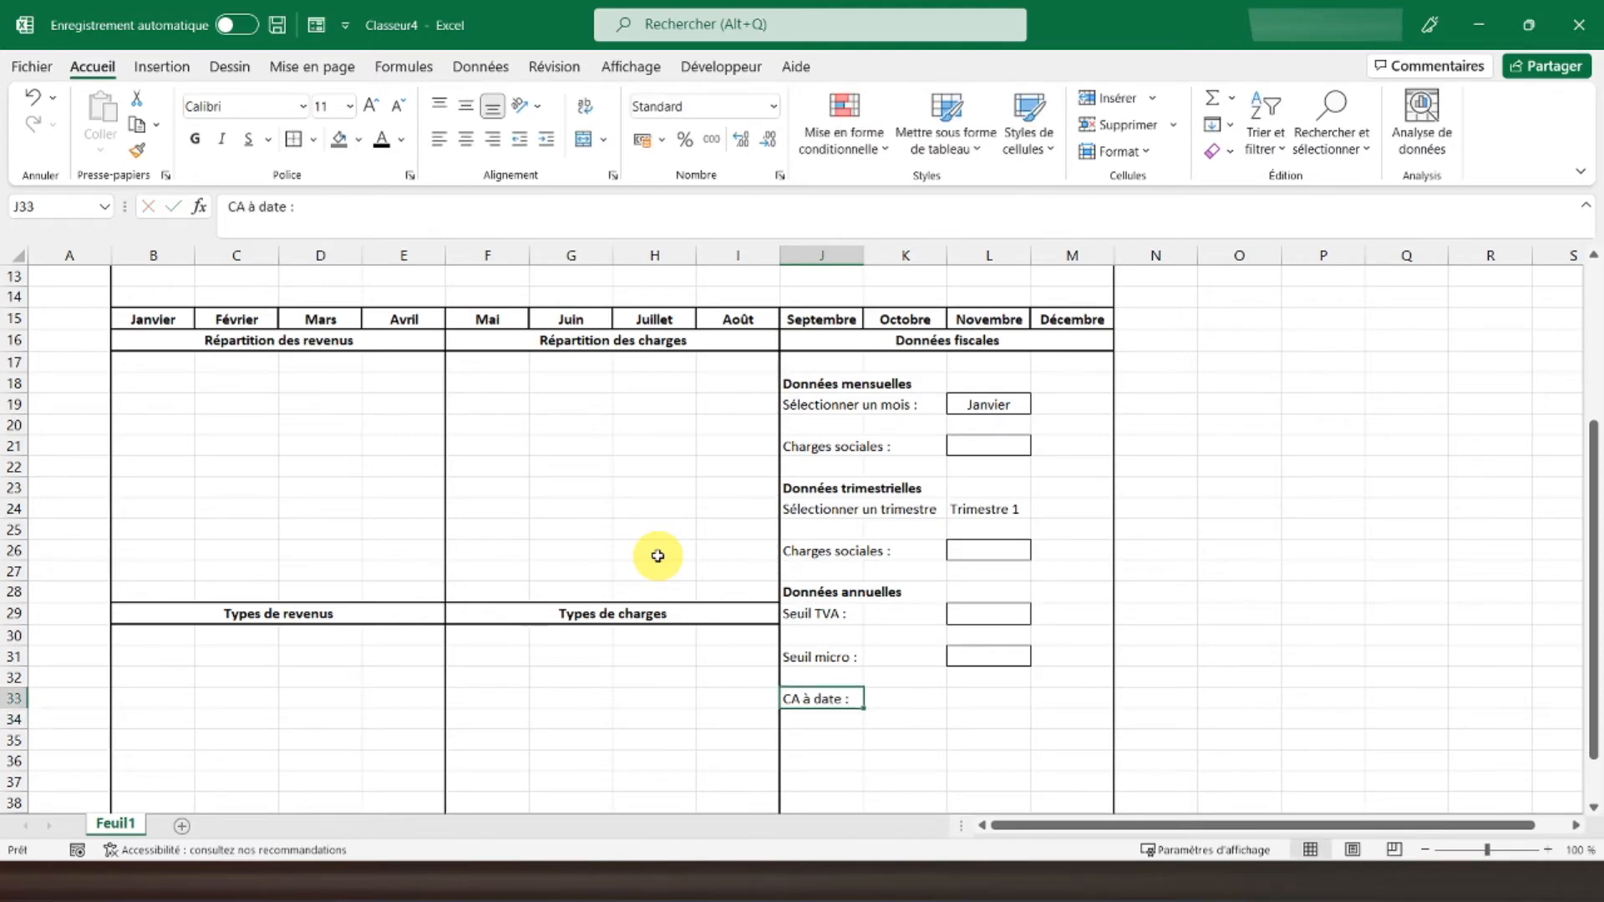
pyautogui.press('Right')
pyautogui.press('Right')
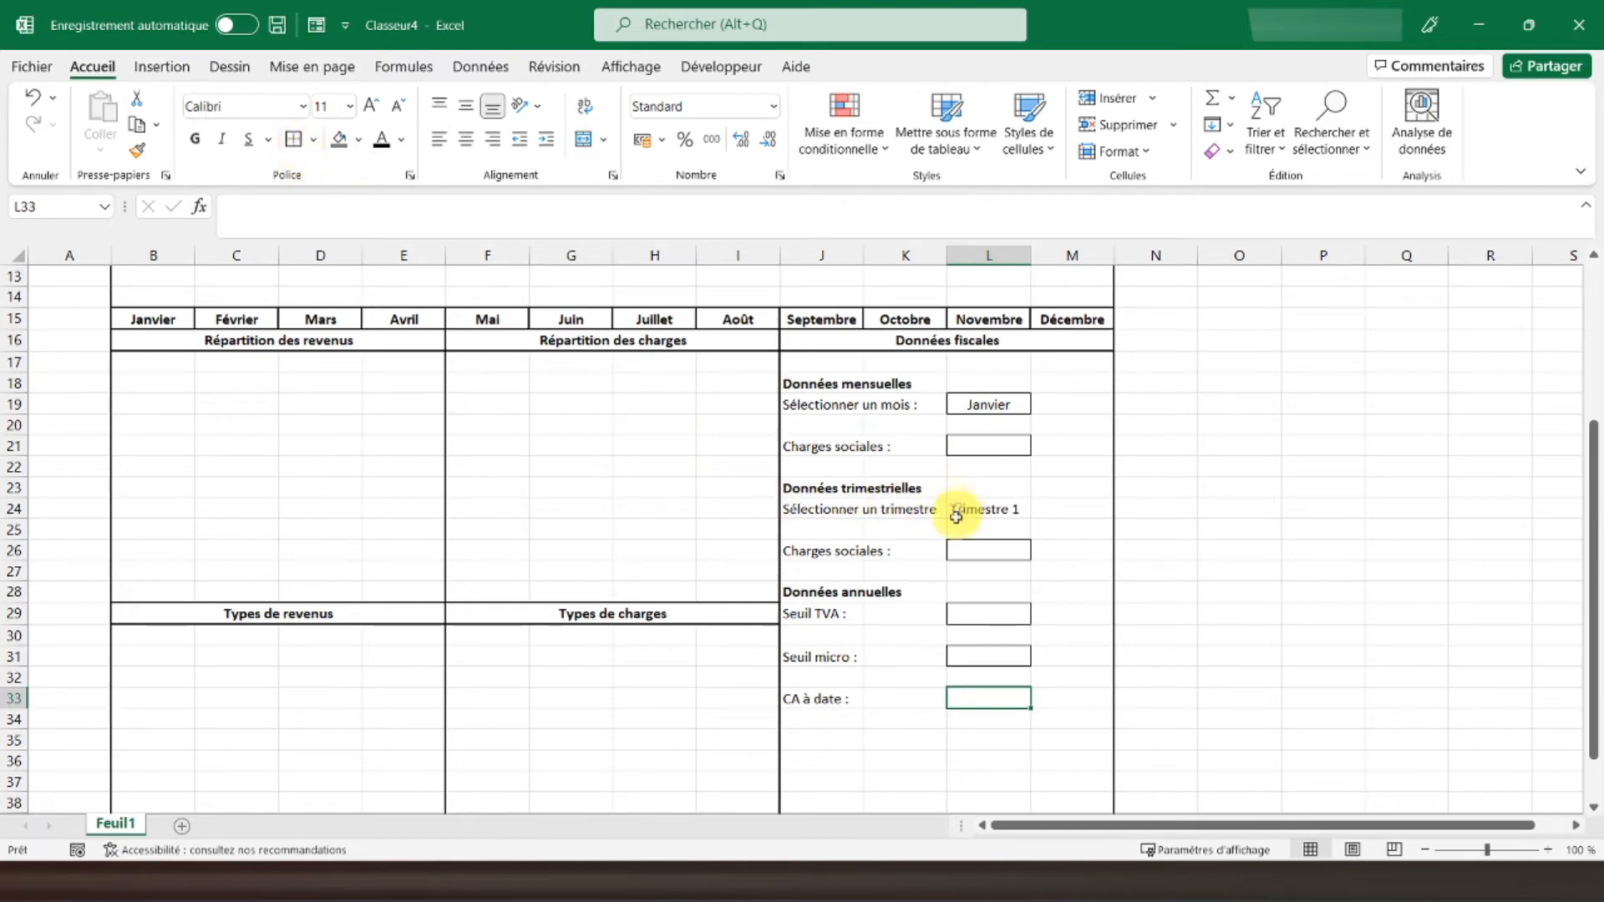
# Fill the two threshold cells L29 and L31 with light green
pyautogui.click(979, 619)
pyautogui.keyDown('ctrl'); pyautogui.click(974, 654); pyautogui.keyUp('ctrl')
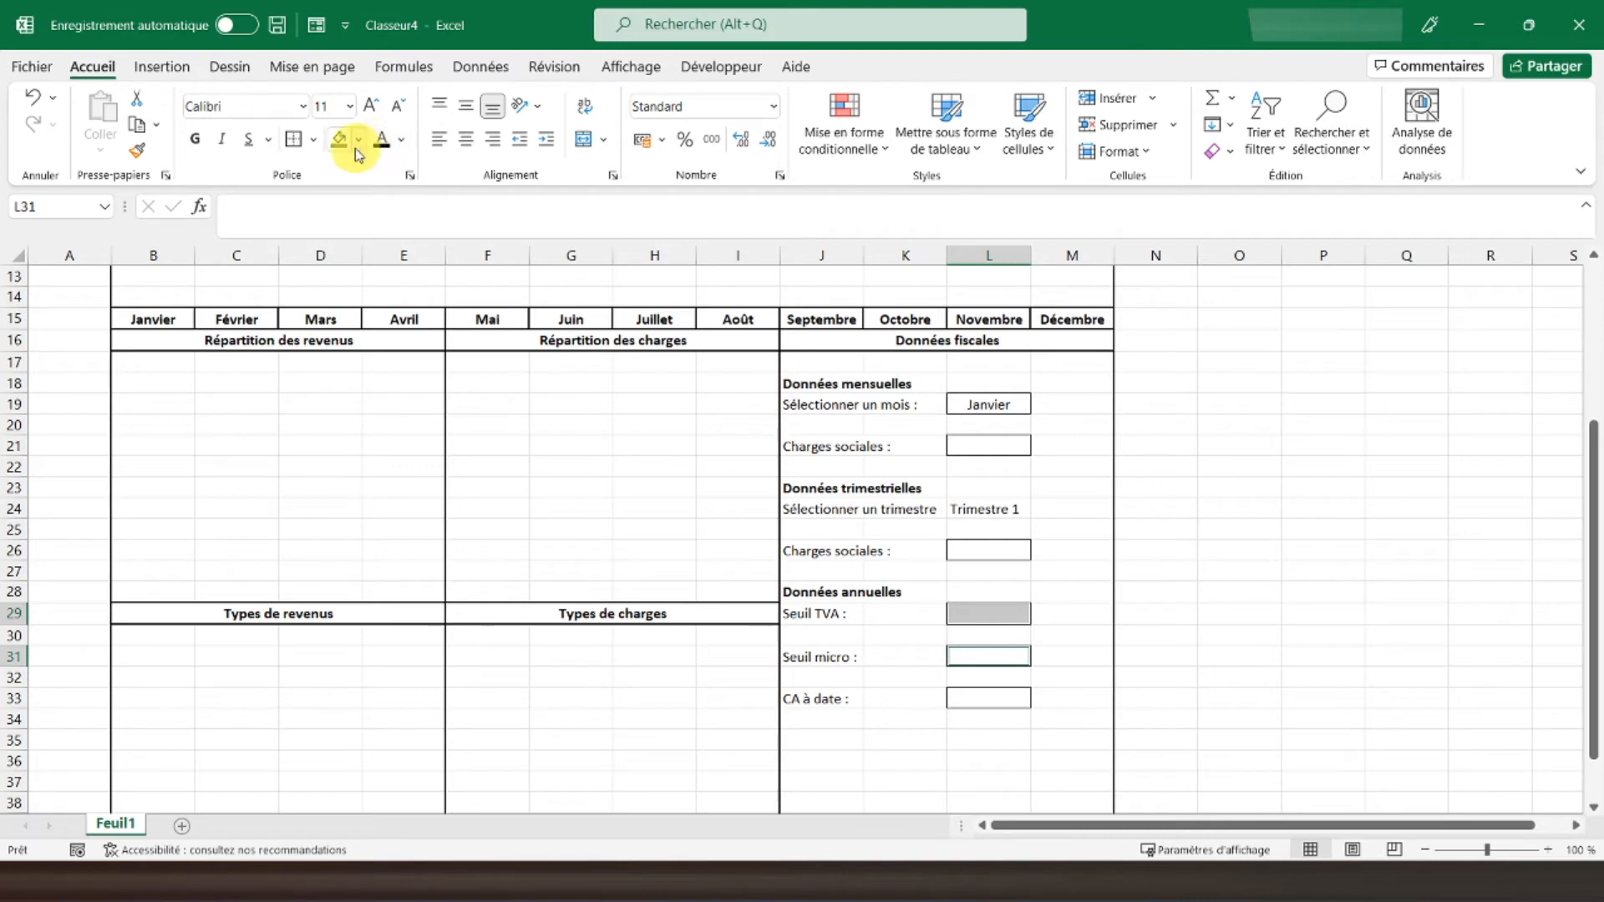
pyautogui.click(359, 141)
pyautogui.click(486, 222)
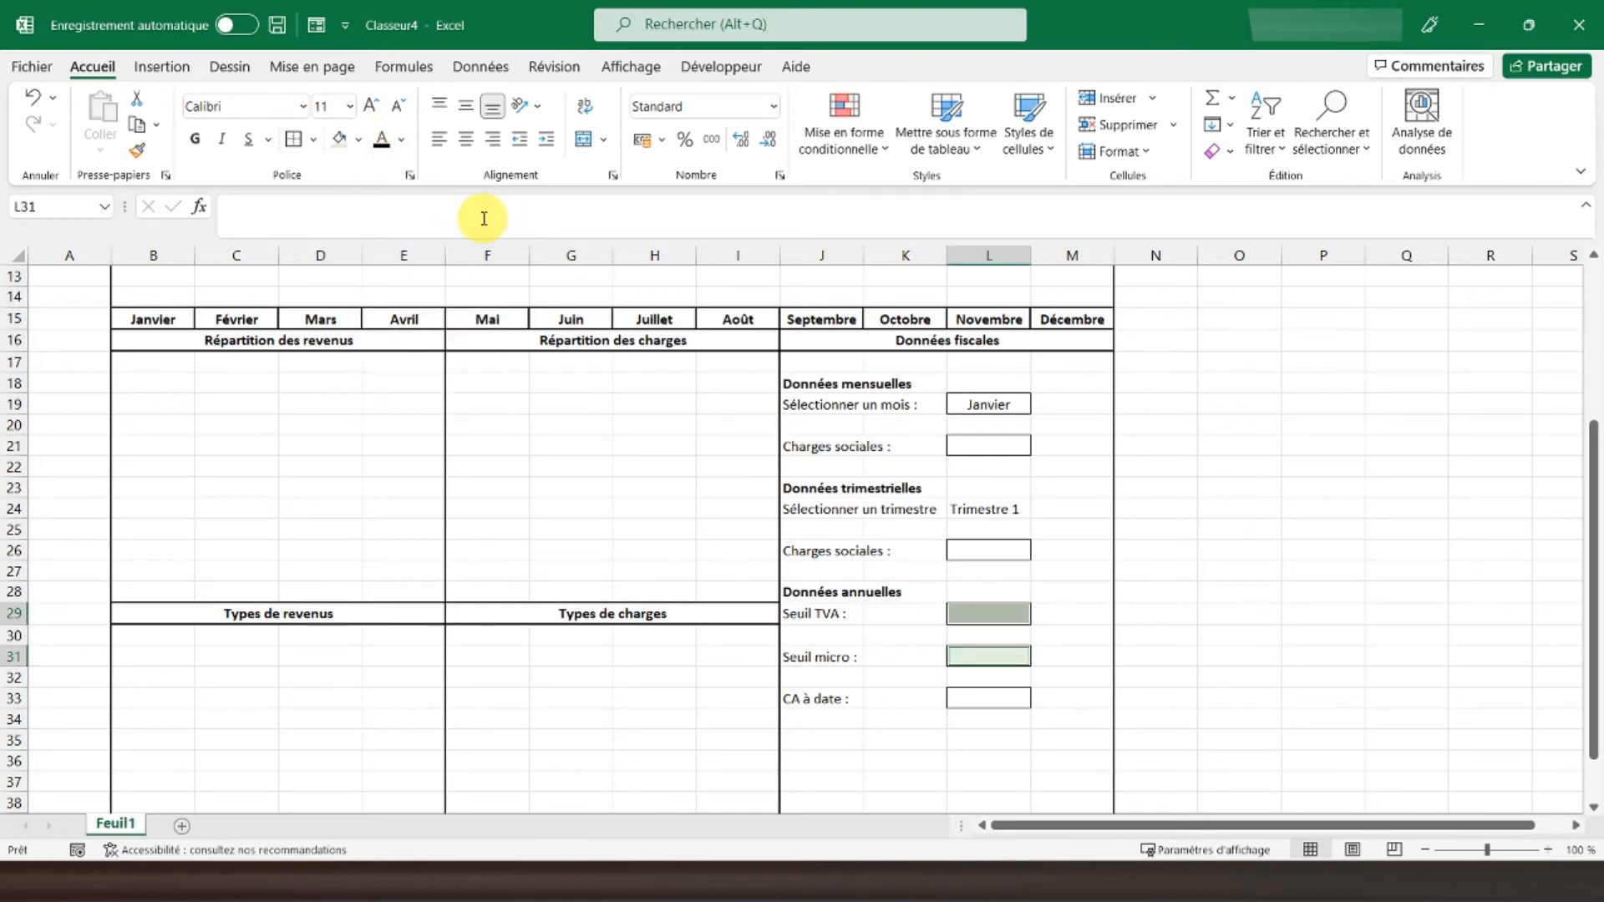
pyautogui.click(848, 678)
# Enter the label "Charges sociales globales" in J35, leaving row 34 blank, and select L35 beside it
pyautogui.click(821, 746)
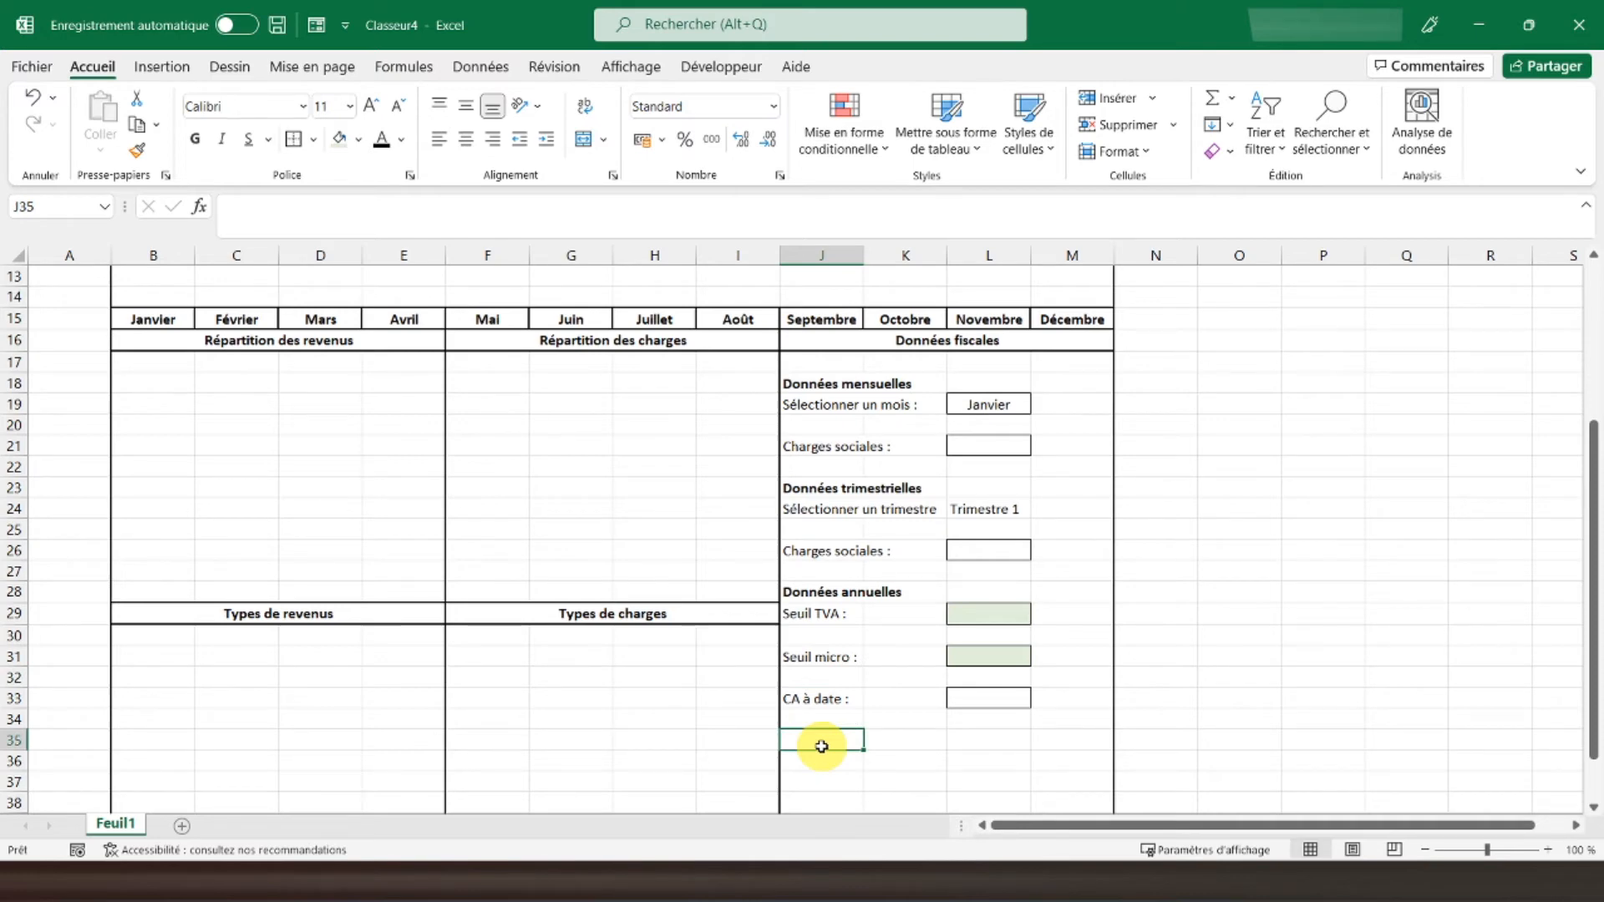
pyautogui.write('Charges sociales')
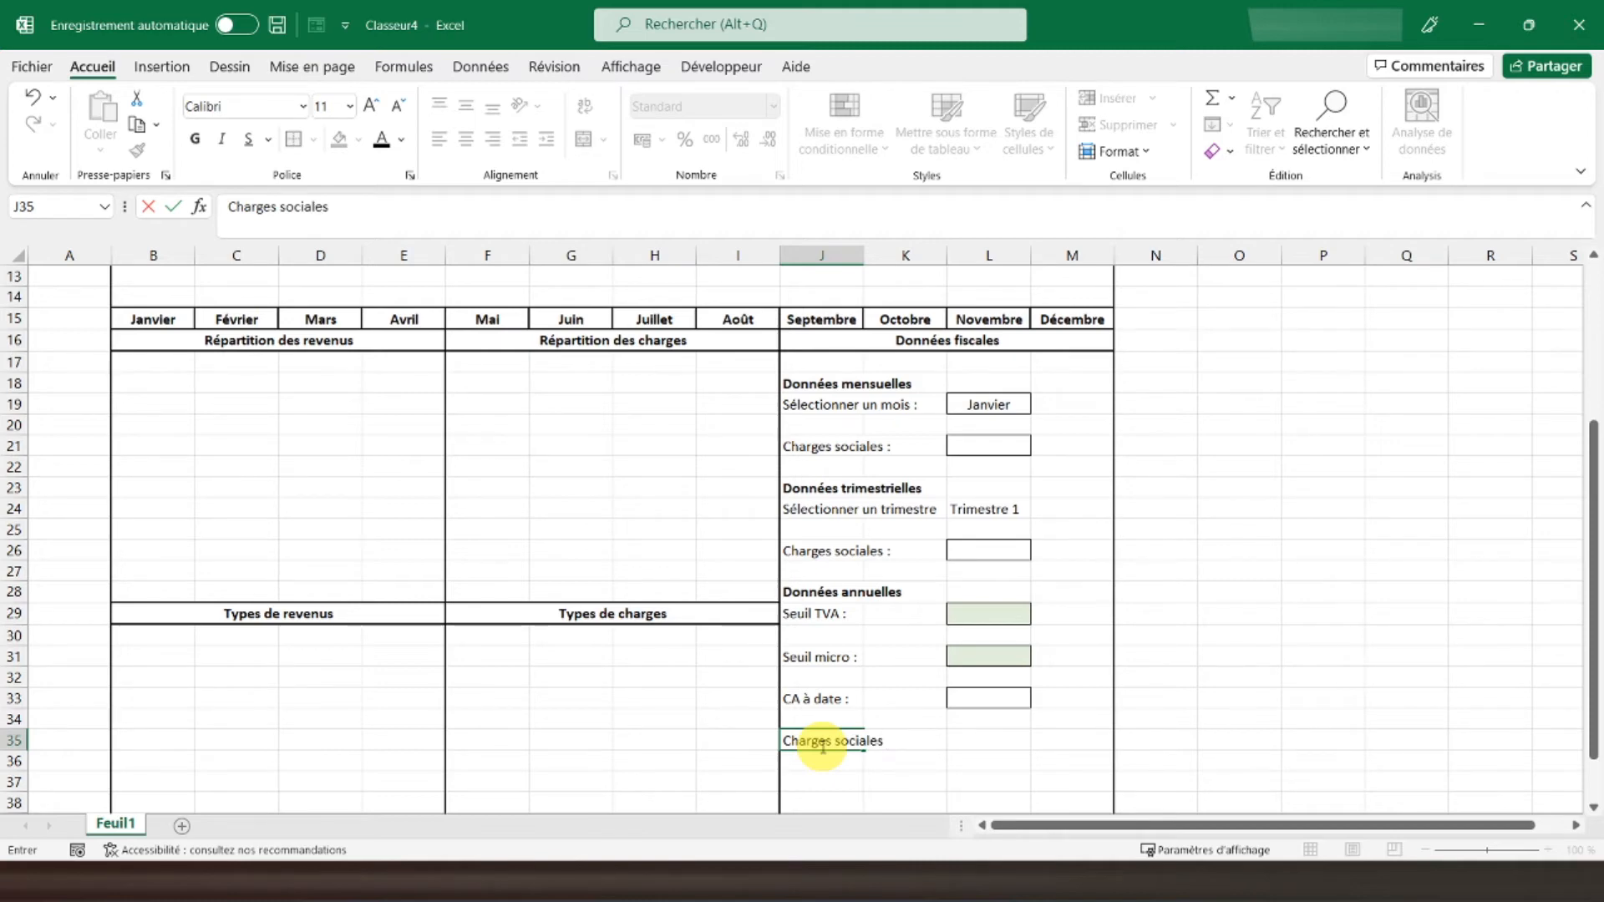
pyautogui.write(' globales')
pyautogui.press('Return')
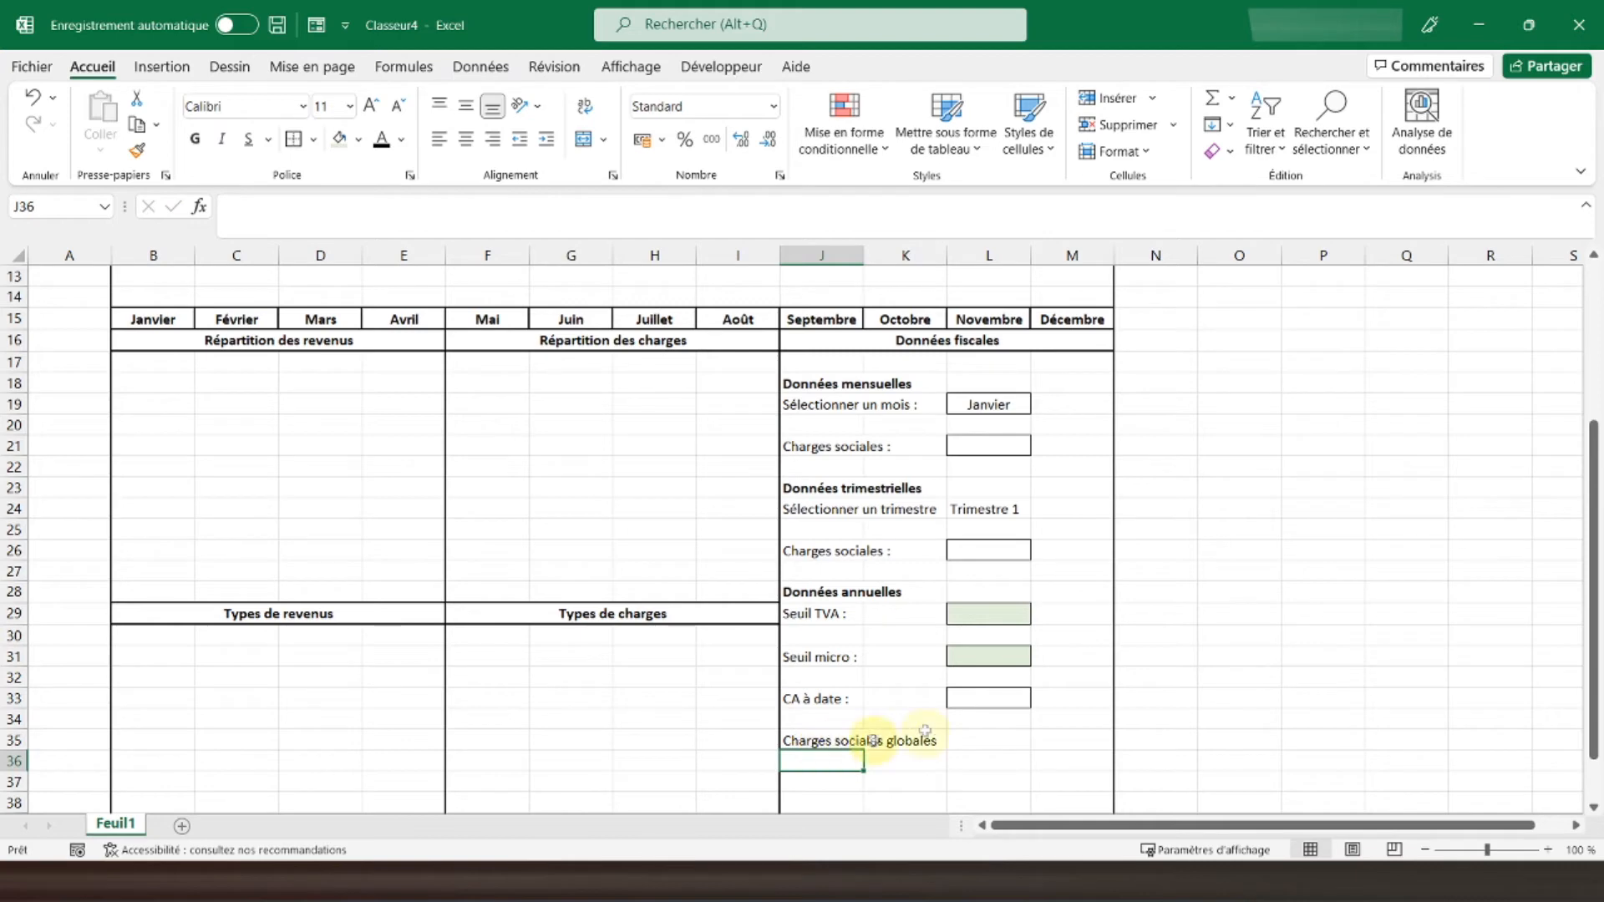
pyautogui.click(986, 739)
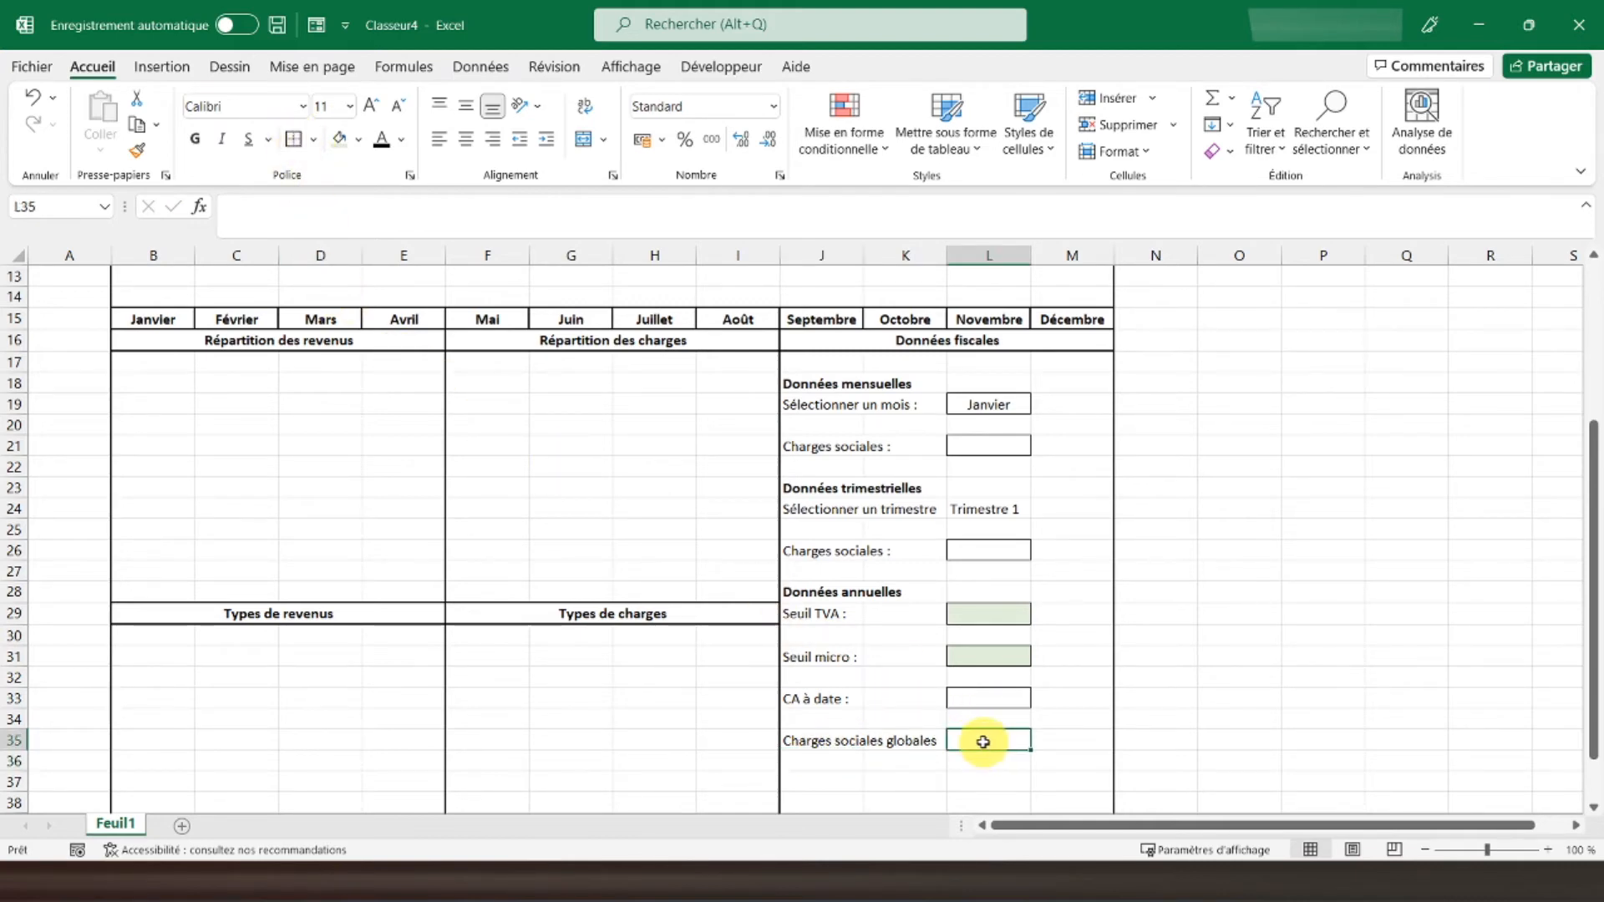
pyautogui.scroll(-3, 1053, 711)
pyautogui.scroll(7, 991, 643)
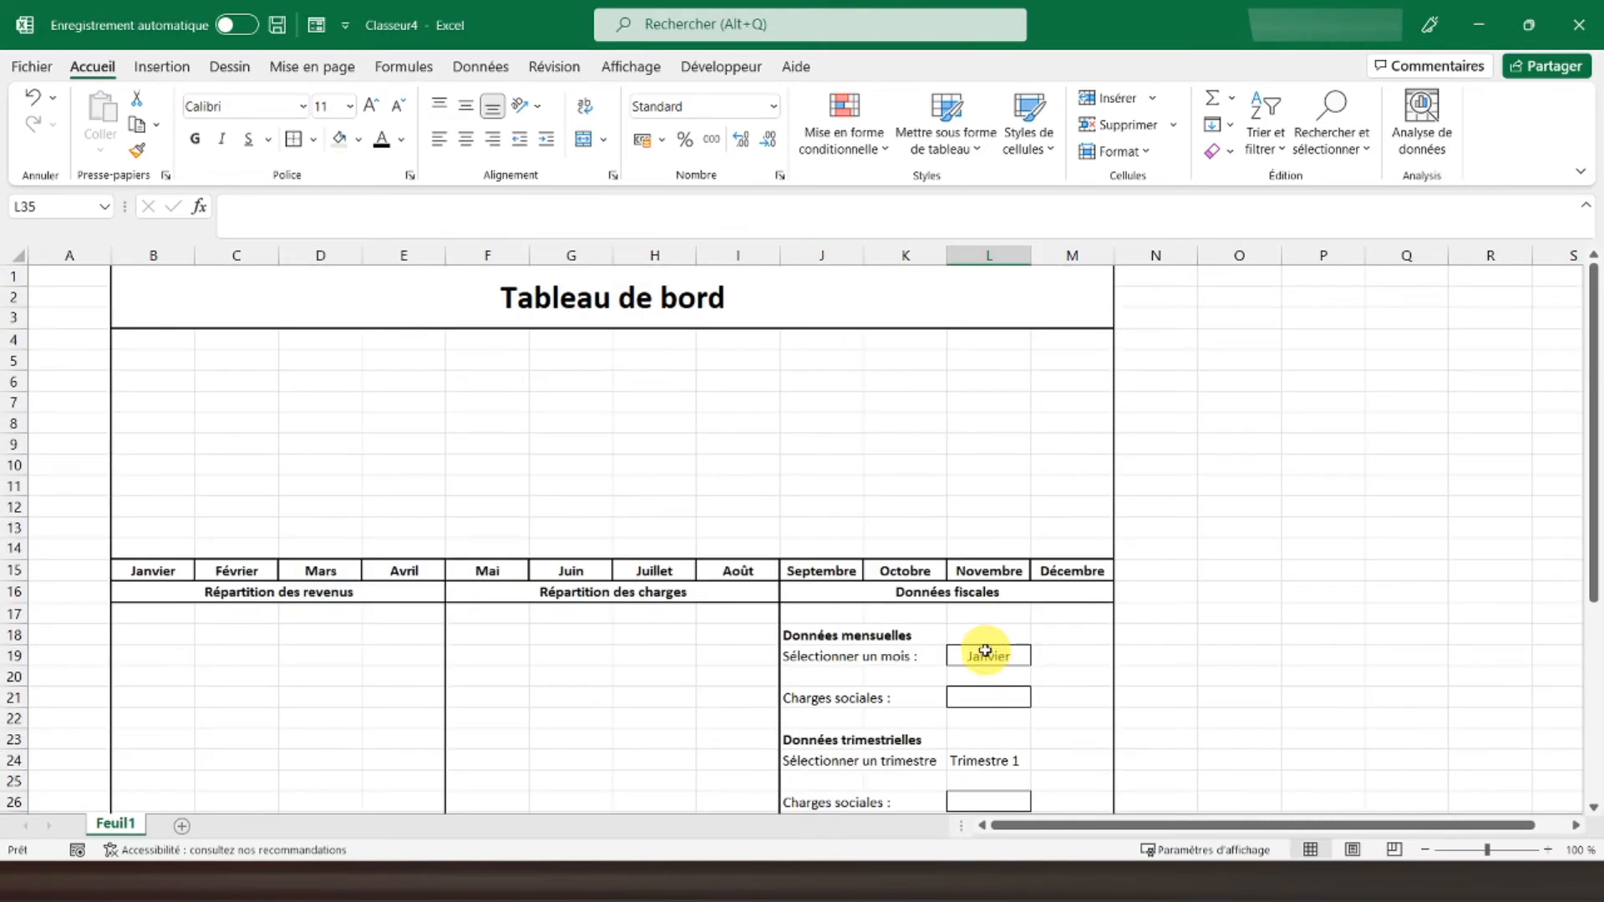
pyautogui.click(187, 293)
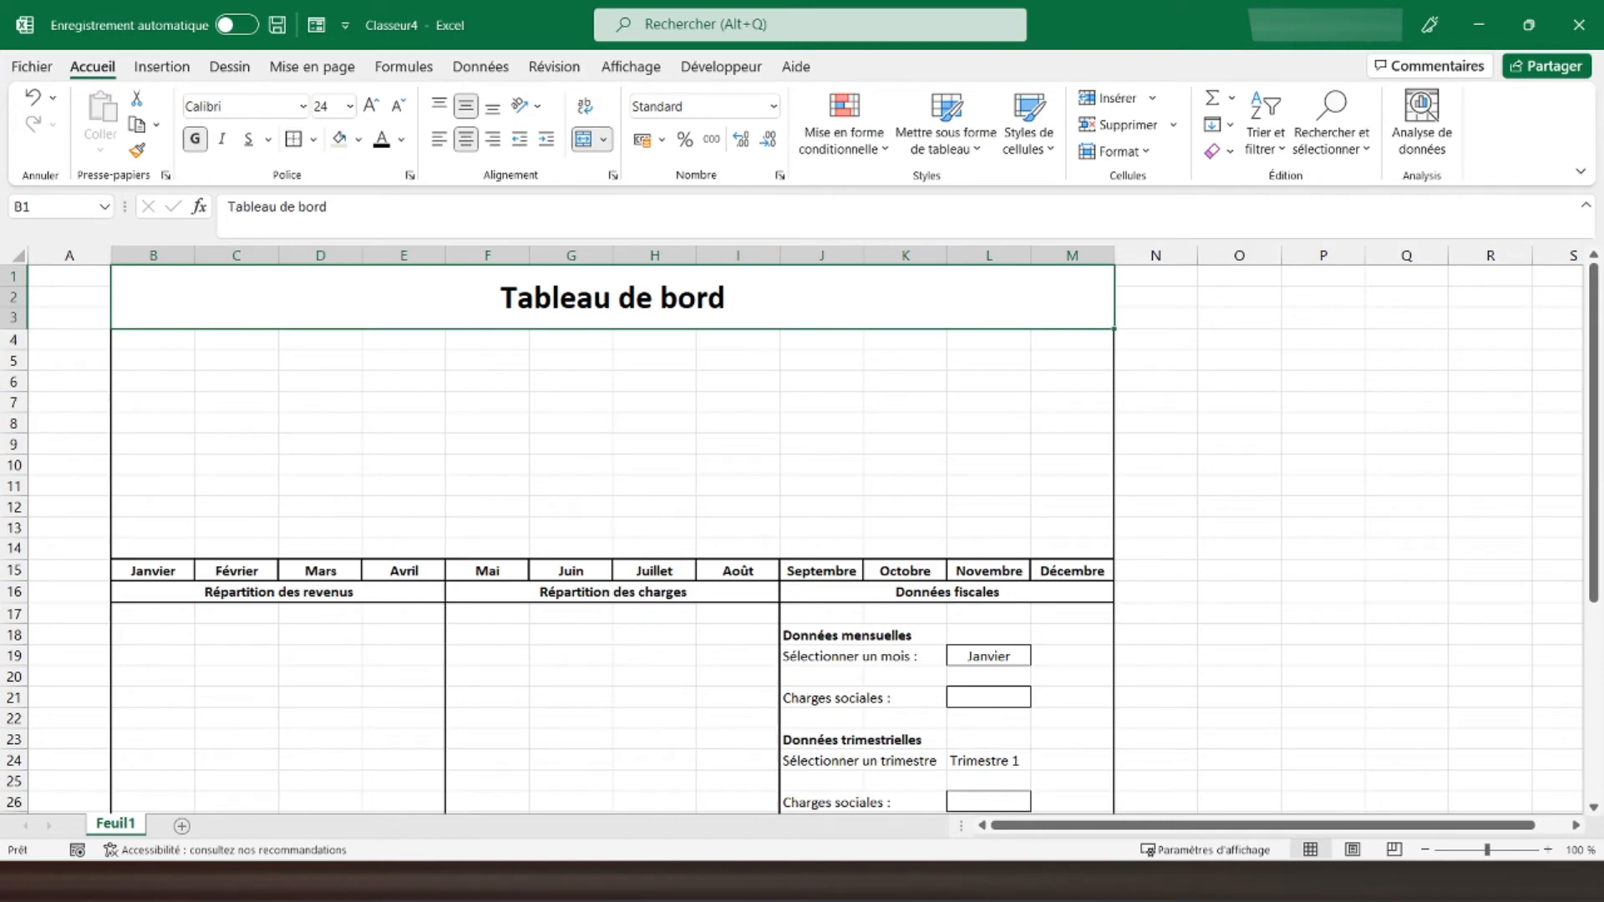
pyautogui.hotkey('alt', 'Tab')
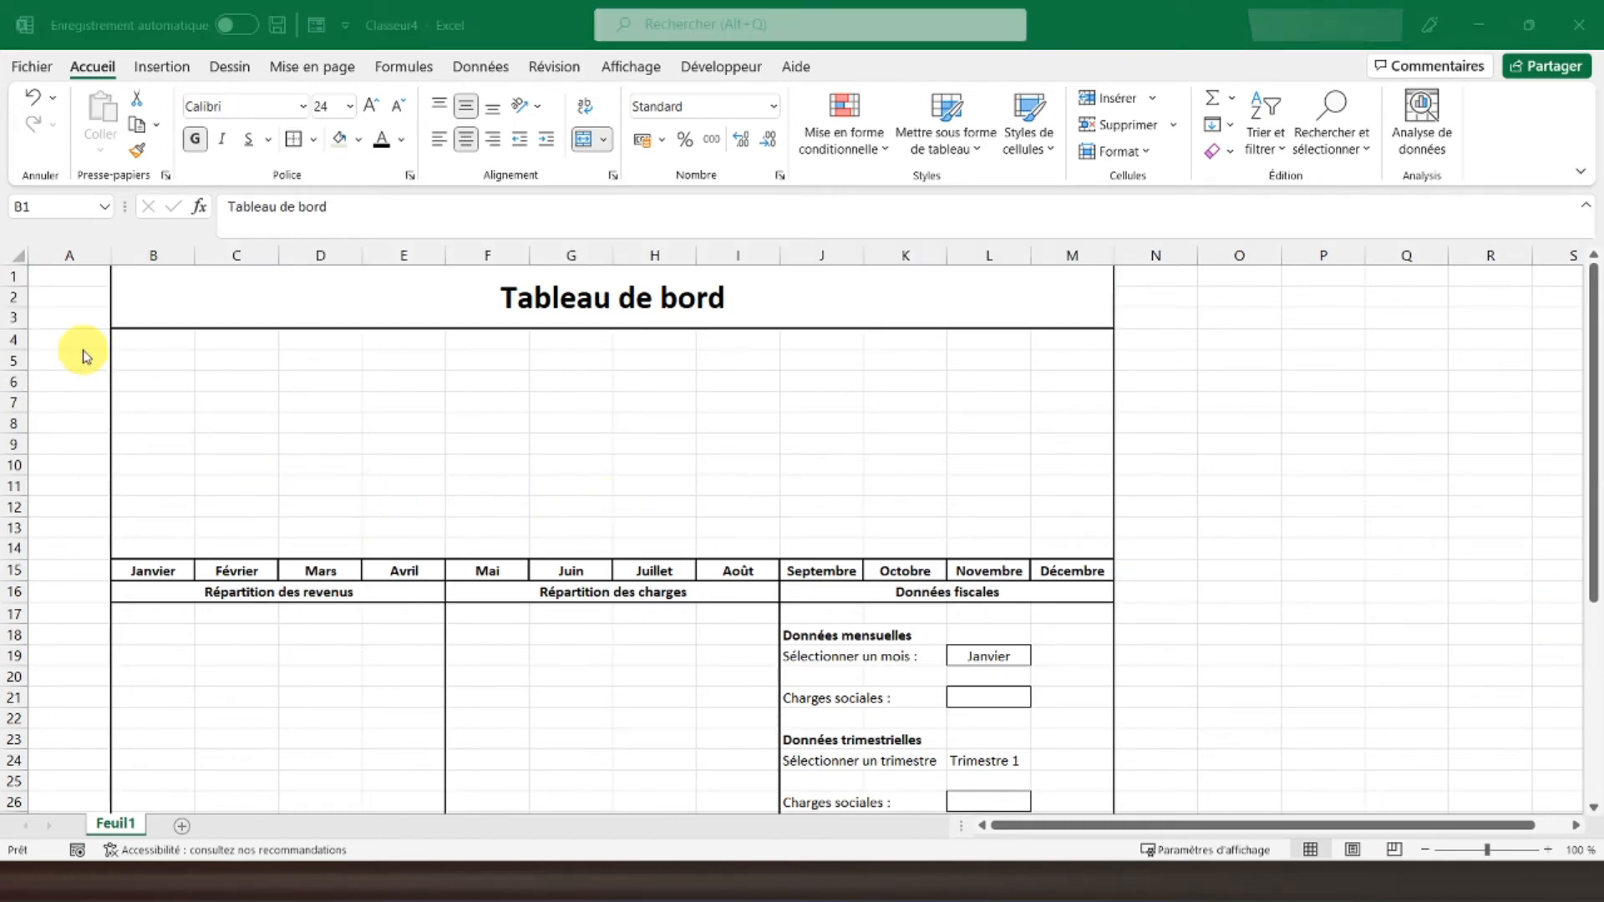
pyautogui.click(85, 277)
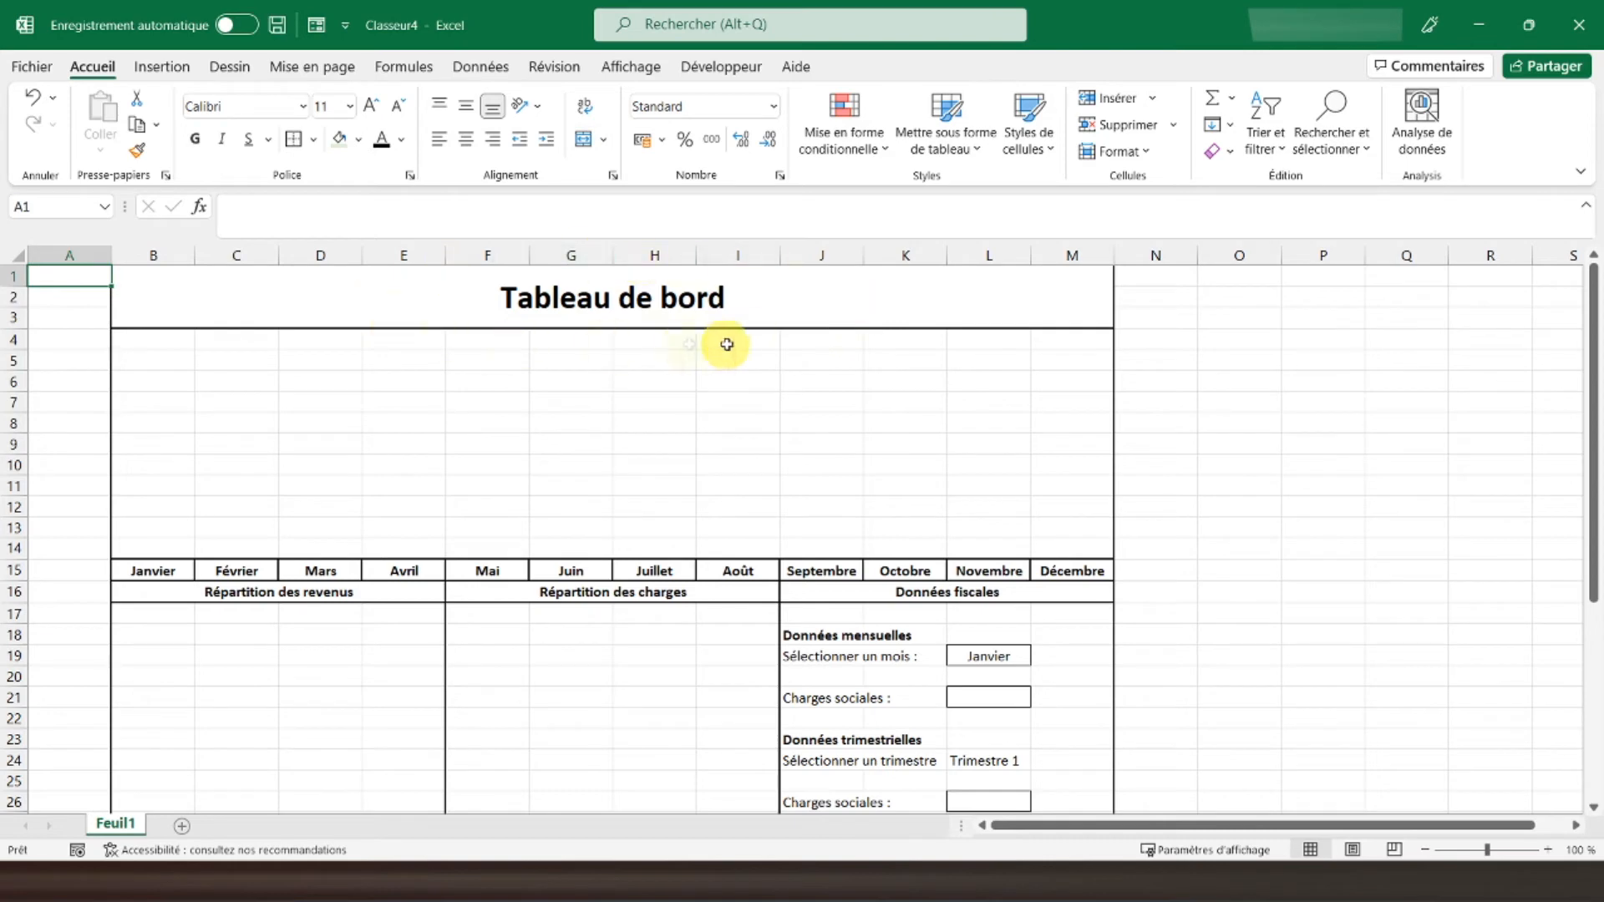
# Rename the Feuil1 sheet as "Tableau de bord" and hide its gridlines
pyautogui.doubleClick(132, 827)
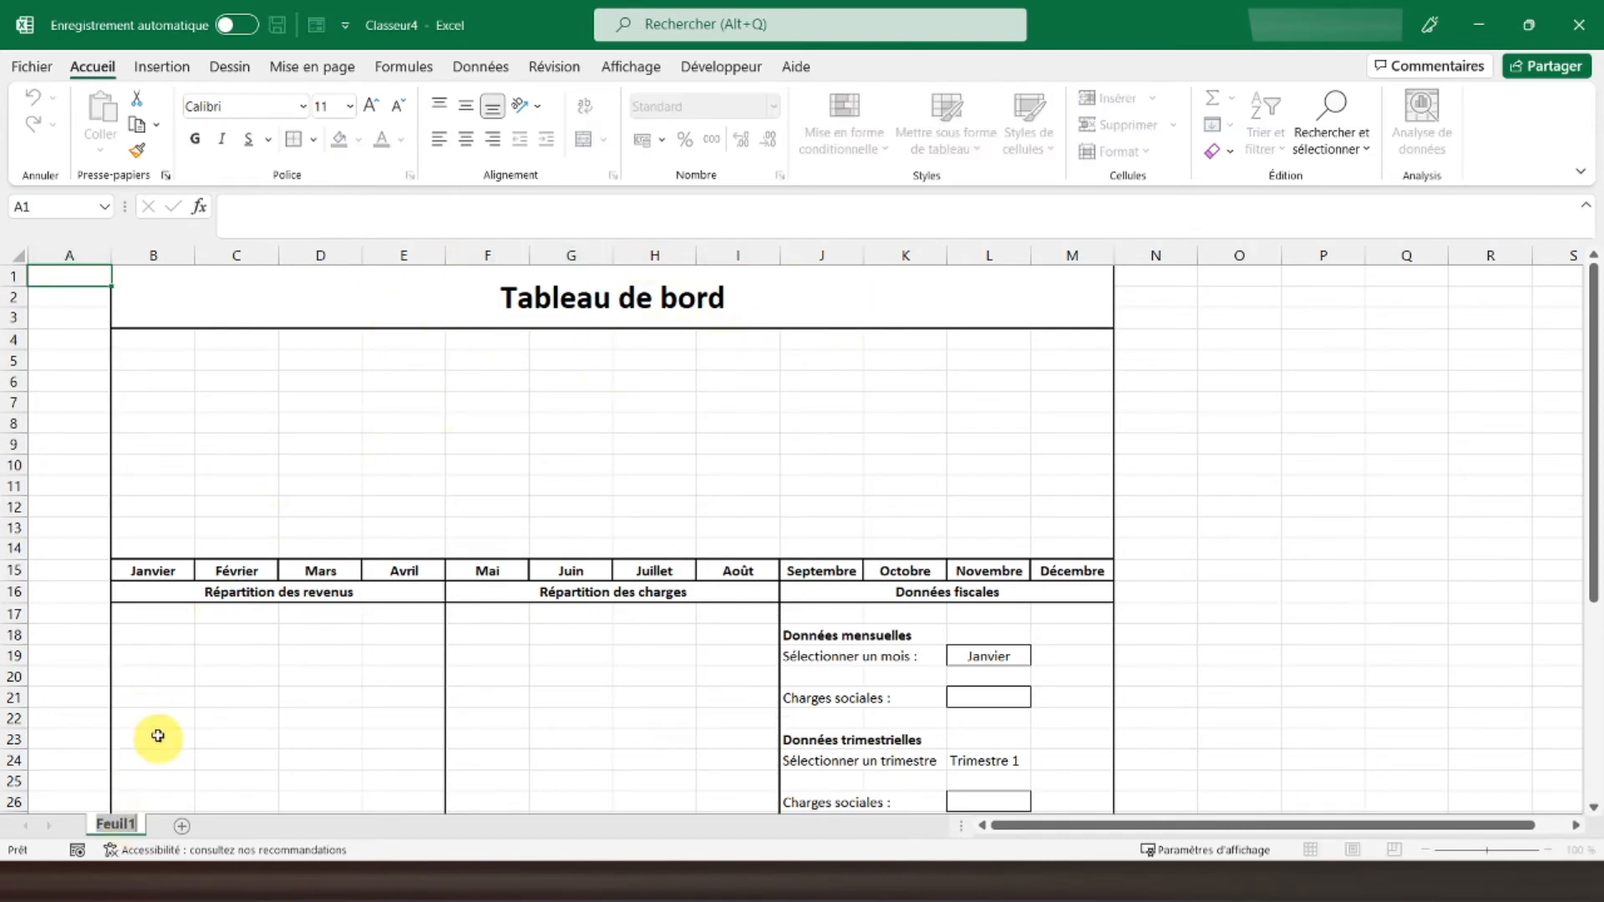
pyautogui.write('Ta')
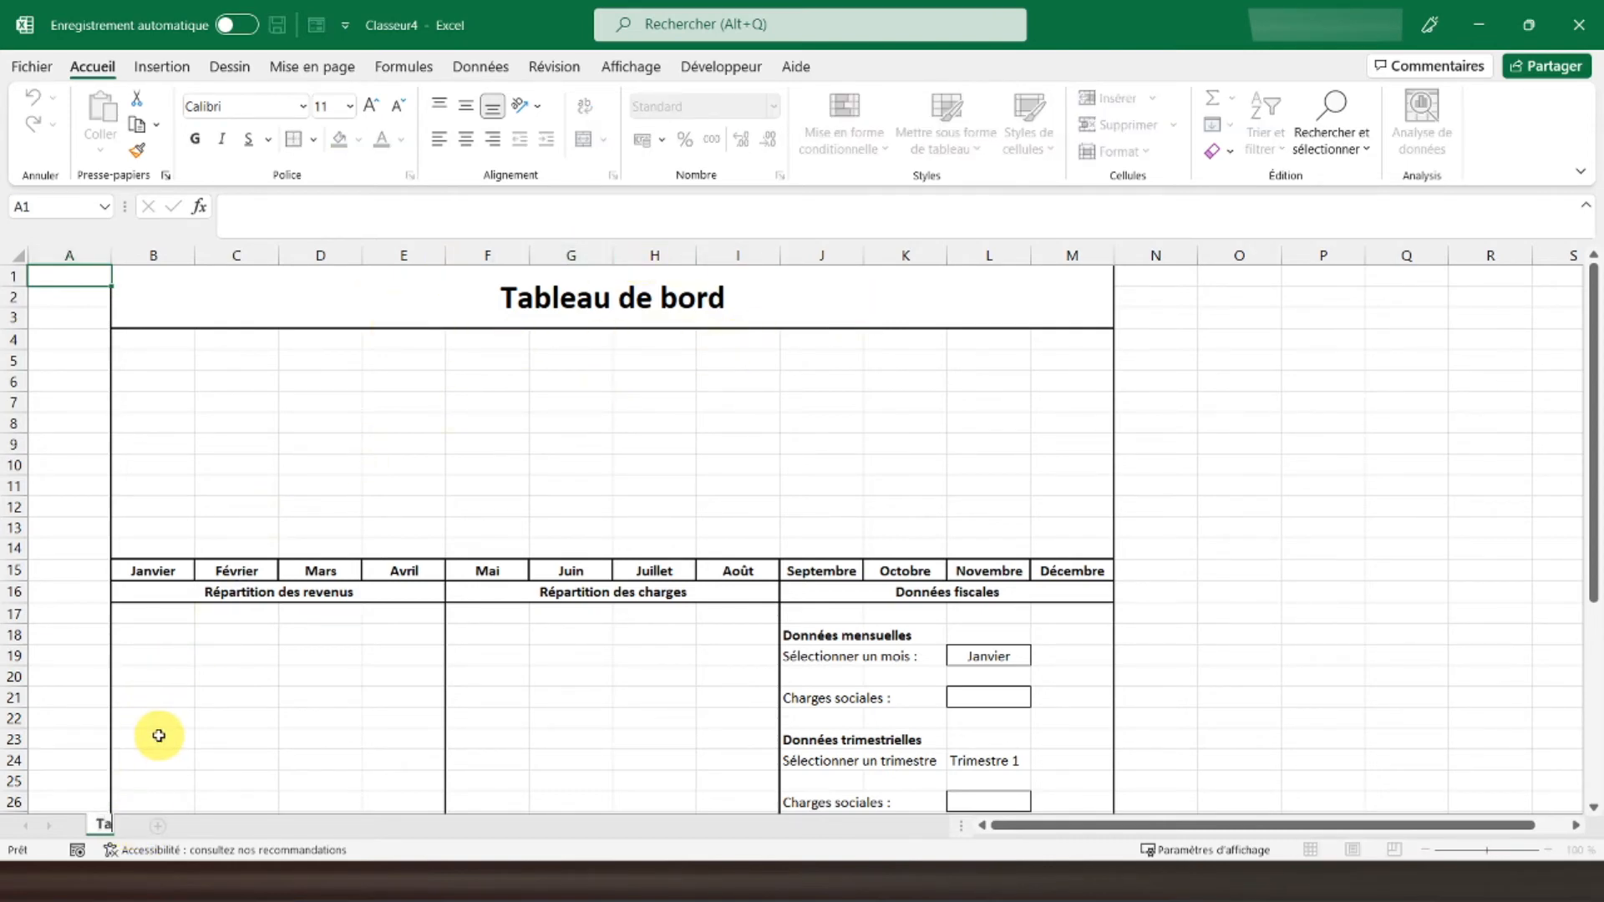
pyautogui.write('bleau de bord')
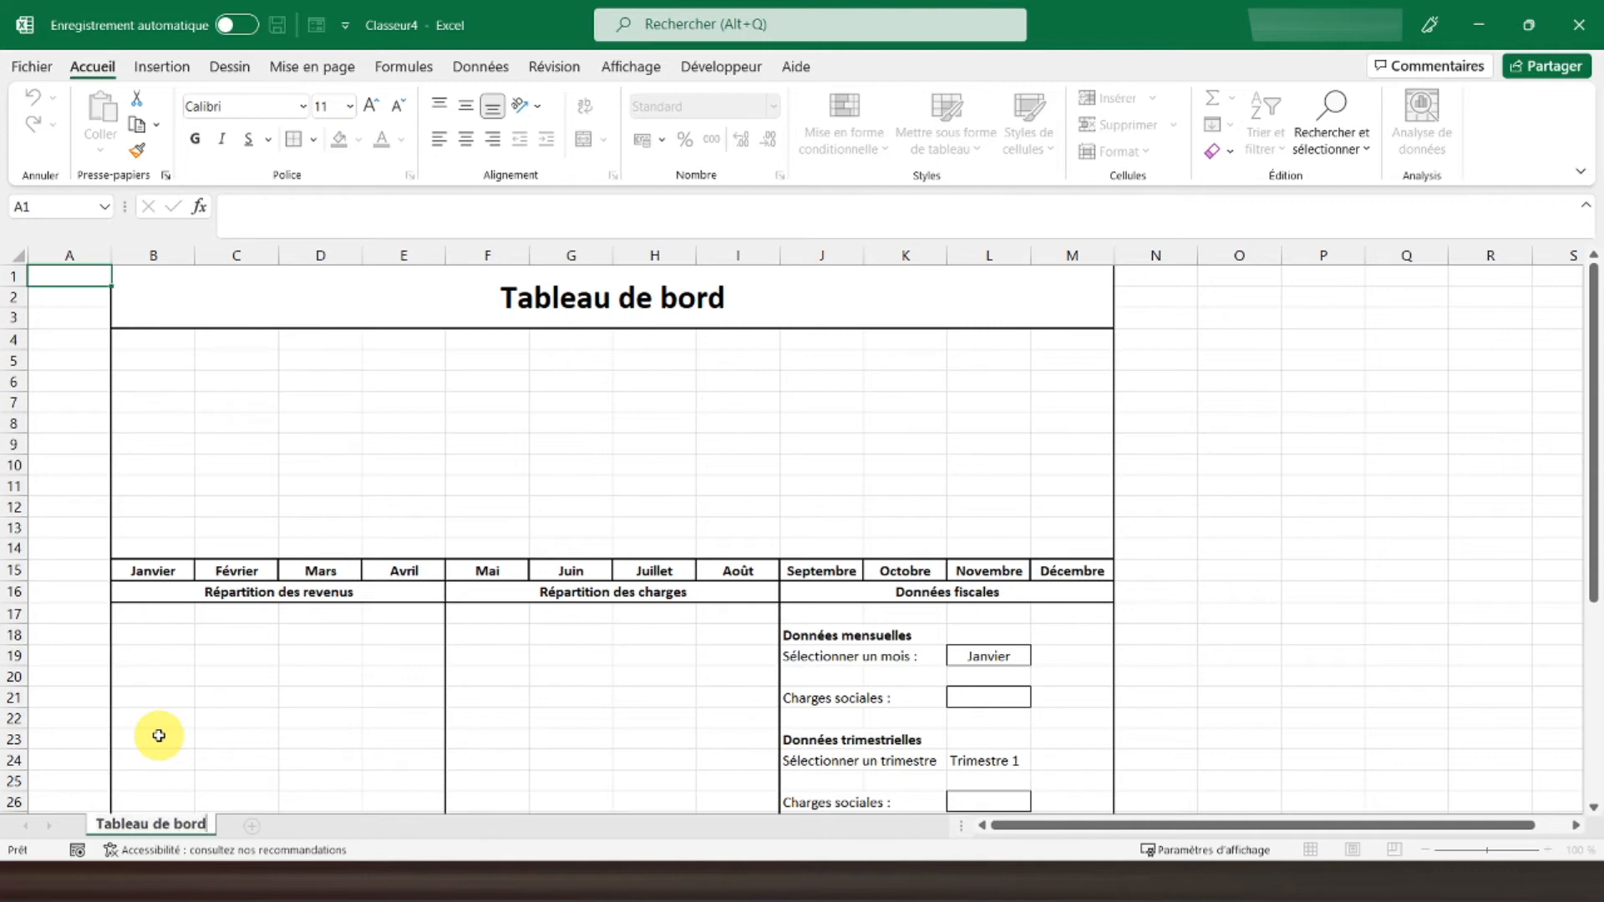
pyautogui.press('Return')
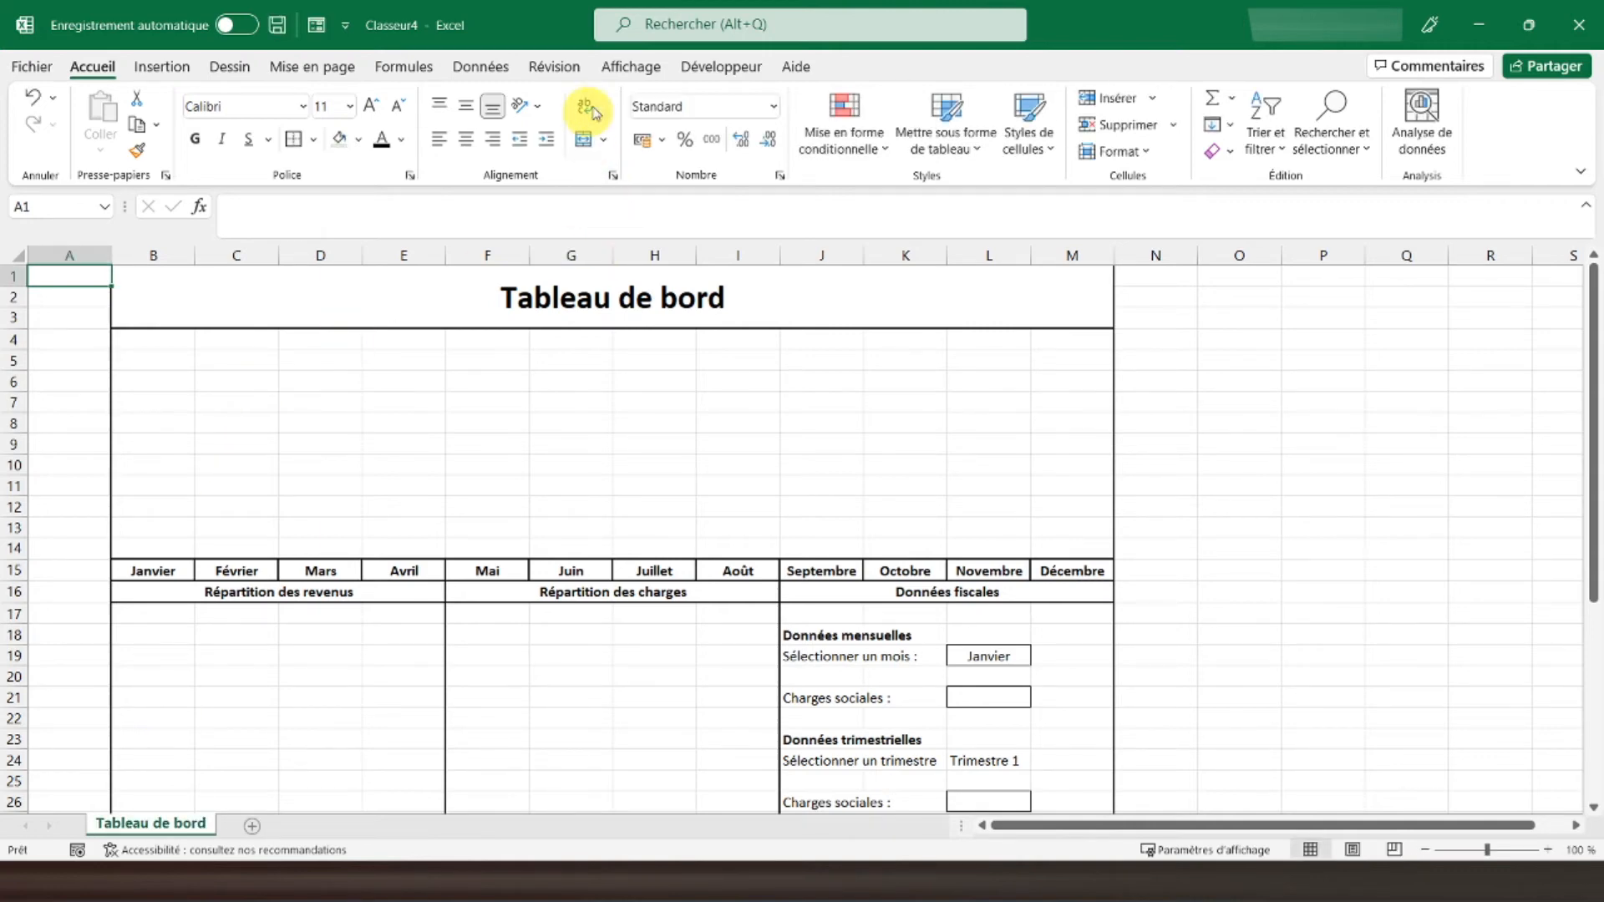
pyautogui.click(631, 66)
pyautogui.click(317, 140)
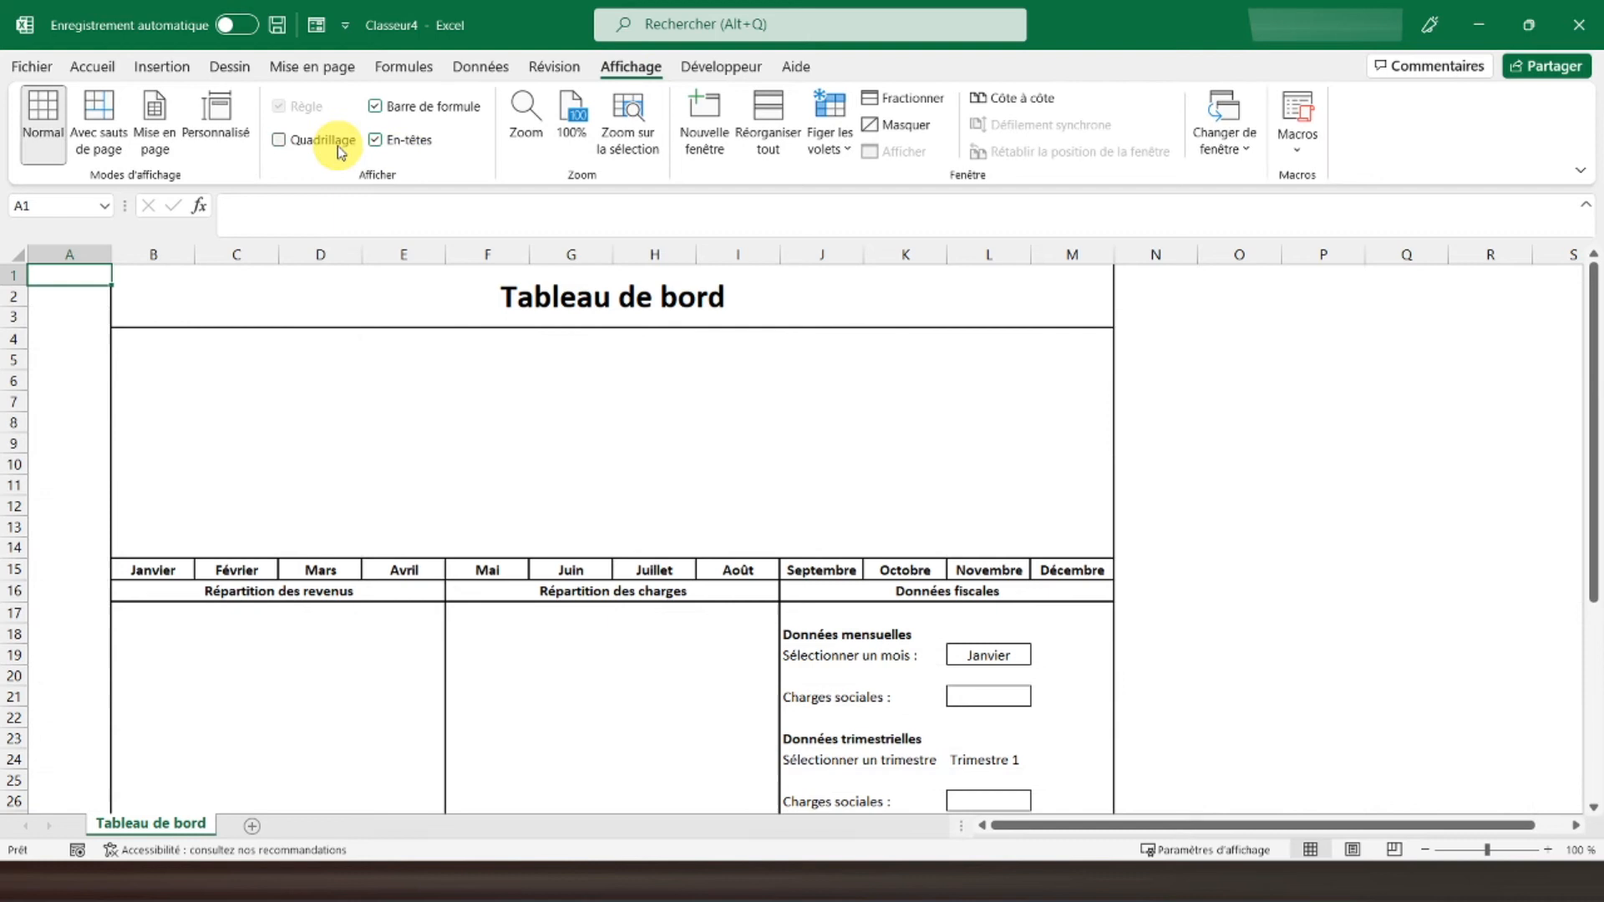
# Add a new worksheet after the dashboard and name it "Youtube"
pyautogui.click(251, 825)
pyautogui.click(351, 596)
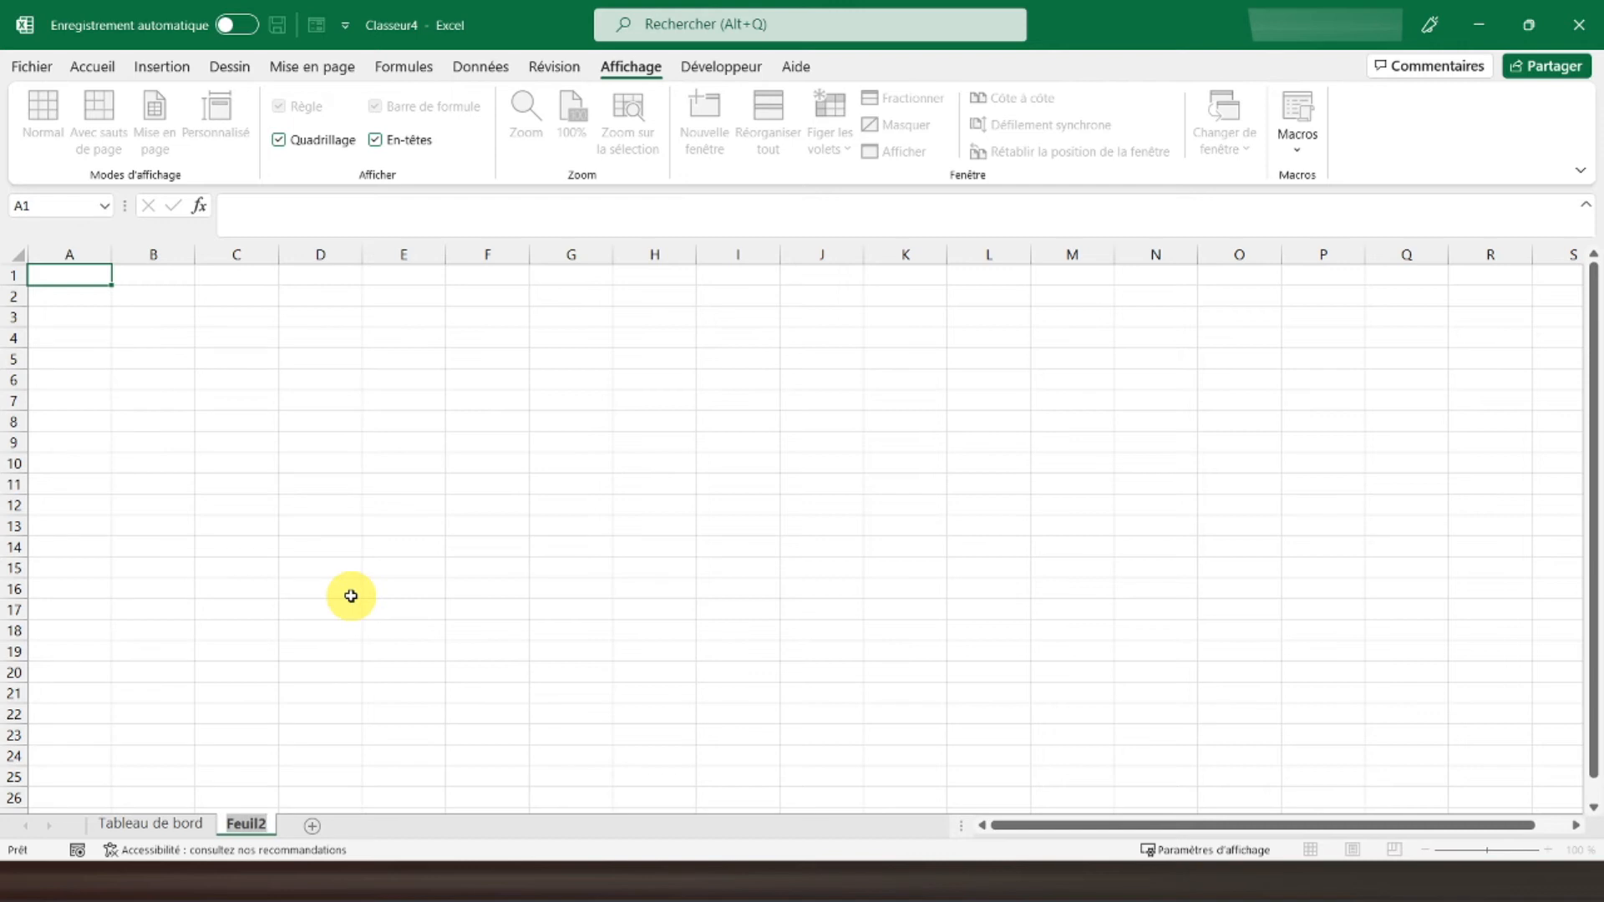
pyautogui.write('Youtube')
pyautogui.press('Return')
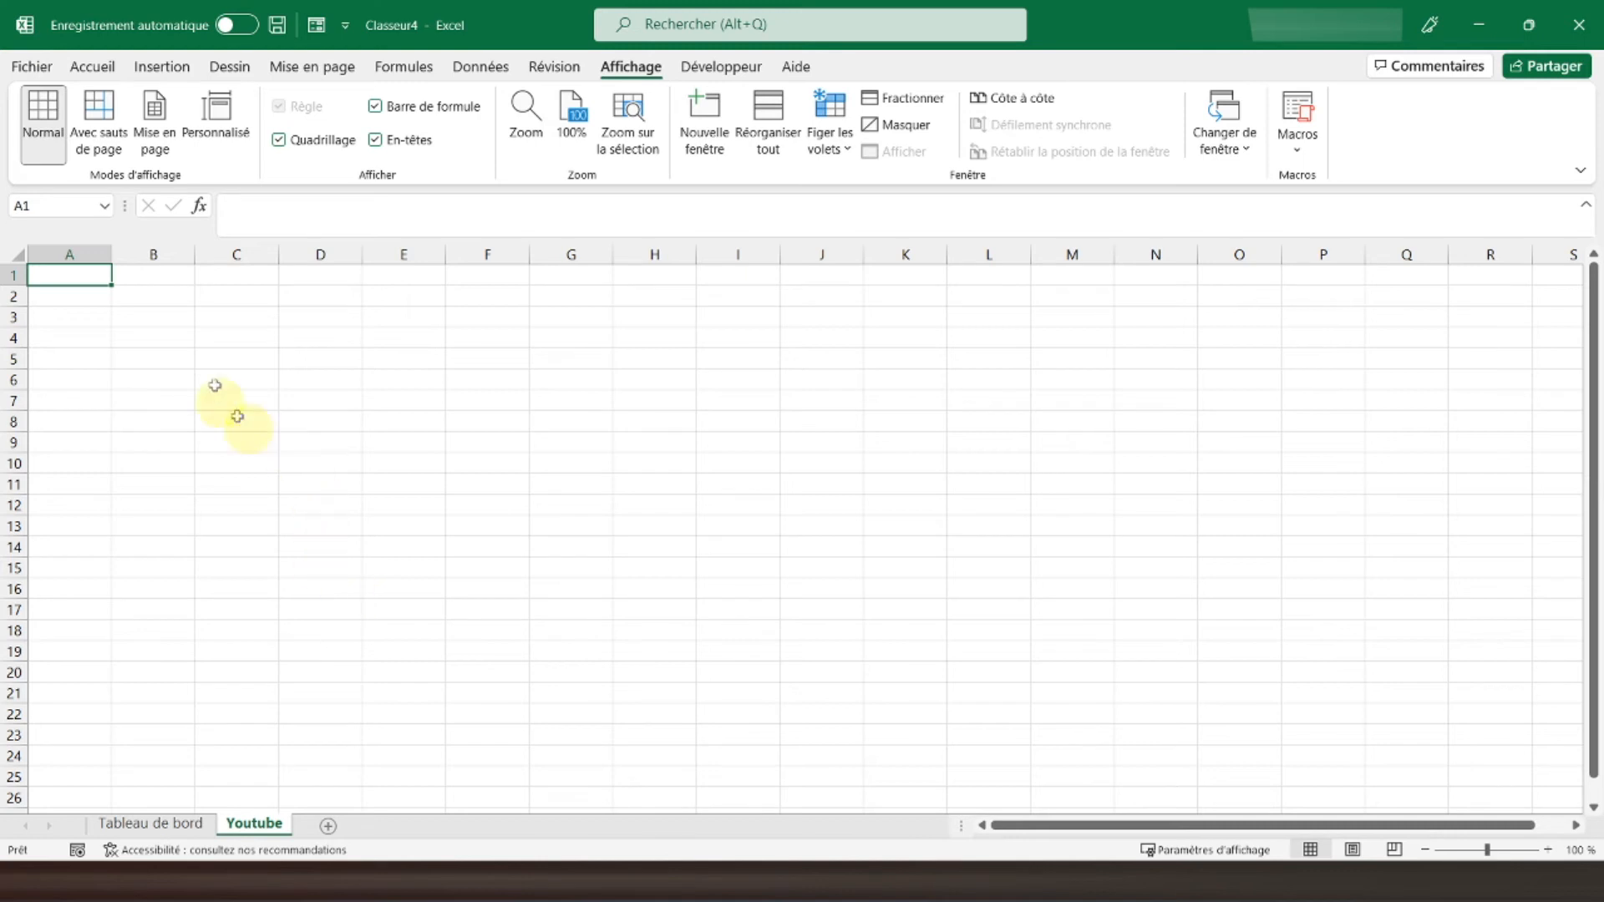
# Merge and center B1:N3 into a single title cell on the Youtube sheet and give it an outside border
pyautogui.click(153, 279)
pyautogui.moveTo(153, 278); pyautogui.dragTo(1145, 314)
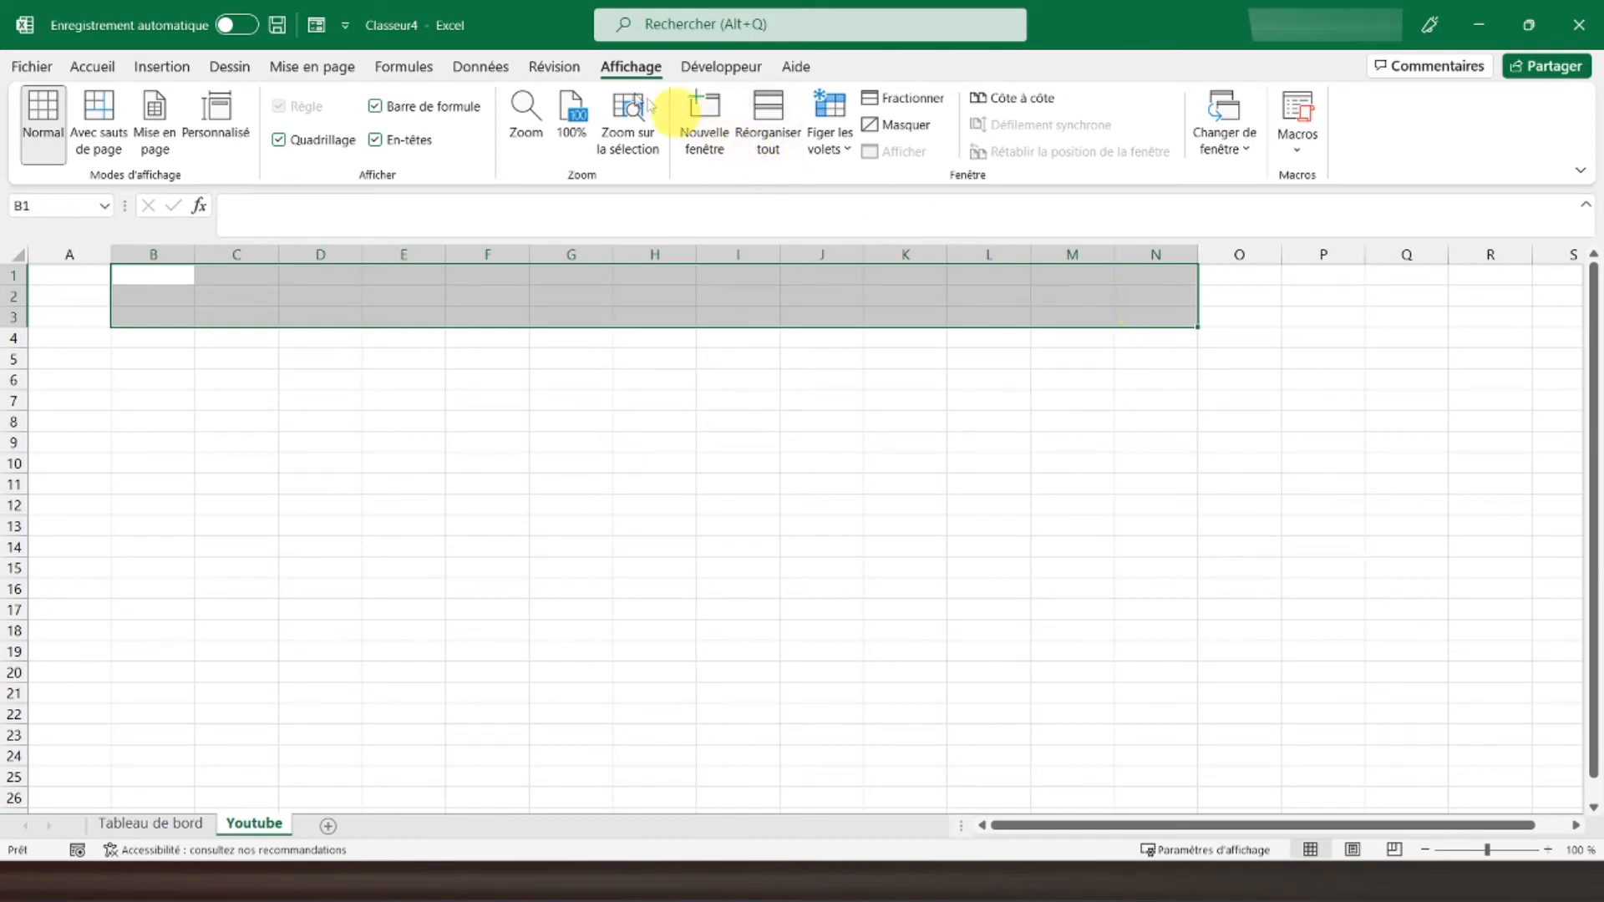
pyautogui.click(92, 67)
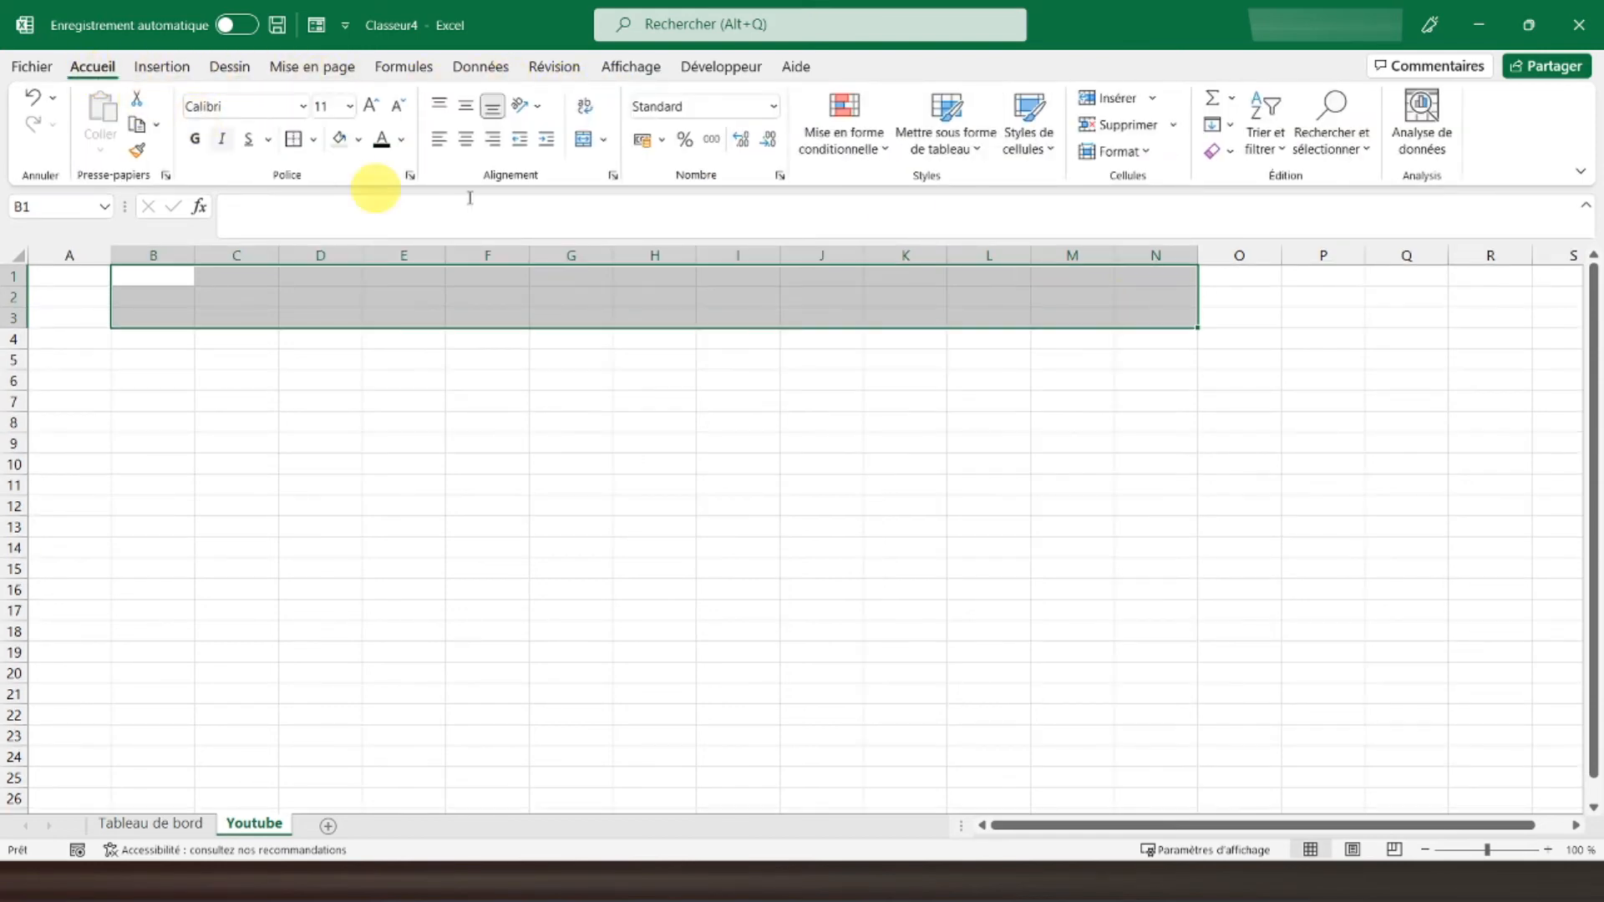
pyautogui.click(582, 139)
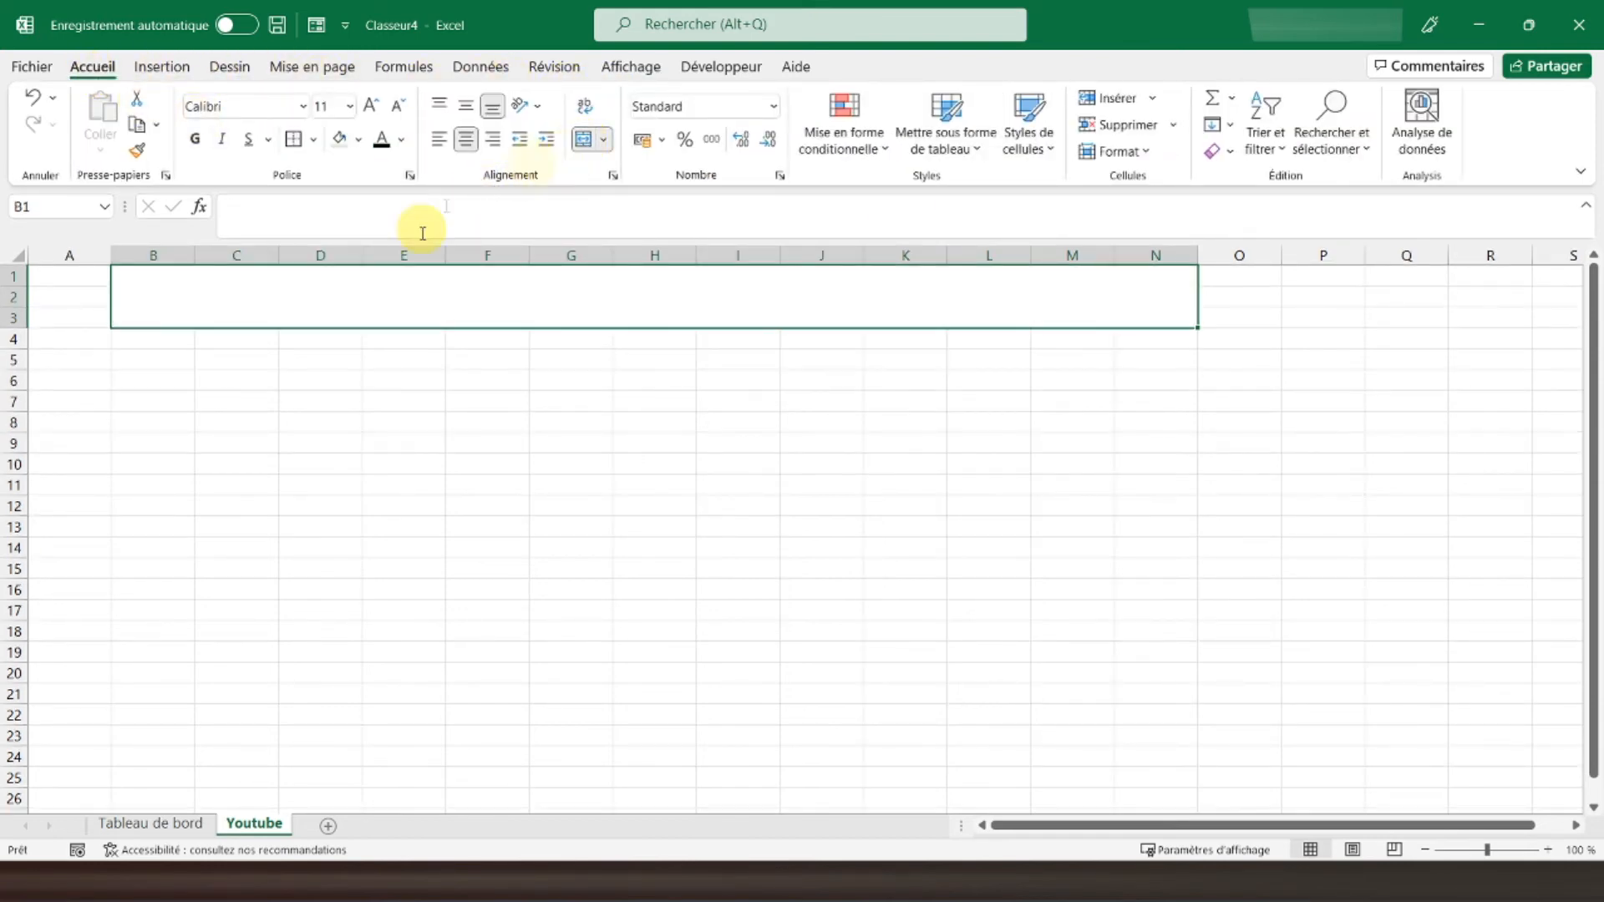
pyautogui.click(152, 336)
pyautogui.click(153, 274)
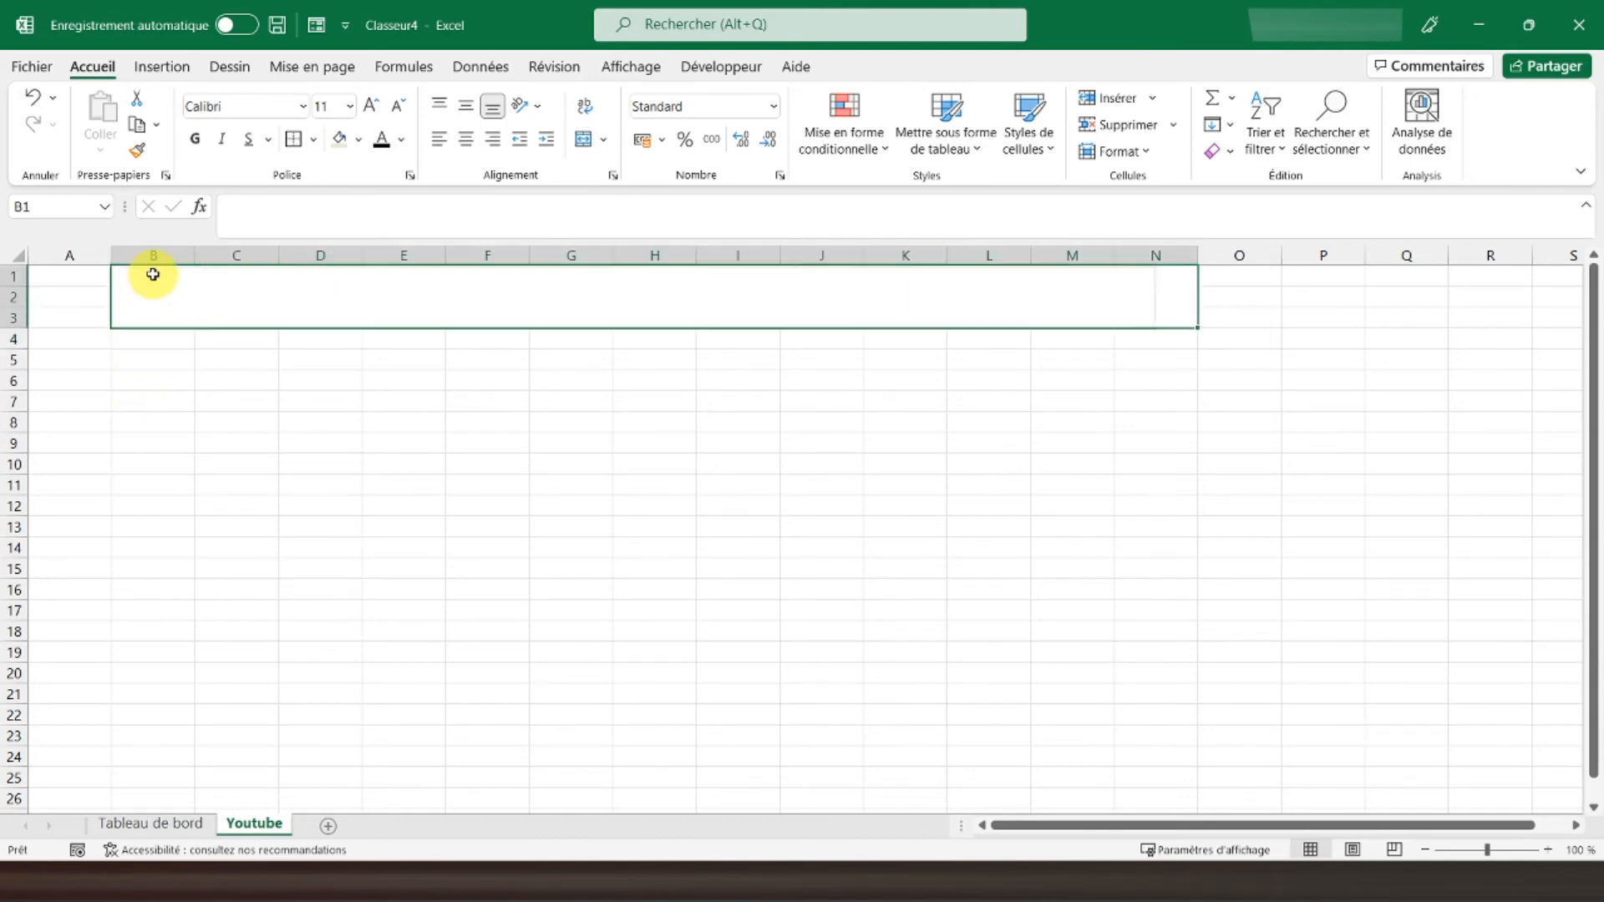
pyautogui.click(313, 140)
pyautogui.click(340, 411)
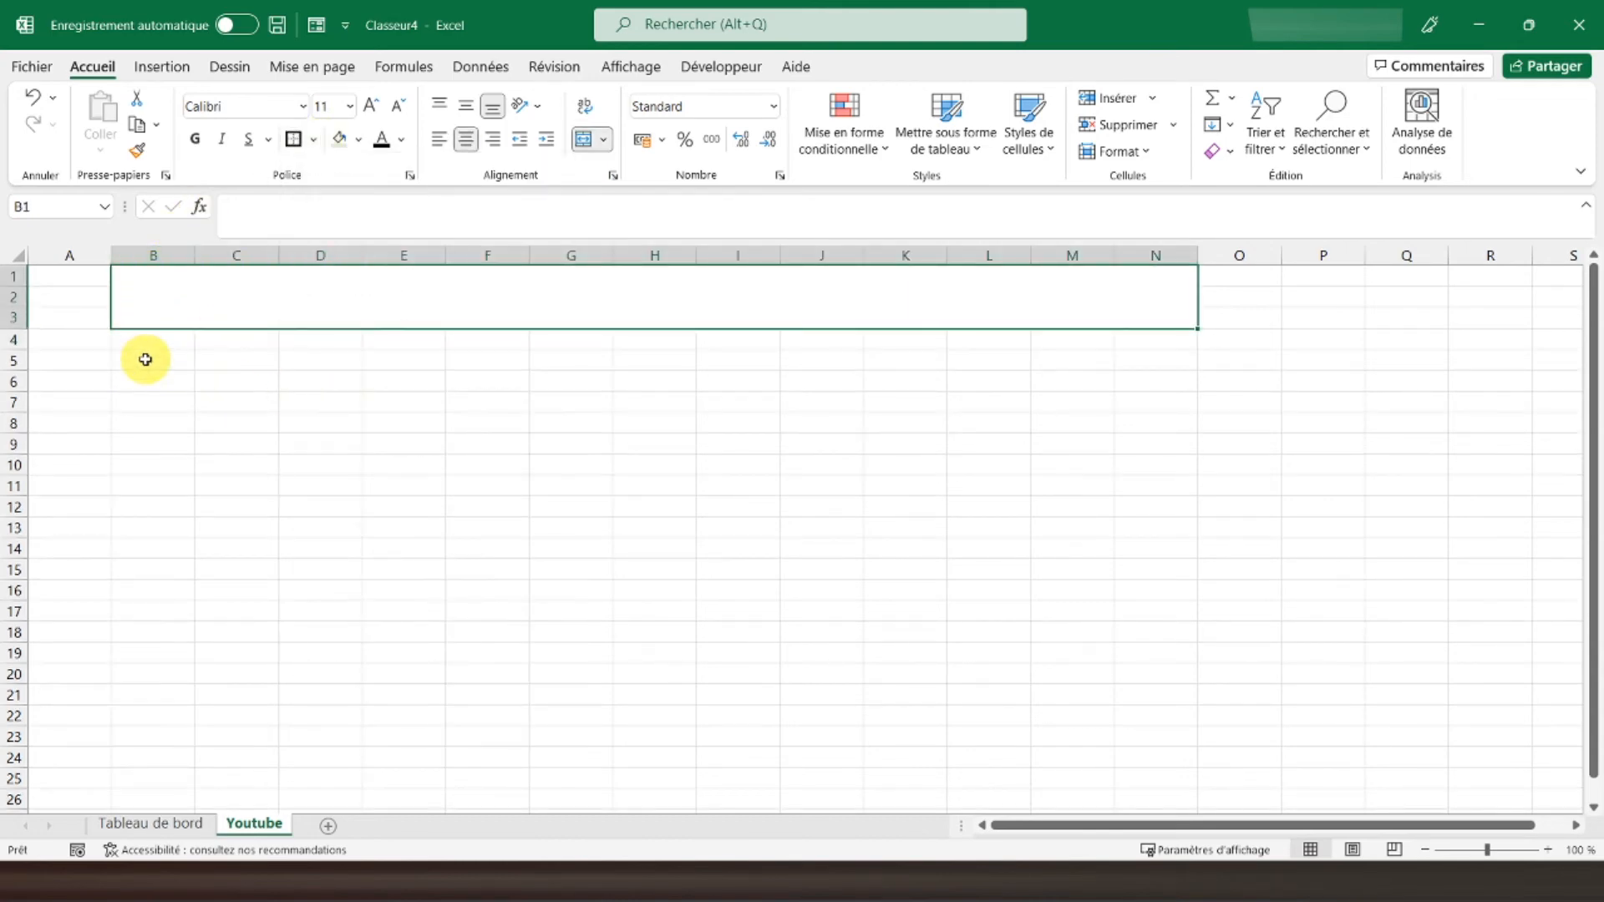
# Enter the heading "Journal d'activité" in B4 and make it bold and italic
pyautogui.click(157, 336)
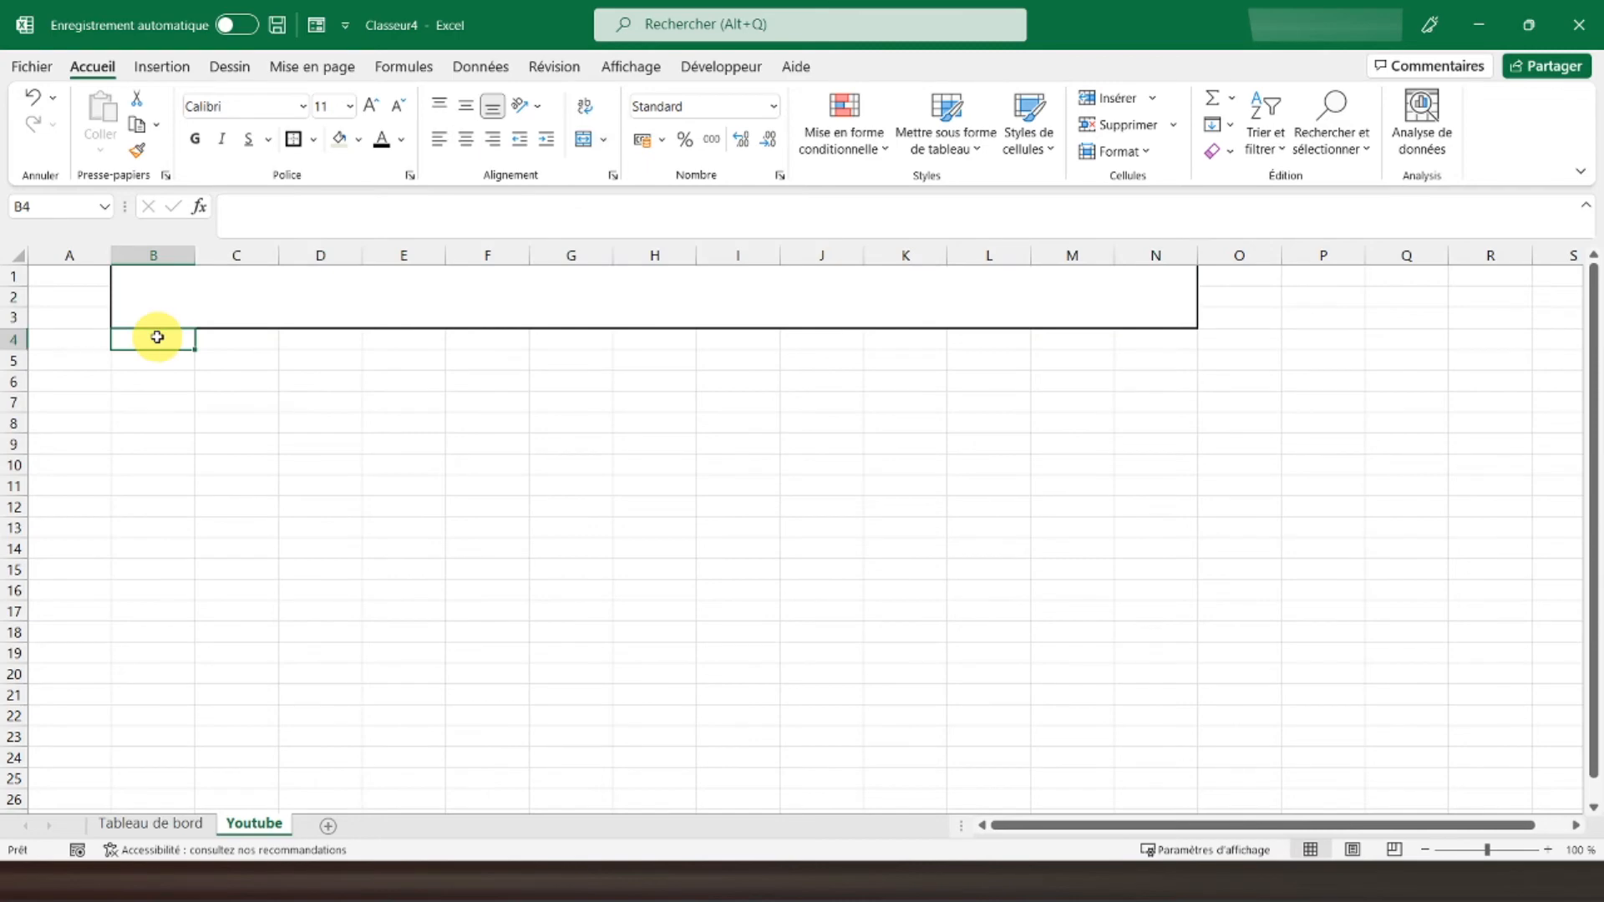
pyautogui.write('Journ')
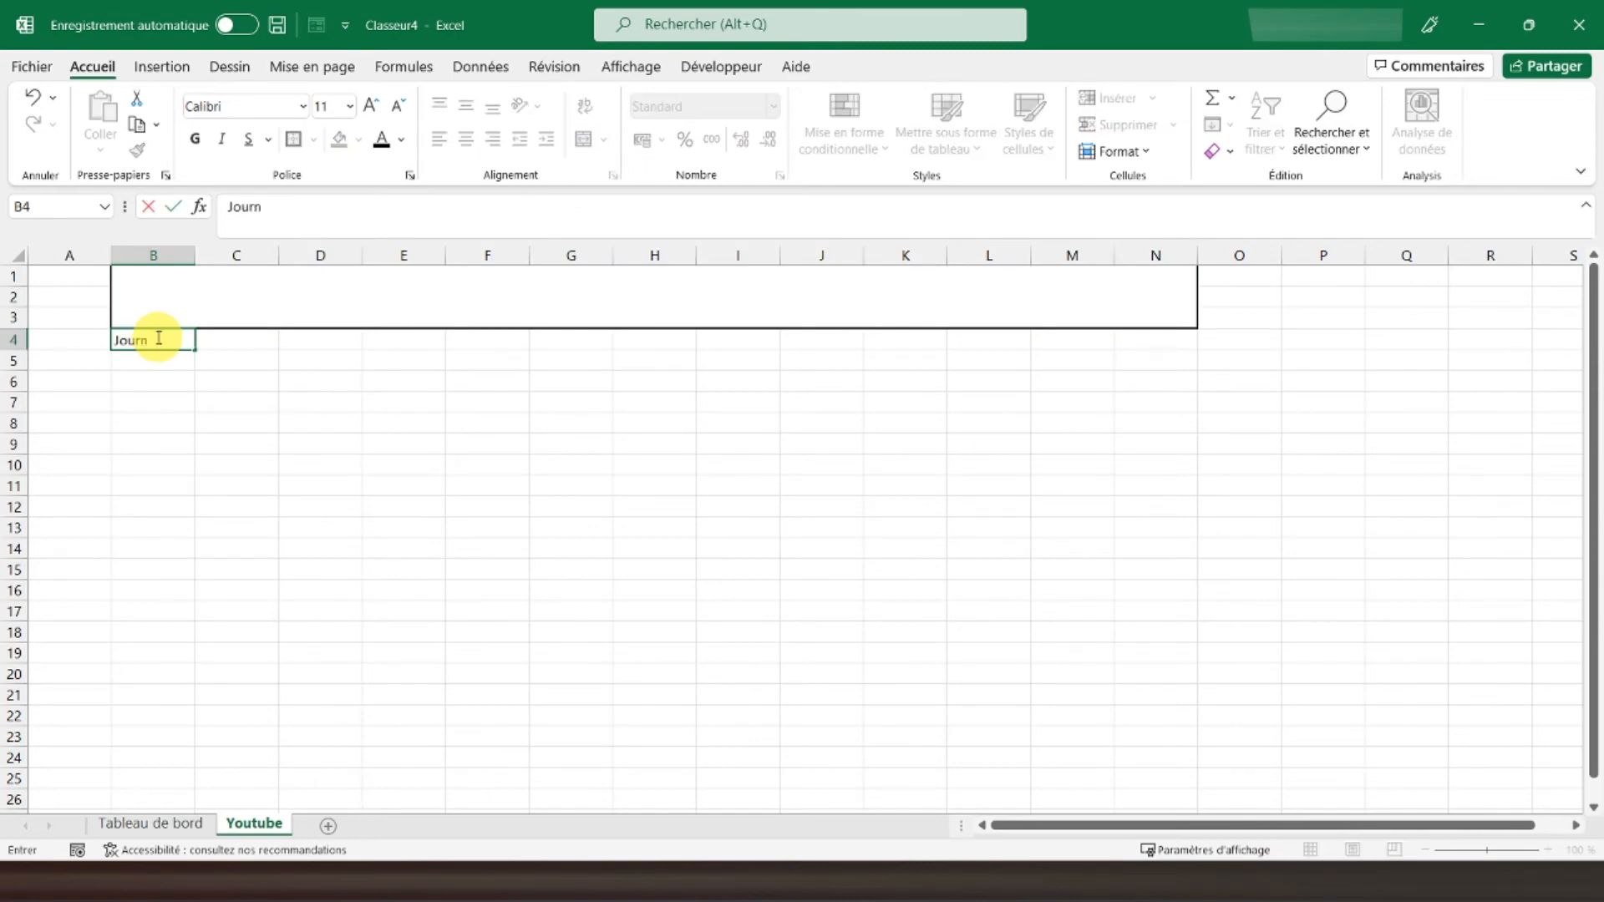
pyautogui.write("al d'activité")
pyautogui.press('Return')
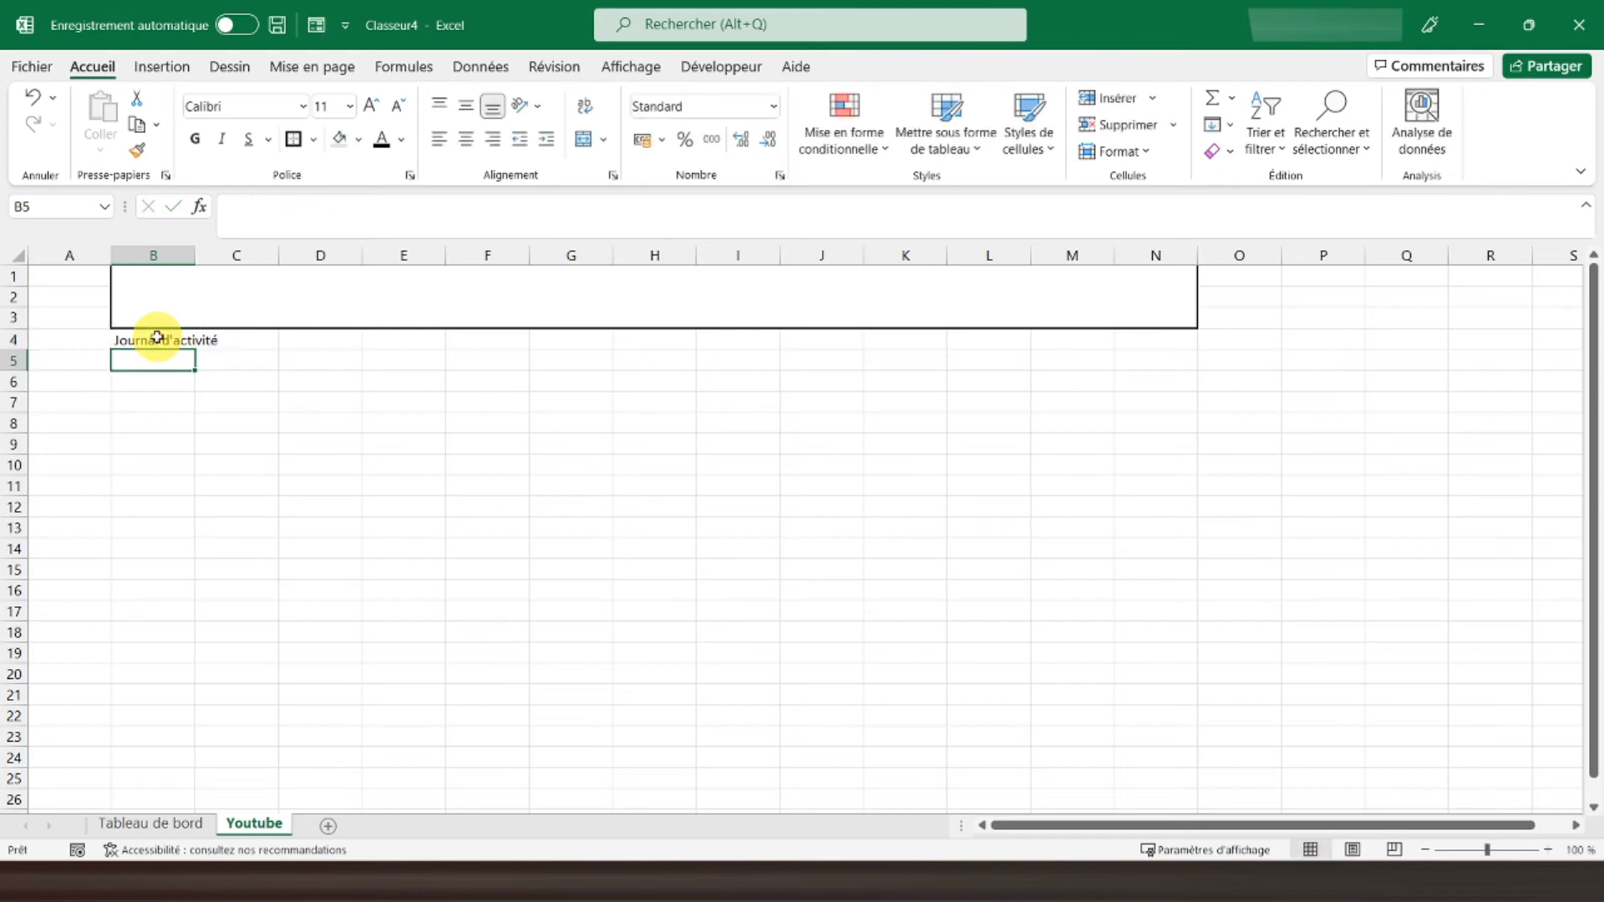
pyautogui.click(157, 338)
pyautogui.click(194, 140)
pyautogui.click(219, 142)
# Enter the column headers "Mois", "Type de revenu", "Type de charge", "Description", "Montant" and "Commentaire" across B5:G5
pyautogui.click(142, 384)
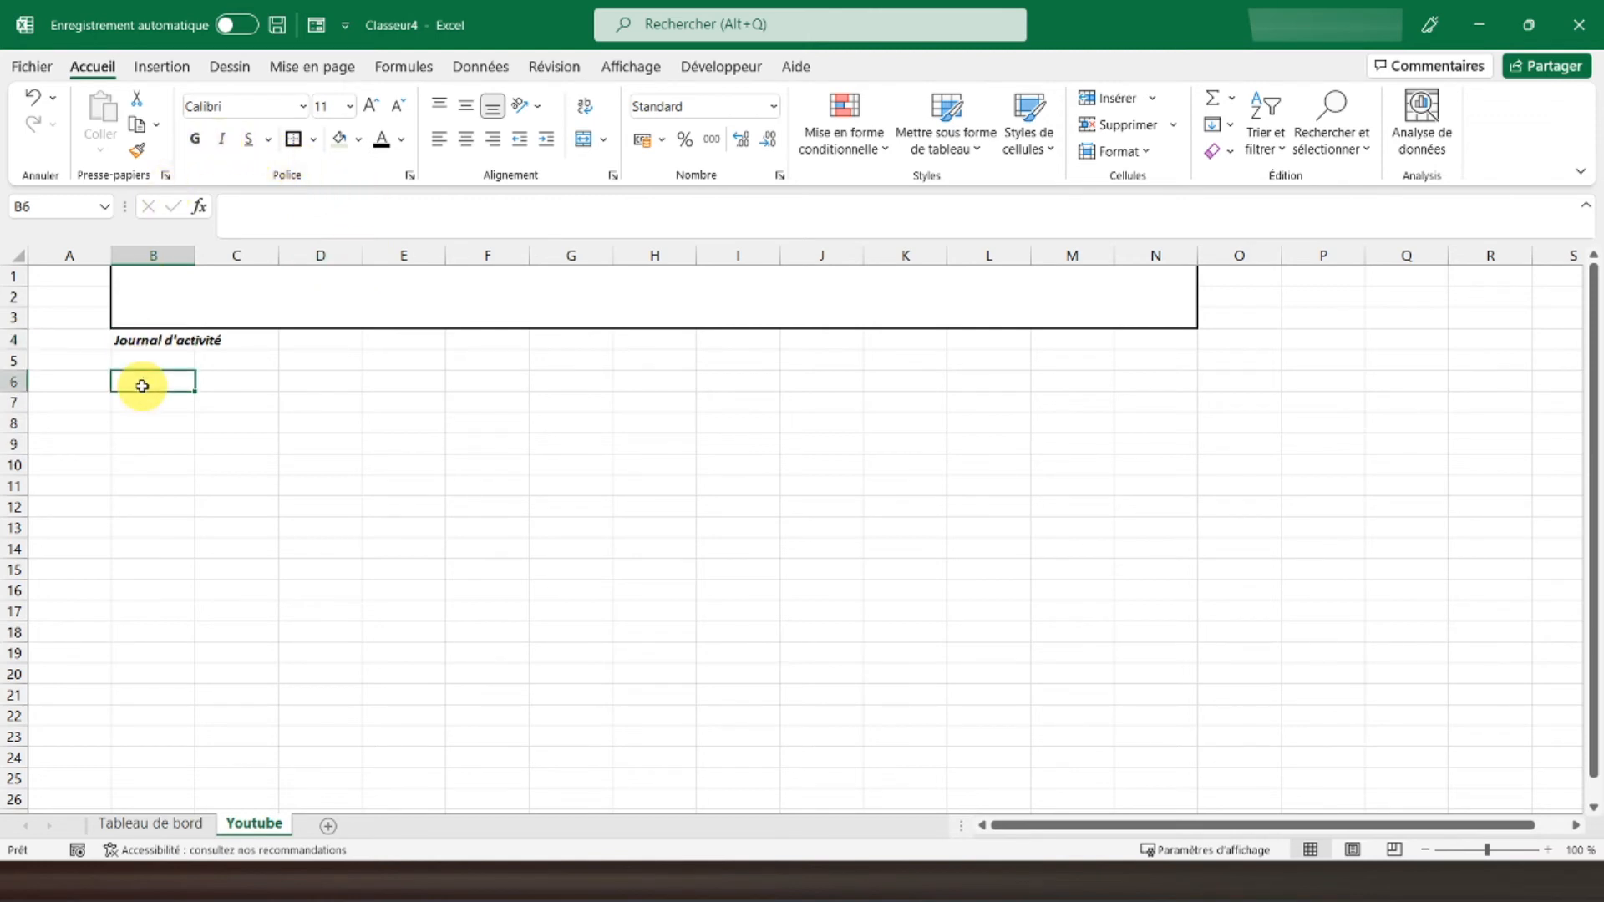
pyautogui.click(144, 359)
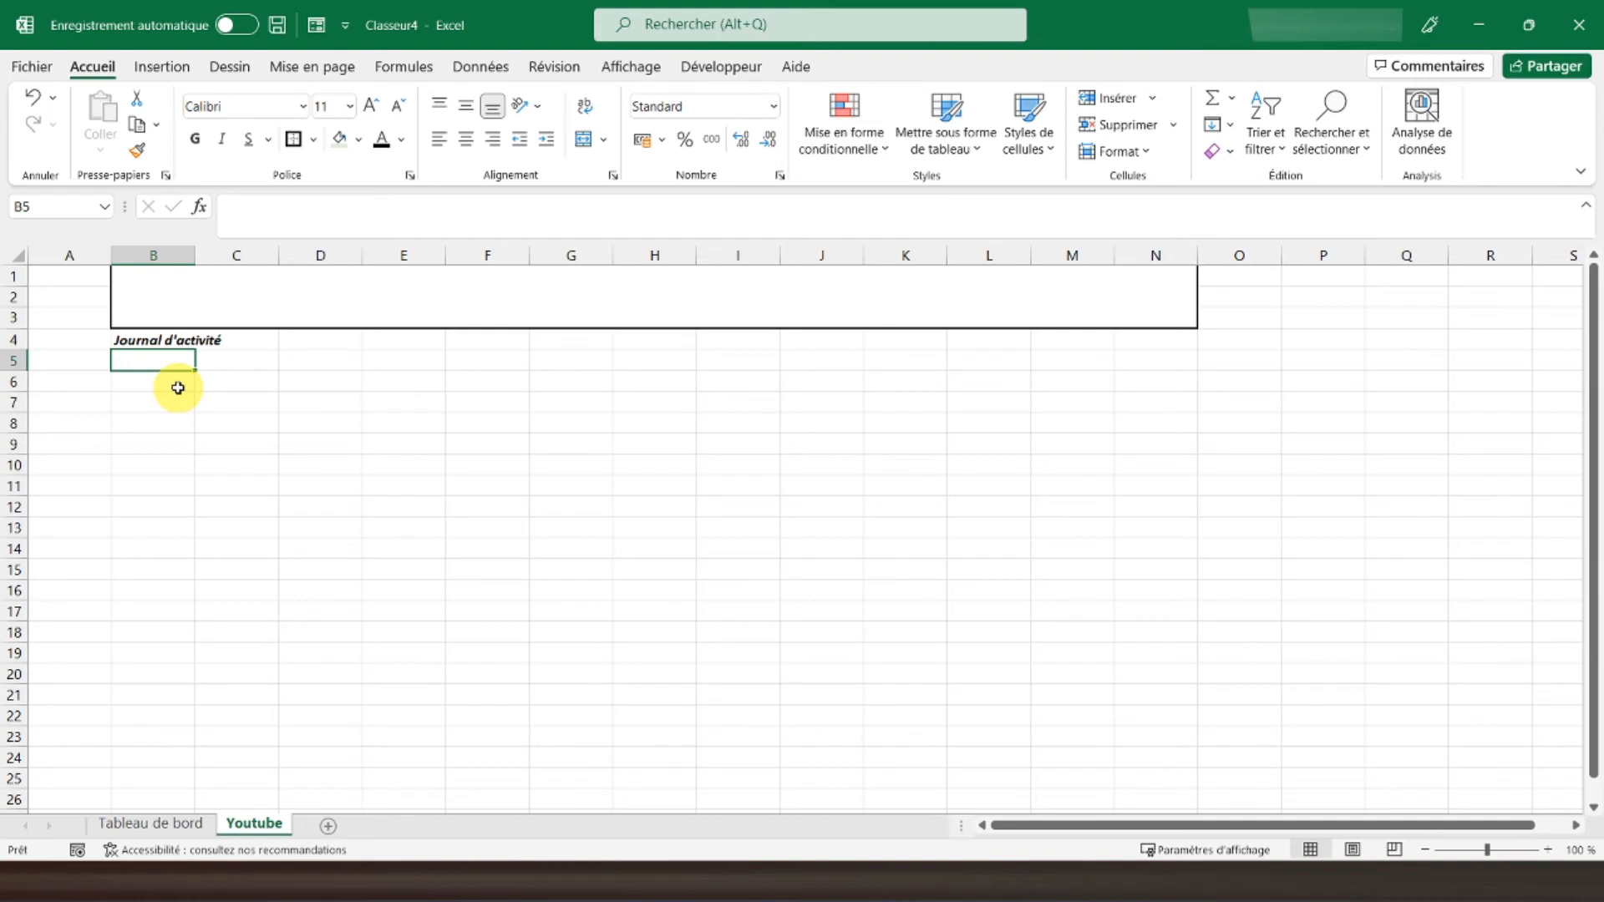
pyautogui.write('Mois')
pyautogui.press('Tab')
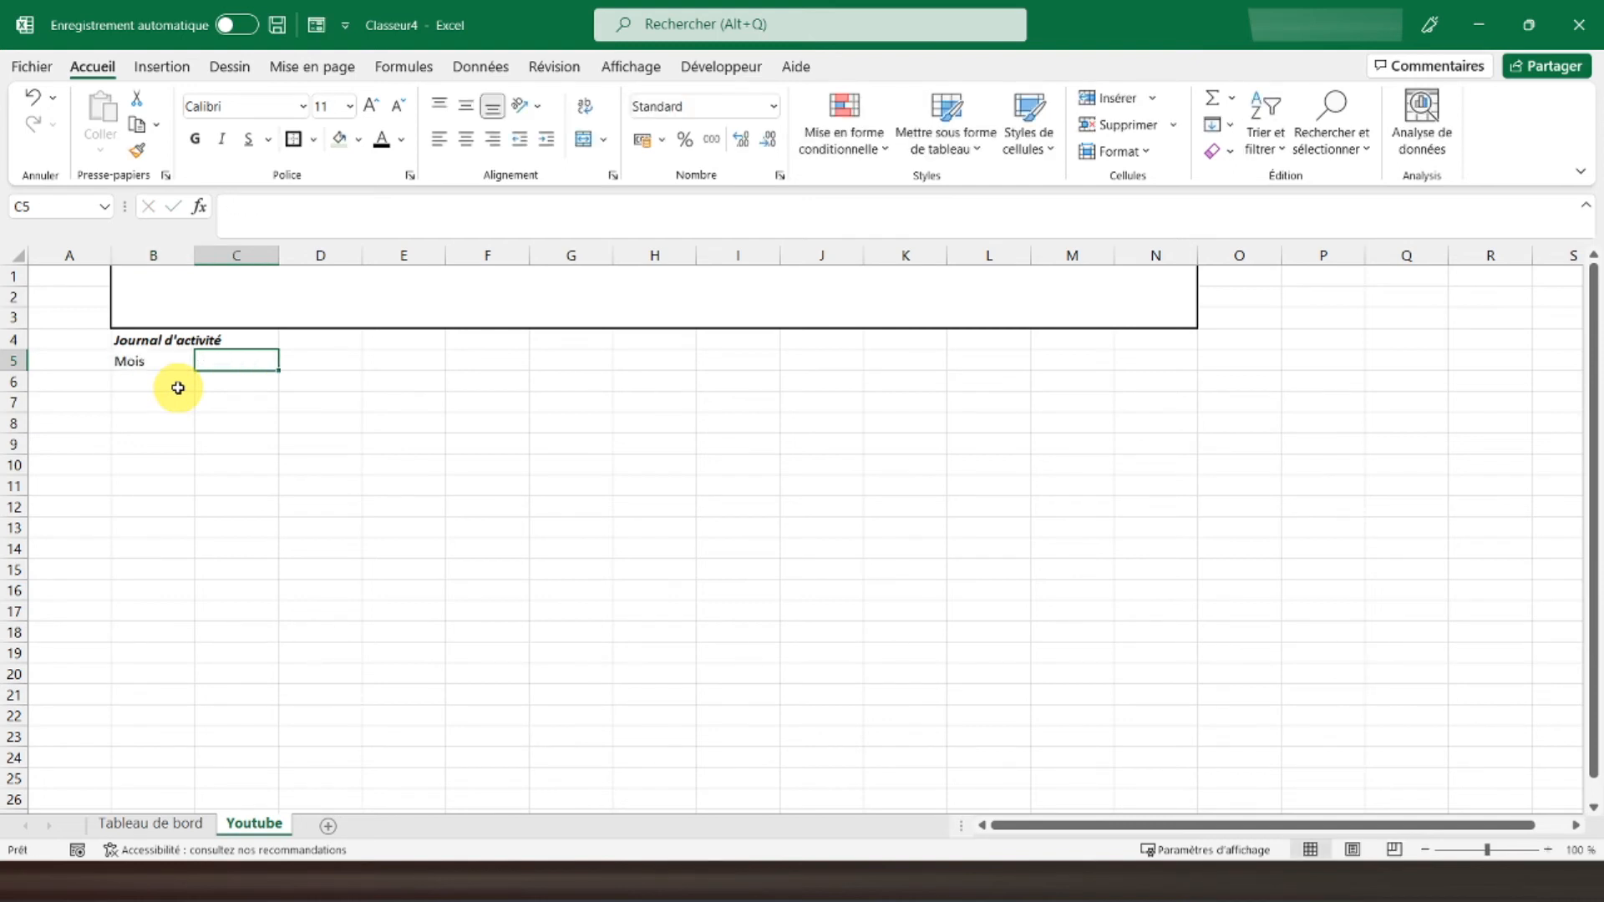
pyautogui.write('Type de revenu')
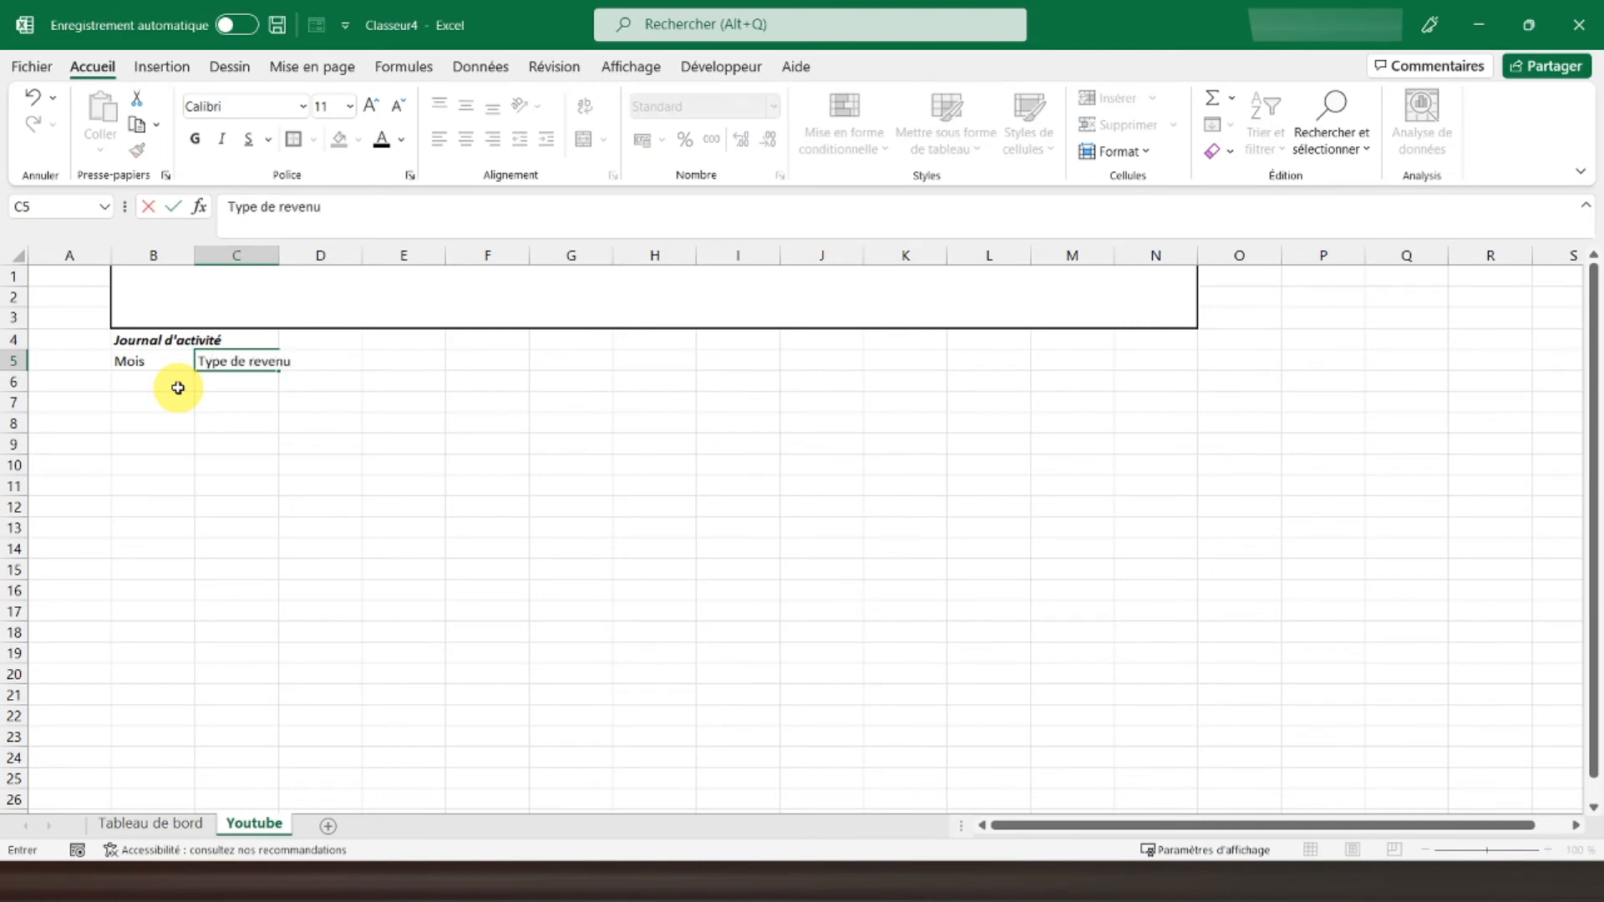
pyautogui.press('Tab')
pyautogui.write('Ty')
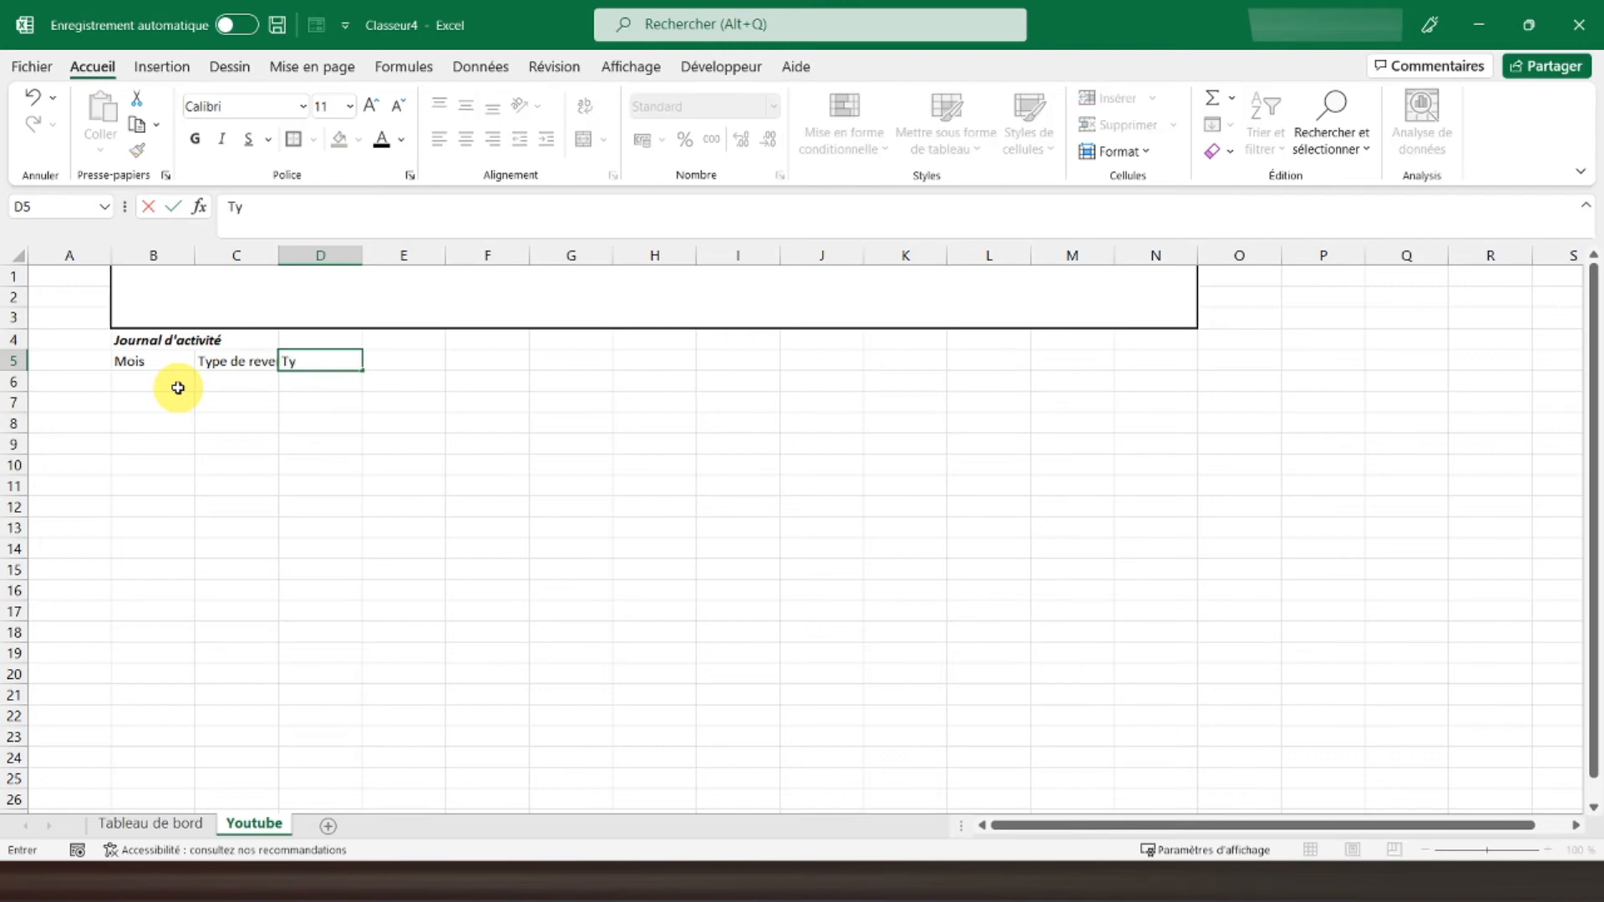
pyautogui.write('pe de charge')
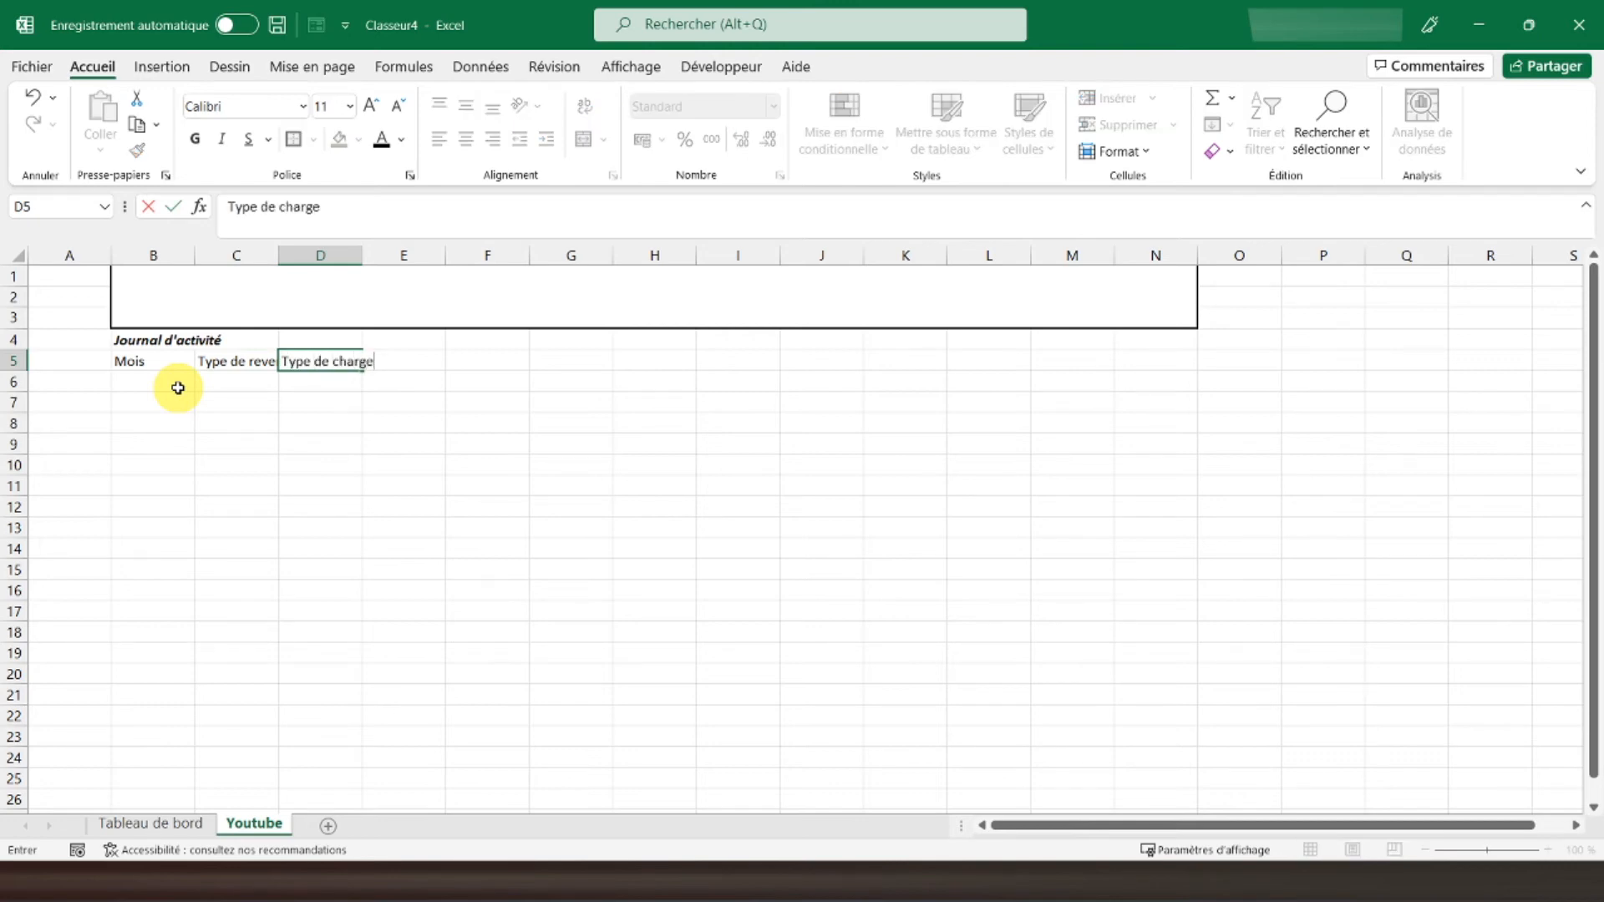
pyautogui.press('Tab')
pyautogui.write('De')
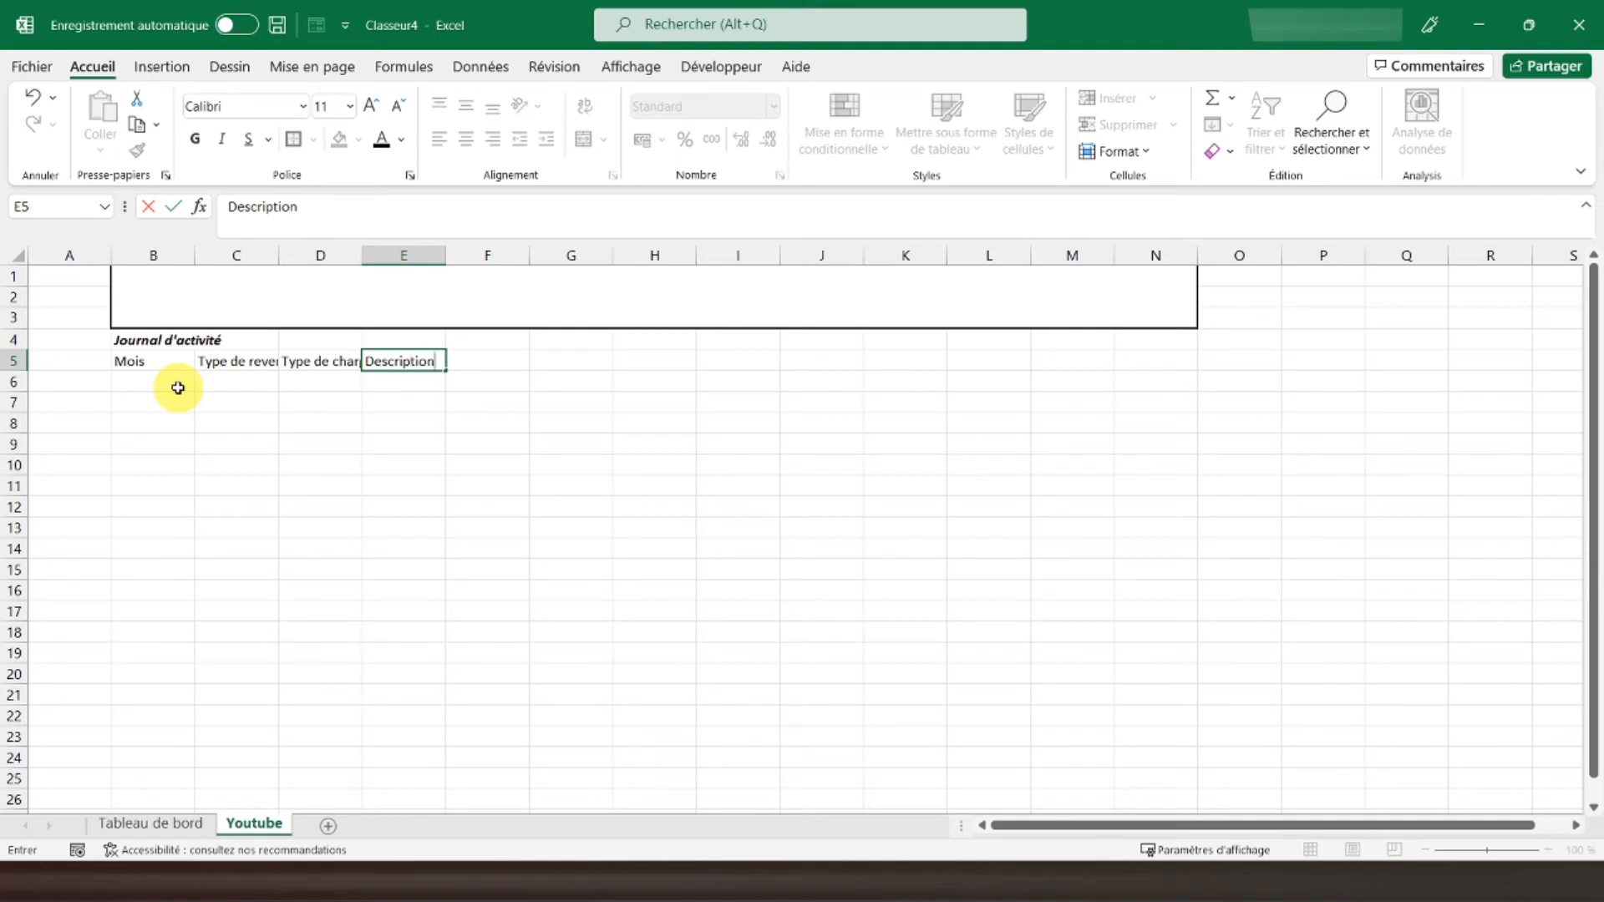
pyautogui.press('Tab')
pyautogui.write('Montant')
pyautogui.press('Tab')
pyautogui.write('Commen')
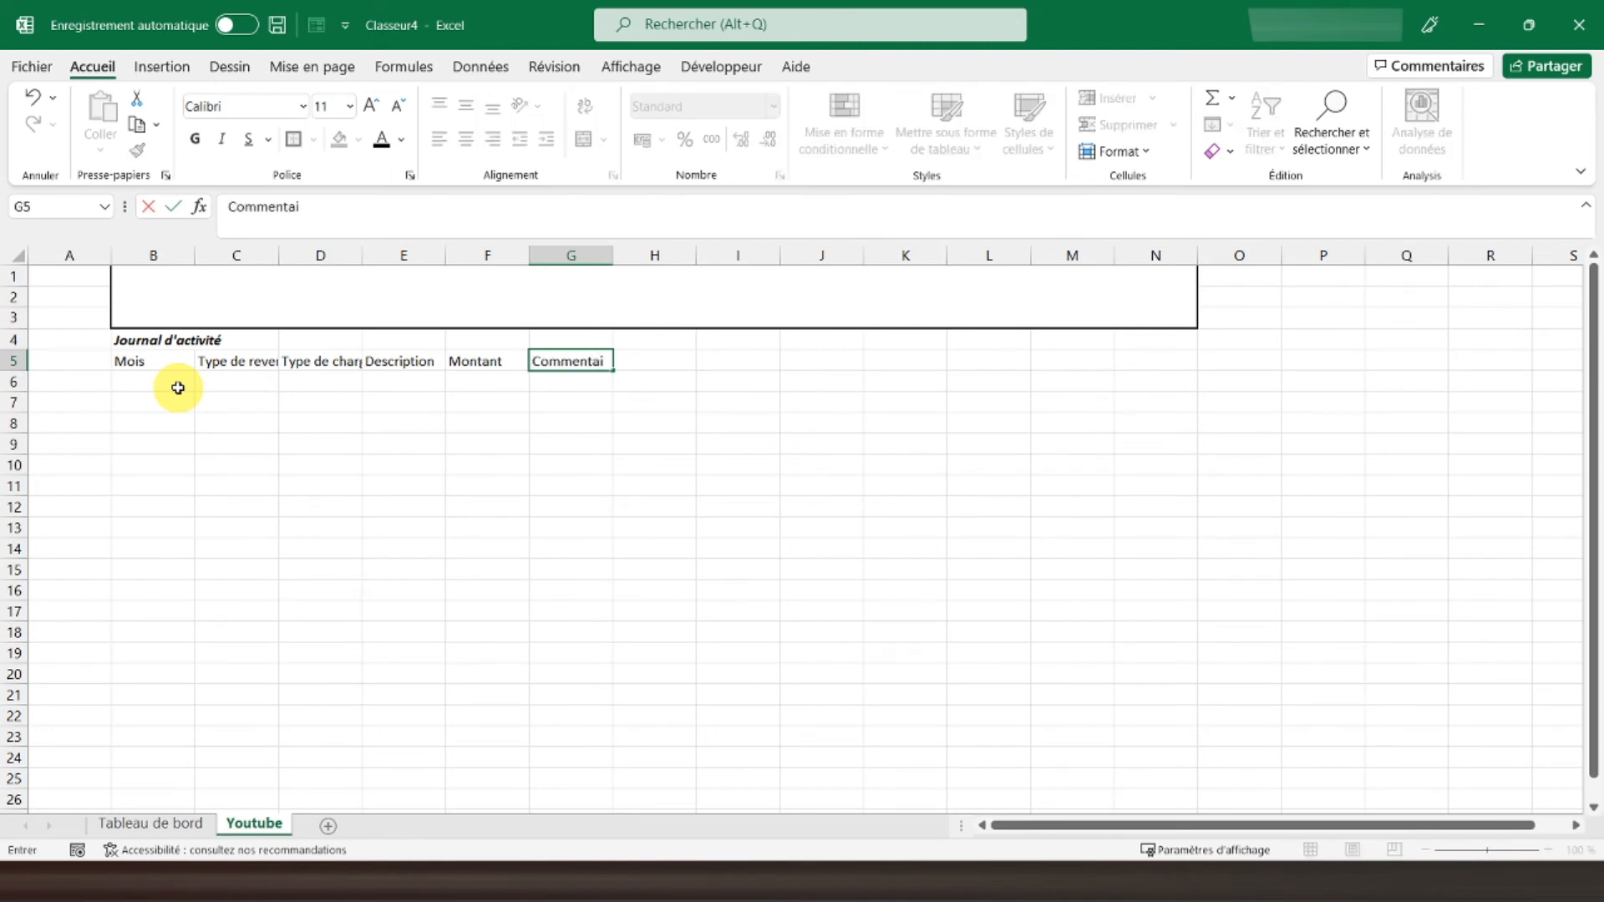
pyautogui.press('Return')
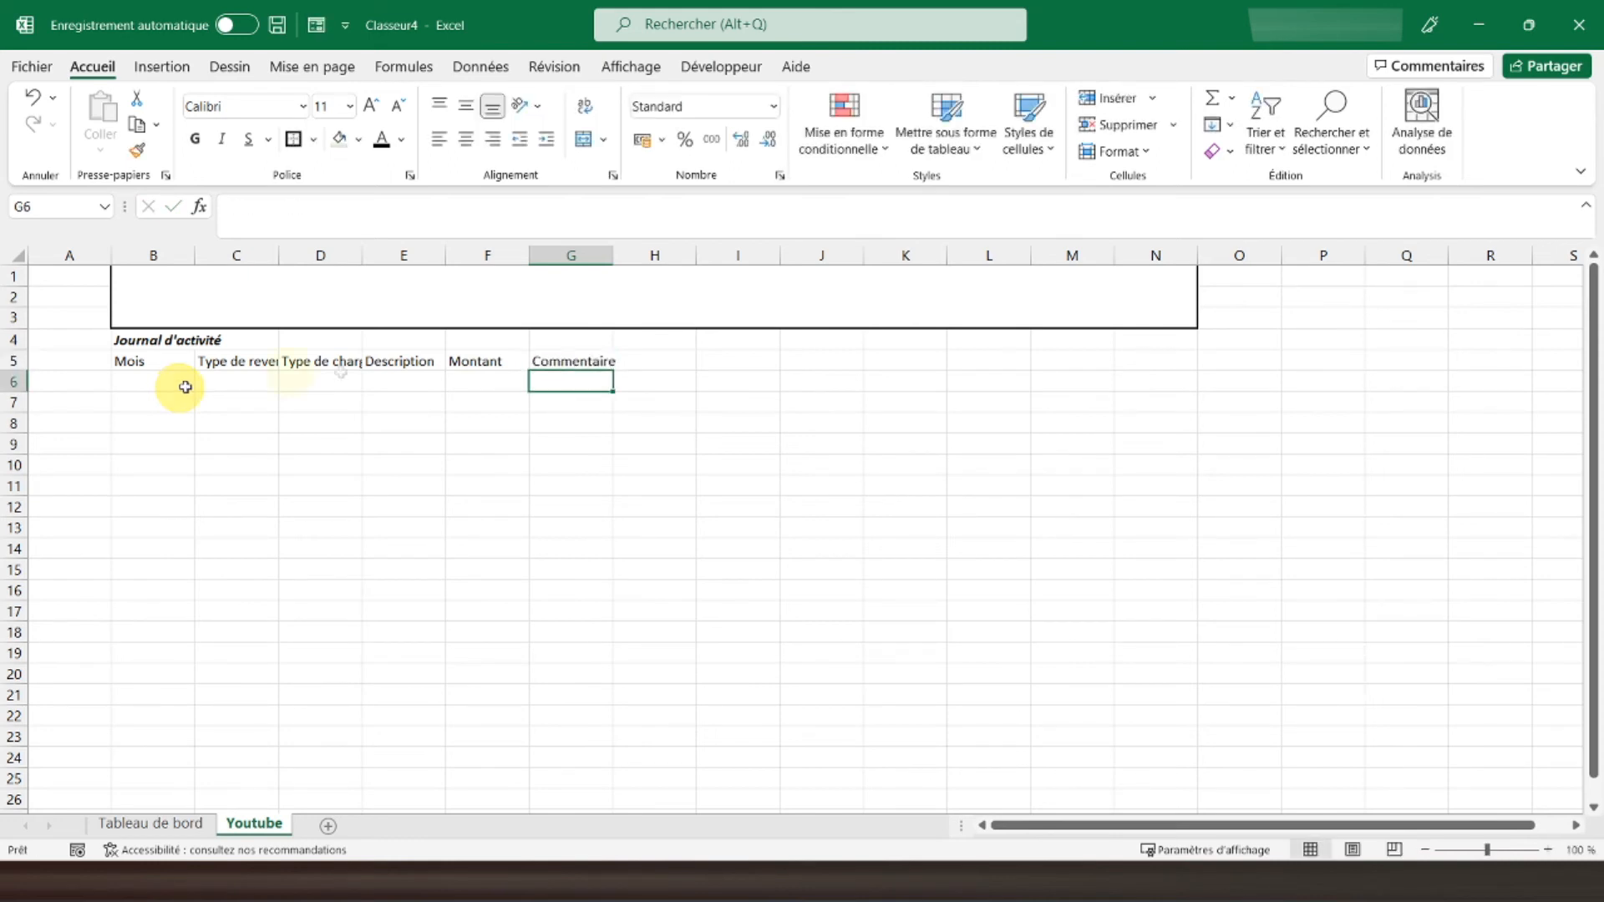
# Widen the "Commentaire" column G to about twice its width
pyautogui.moveTo(571, 365); pyautogui.dragTo(735, 365)
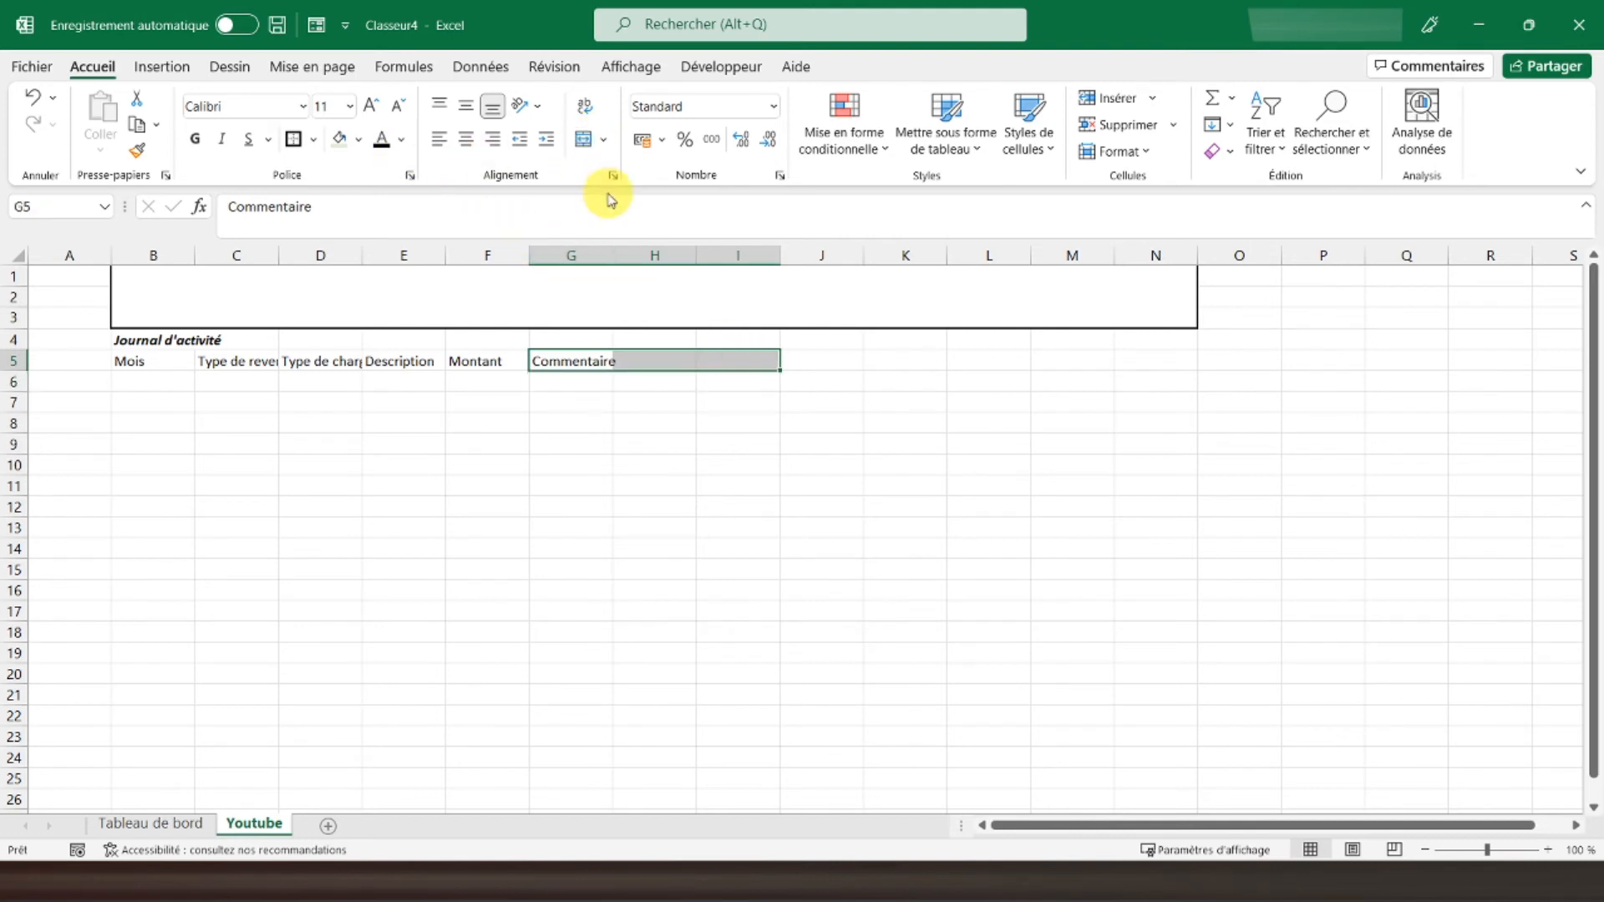
pyautogui.click(551, 359)
pyautogui.moveTo(612, 254); pyautogui.dragTo(699, 258)
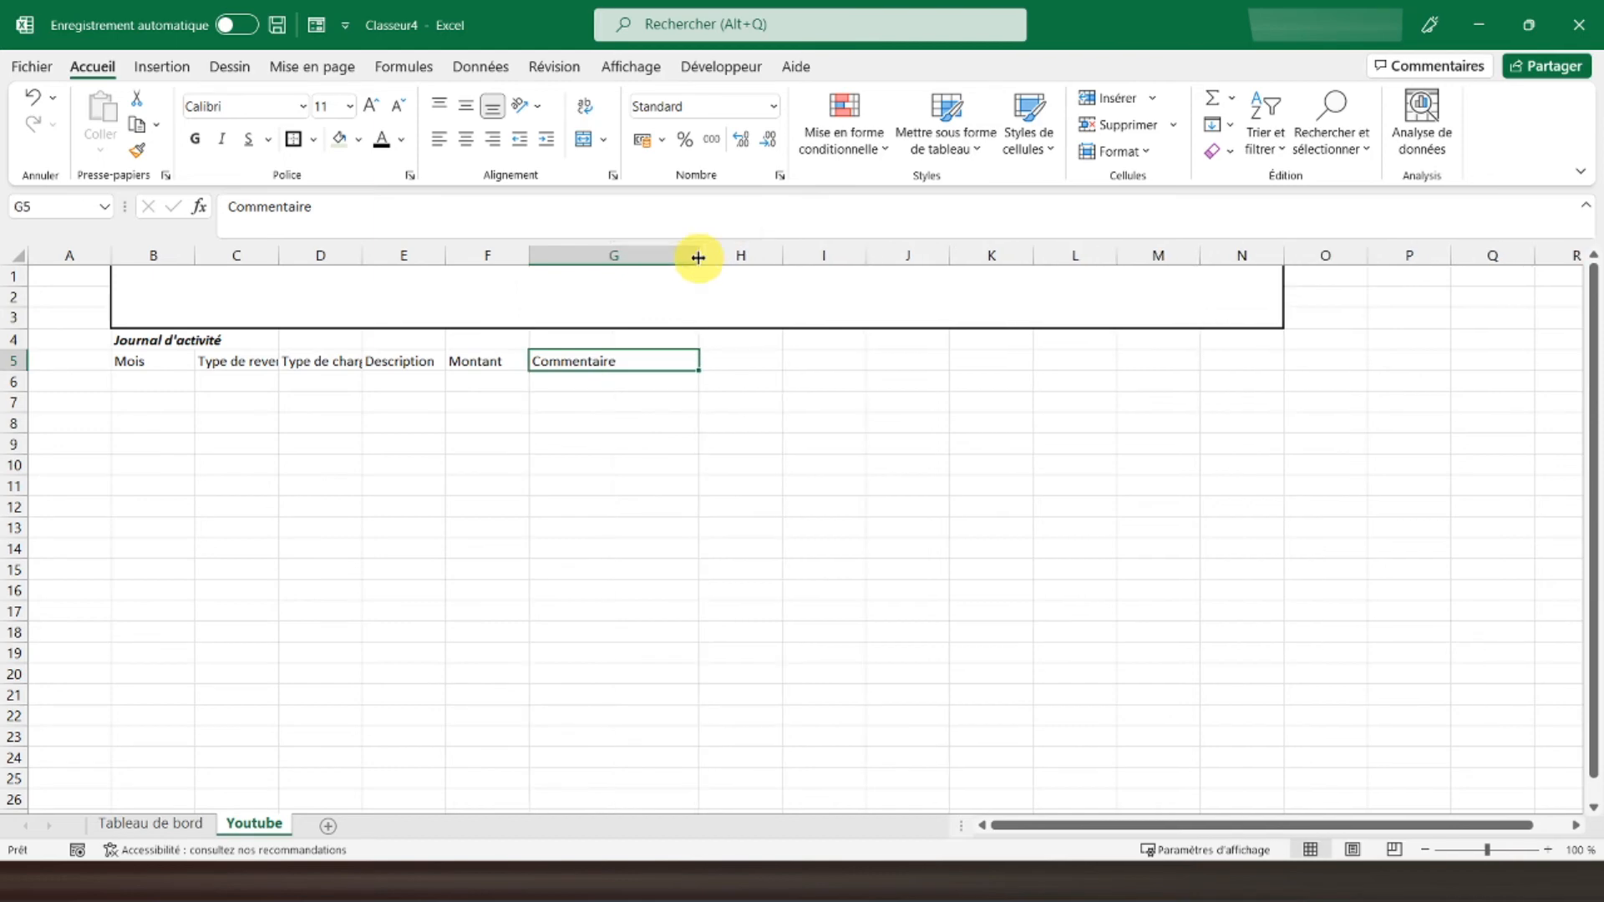
# Fit columns C and D to their header text, and make the headers in B5:G5 bold and centered
pyautogui.moveTo(129, 360); pyautogui.dragTo(576, 361)
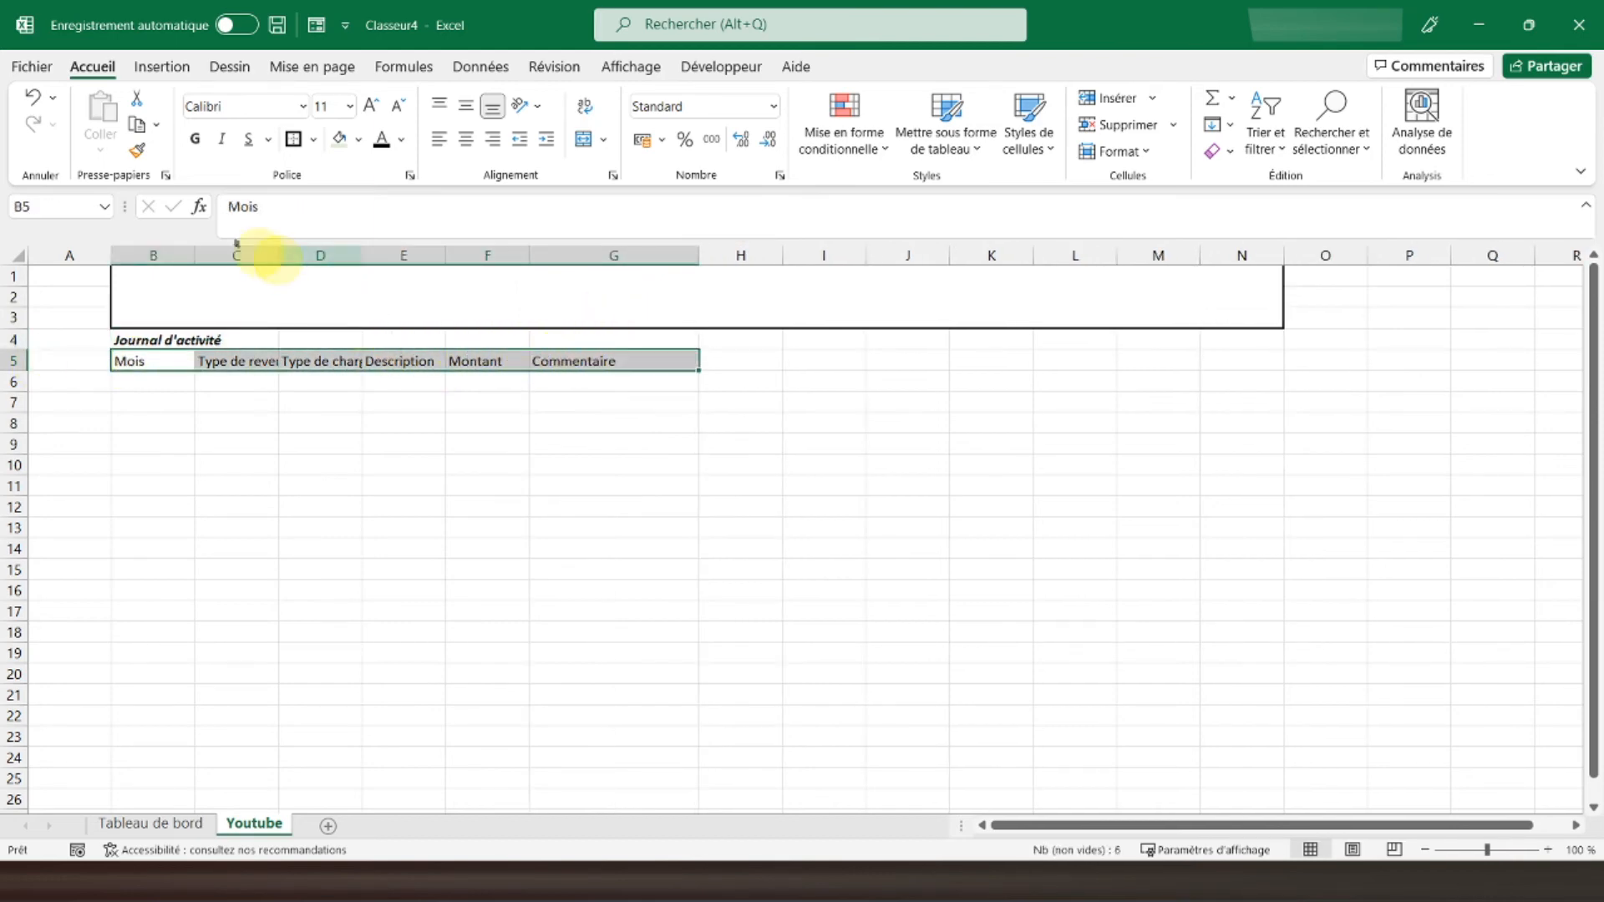
pyautogui.doubleClick(282, 251)
pyautogui.doubleClick(387, 251)
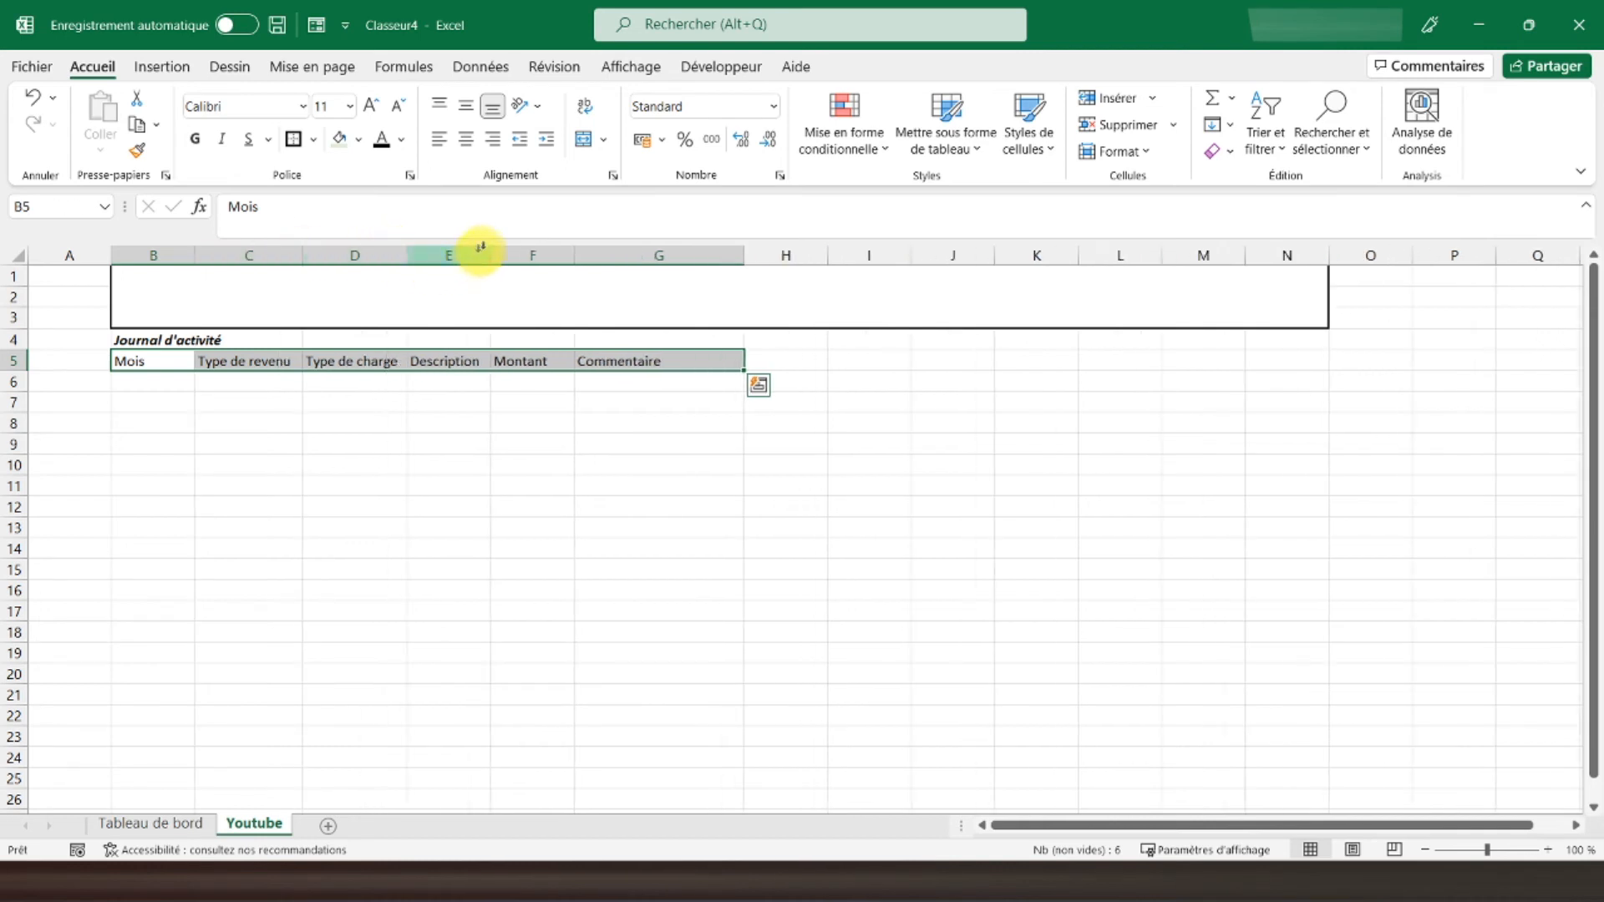
pyautogui.click(197, 139)
pyautogui.click(465, 140)
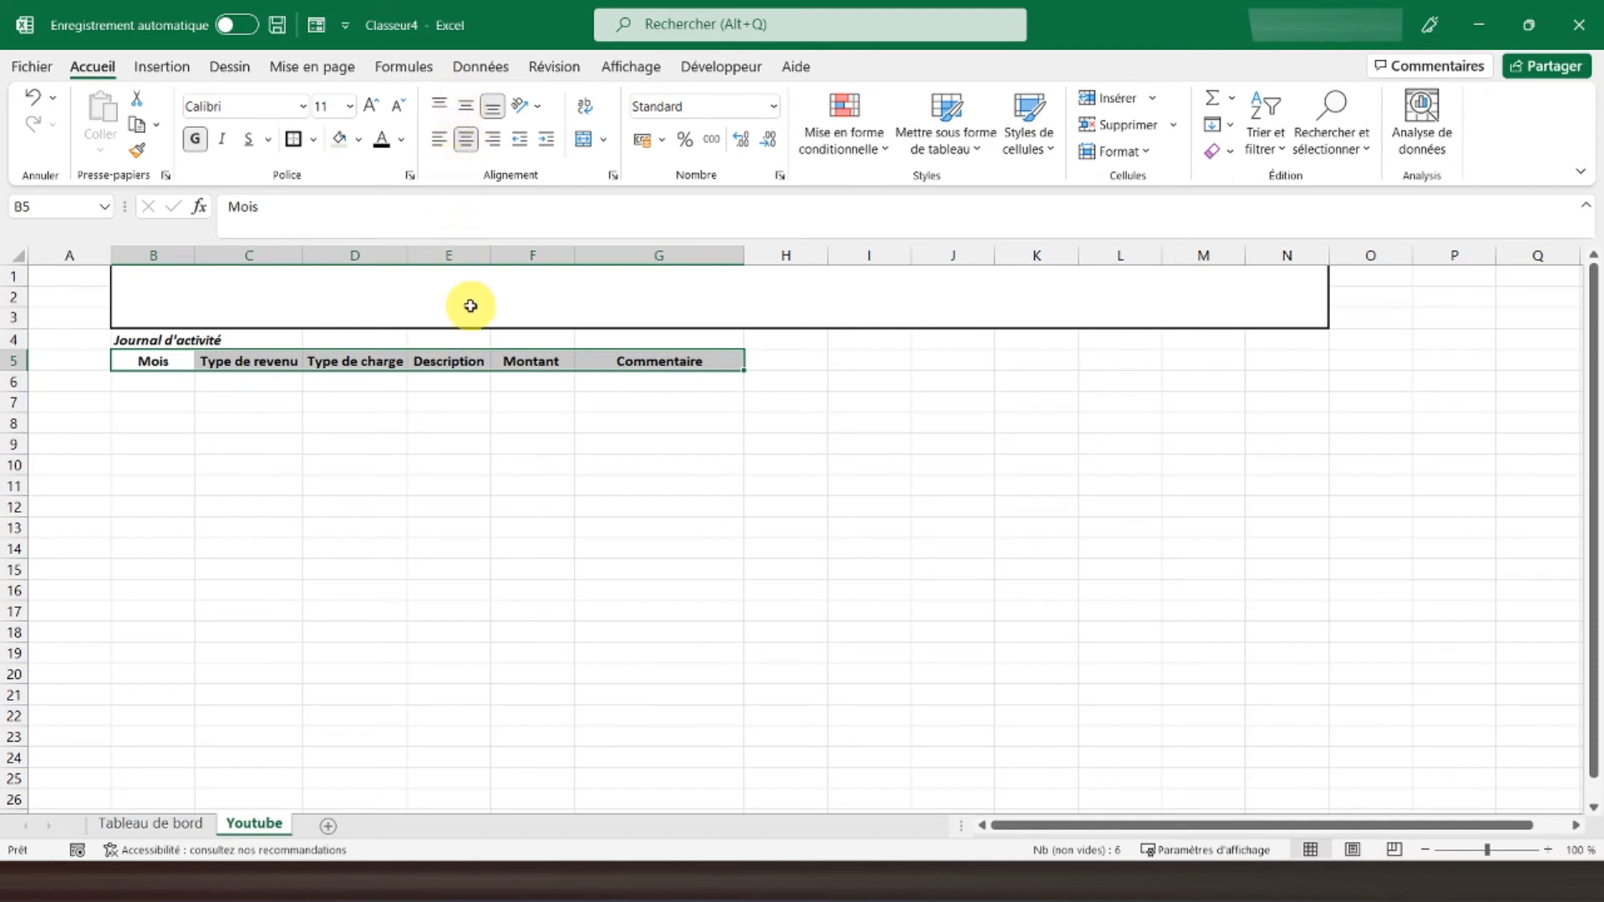
# Give each header cell from B5 to G5 its own outside border
pyautogui.click(159, 361)
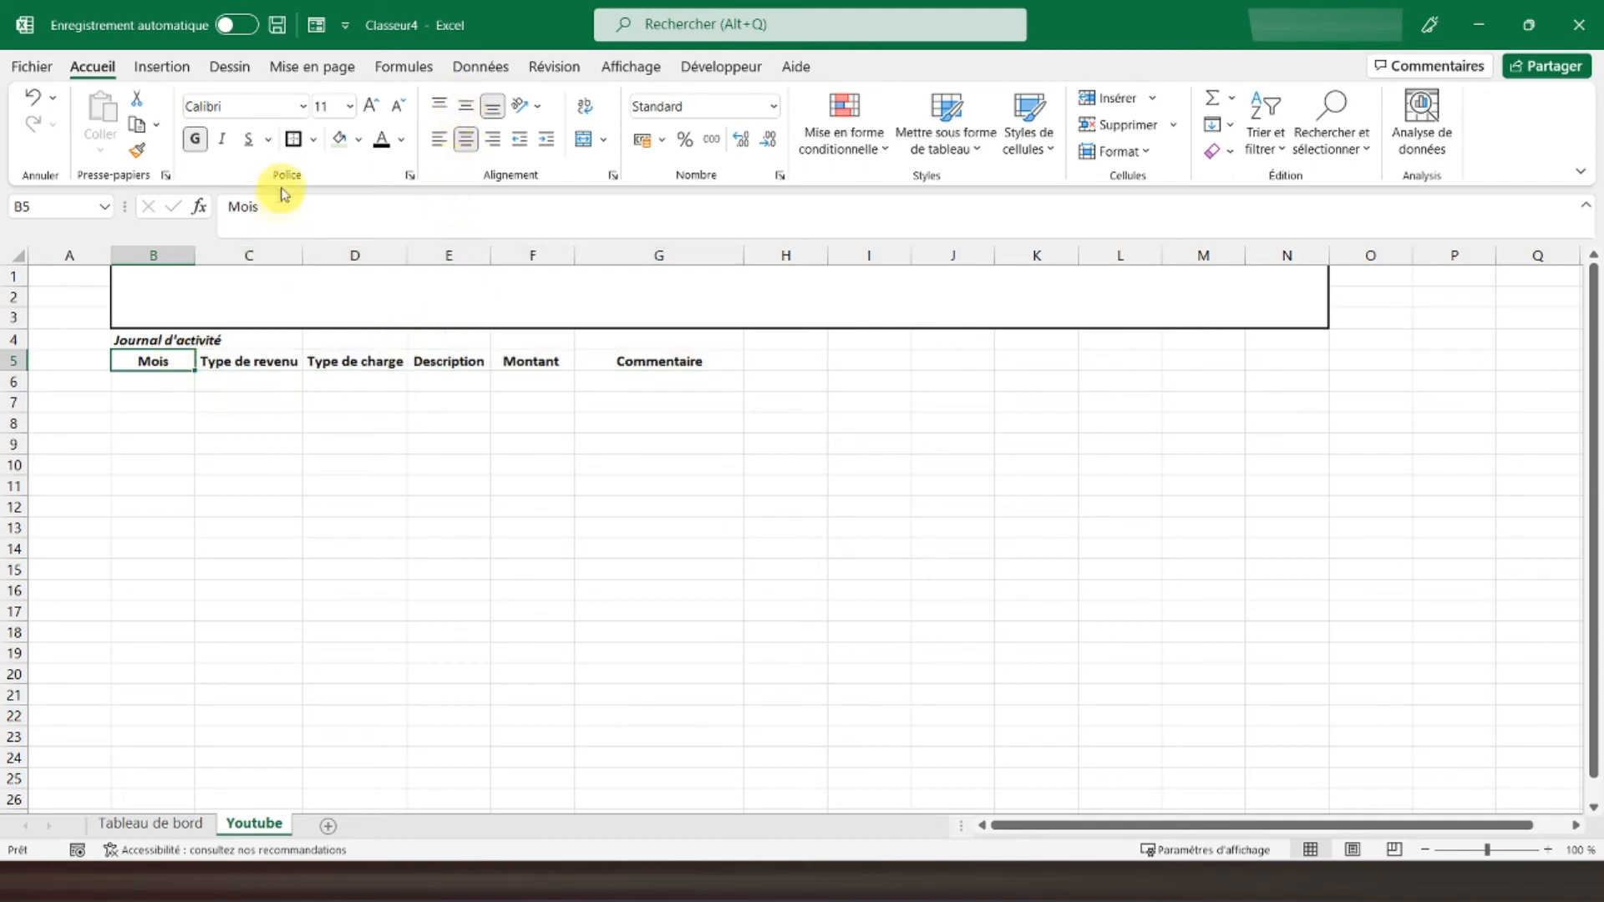
pyautogui.click(294, 140)
pyautogui.press('Right')
pyautogui.click(294, 140)
pyautogui.press('Right')
pyautogui.click(294, 141)
pyautogui.press('Right')
pyautogui.press('Right')
pyautogui.press('Right')
pyautogui.click(294, 140)
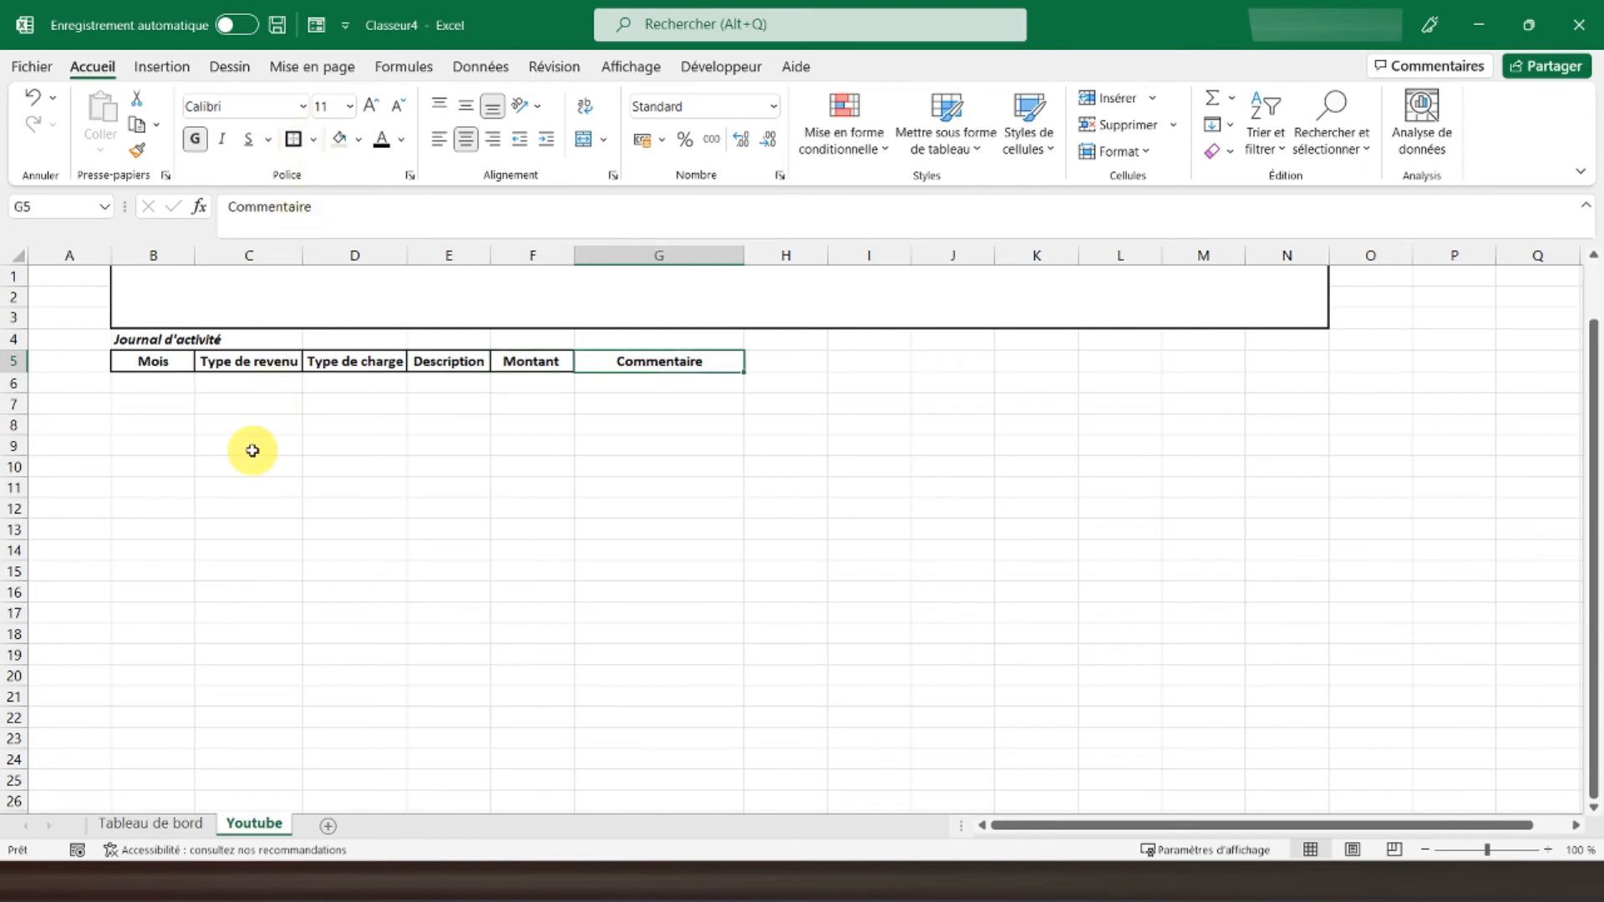
# Apply a thick outside border around the journal's entry area B6:G100
pyautogui.scroll(-7, 250, 447)
pyautogui.scroll(6, 243, 447)
pyautogui.scroll(-20, 640, 538)
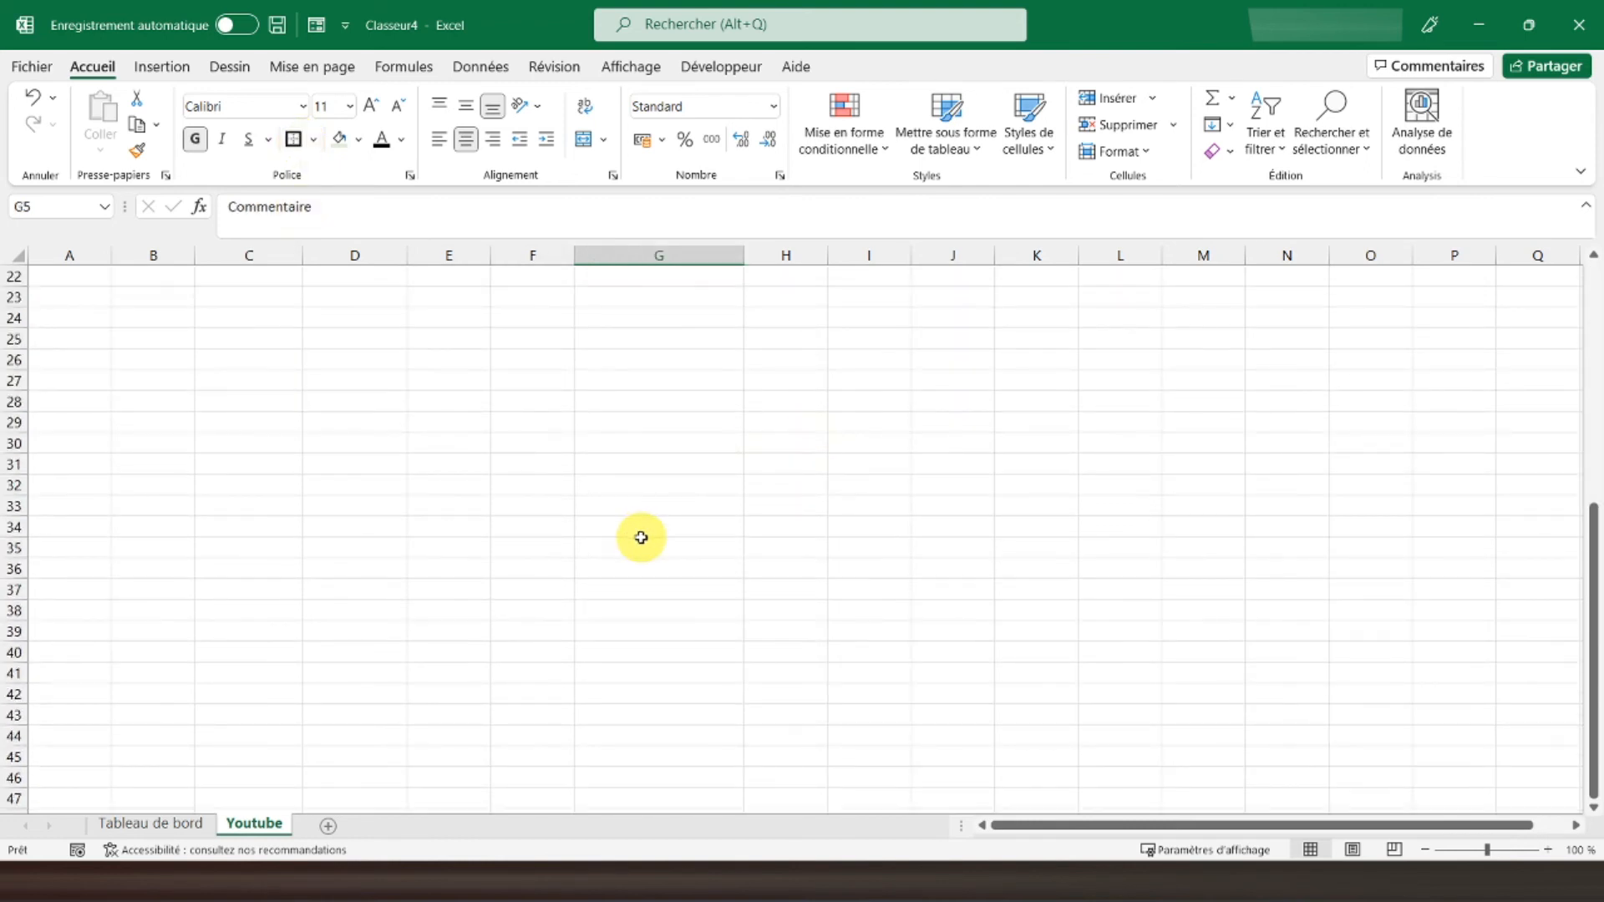
pyautogui.scroll(-5, 641, 537)
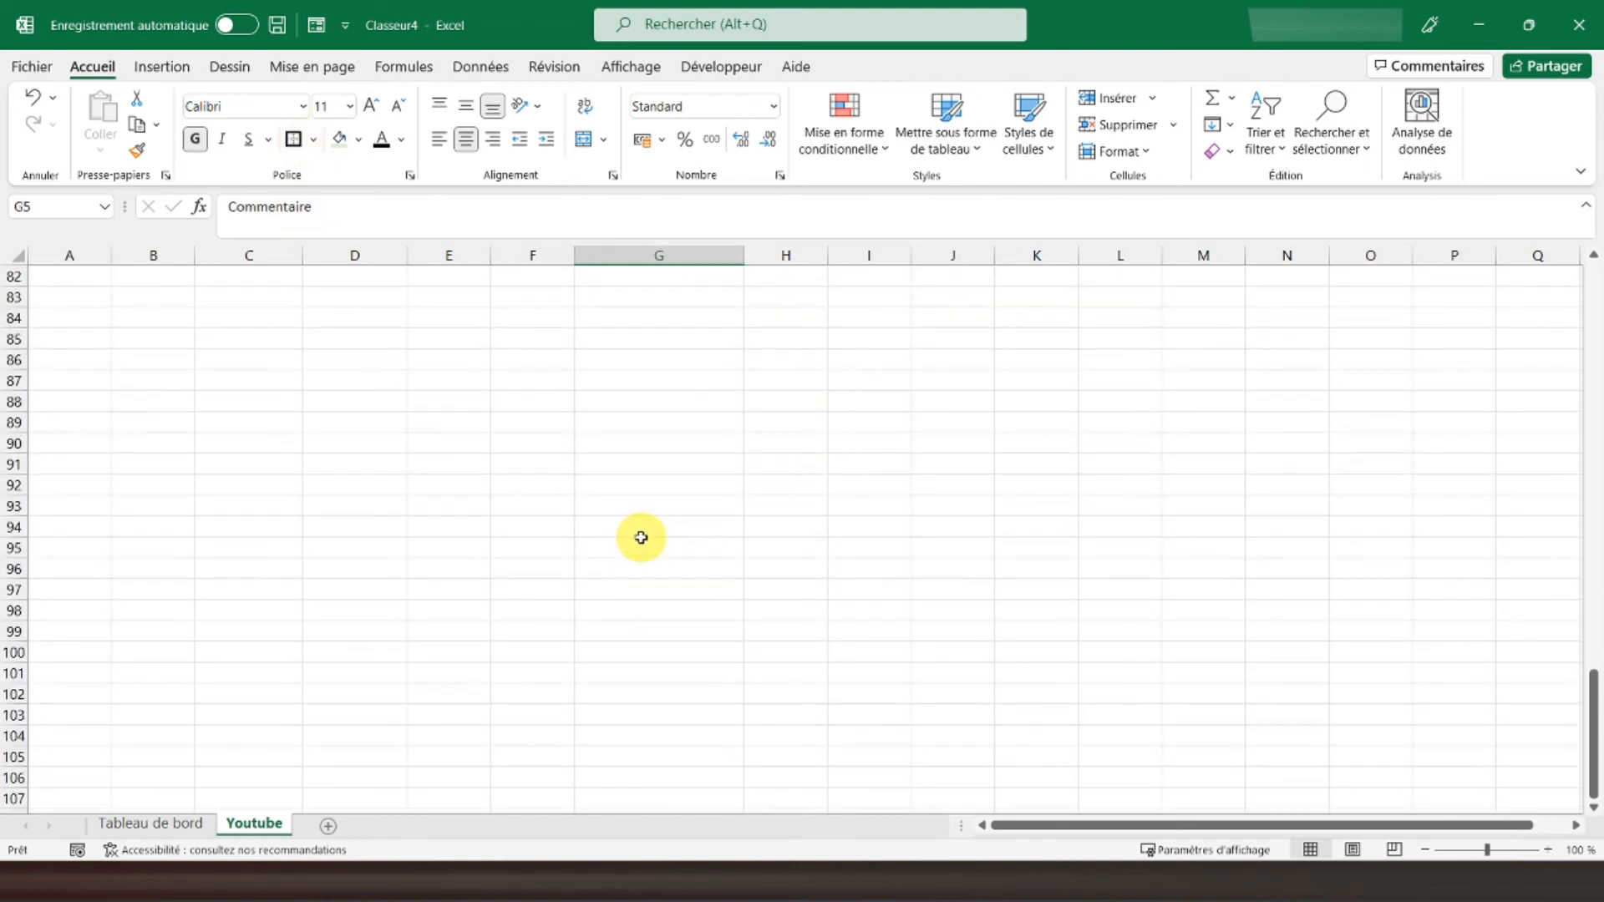
pyautogui.click(633, 570)
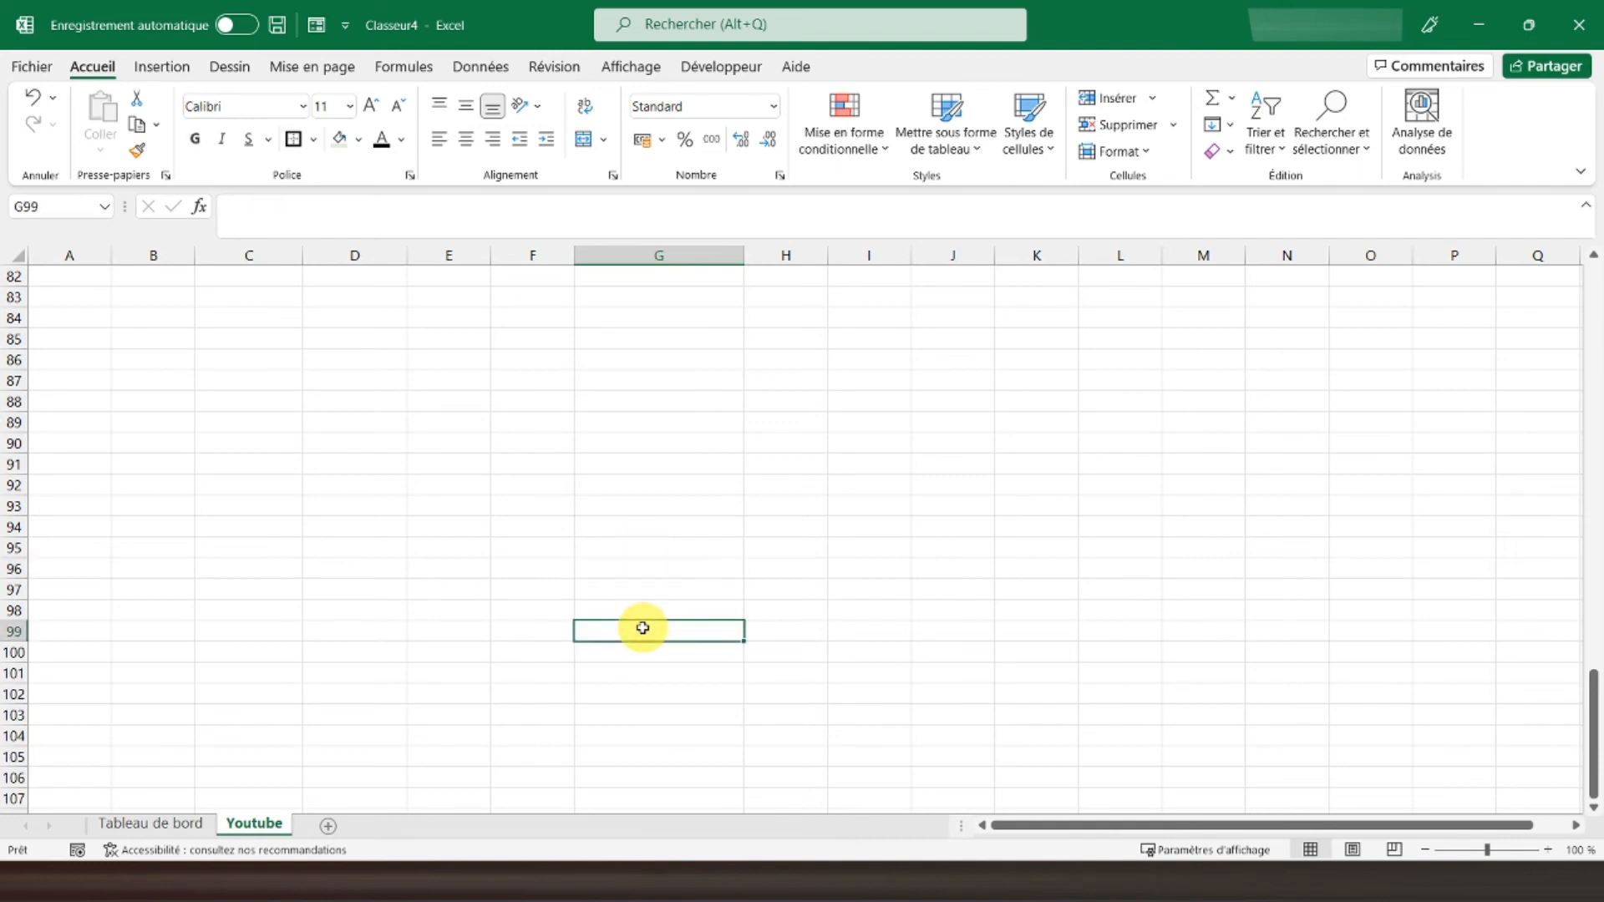
pyautogui.moveTo(639, 647); pyautogui.dragTo(138, 327)
pyautogui.moveTo(142, 324); pyautogui.dragTo(144, 313)
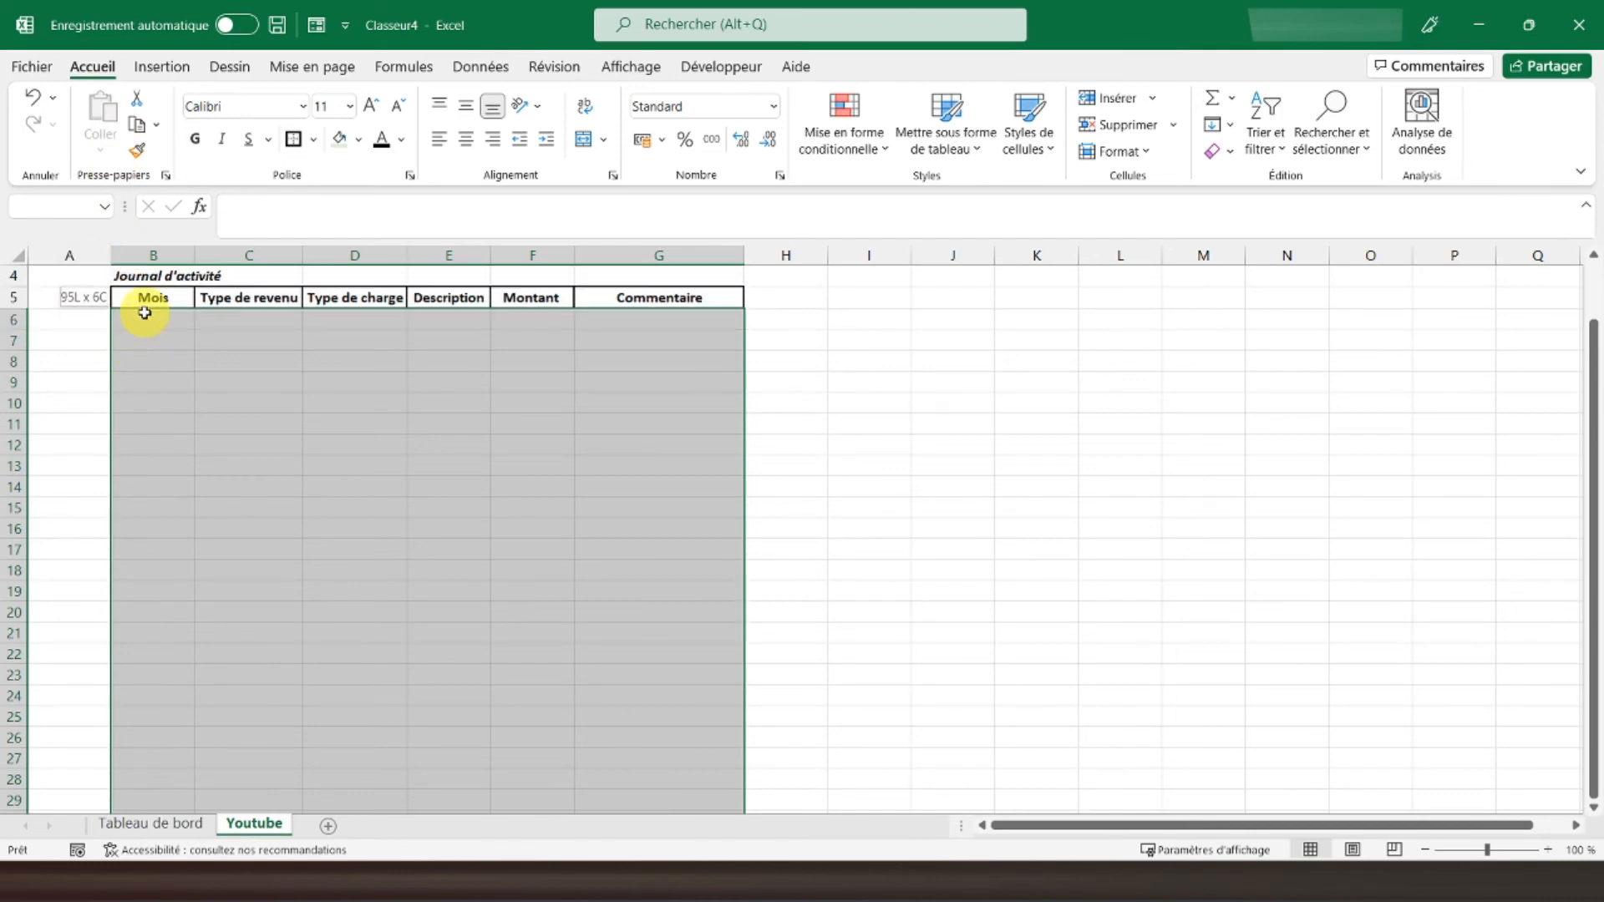
pyautogui.click(314, 142)
pyautogui.click(370, 405)
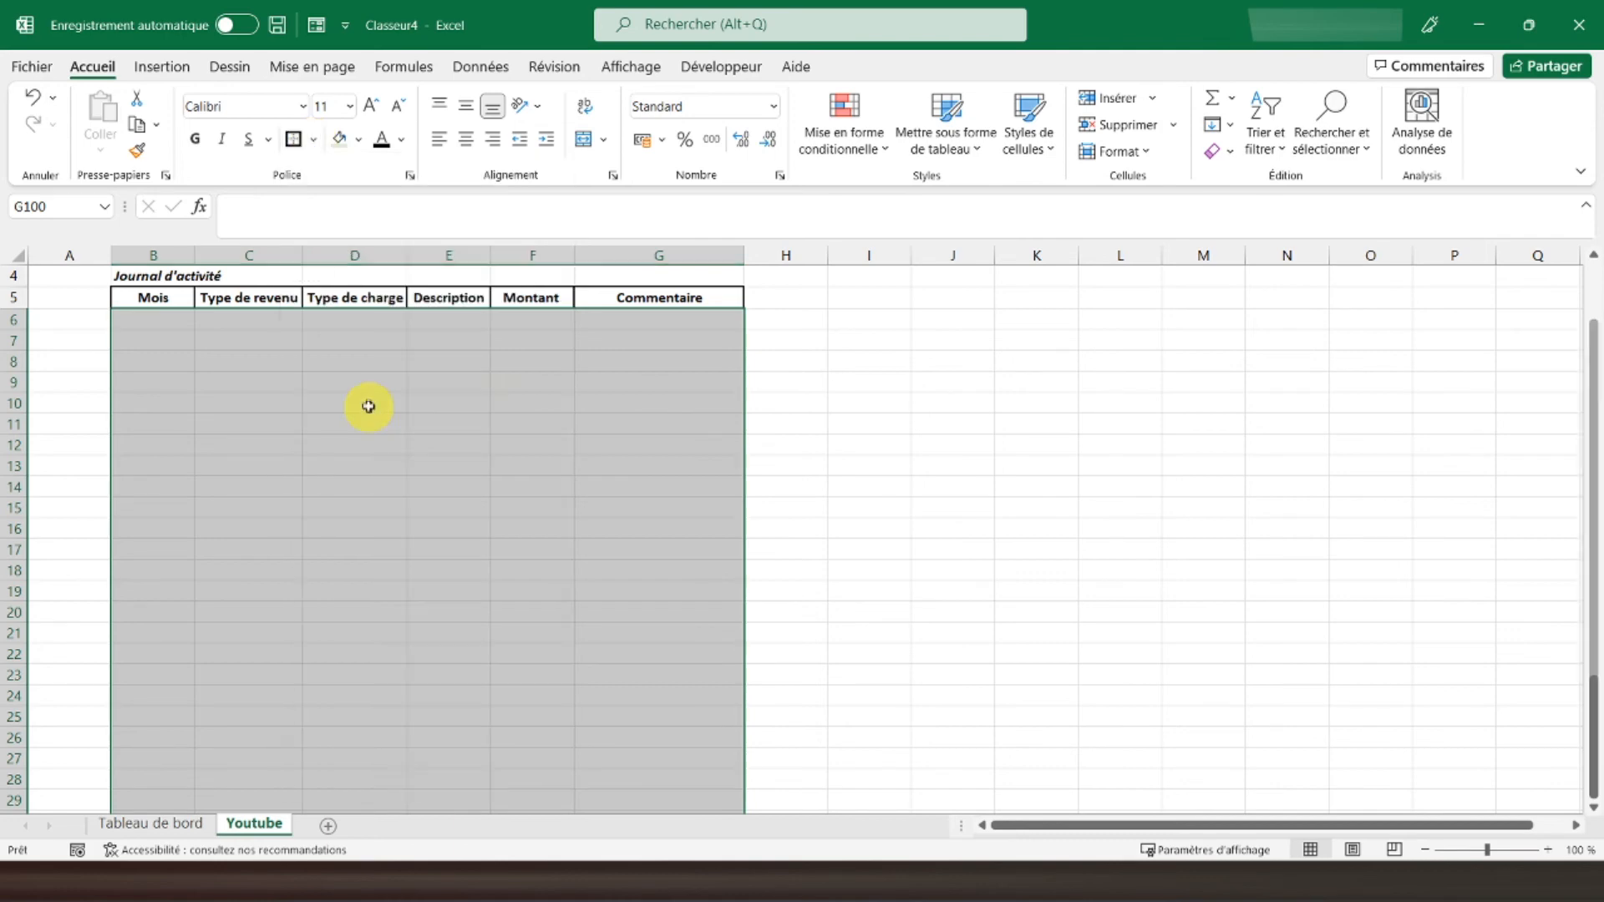
# Add fine dotted inner borders between all cells of the journal range B6:G100
pyautogui.click(314, 142)
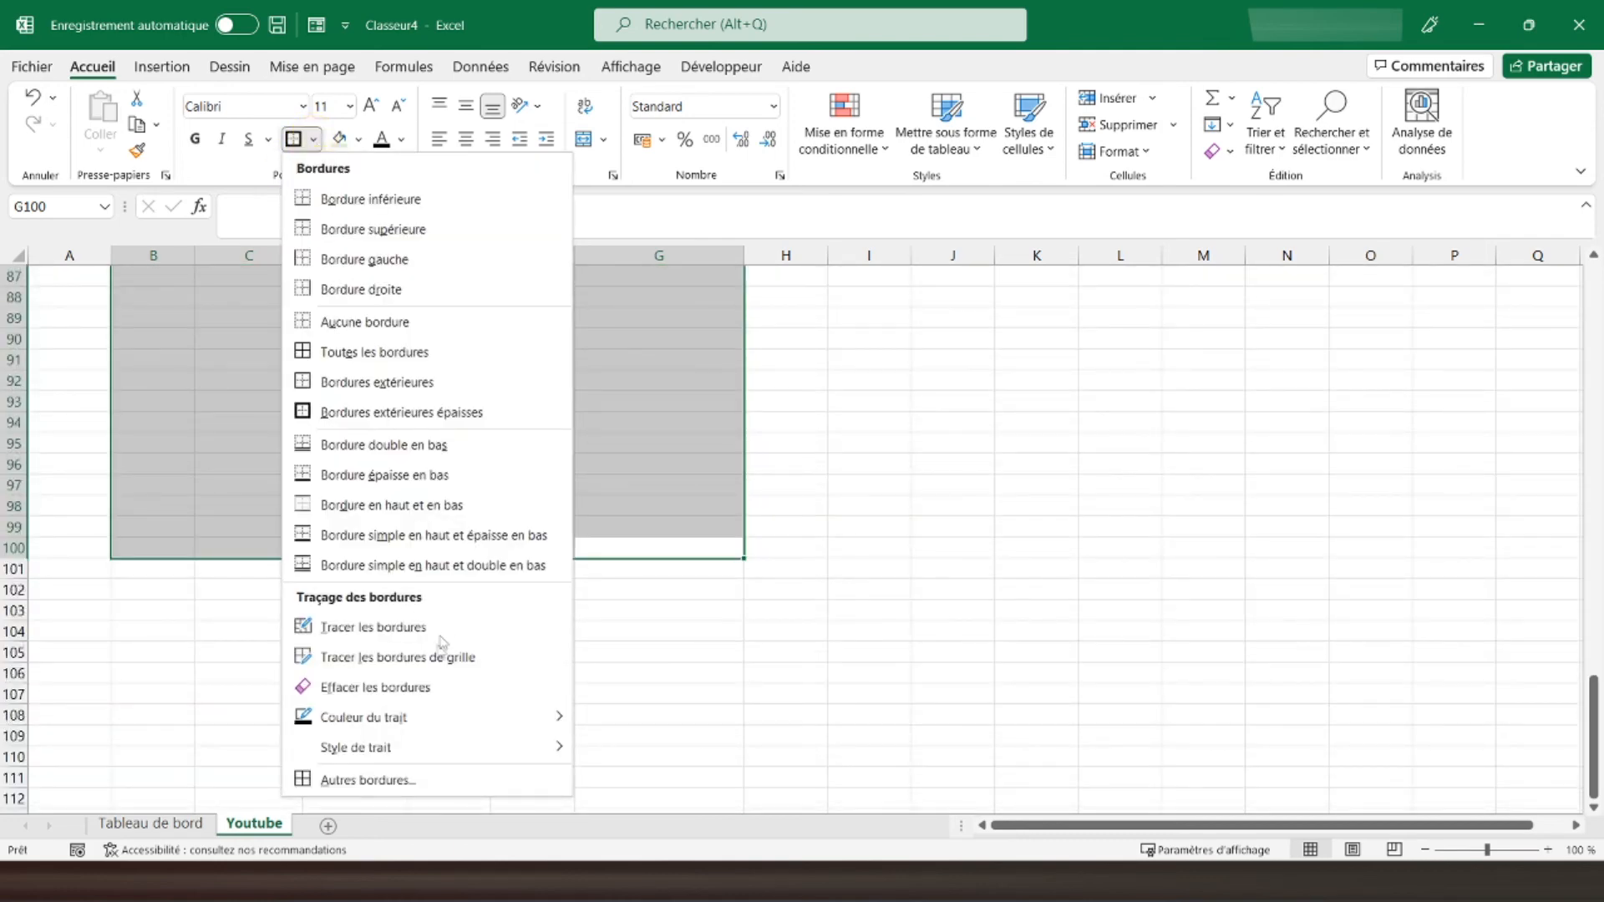
pyautogui.click(387, 774)
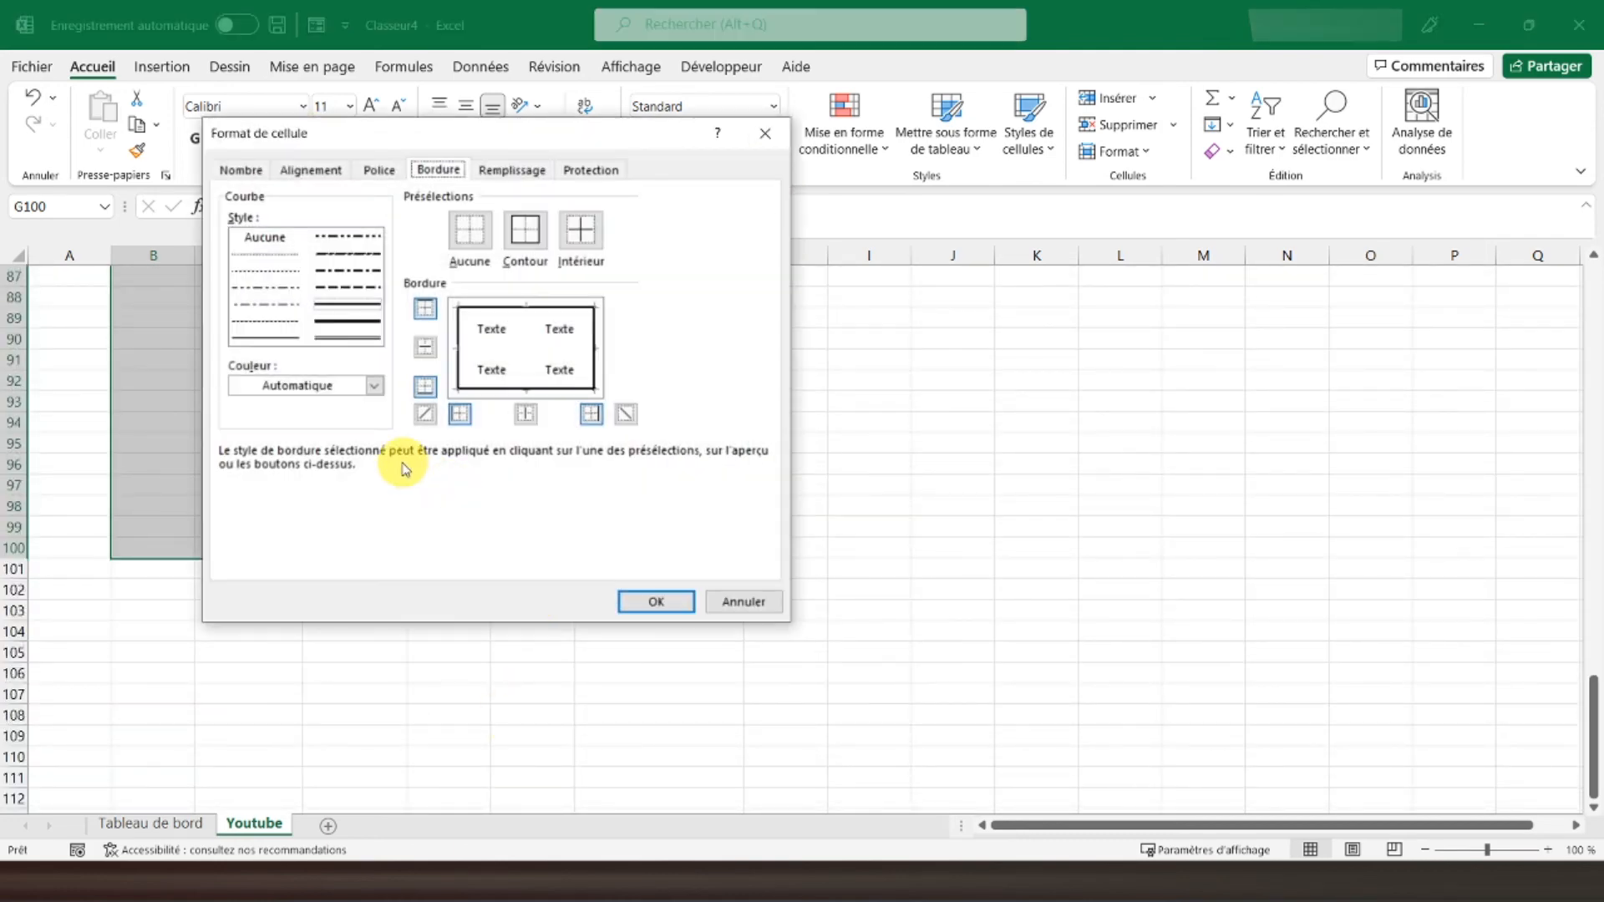
pyautogui.click(288, 259)
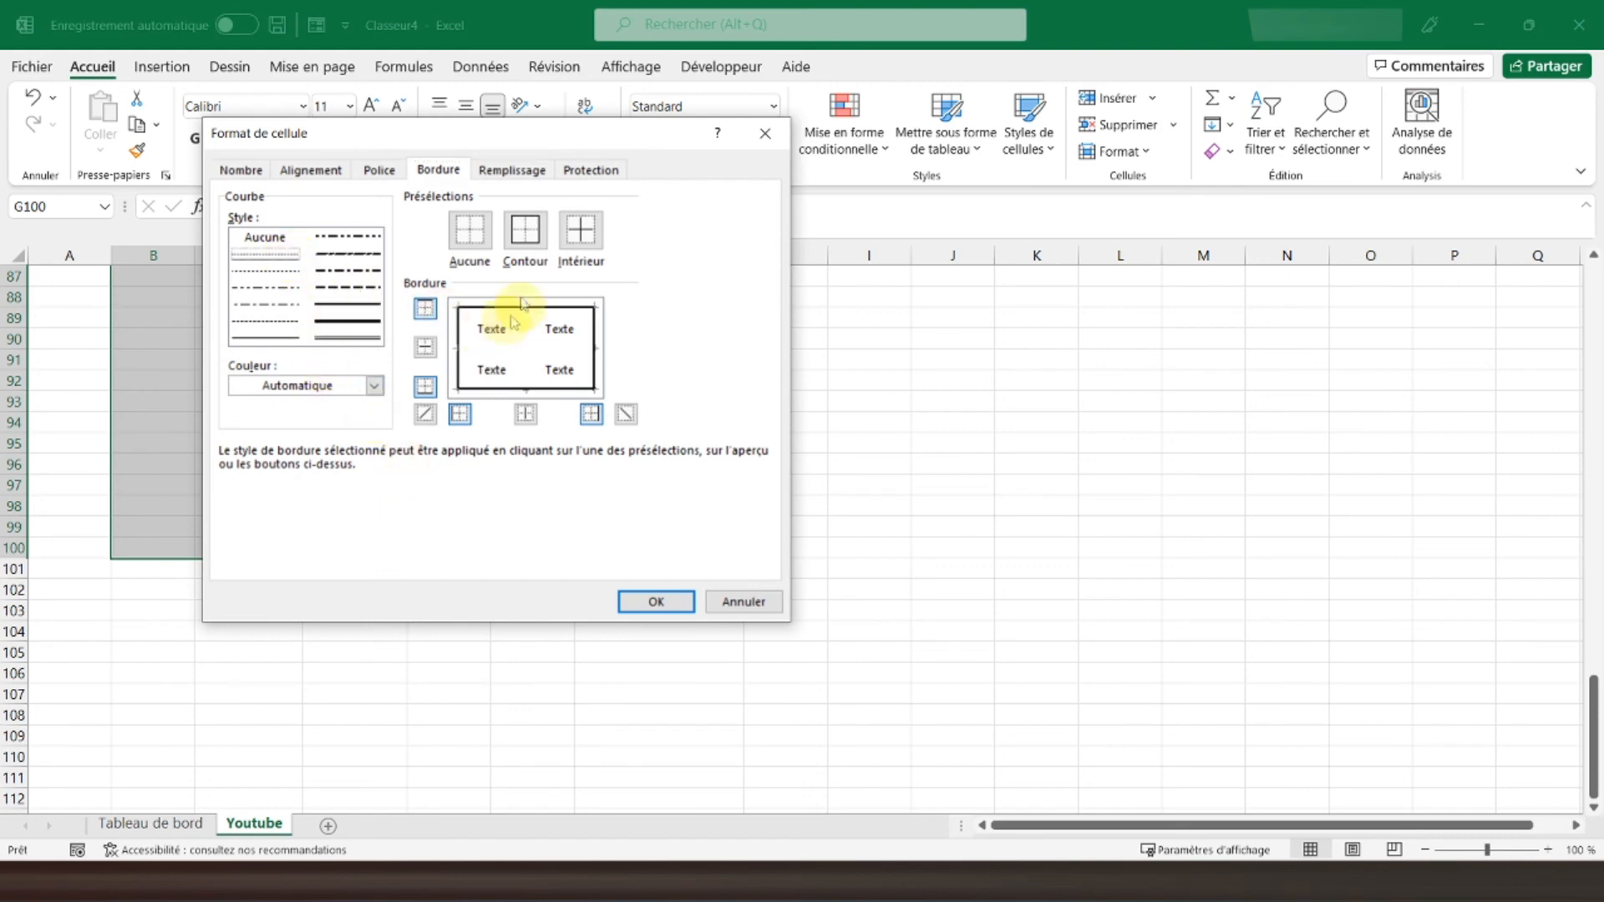
pyautogui.click(580, 230)
pyautogui.click(656, 601)
pyautogui.scroll(15, 315, 339)
pyautogui.scroll(5, 313, 342)
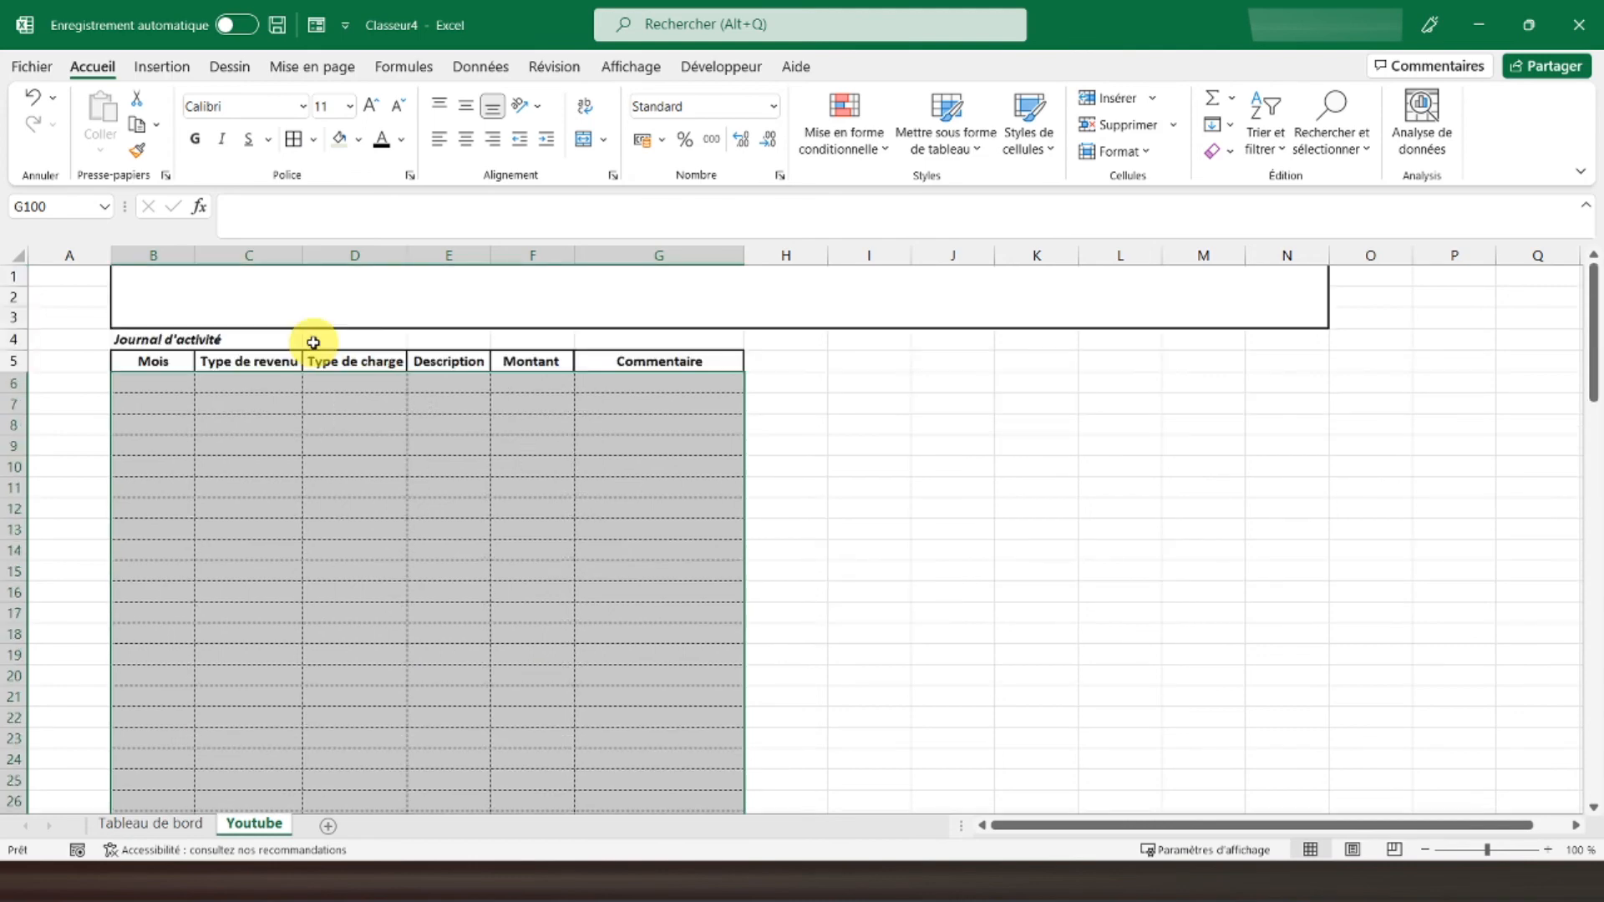
# Set the width of column H to 3 as a narrow spacer beside the journal
pyautogui.click(226, 316)
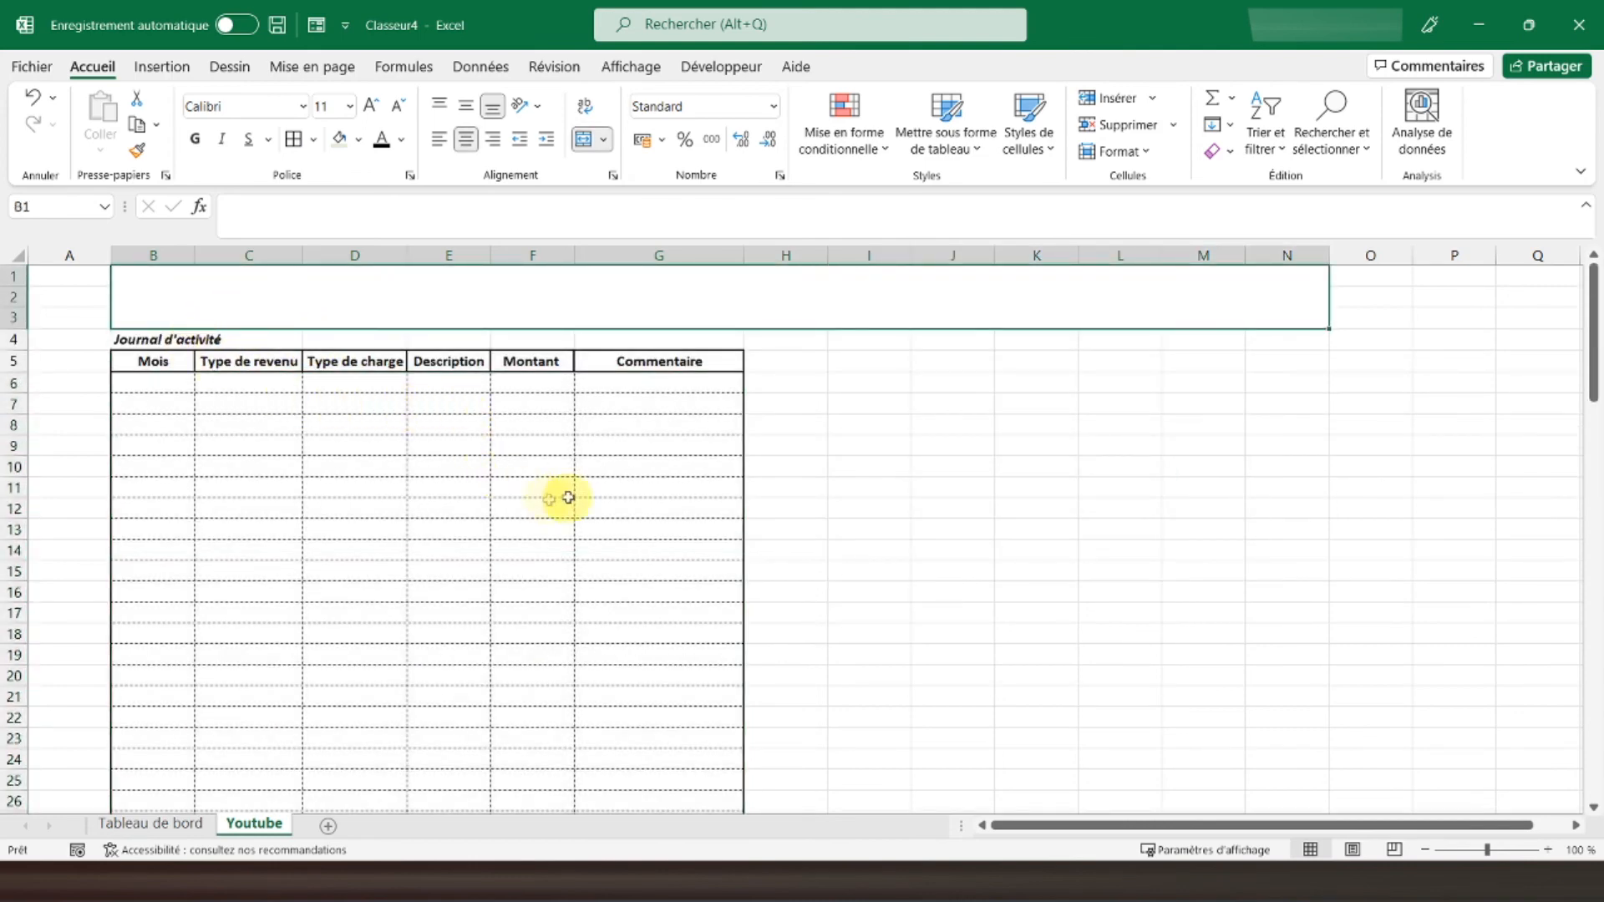
pyautogui.rightClick(794, 255)
pyautogui.click(866, 568)
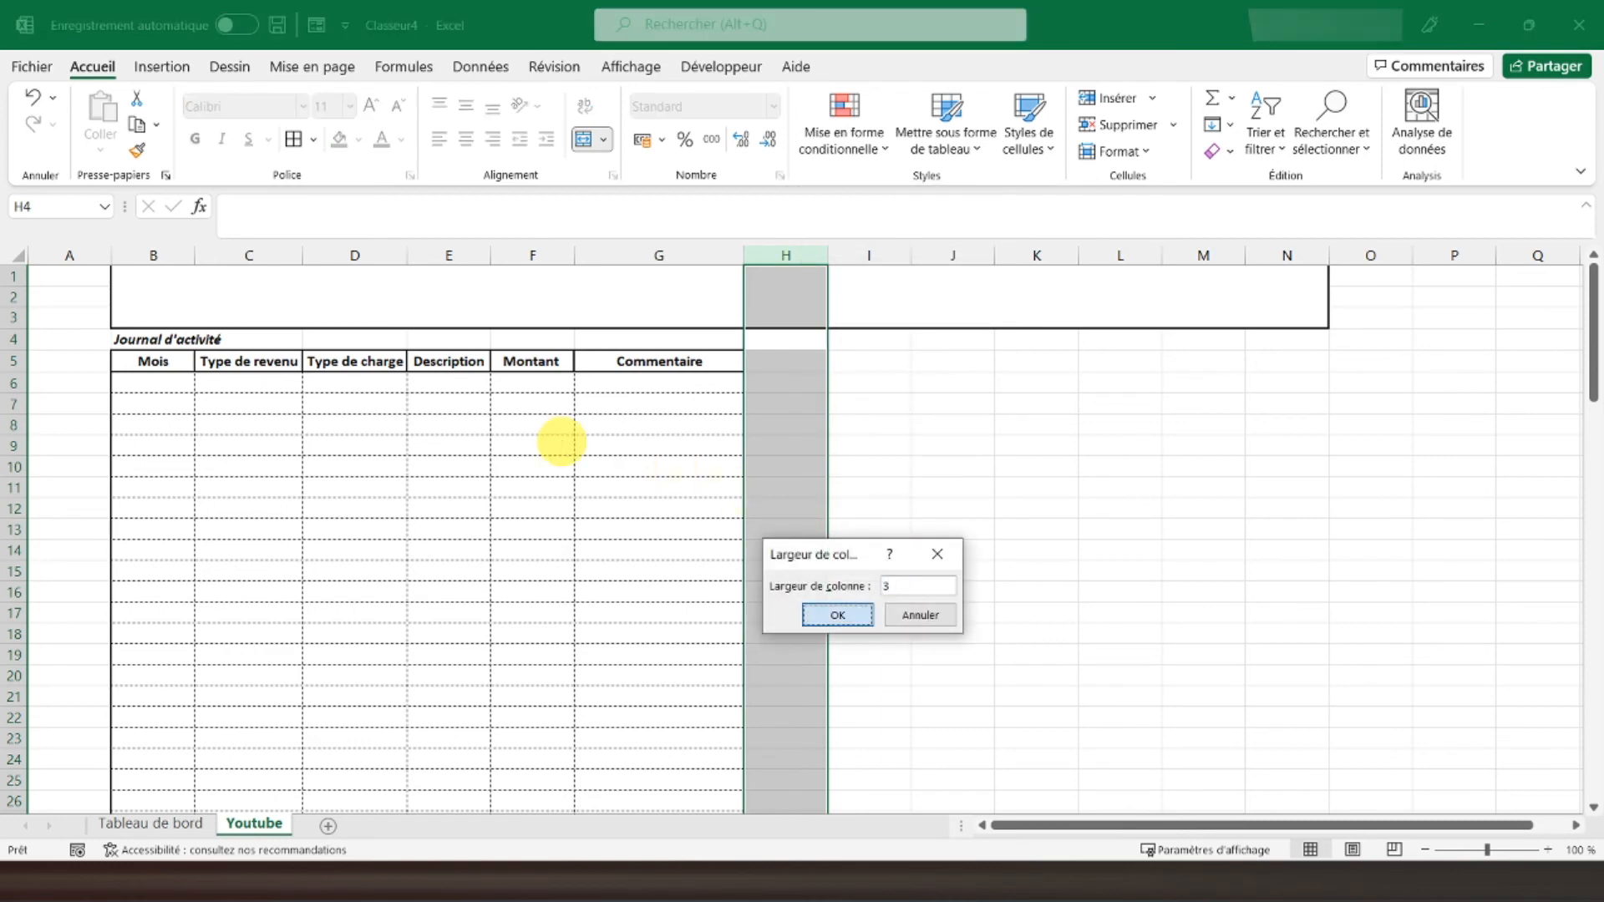
pyautogui.write('3')
pyautogui.press('Return')
# Enter the header "Types de revenus" in I5 and fit column I to its text
pyautogui.click(830, 360)
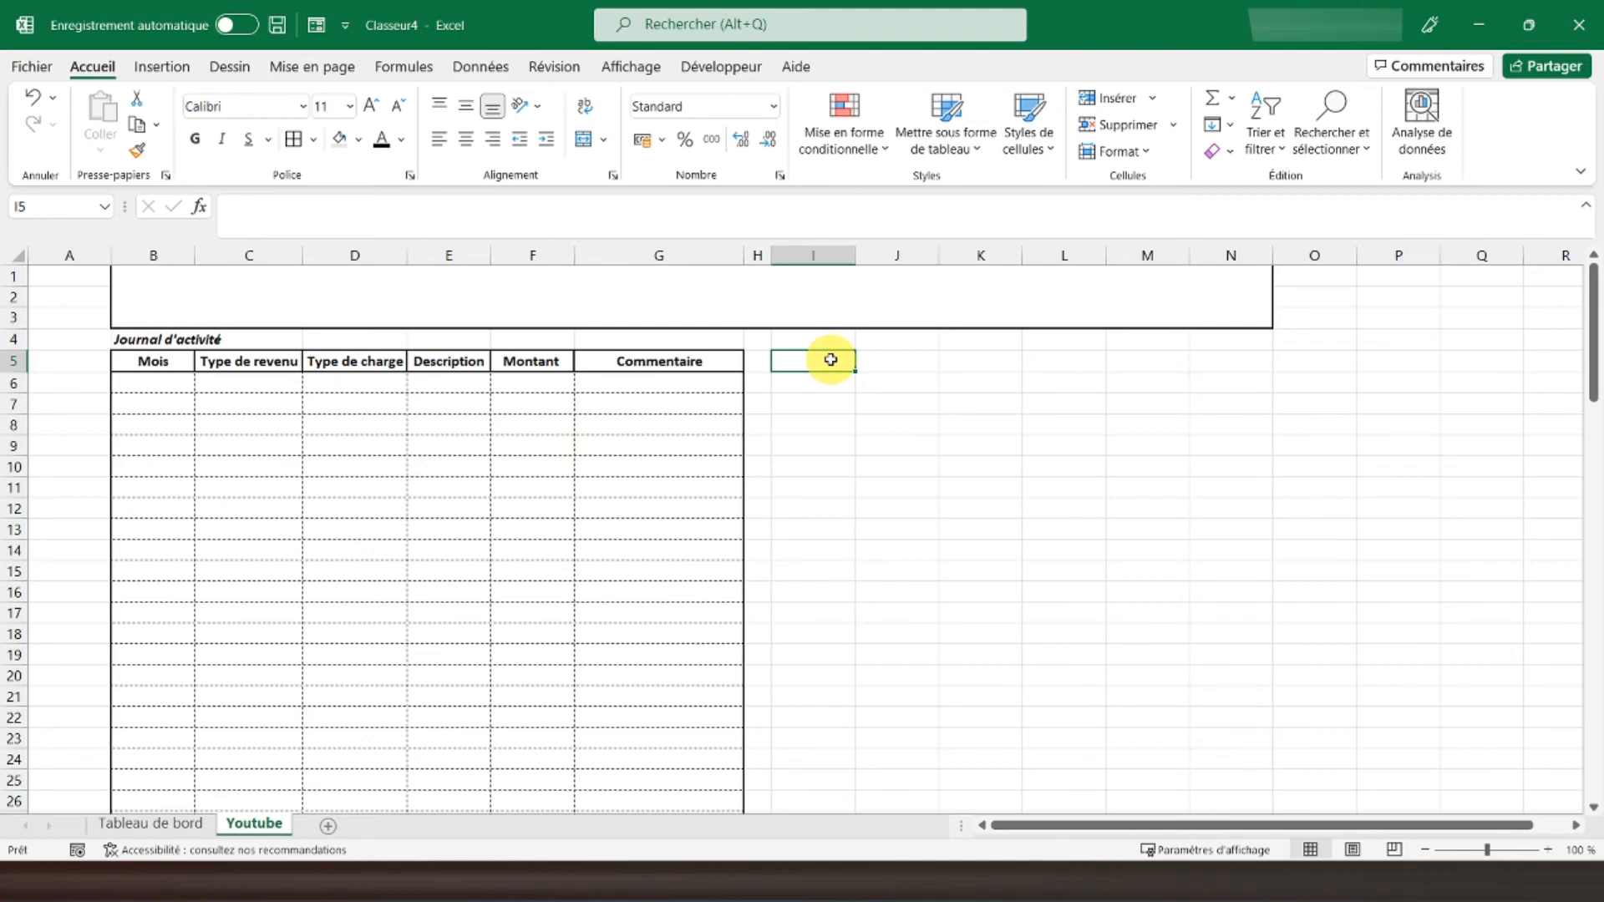
pyautogui.write('Types de revenu')
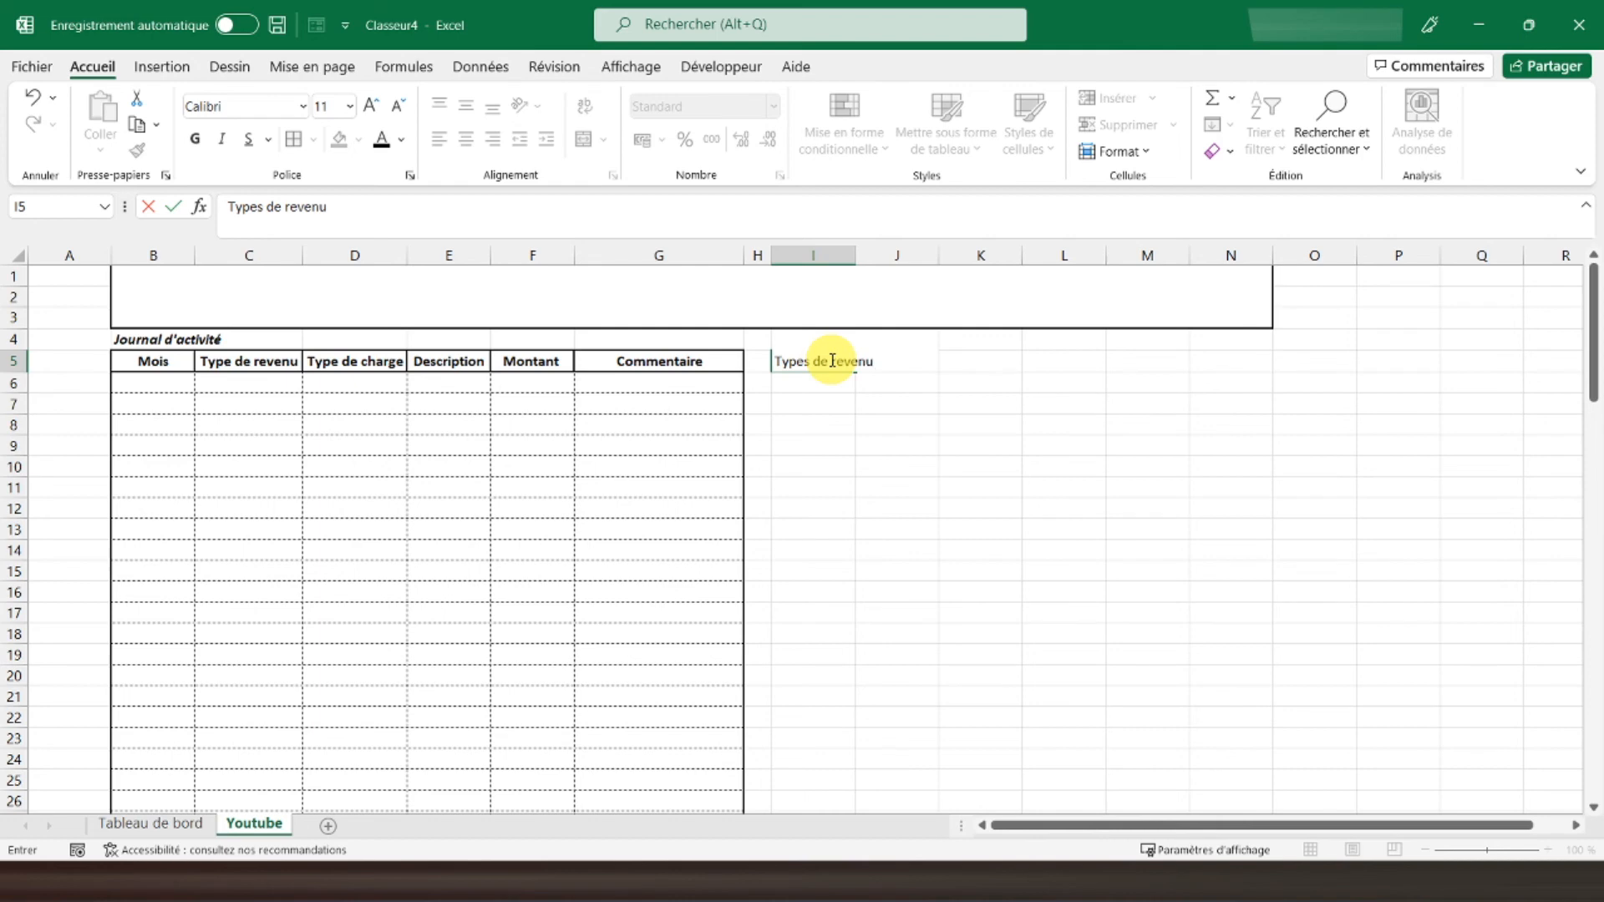
pyautogui.write('s')
pyautogui.press('Return')
pyautogui.press('Up')
pyautogui.press('Right')
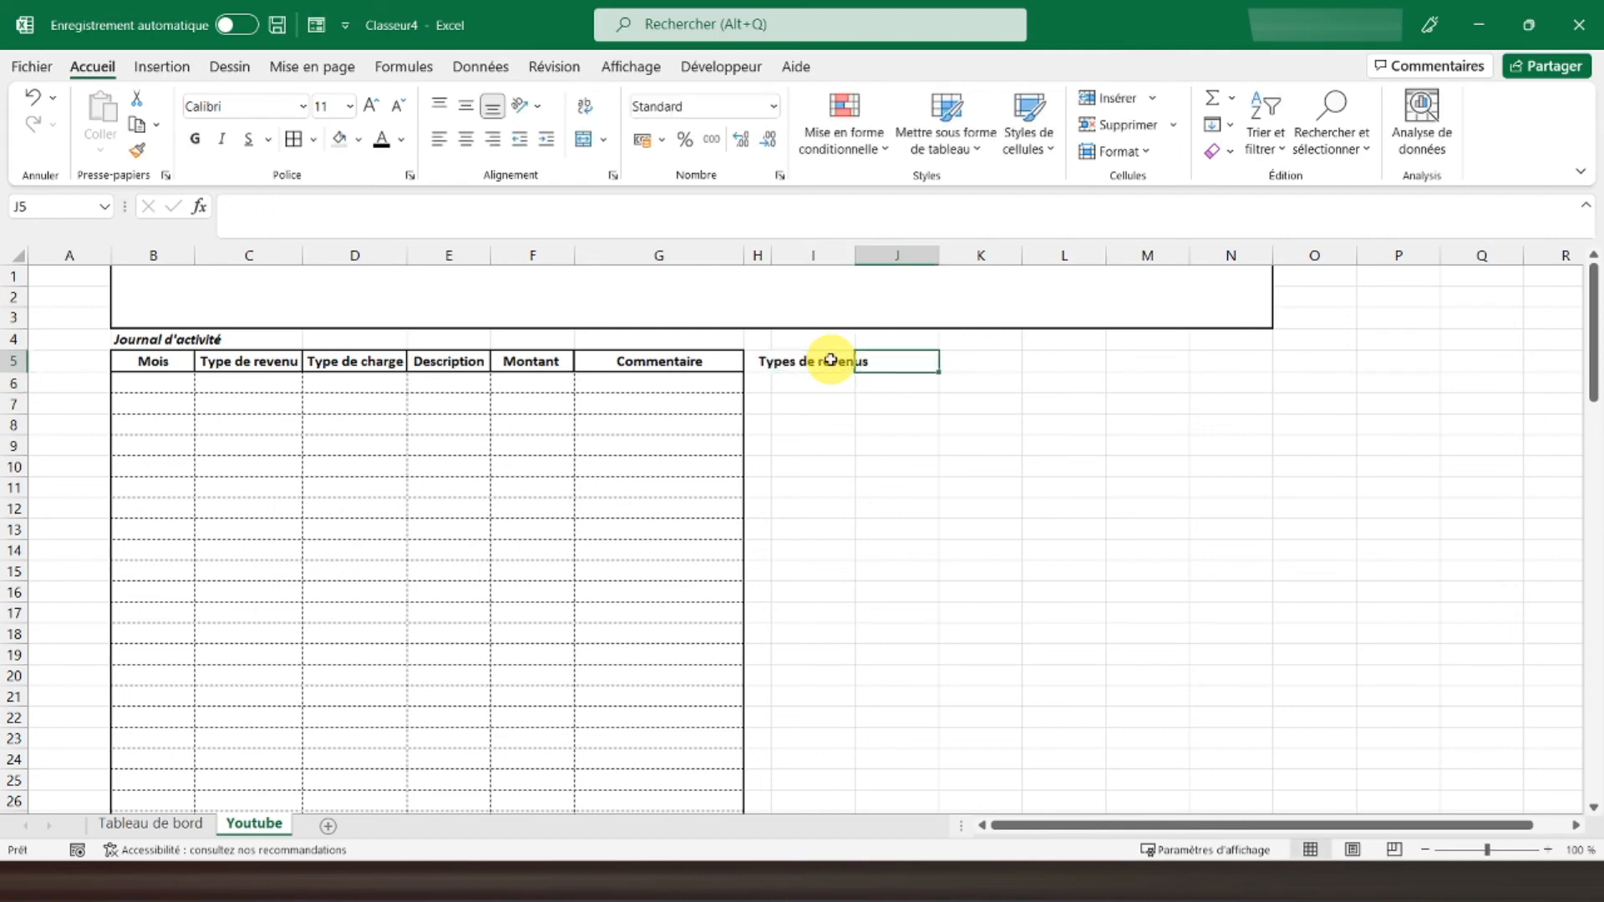
pyautogui.doubleClick(856, 264)
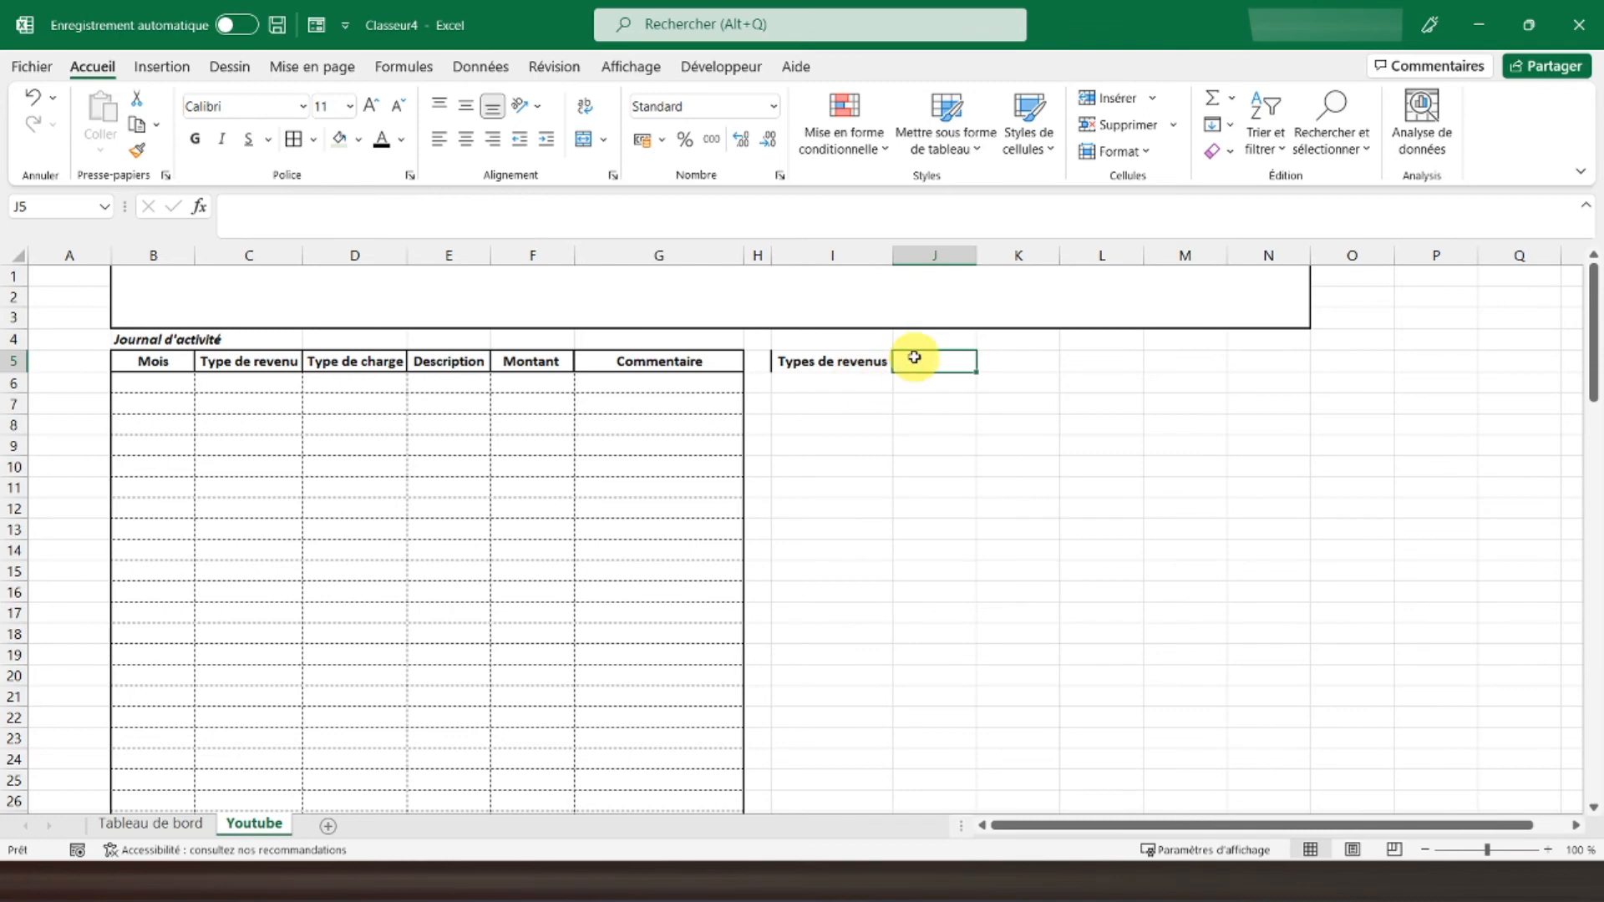
# Enter the header "Types de charges" in J5 and fit column J to its text
pyautogui.write('Ty')
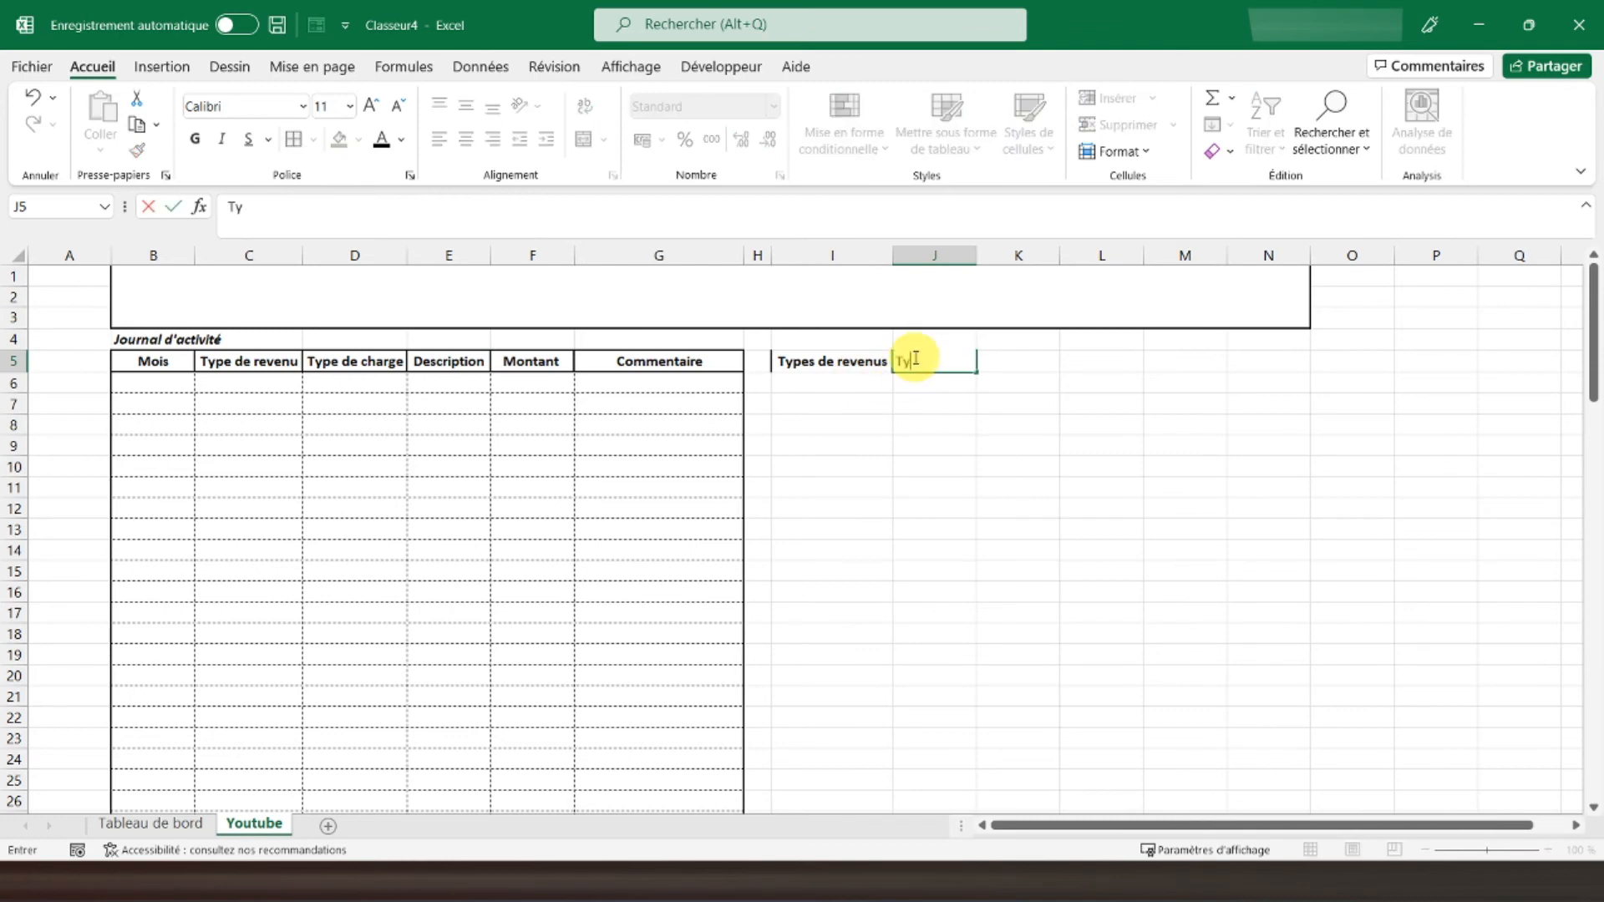
pyautogui.write('pes de charge')
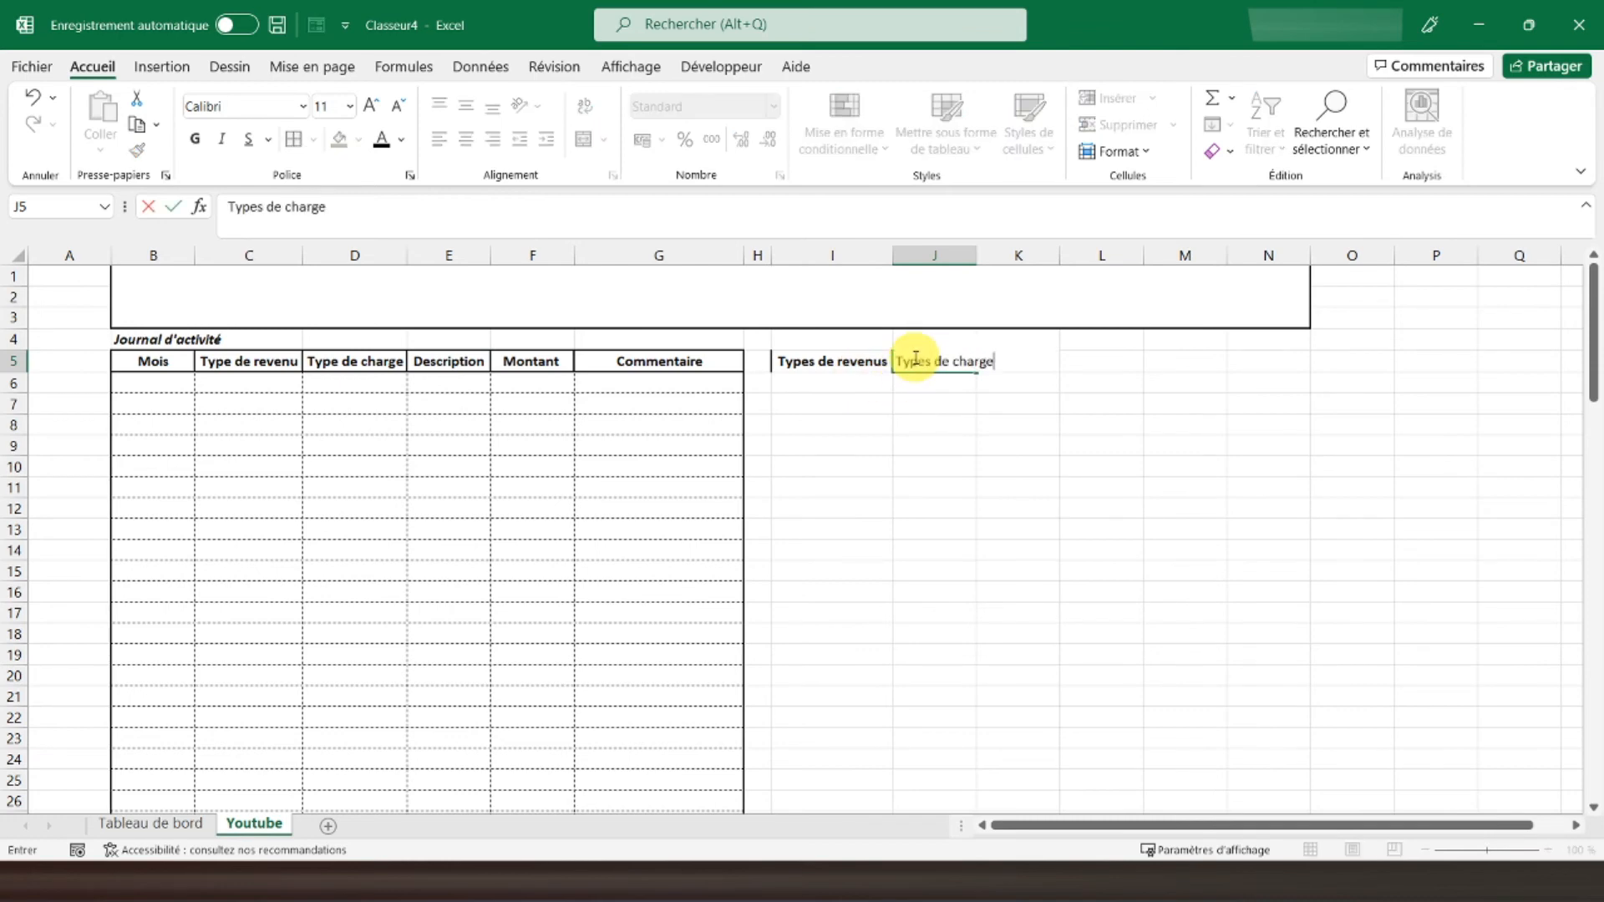
pyautogui.write('s')
pyautogui.press('Return')
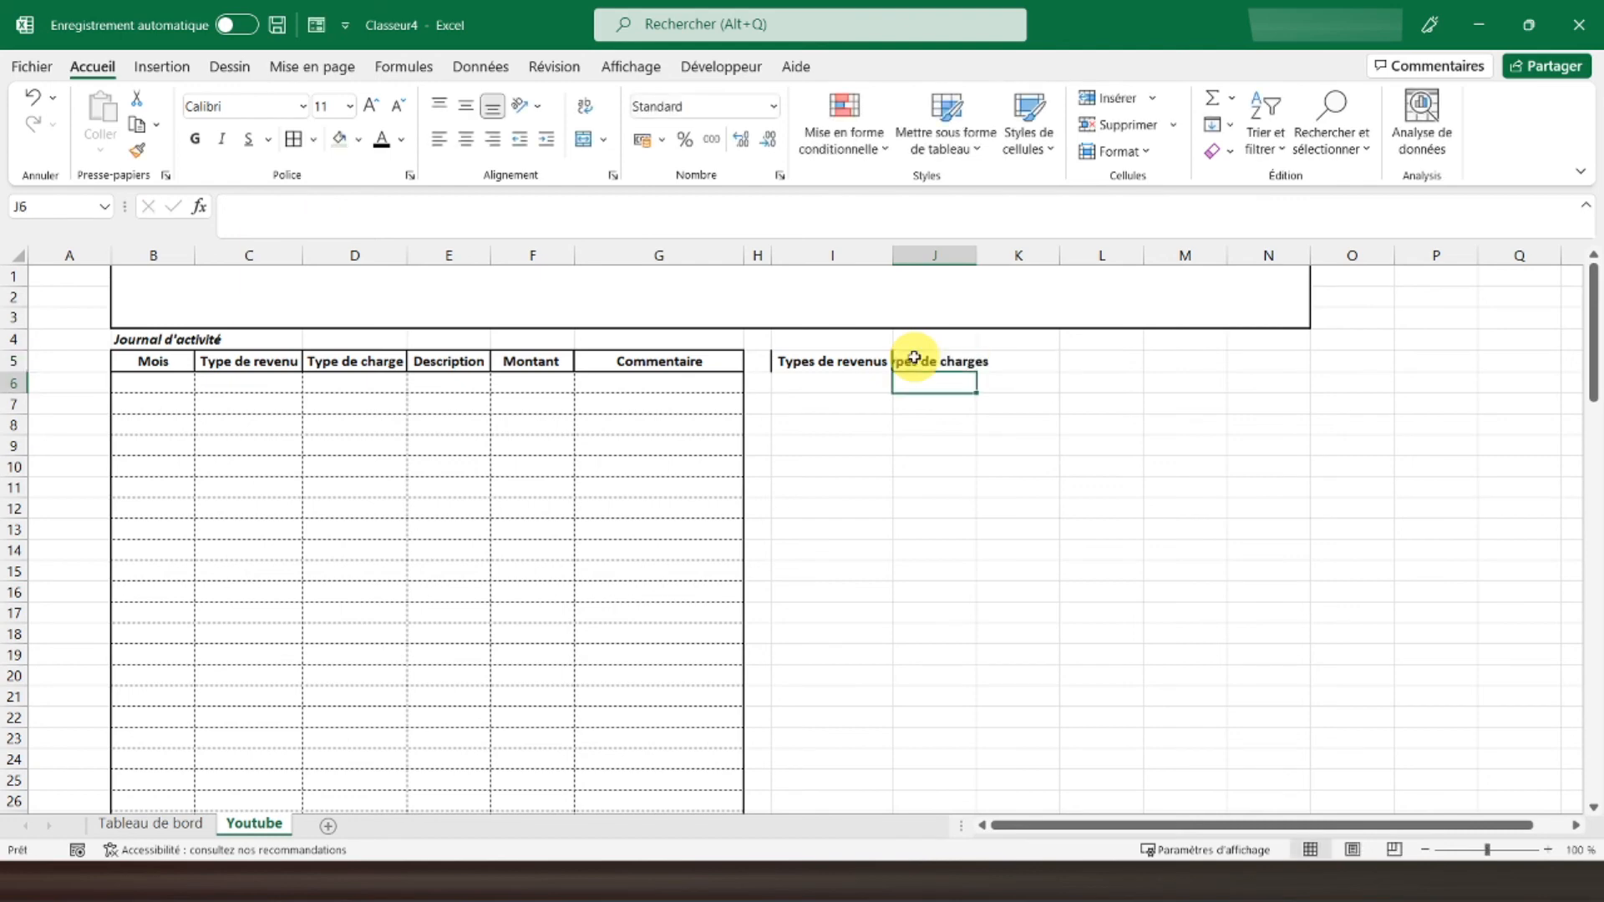
pyautogui.doubleClick(977, 258)
# Put a thick outside border around each of the header cells I5 and J5
pyautogui.click(817, 361)
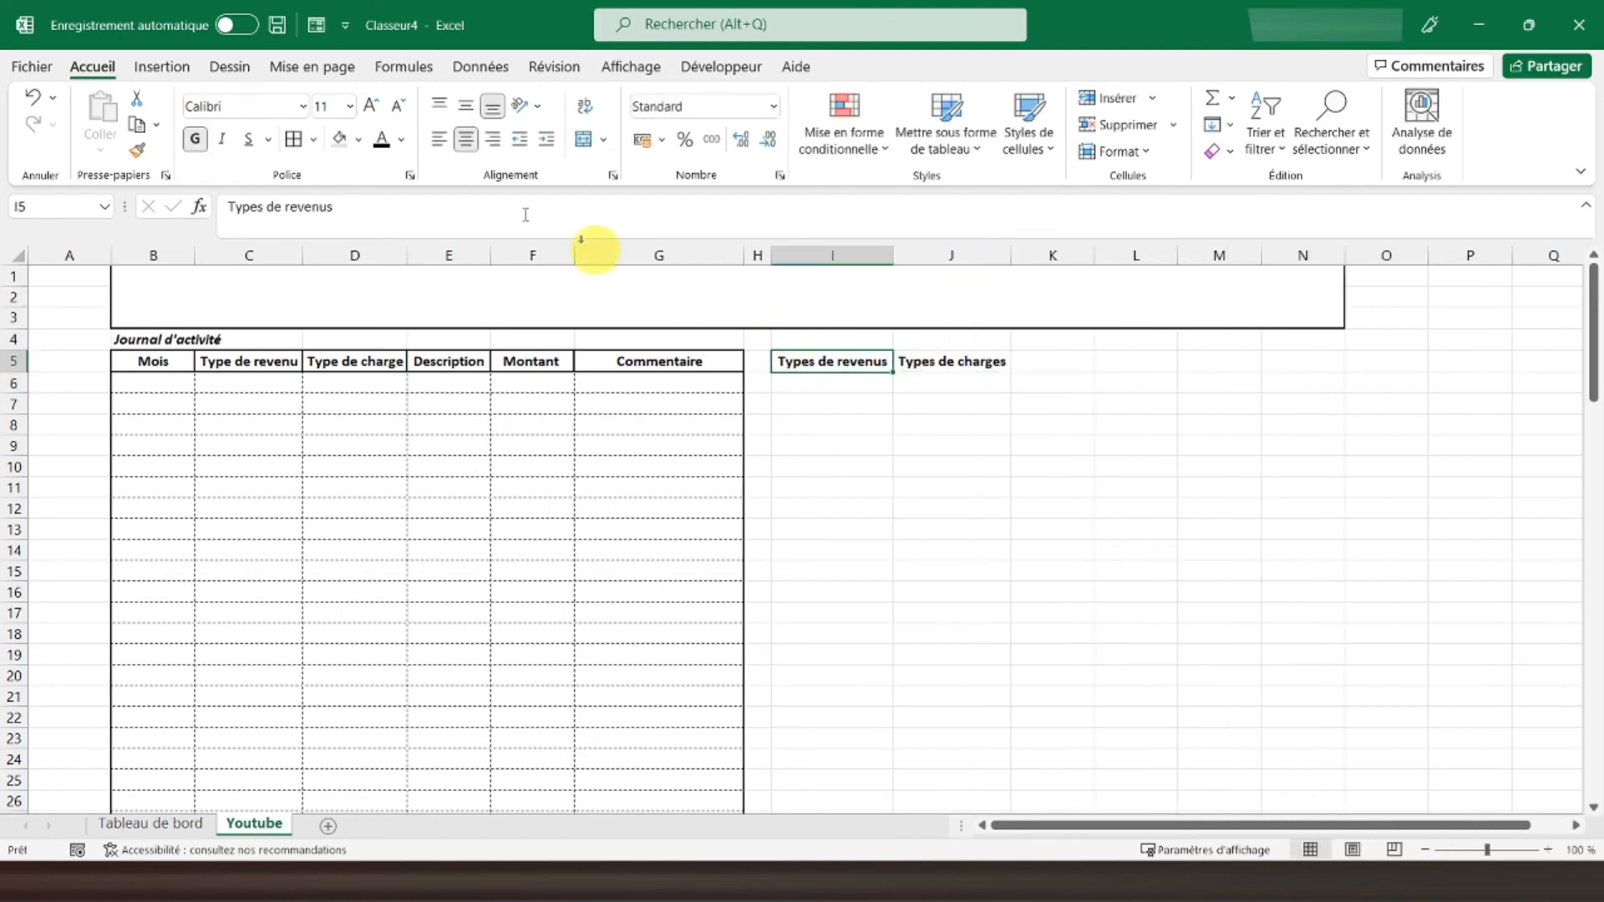
pyautogui.click(316, 148)
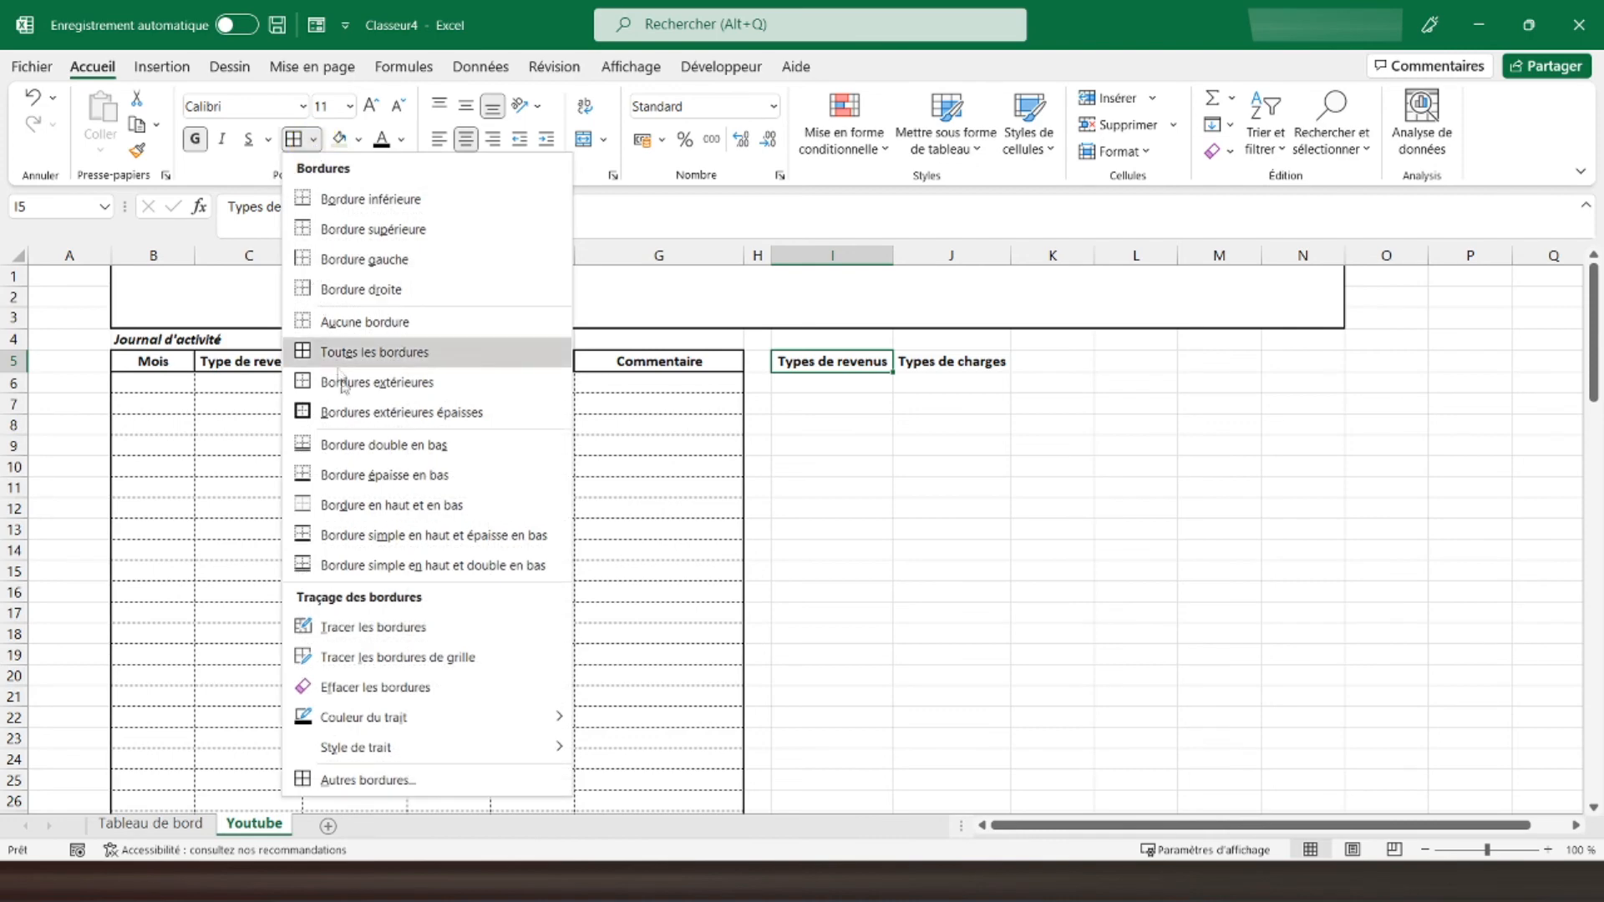
pyautogui.click(376, 412)
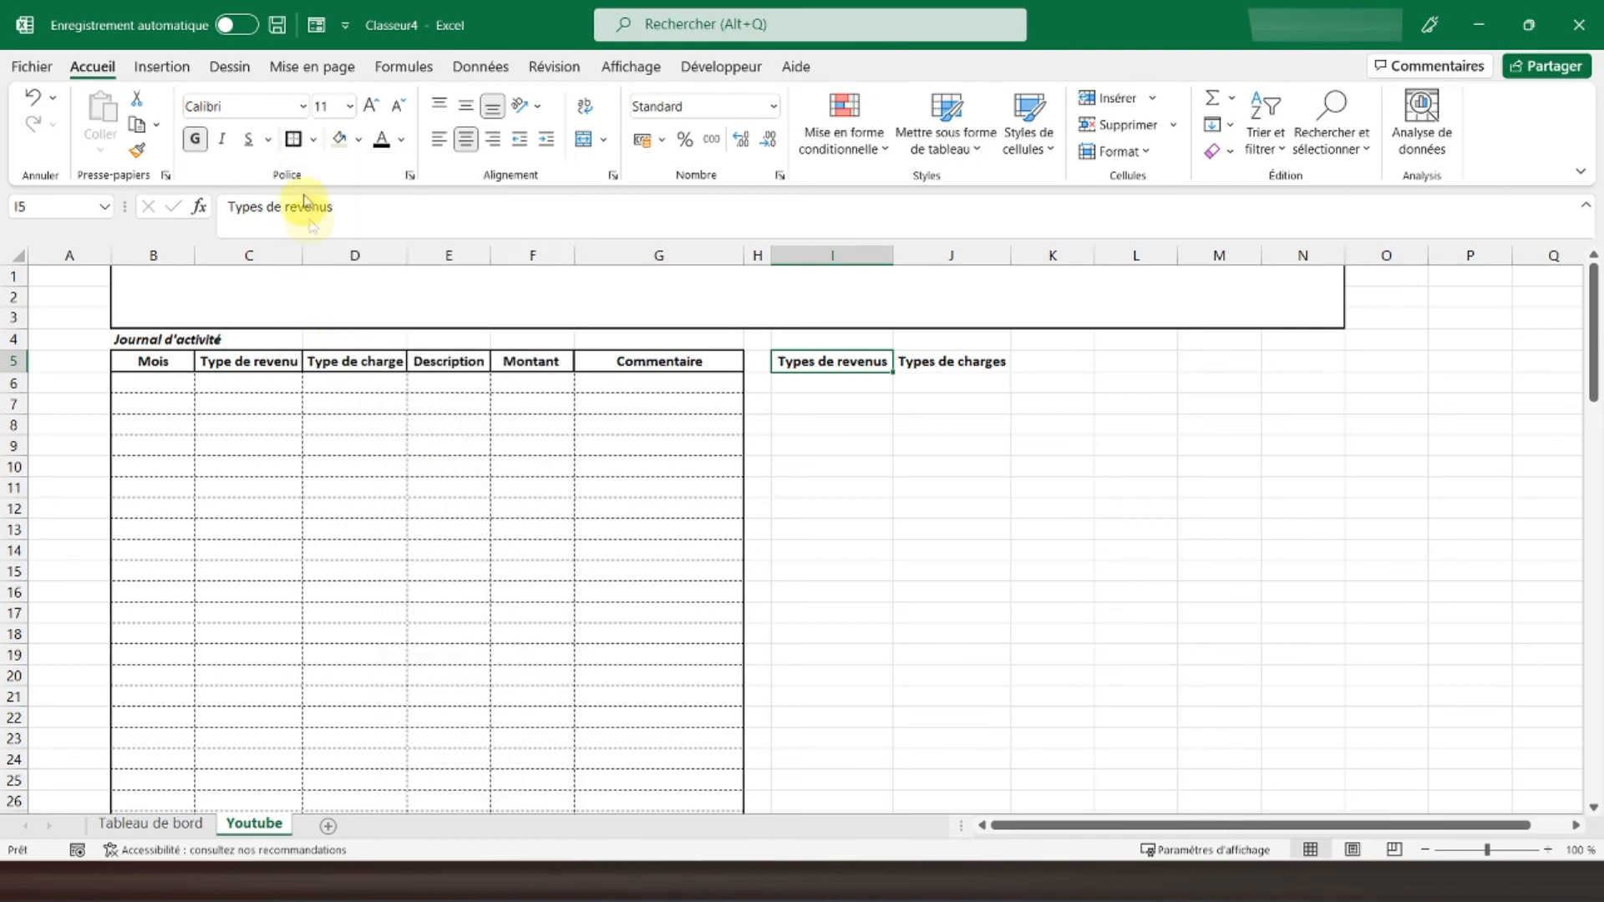
pyautogui.press('Right')
pyautogui.click(294, 142)
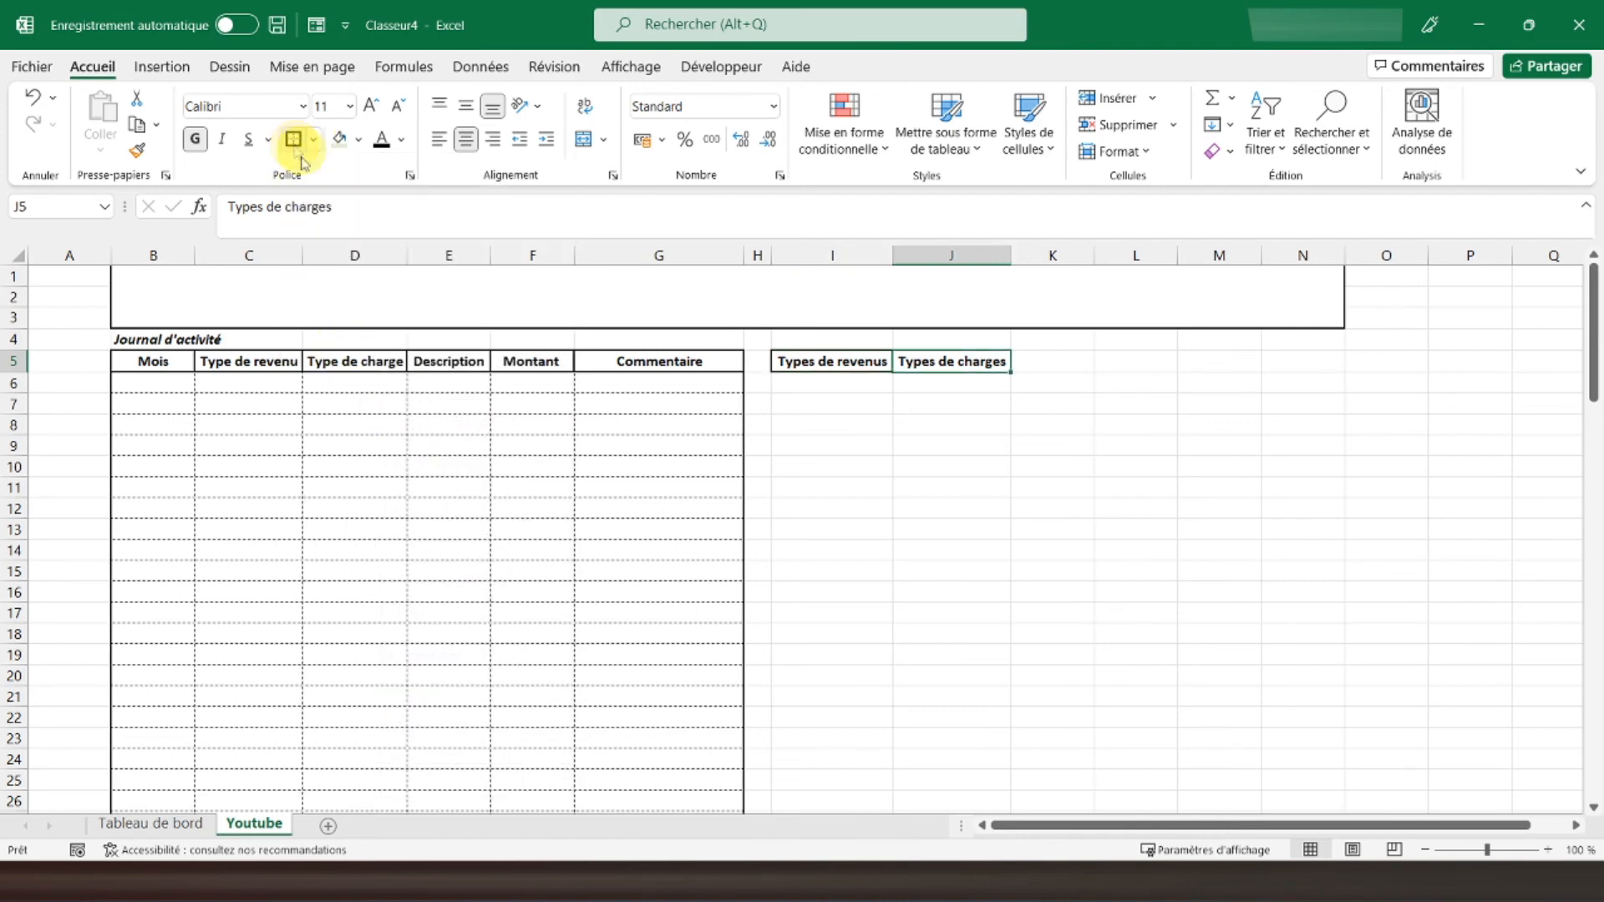
# List the revenue types "Publicité", "Sponso" and "Ventes" in I6:I8 under "Types de revenus"
pyautogui.click(848, 381)
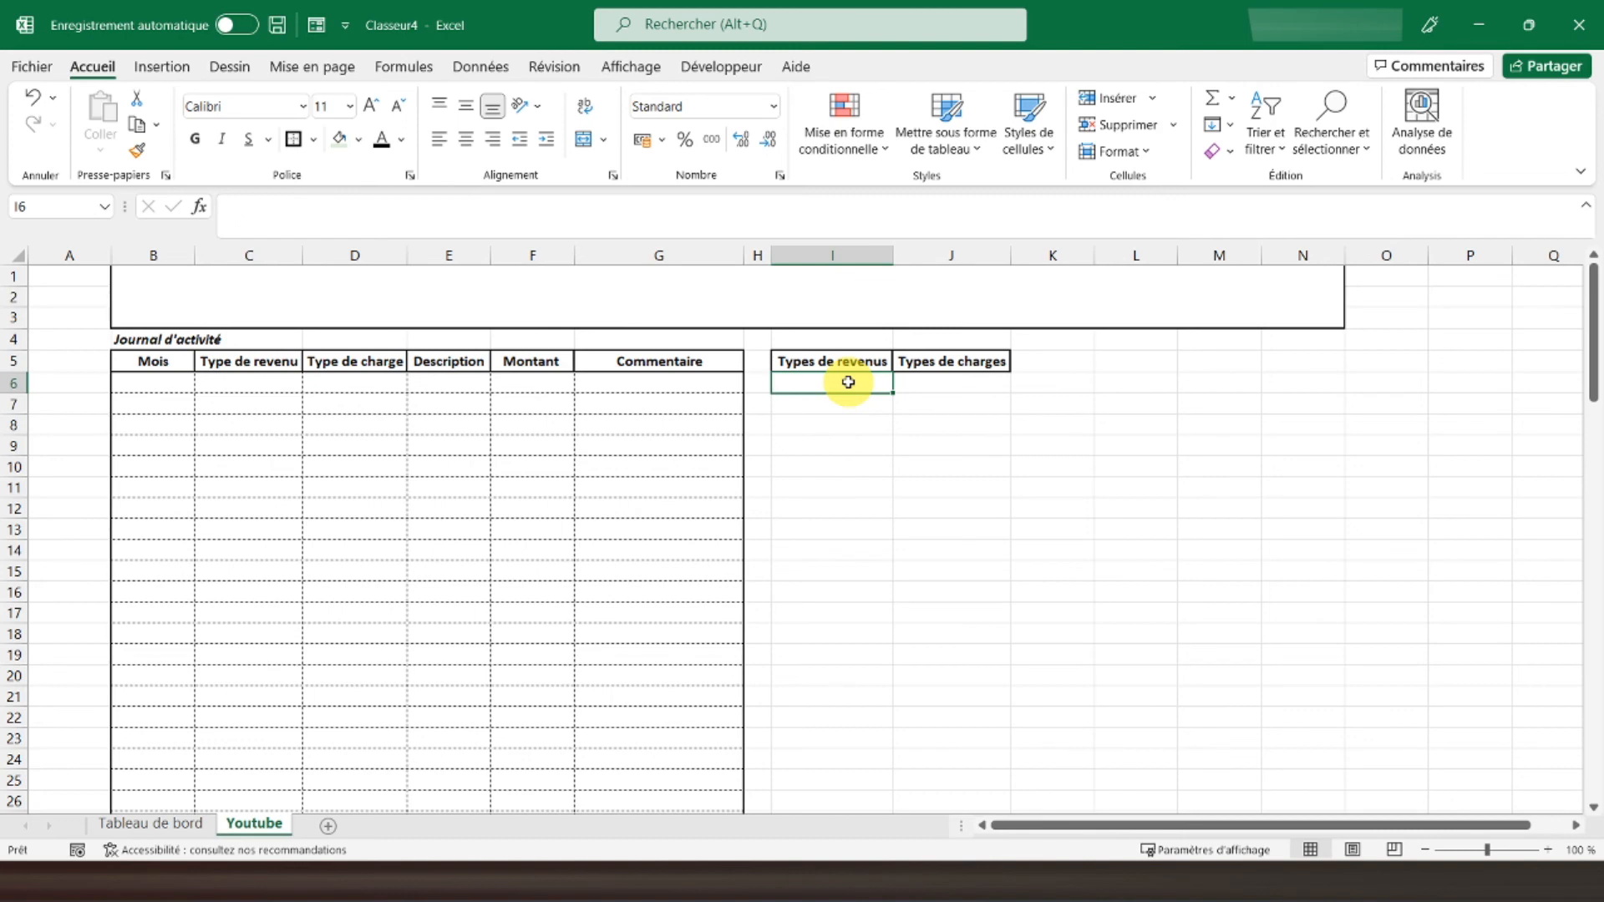
pyautogui.write('Publicité')
pyautogui.press('Return')
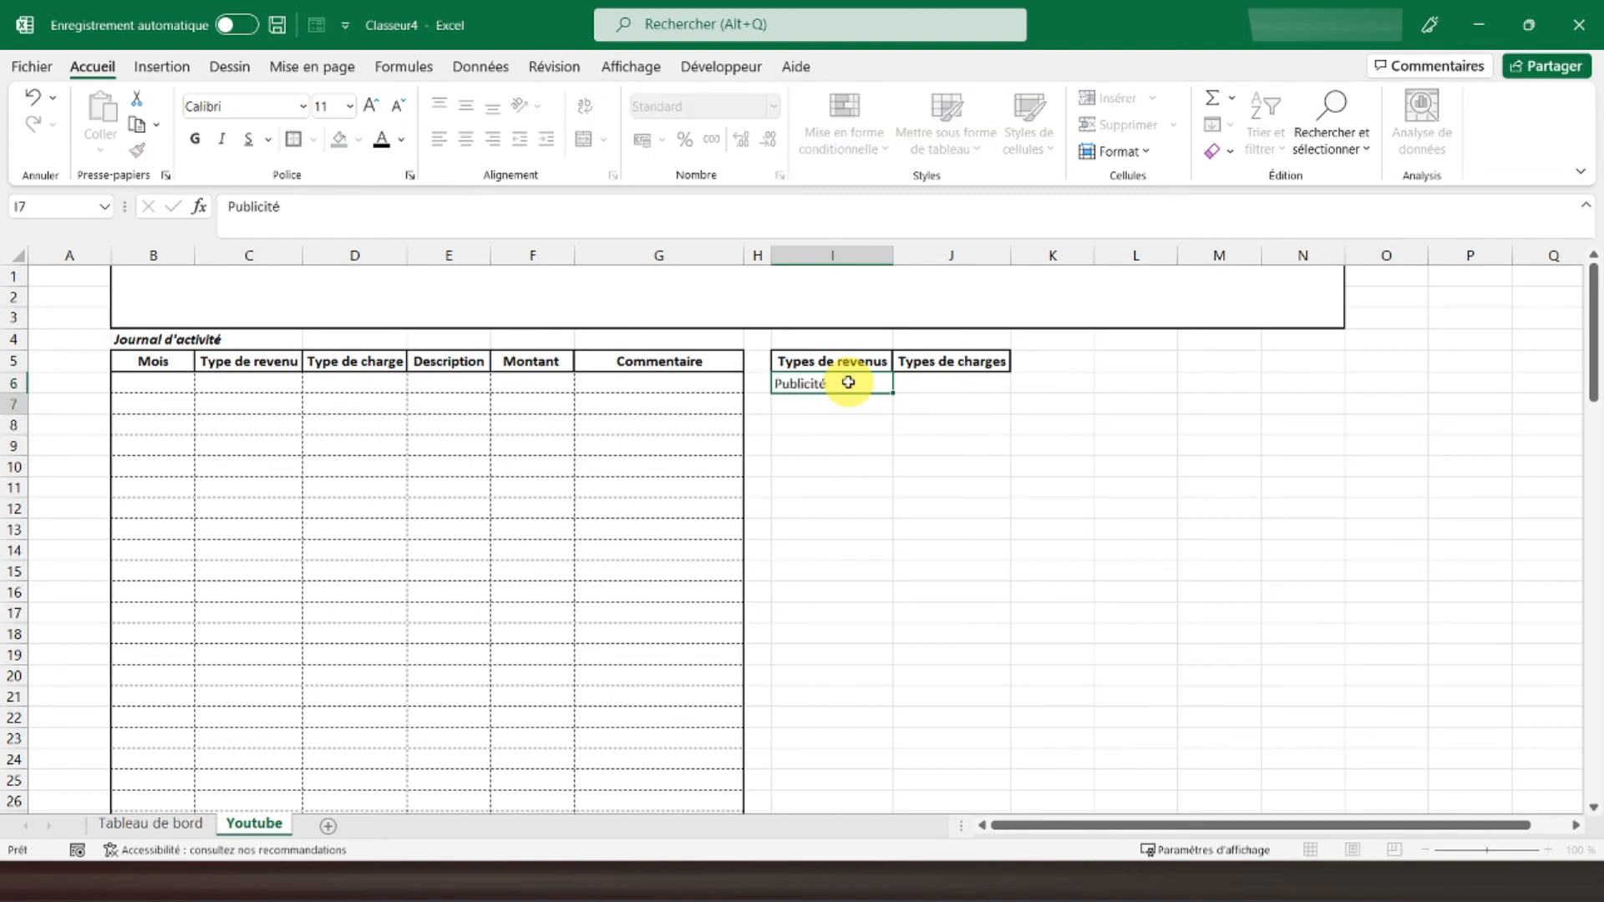
pyautogui.write('S')
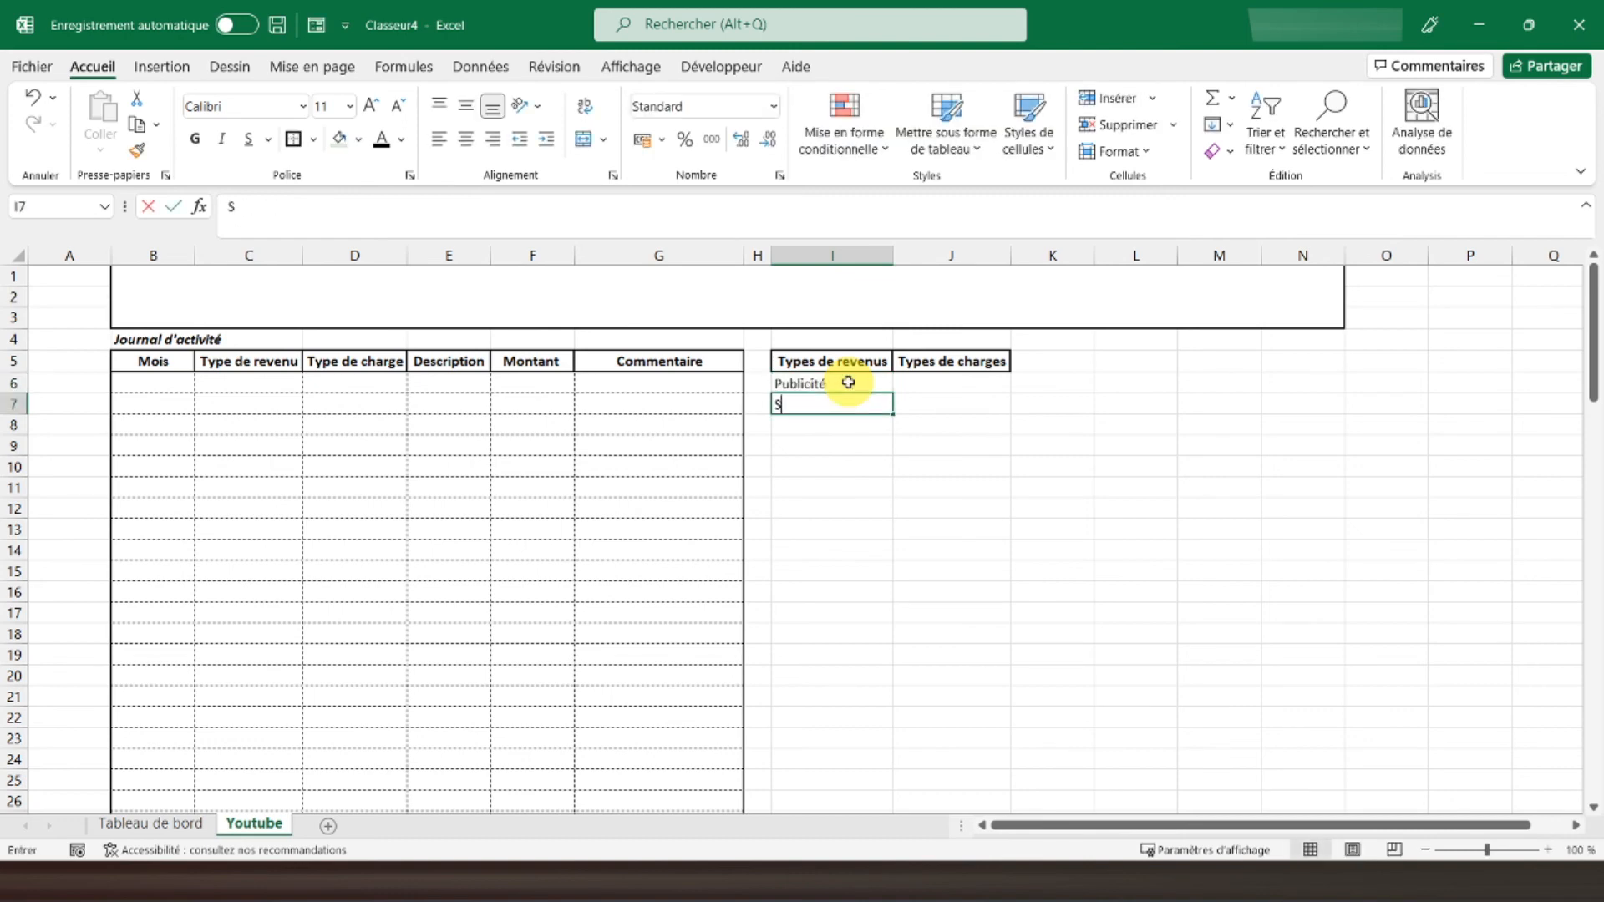
pyautogui.write('ponso')
pyautogui.press('Return')
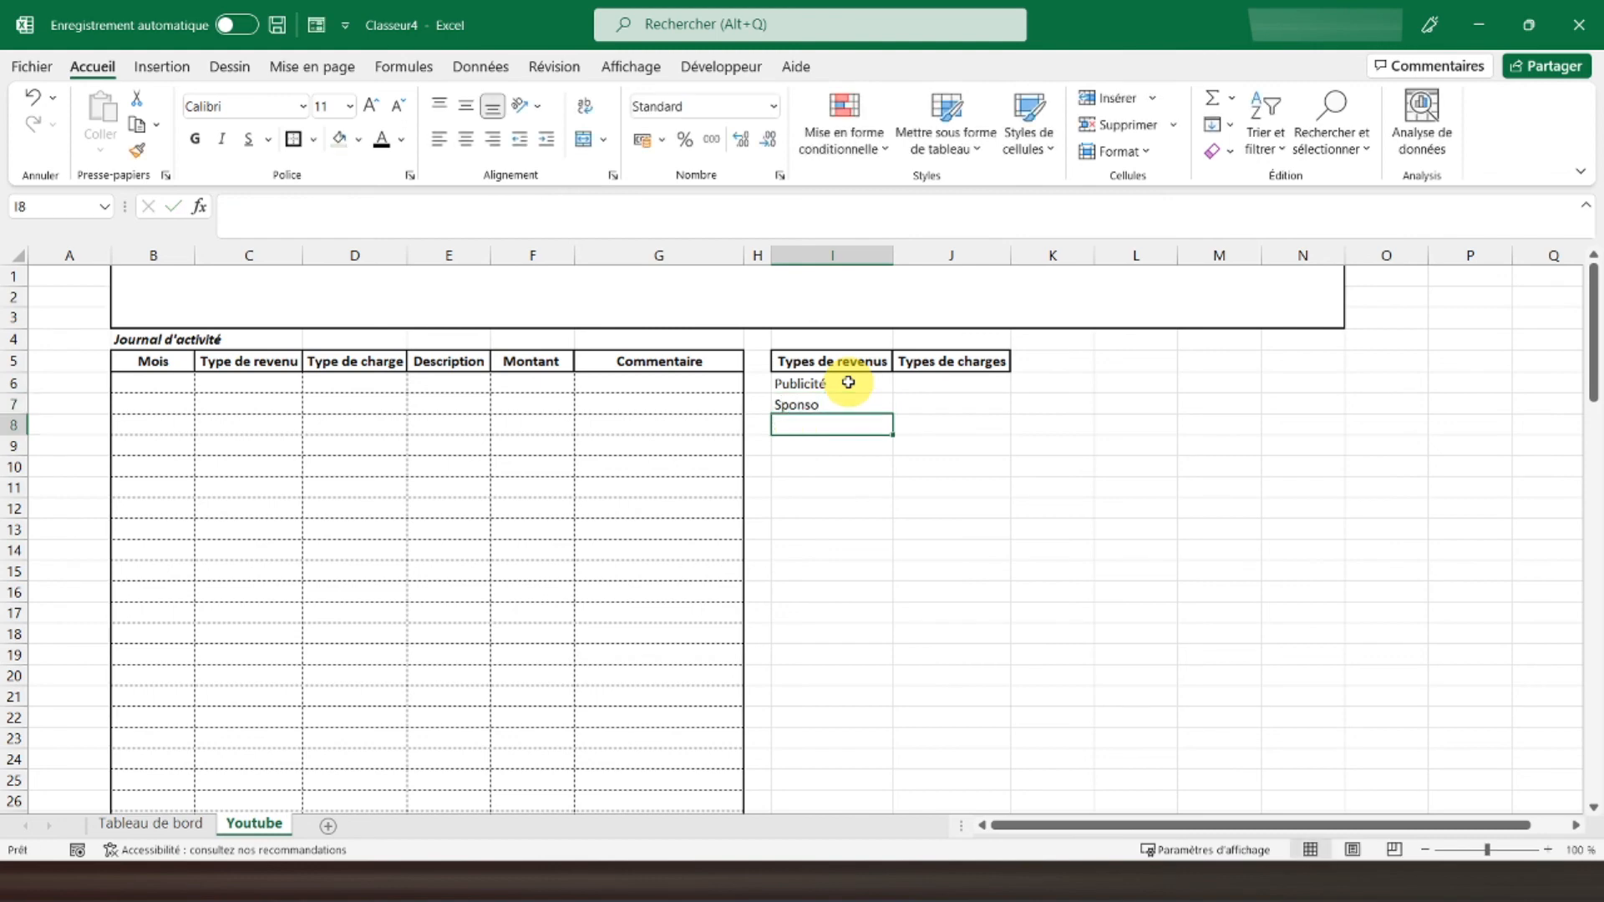
pyautogui.write('Ventes')
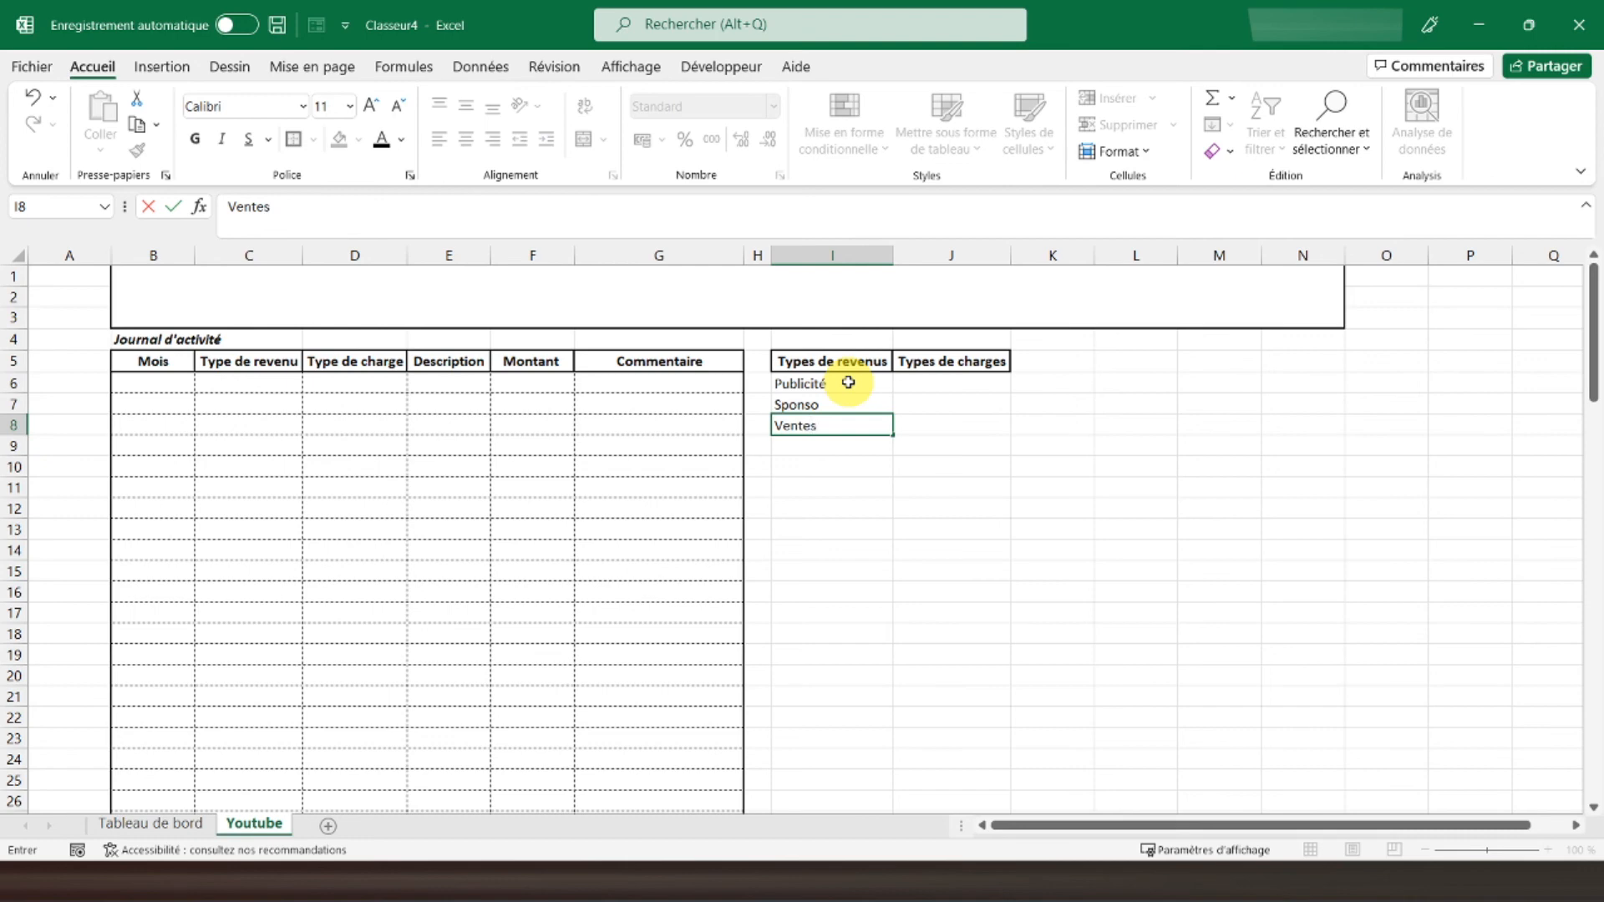
pyautogui.press('Return')
# Enter "Courantes" in J6 as the first entry under "Types de charges"
pyautogui.press('Up')
pyautogui.press('Up')
pyautogui.press('Up')
pyautogui.press('Right')
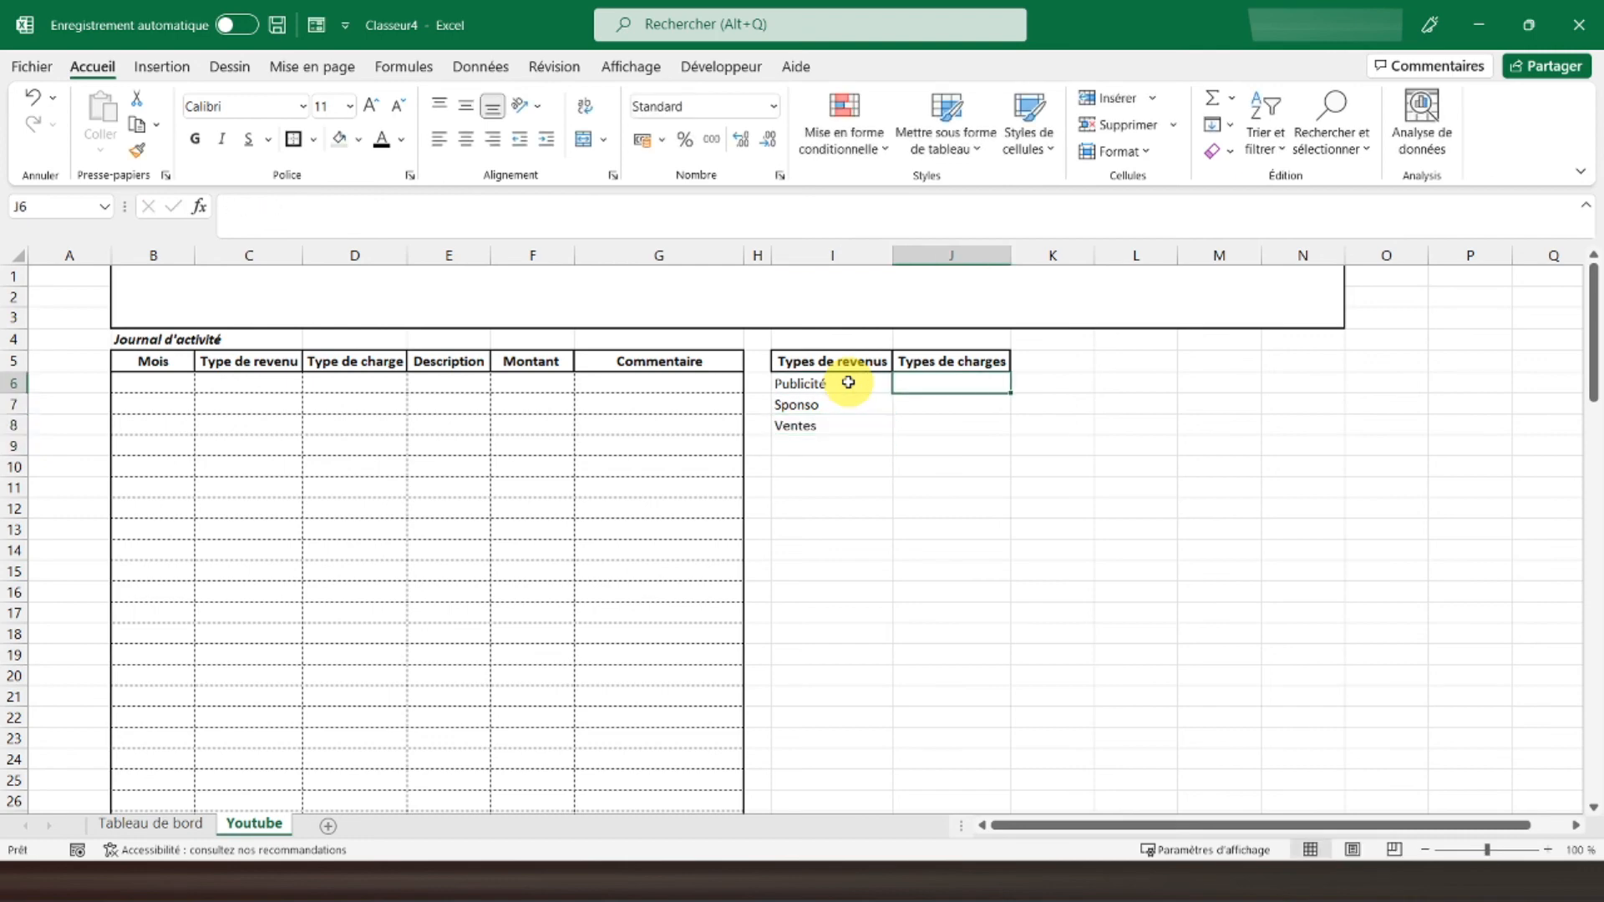
pyautogui.write('C')
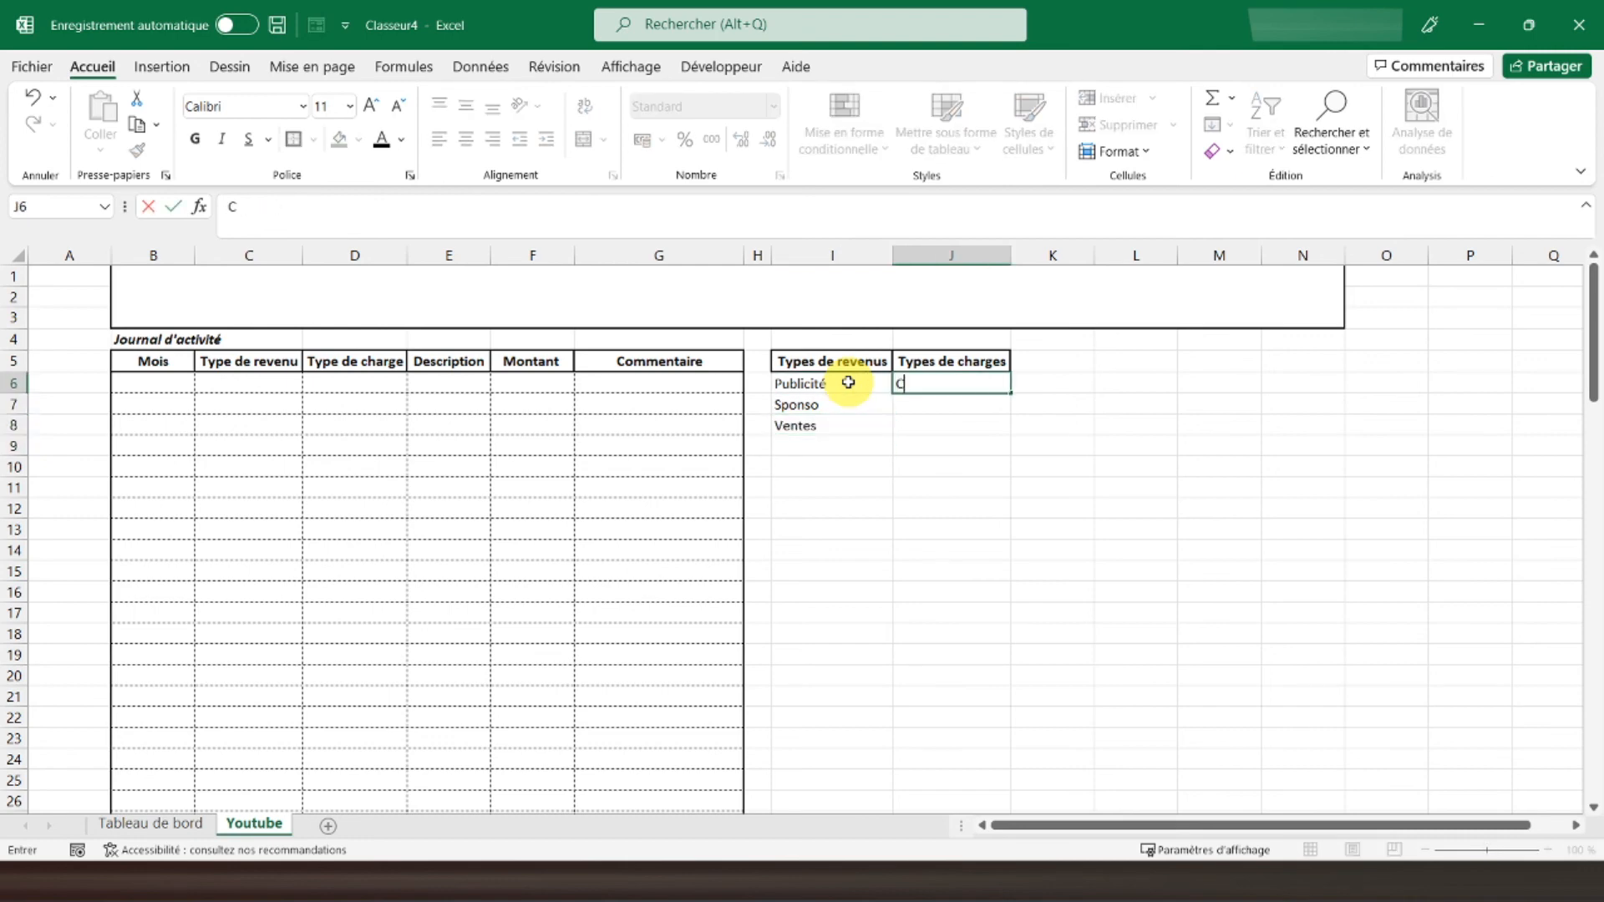
pyautogui.write('ourantes')
pyautogui.press('Return')
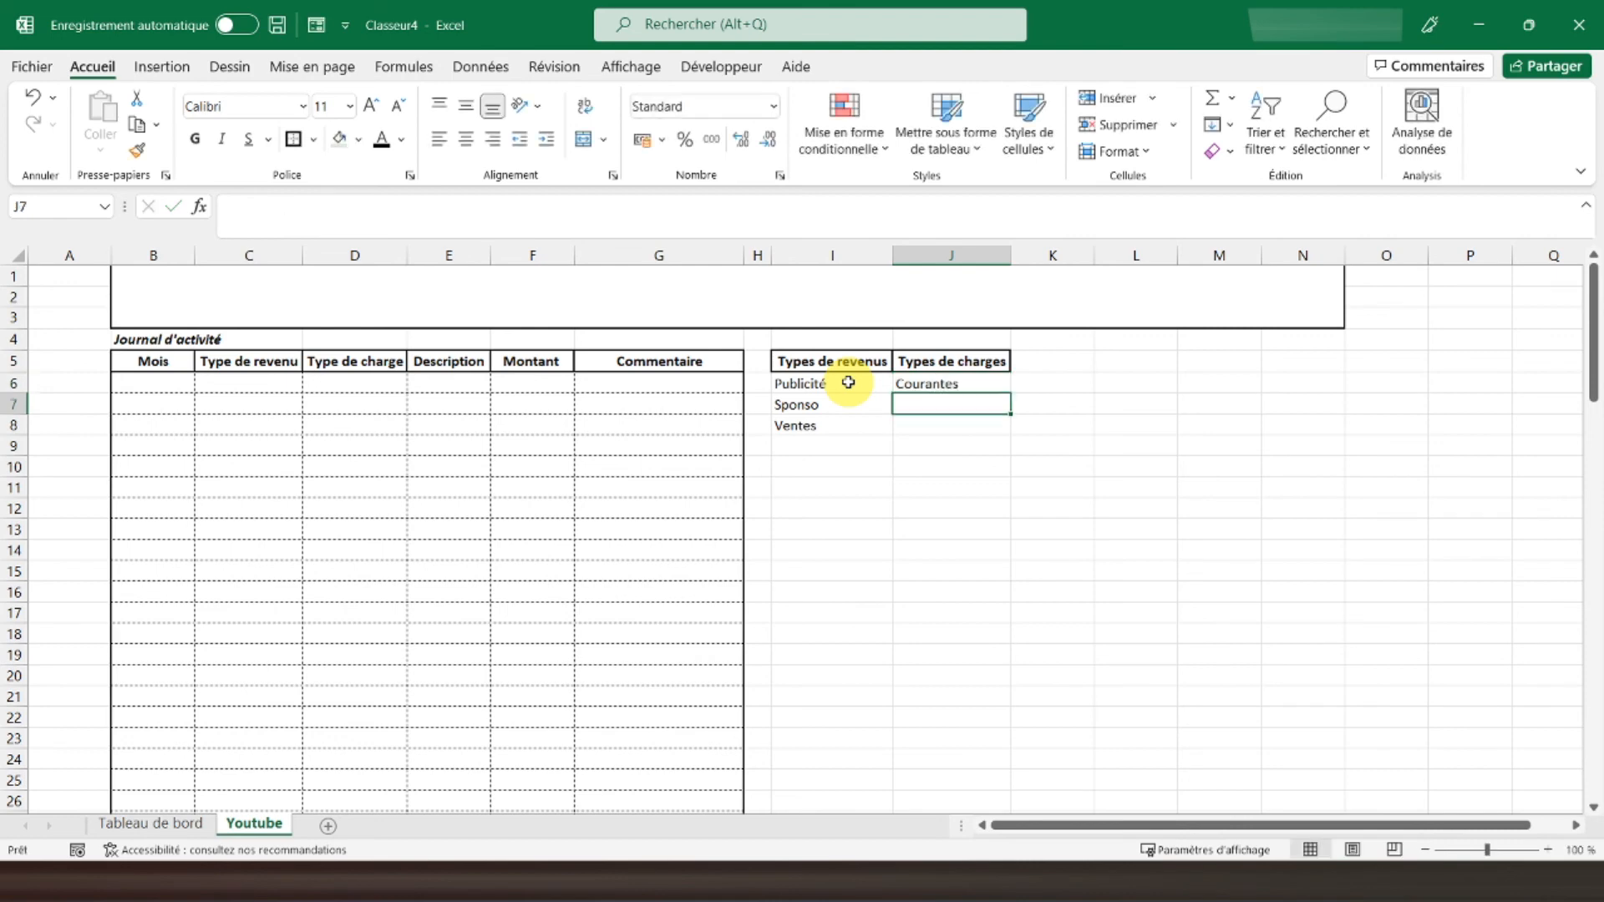
# Enter "Matériel" in J7 under "Types de charges" and center the list entries in I6:J8
pyautogui.write('Matériel')
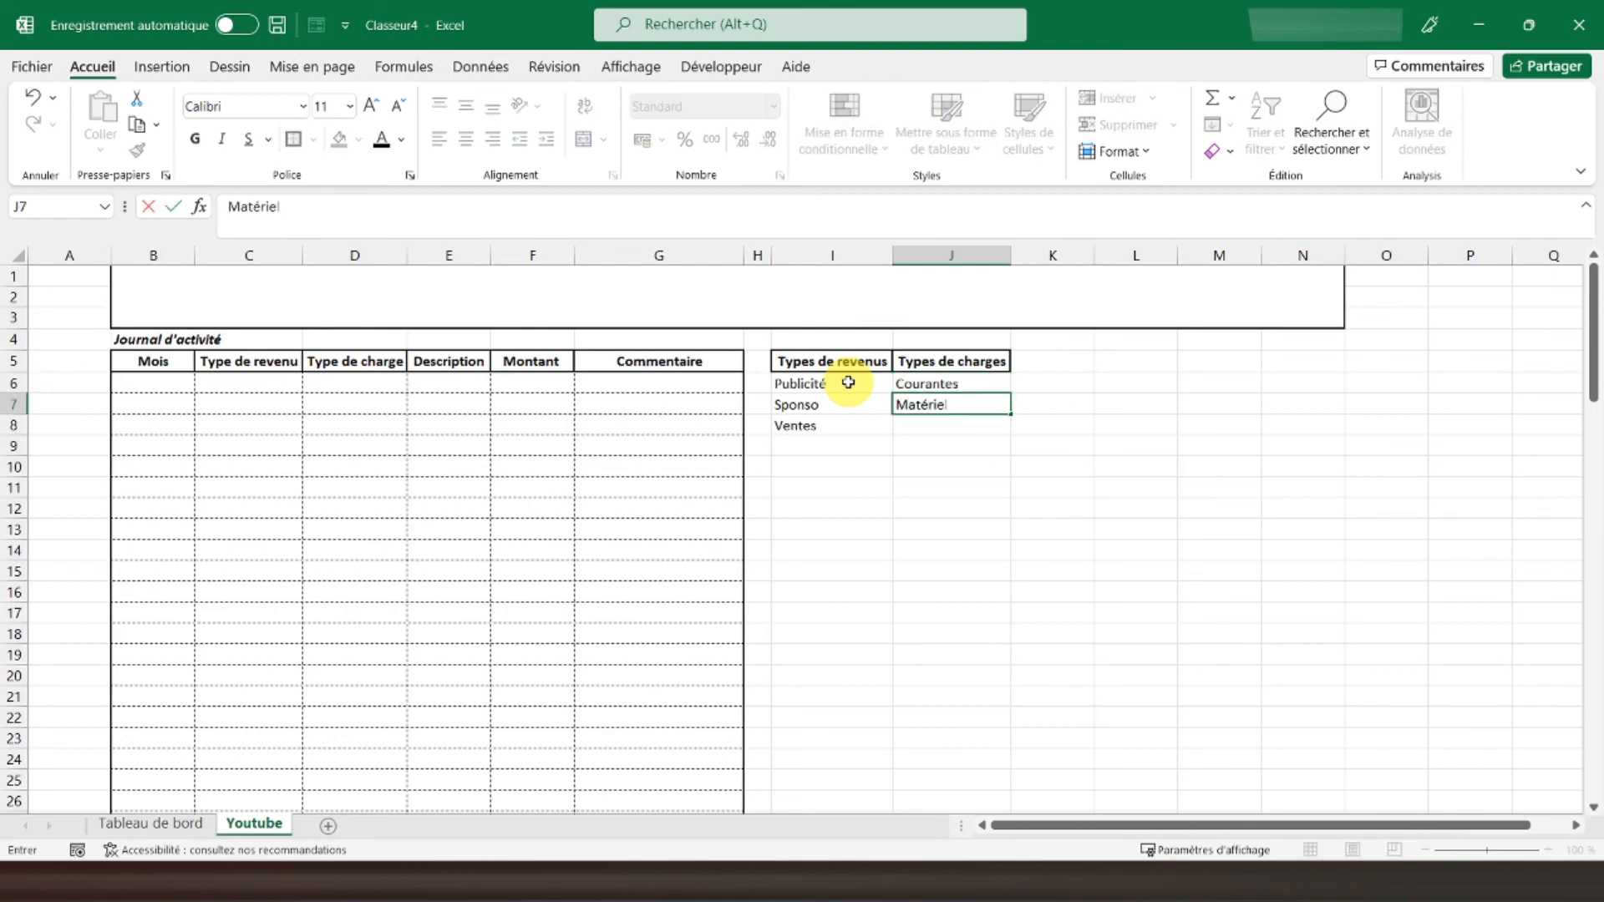
pyautogui.press('Return')
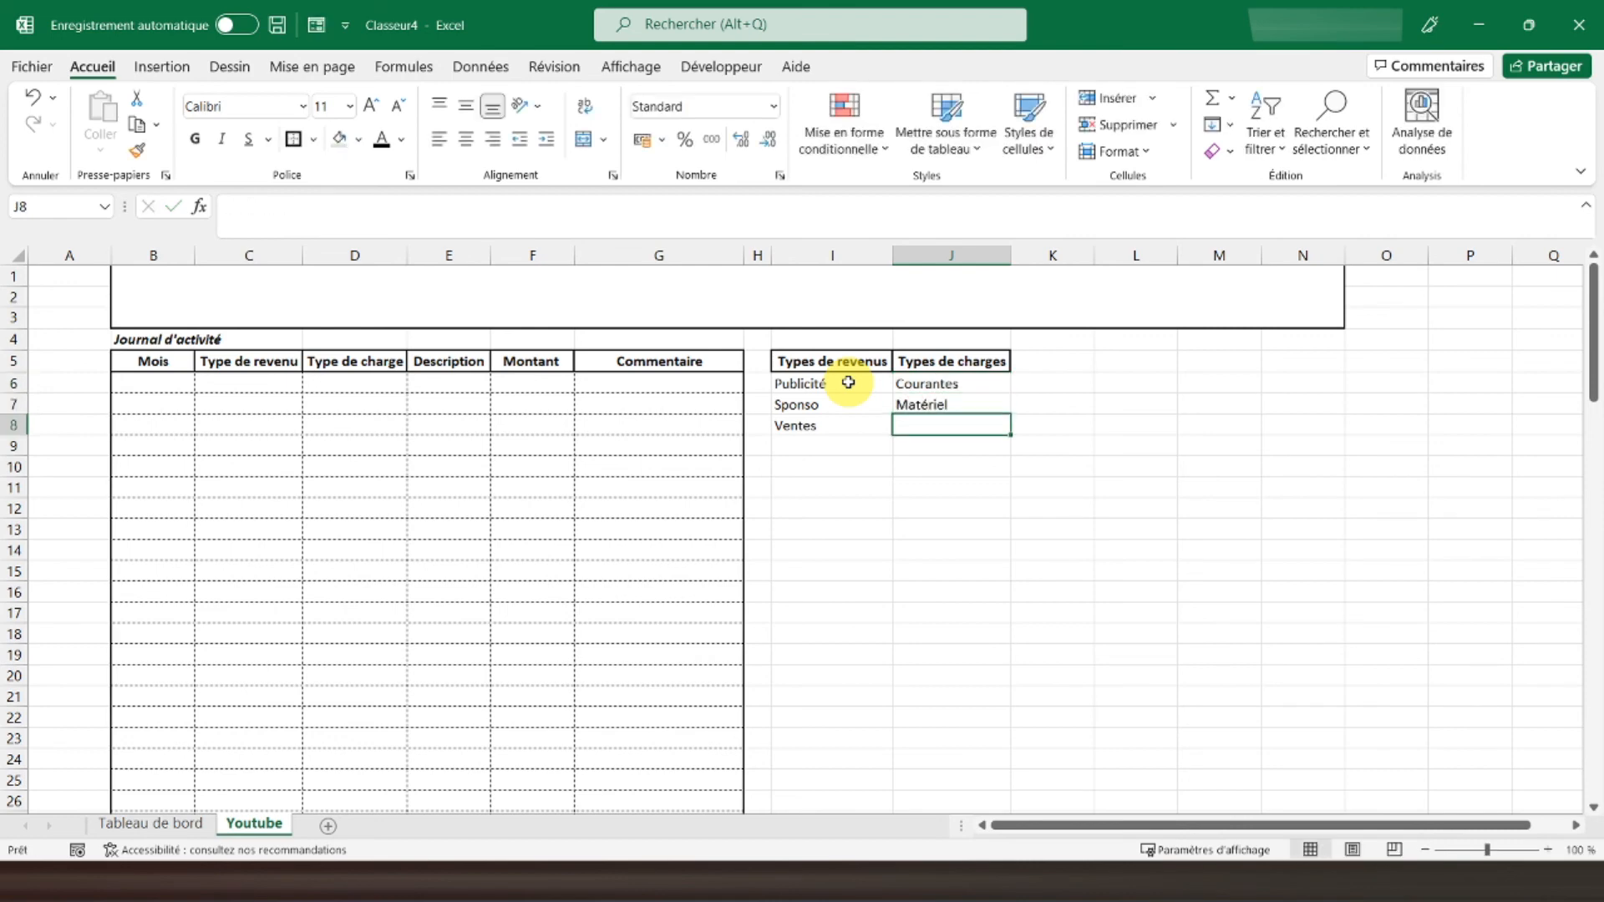
pyautogui.moveTo(843, 381); pyautogui.dragTo(940, 429)
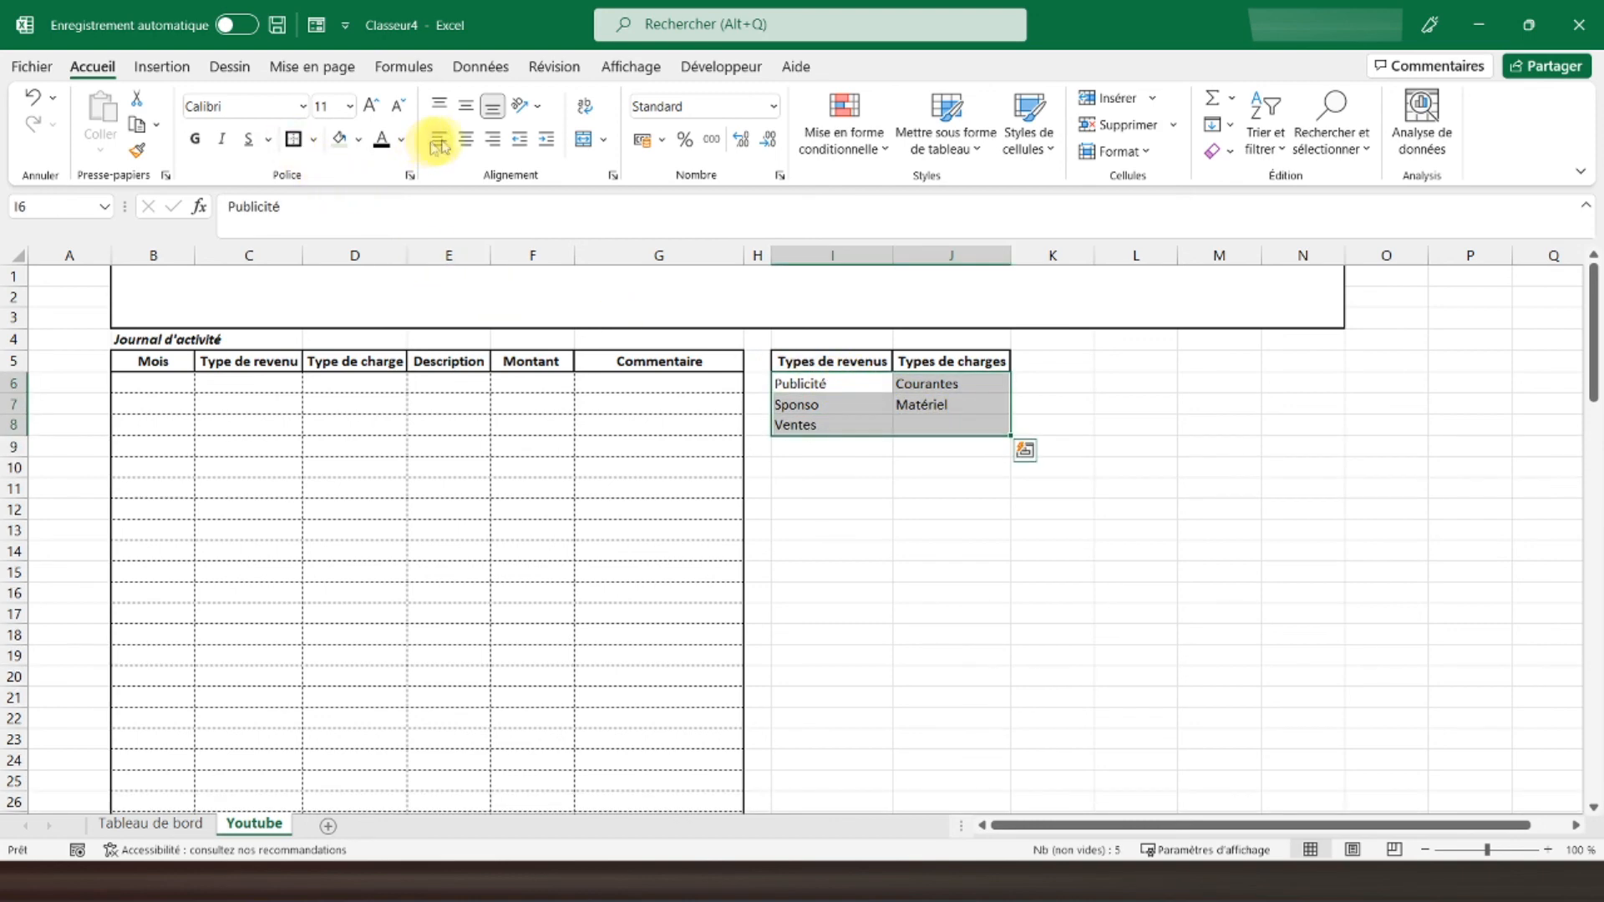
pyautogui.click(466, 144)
# Put outside borders around the revenue types in I6:I8 and the charge types area in J6:J8
pyautogui.moveTo(832, 385); pyautogui.dragTo(829, 423)
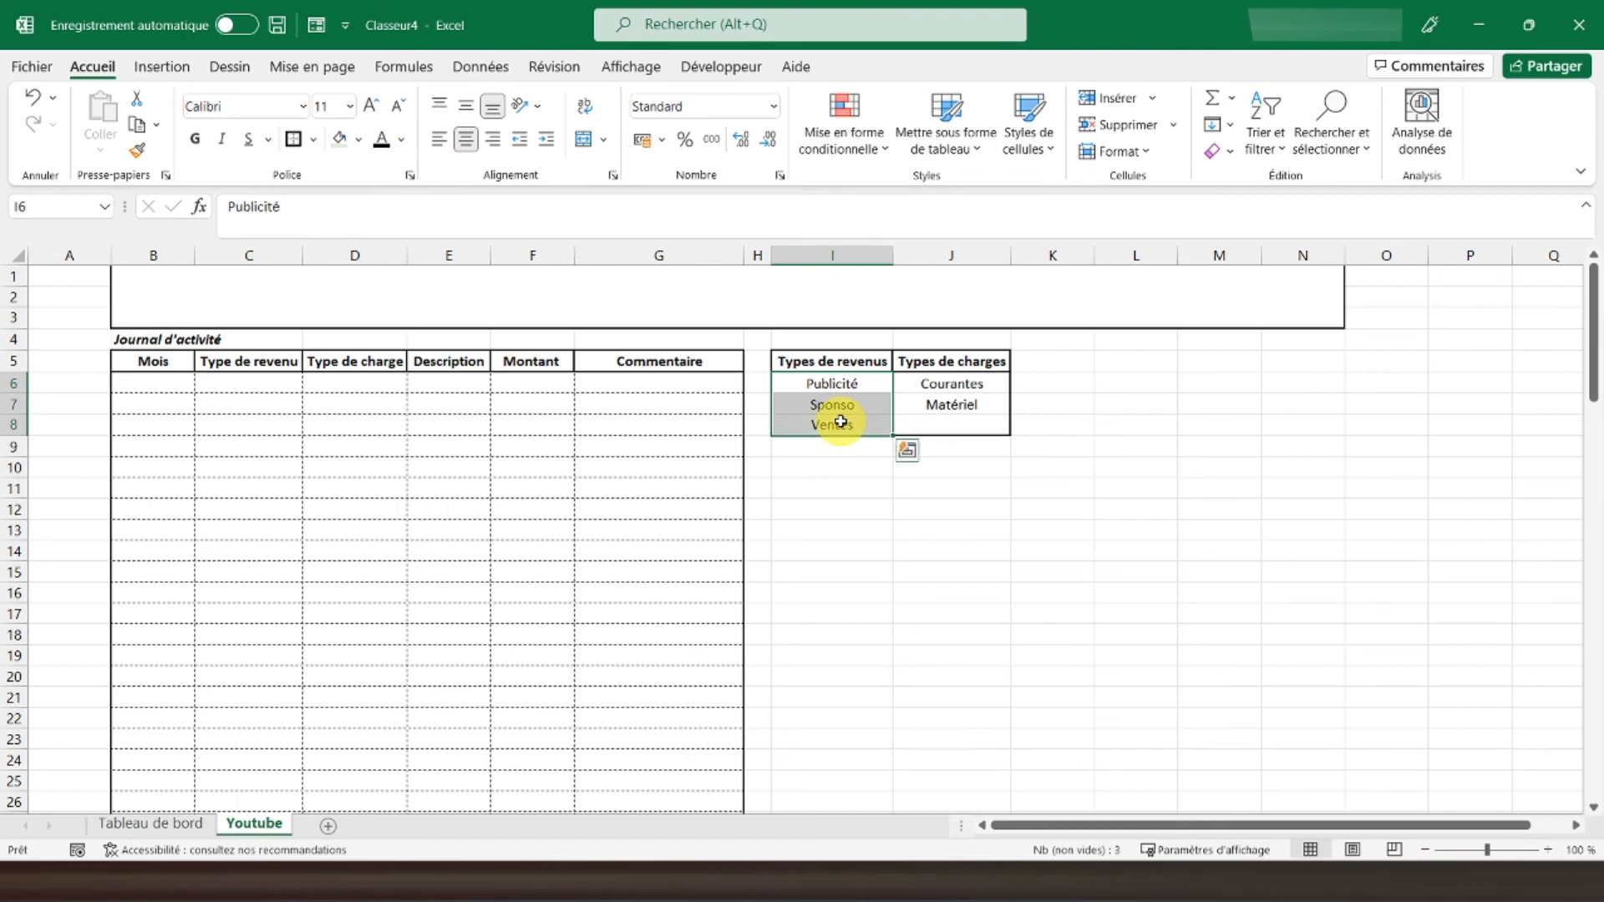
pyautogui.click(714, 529)
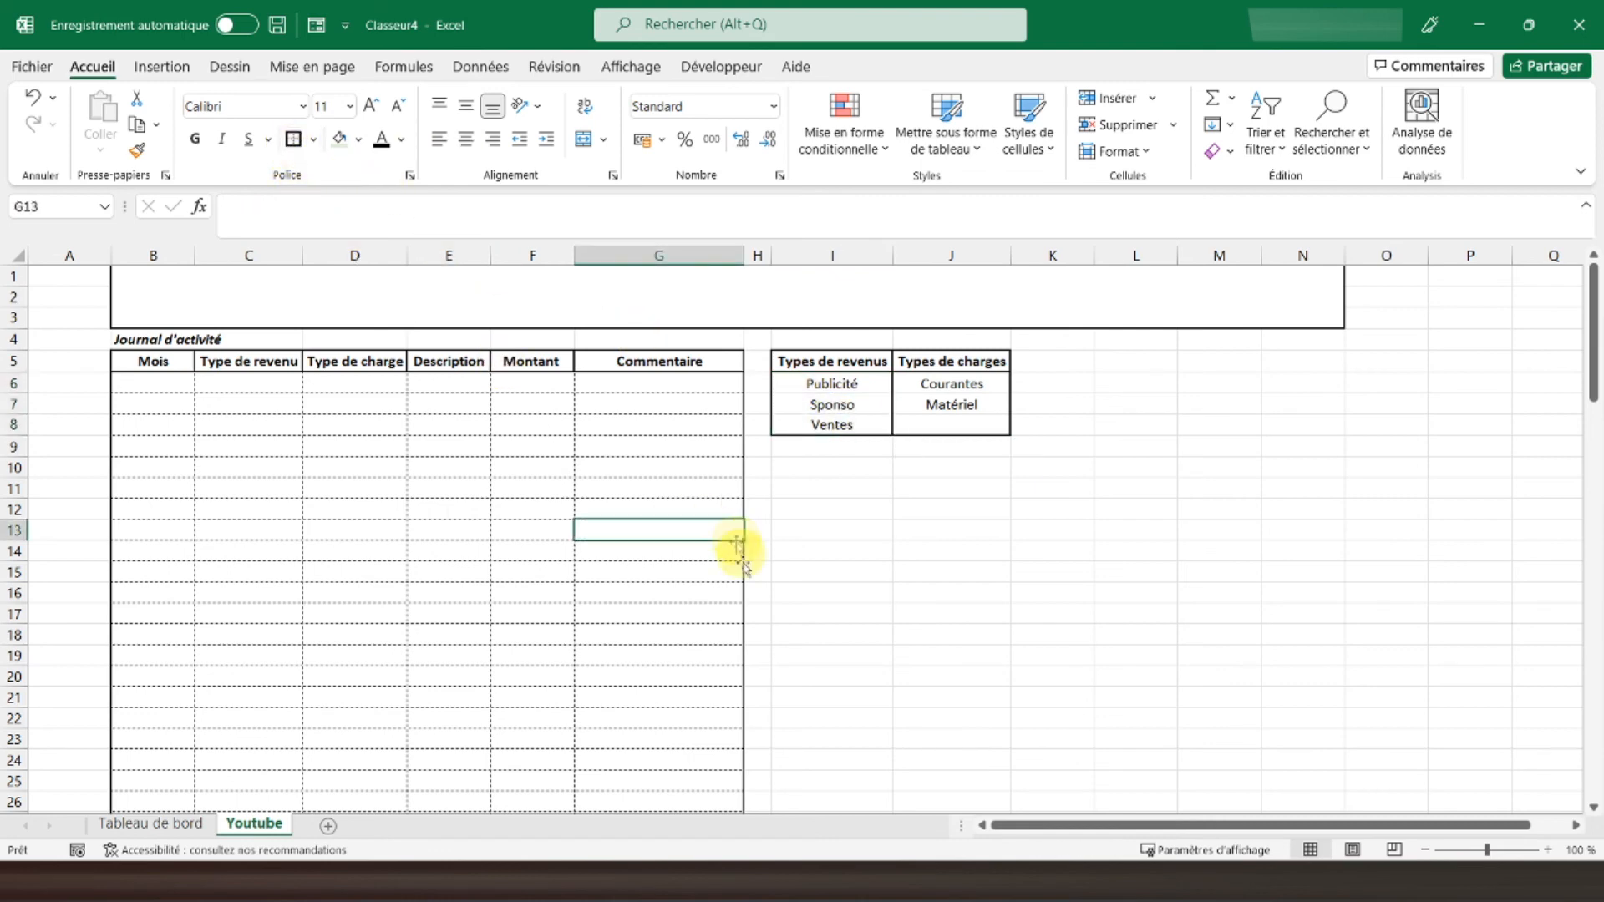
pyautogui.click(957, 428)
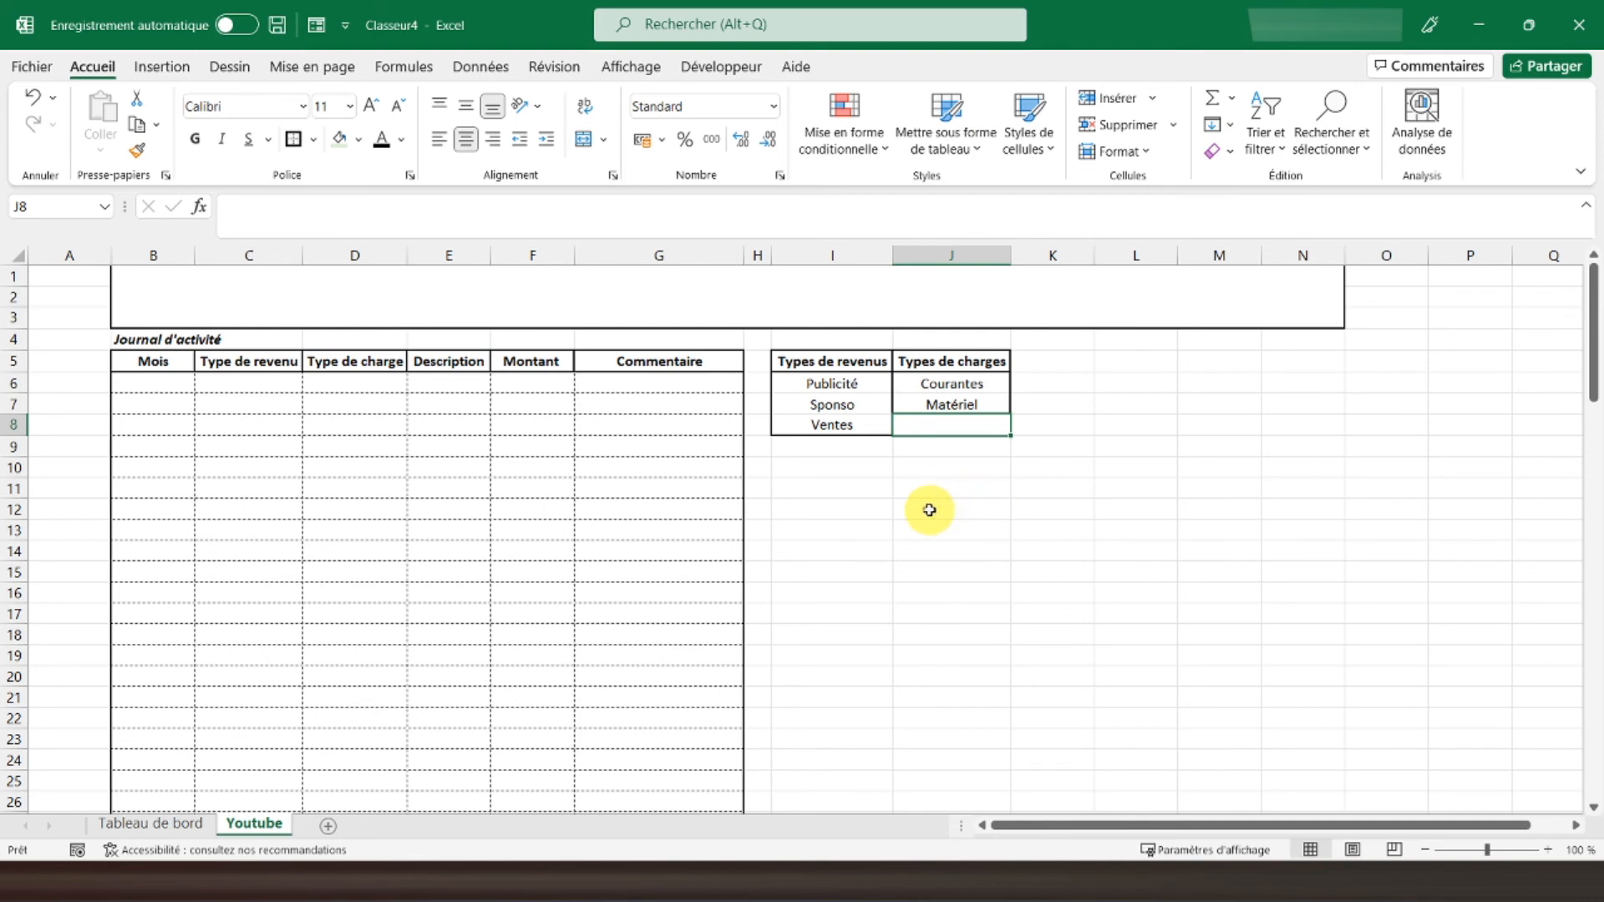
# Add list data validation to C6:C100 of "Type de revenu" with the source =$I$6:$I$8
pyautogui.click(251, 382)
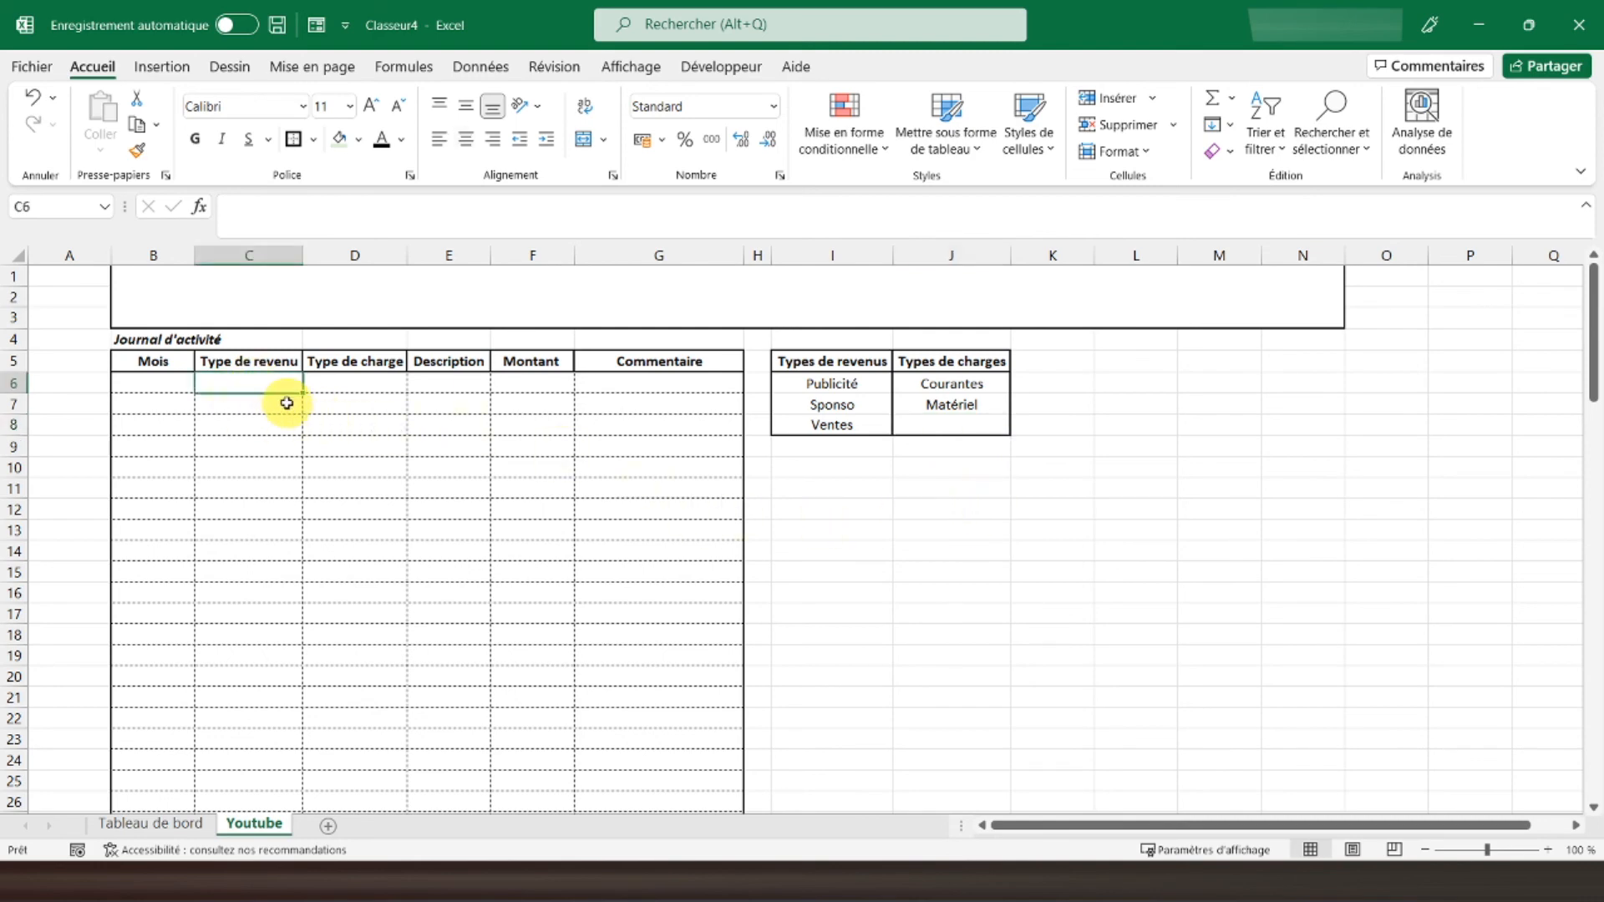
pyautogui.scroll(-20, 280, 403)
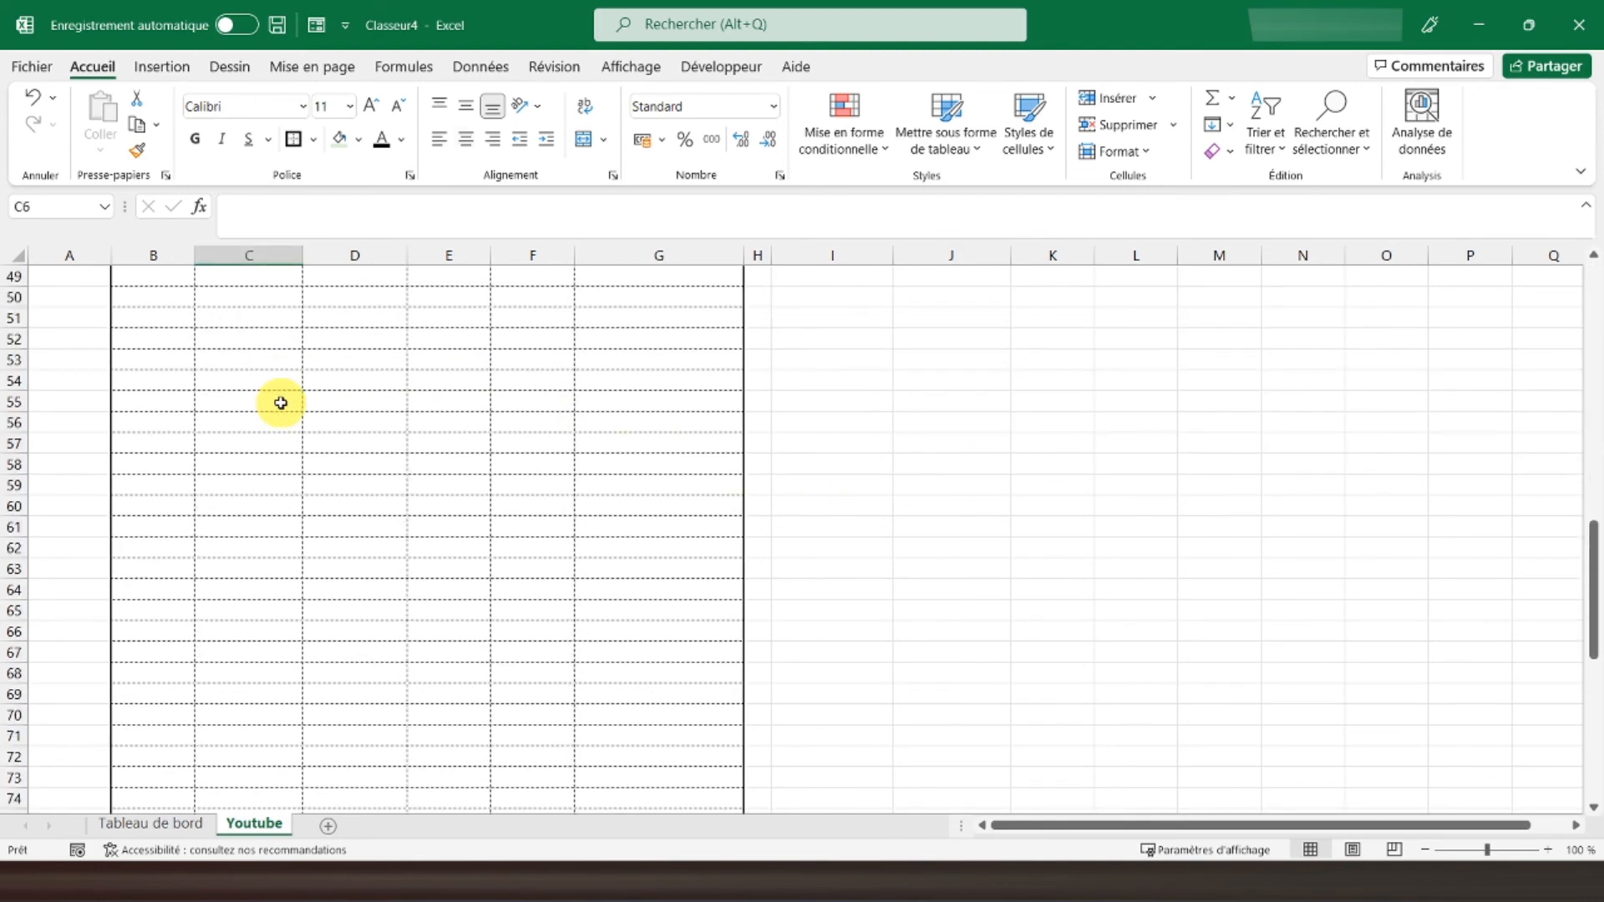
pyautogui.scroll(-9, 281, 403)
pyautogui.moveTo(240, 524); pyautogui.dragTo(228, 386)
pyautogui.click(479, 66)
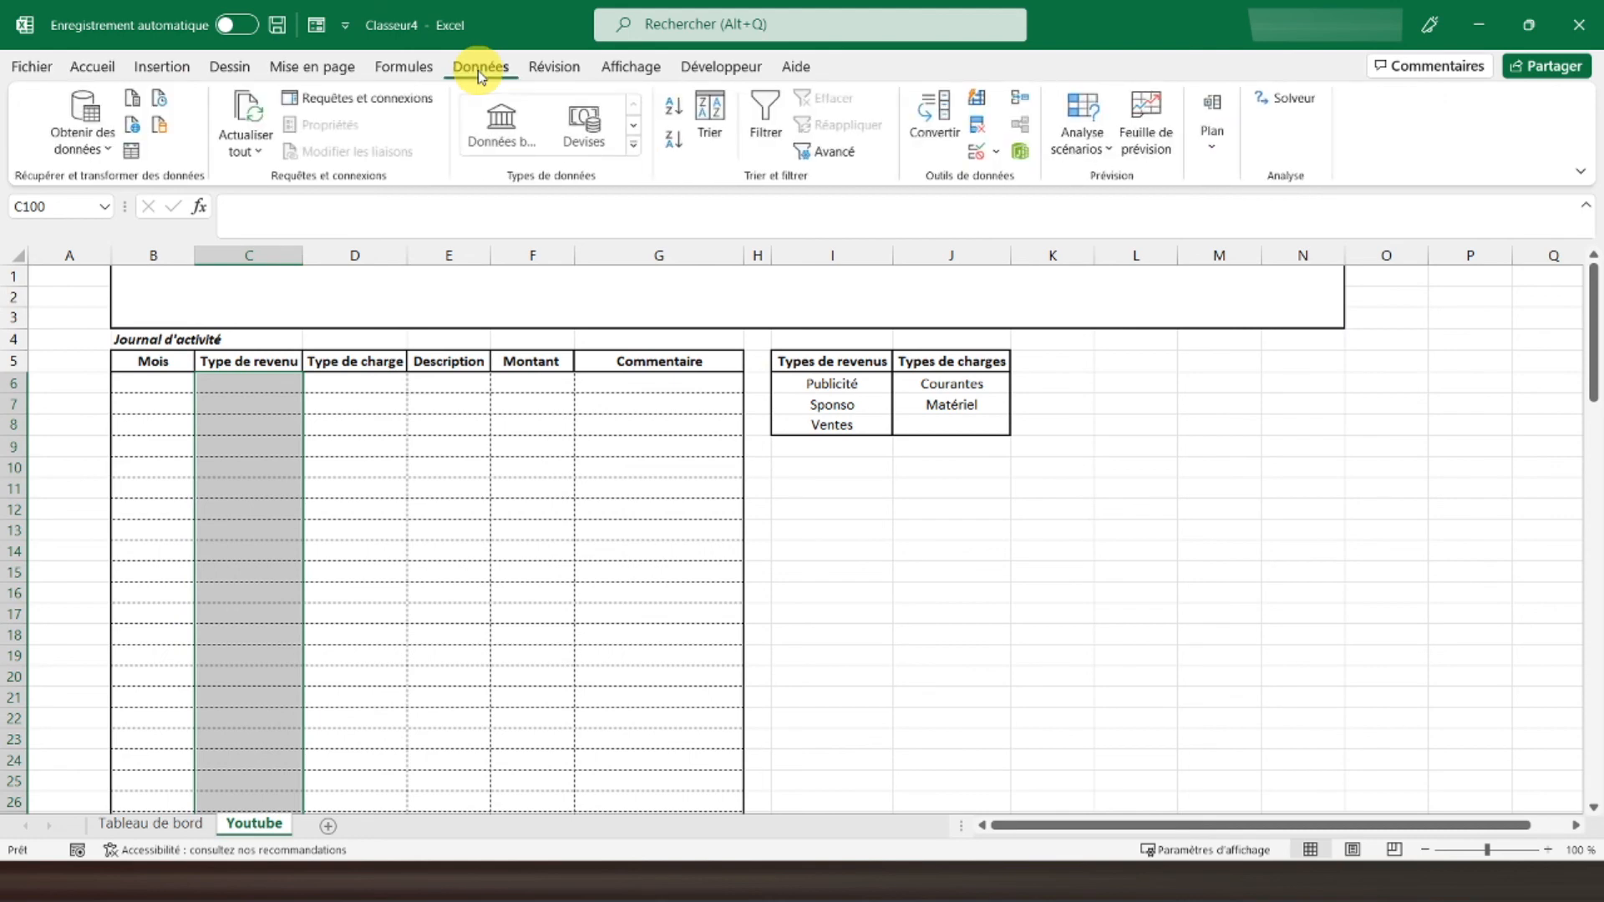
pyautogui.click(974, 155)
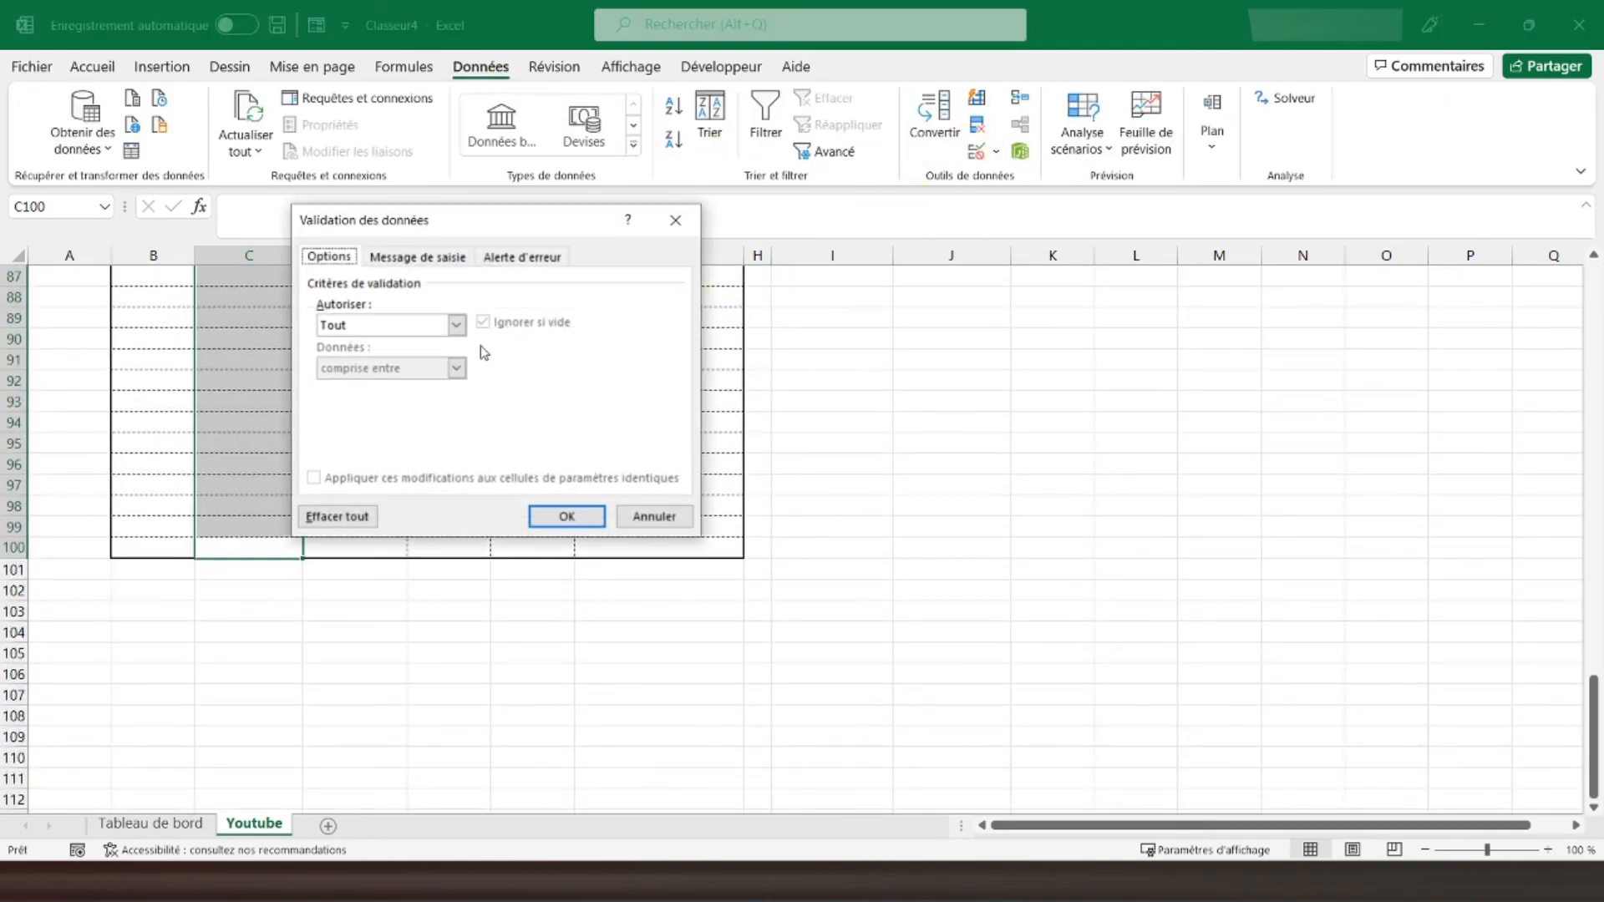
pyautogui.click(418, 330)
pyautogui.click(334, 385)
pyautogui.click(401, 409)
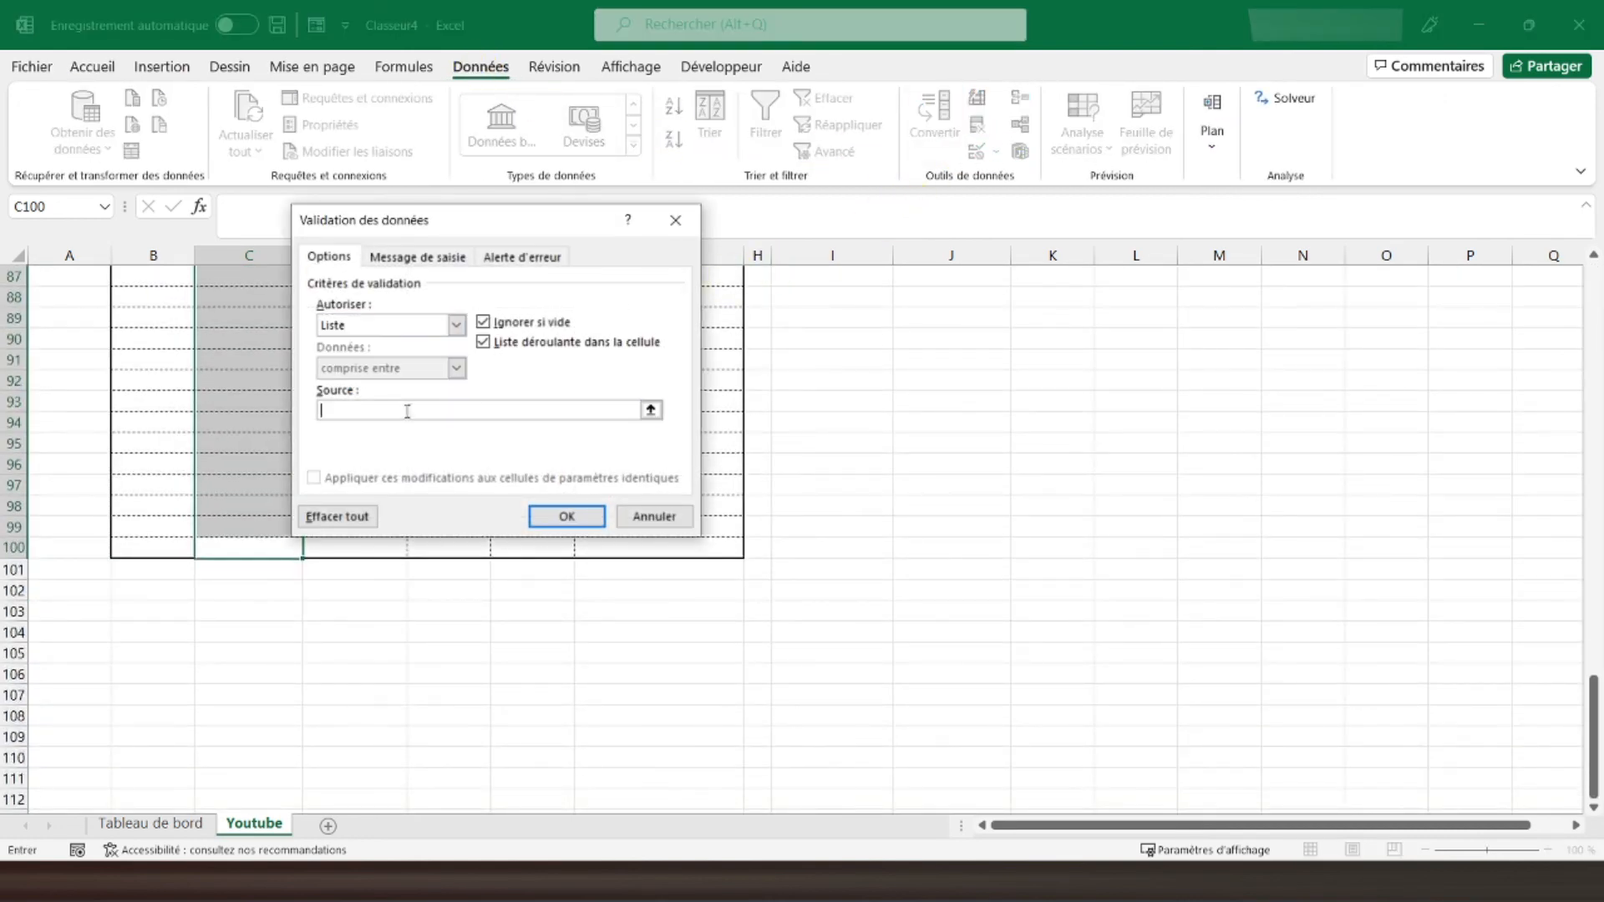
pyautogui.moveTo(1593, 714); pyautogui.dragTo(1593, 275)
pyautogui.click(842, 383)
pyautogui.moveTo(841, 382); pyautogui.dragTo(833, 424)
pyautogui.click(562, 518)
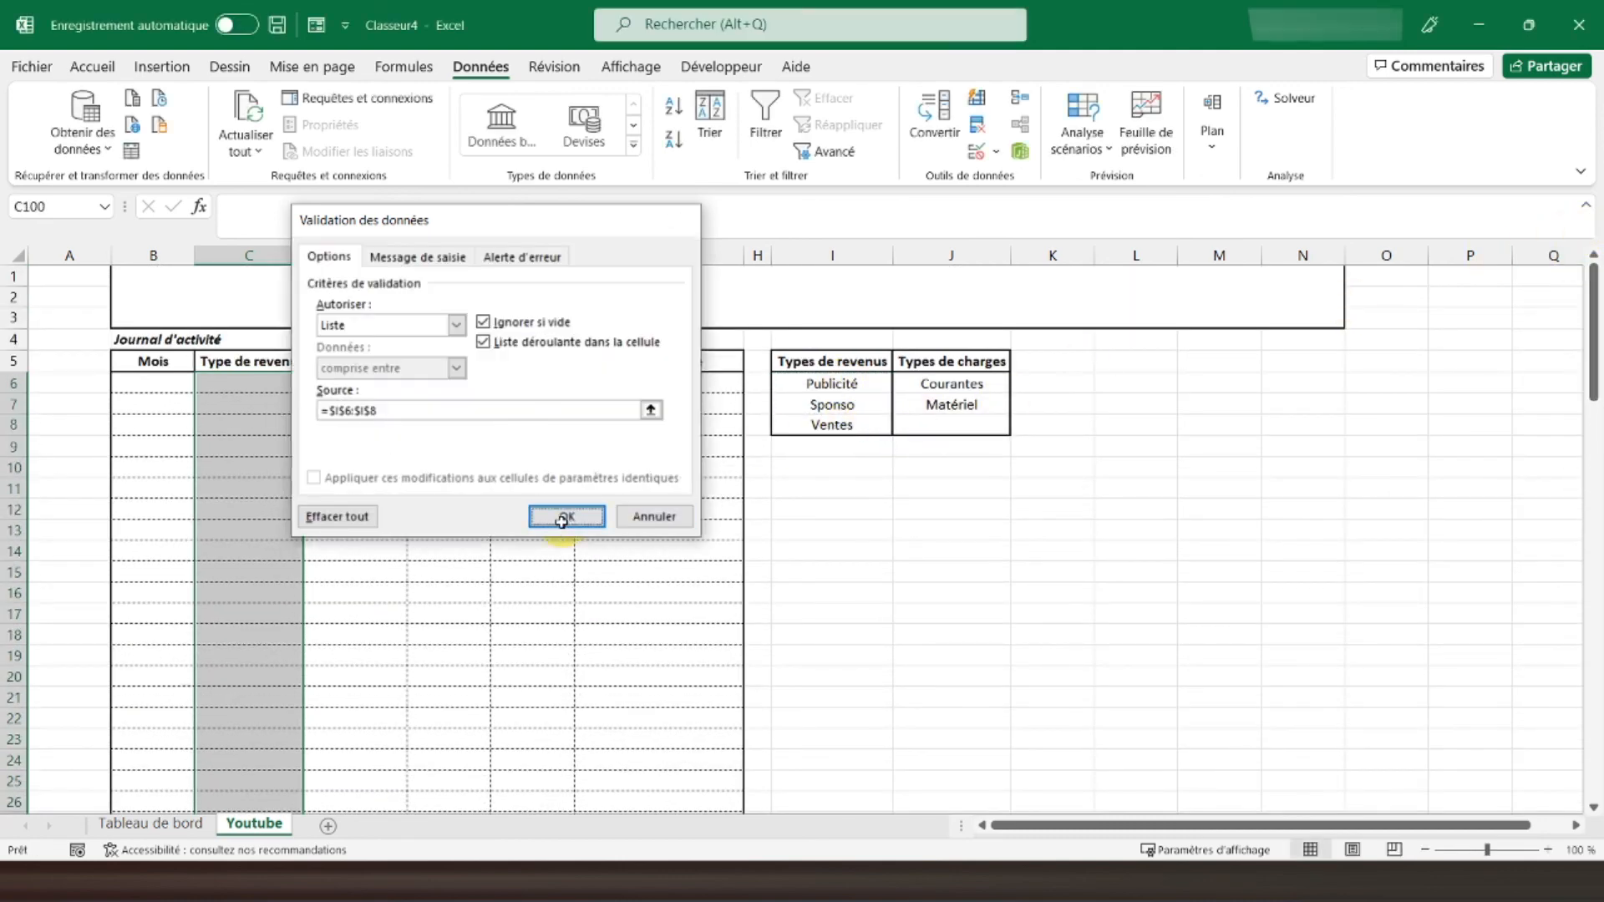
# Check the revenue type choices offered by the dropdown in C6
pyautogui.click(244, 382)
pyautogui.click(312, 390)
pyautogui.press('Escape')
# Add list data validation to D6:D100 of "Type de charge" with the source =$J$6:$J$7
pyautogui.scroll(-6, 355, 585)
pyautogui.scroll(-20, 355, 585)
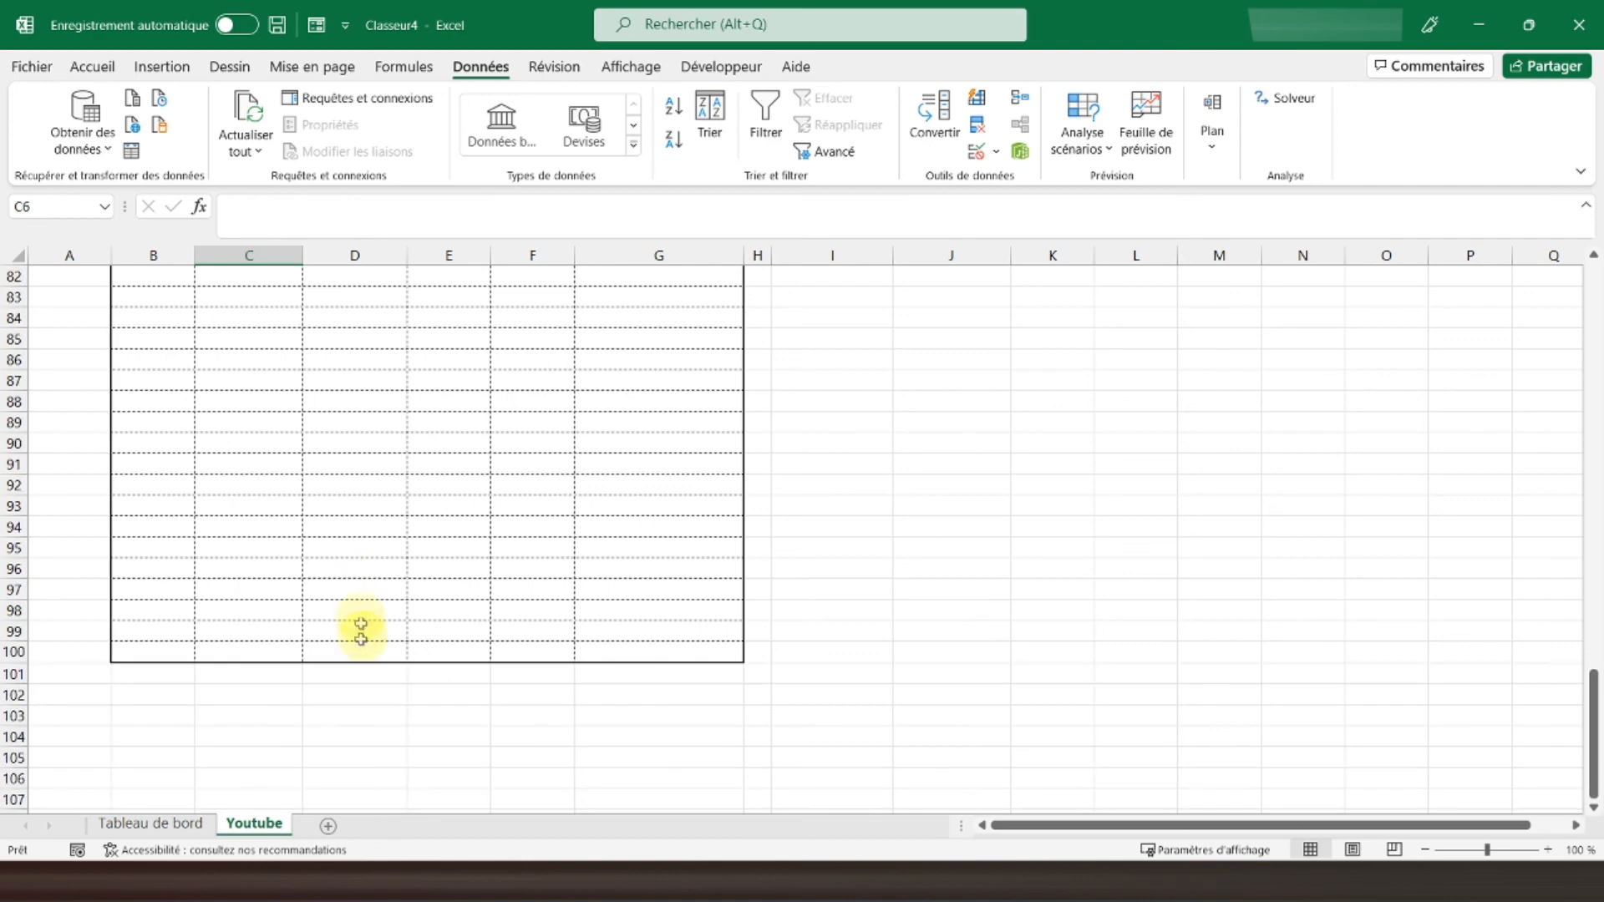
pyautogui.moveTo(357, 652); pyautogui.dragTo(359, 376)
pyautogui.click(975, 153)
pyautogui.click(456, 325)
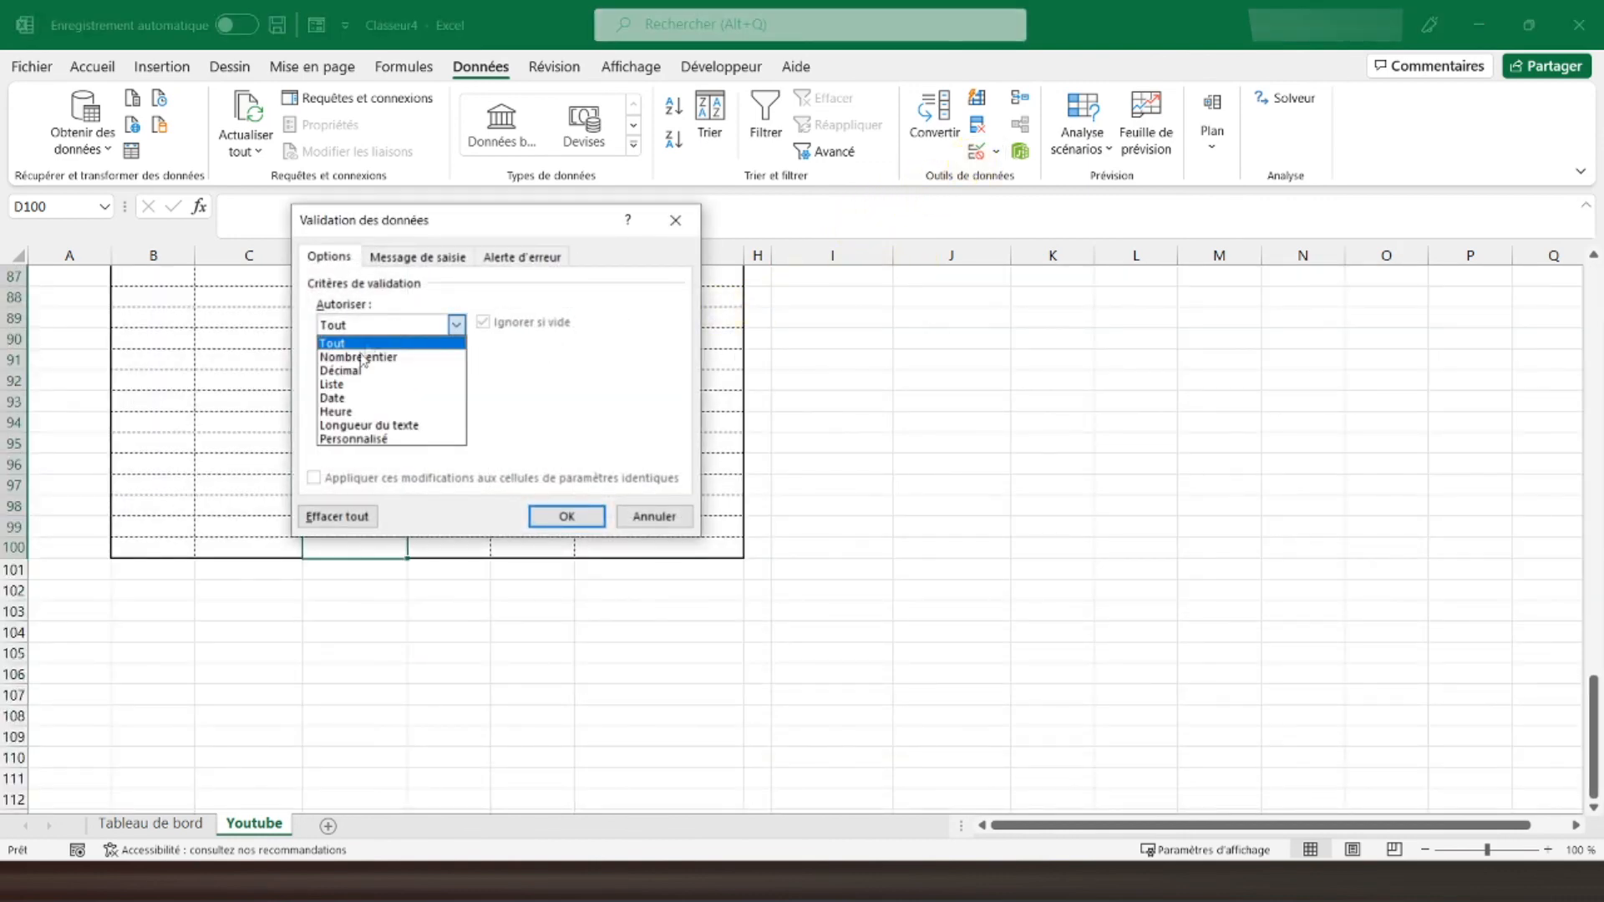
pyautogui.click(391, 387)
pyautogui.click(401, 409)
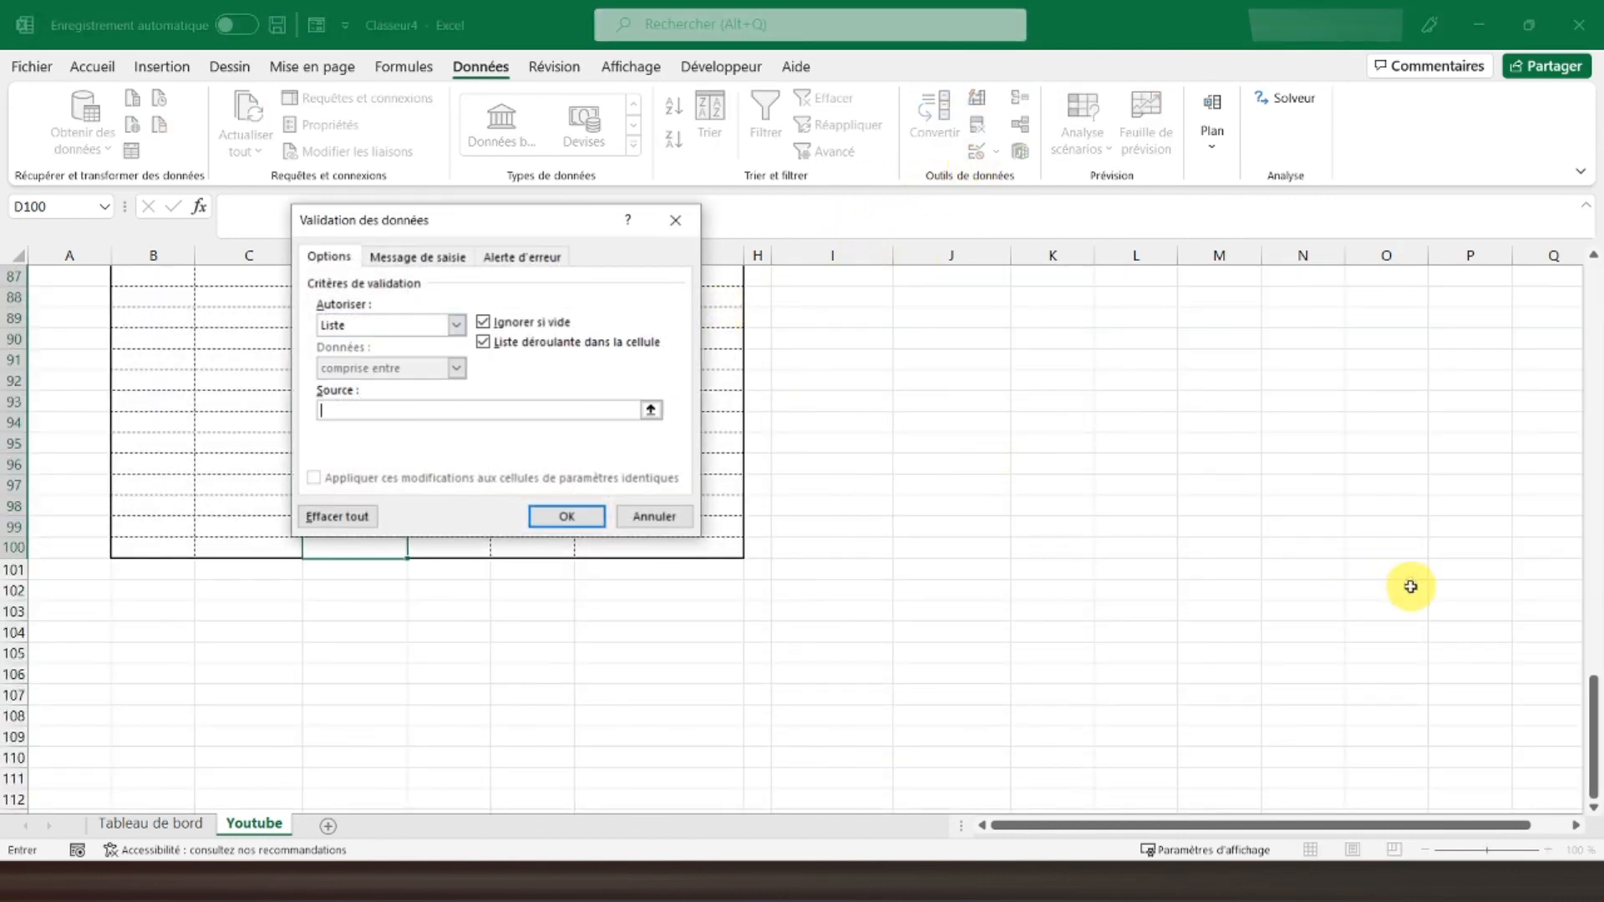
pyautogui.scroll(20, 1581, 507)
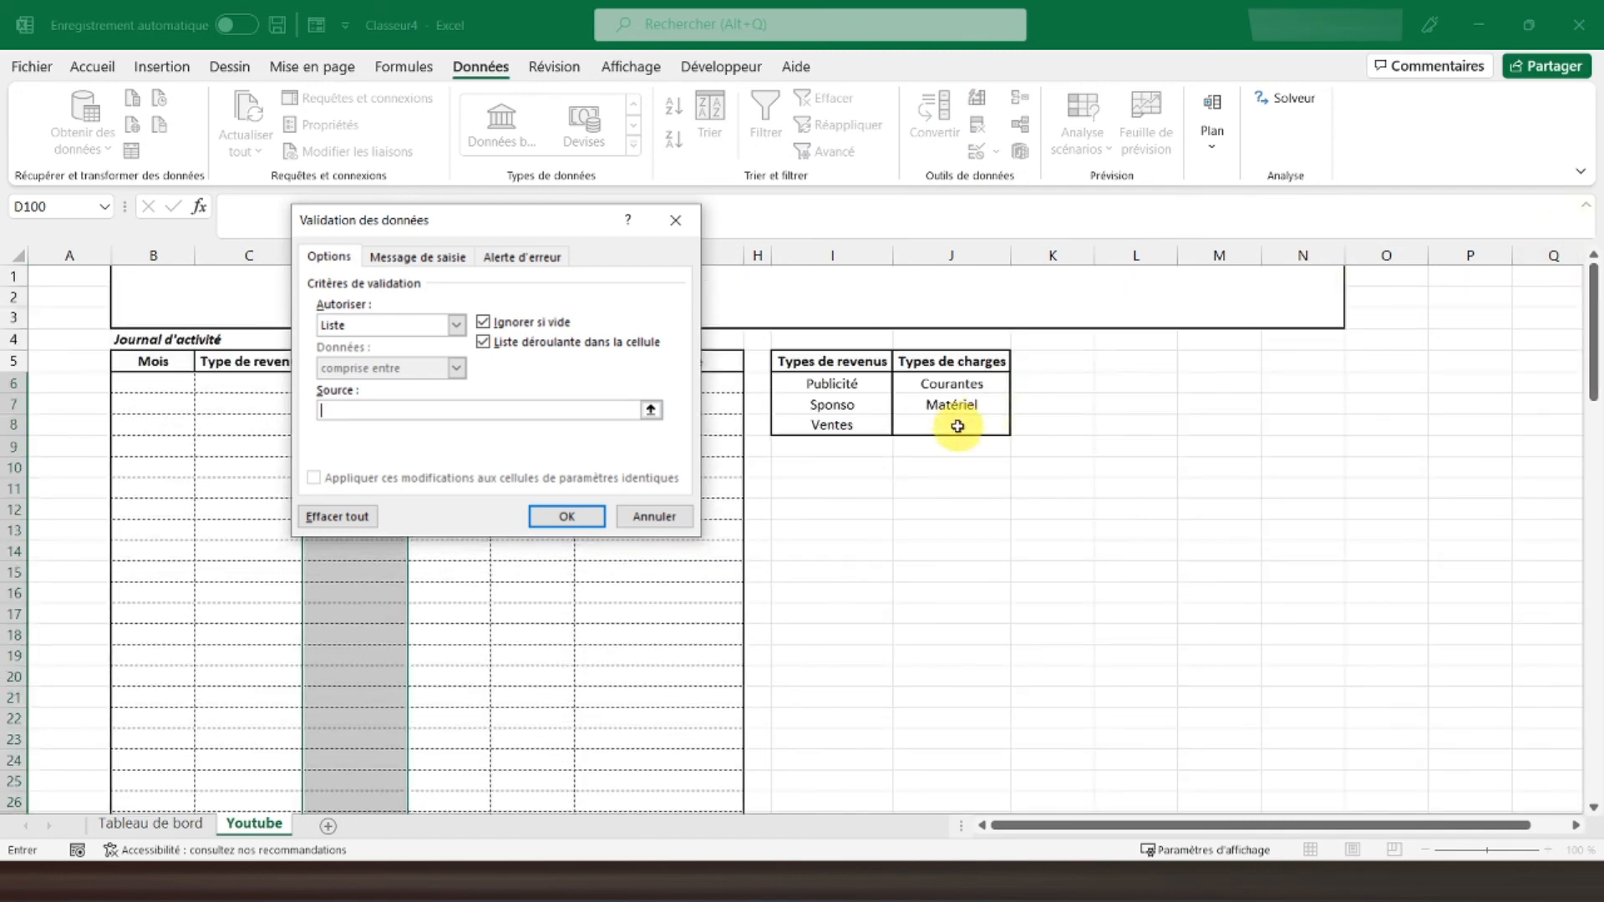
pyautogui.moveTo(945, 384); pyautogui.dragTo(947, 407)
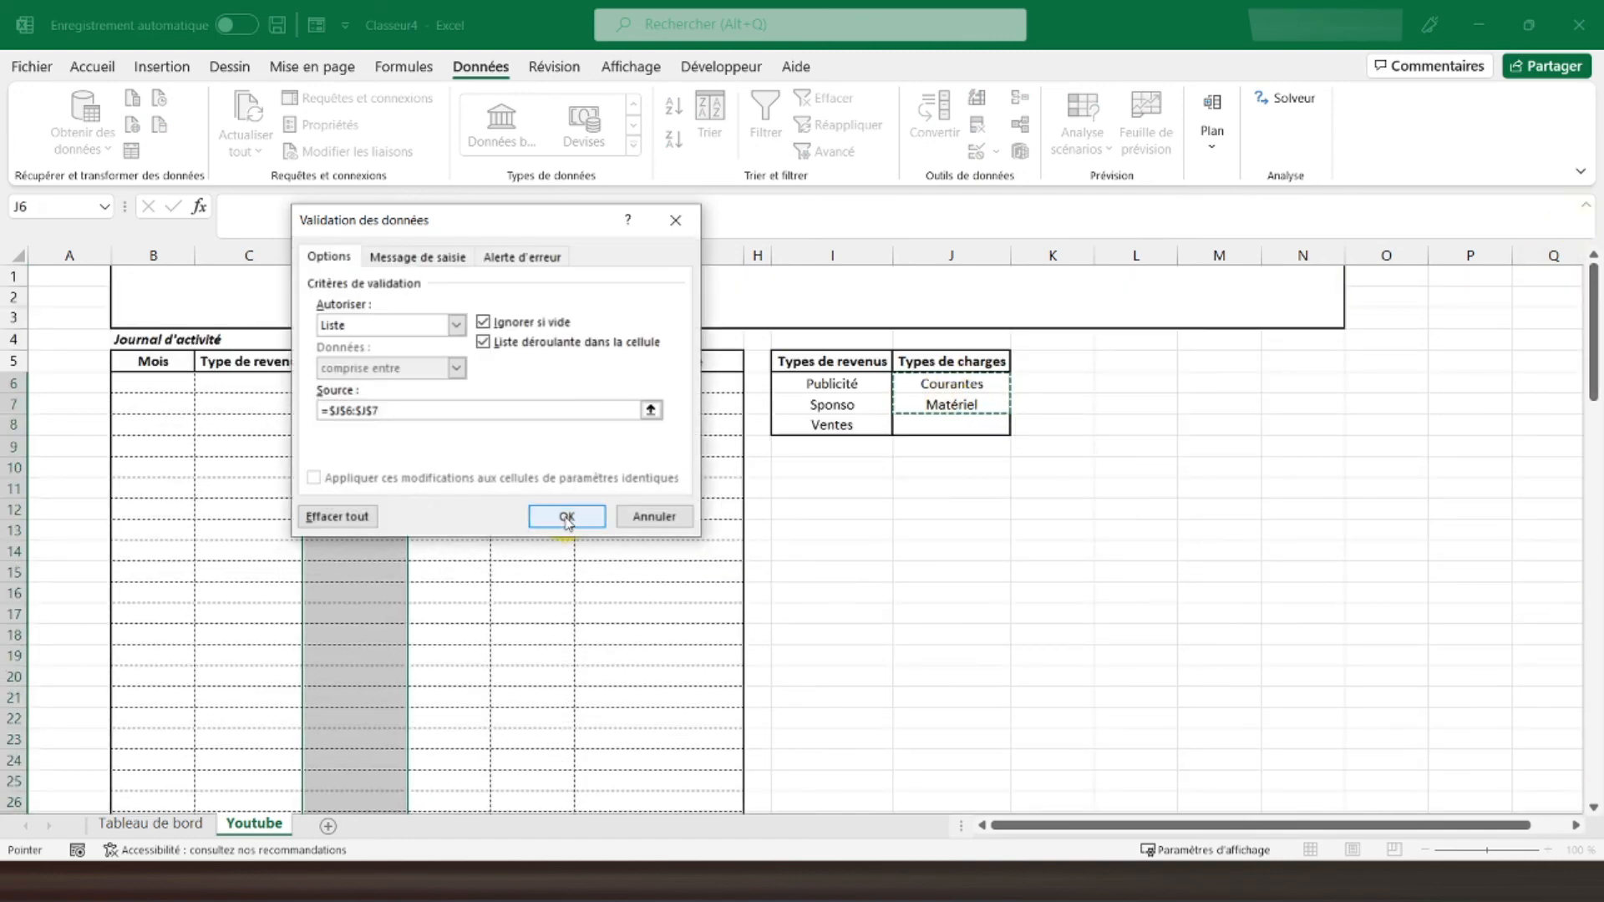
pyautogui.click(561, 512)
# Check the charge type choices offered by the dropdown in D6
pyautogui.click(376, 384)
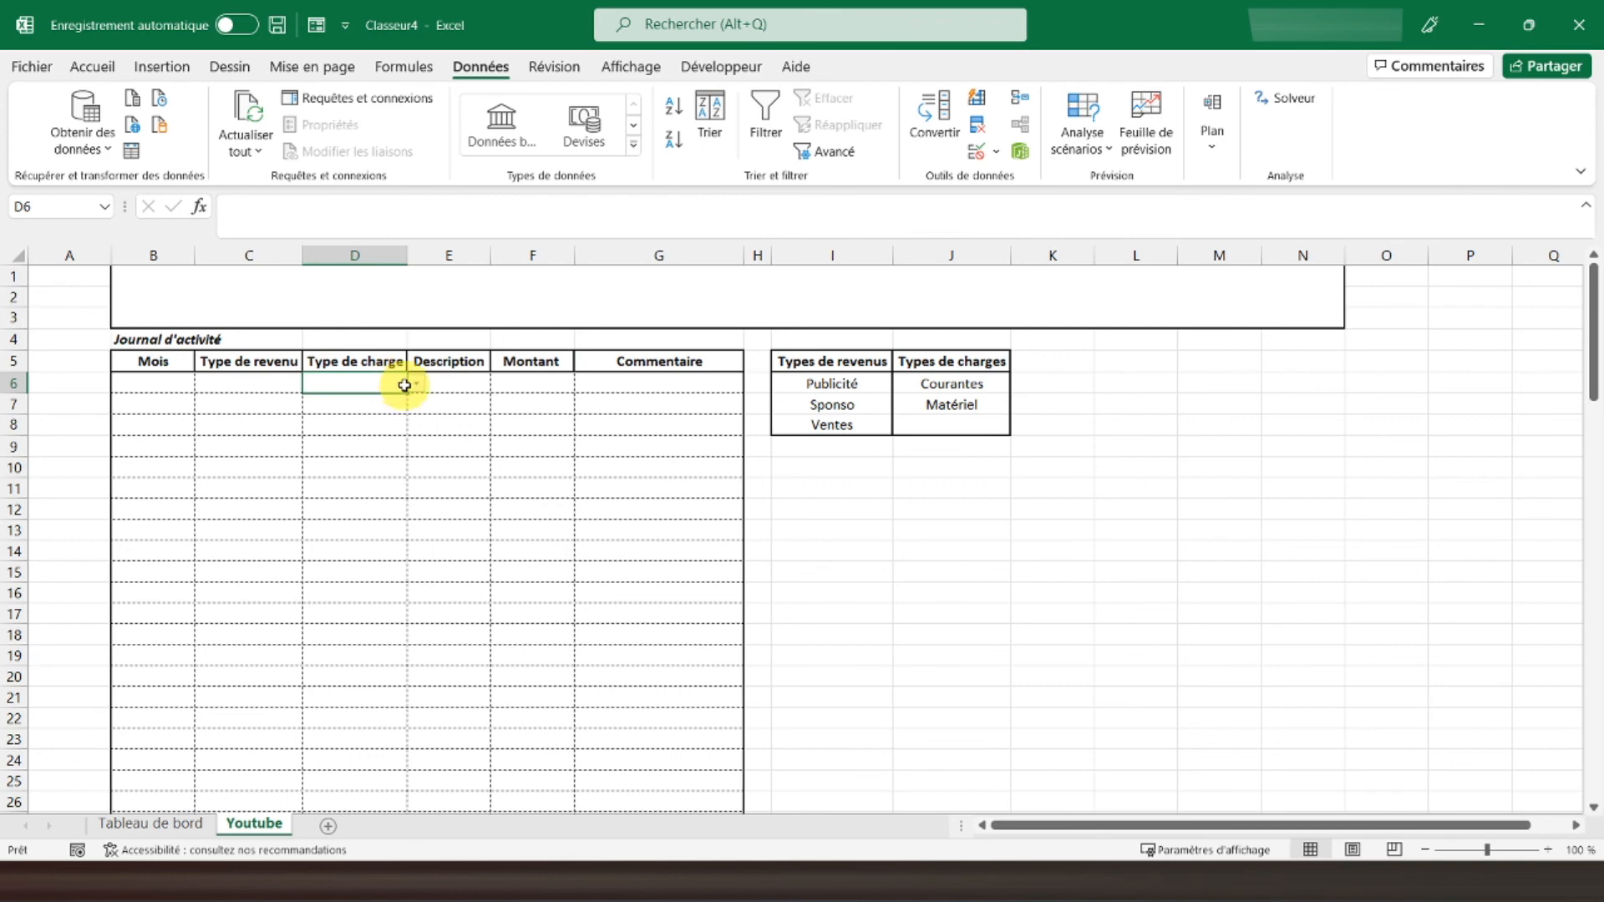
pyautogui.click(415, 386)
pyautogui.press('Escape')
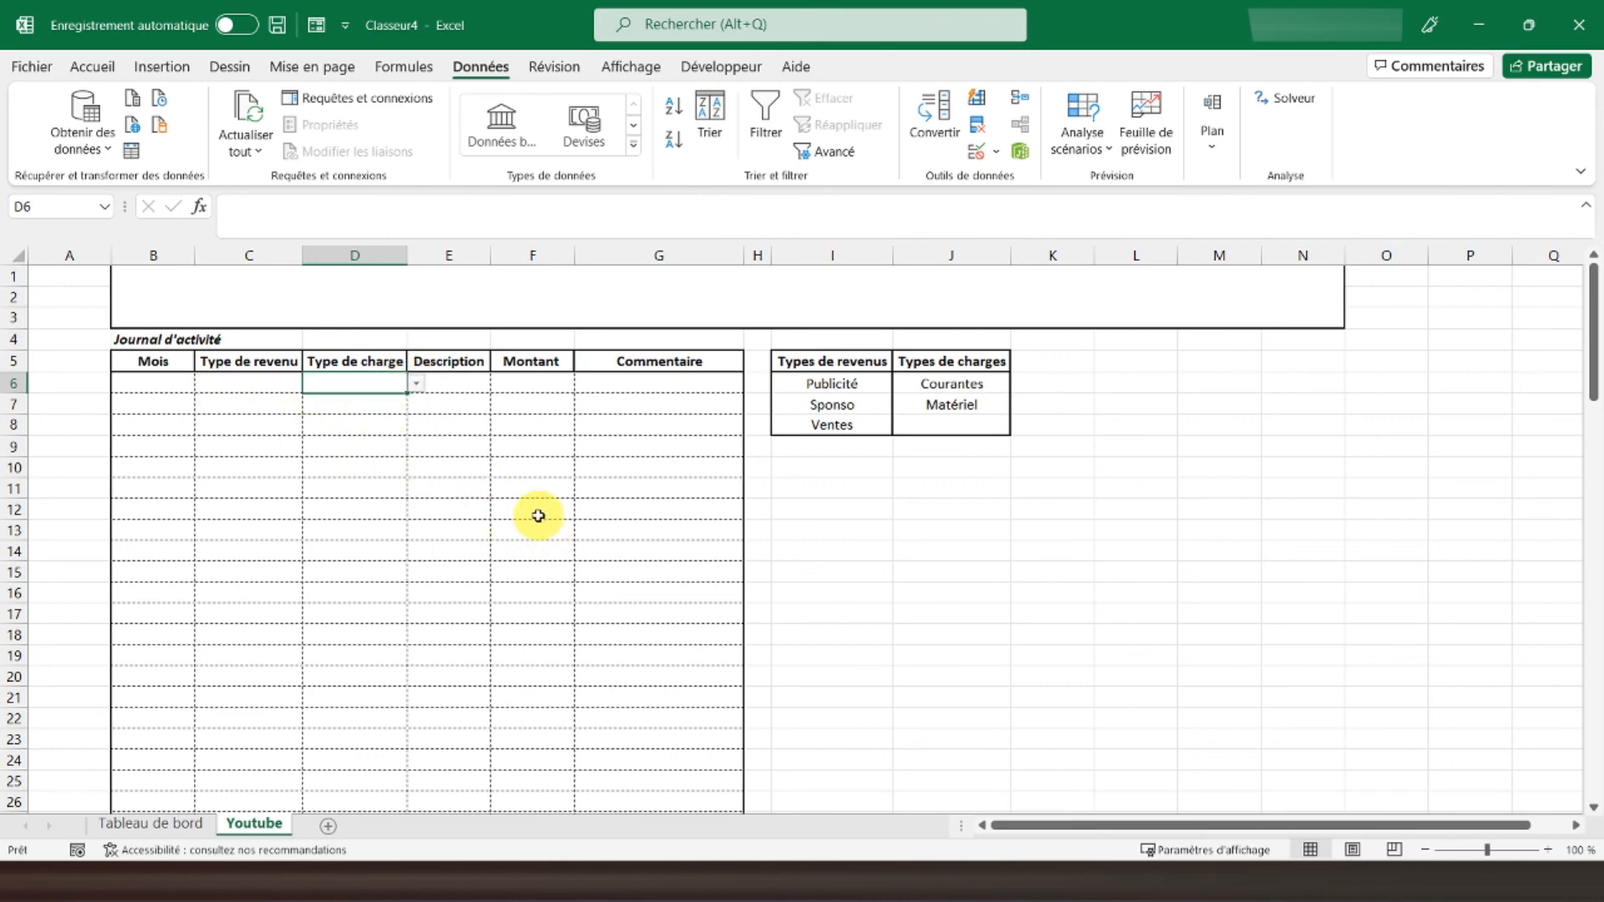
# Hide the gridlines on the "Youtube" sheet and switch to the "Tableau de bord" sheet
pyautogui.click(67, 275)
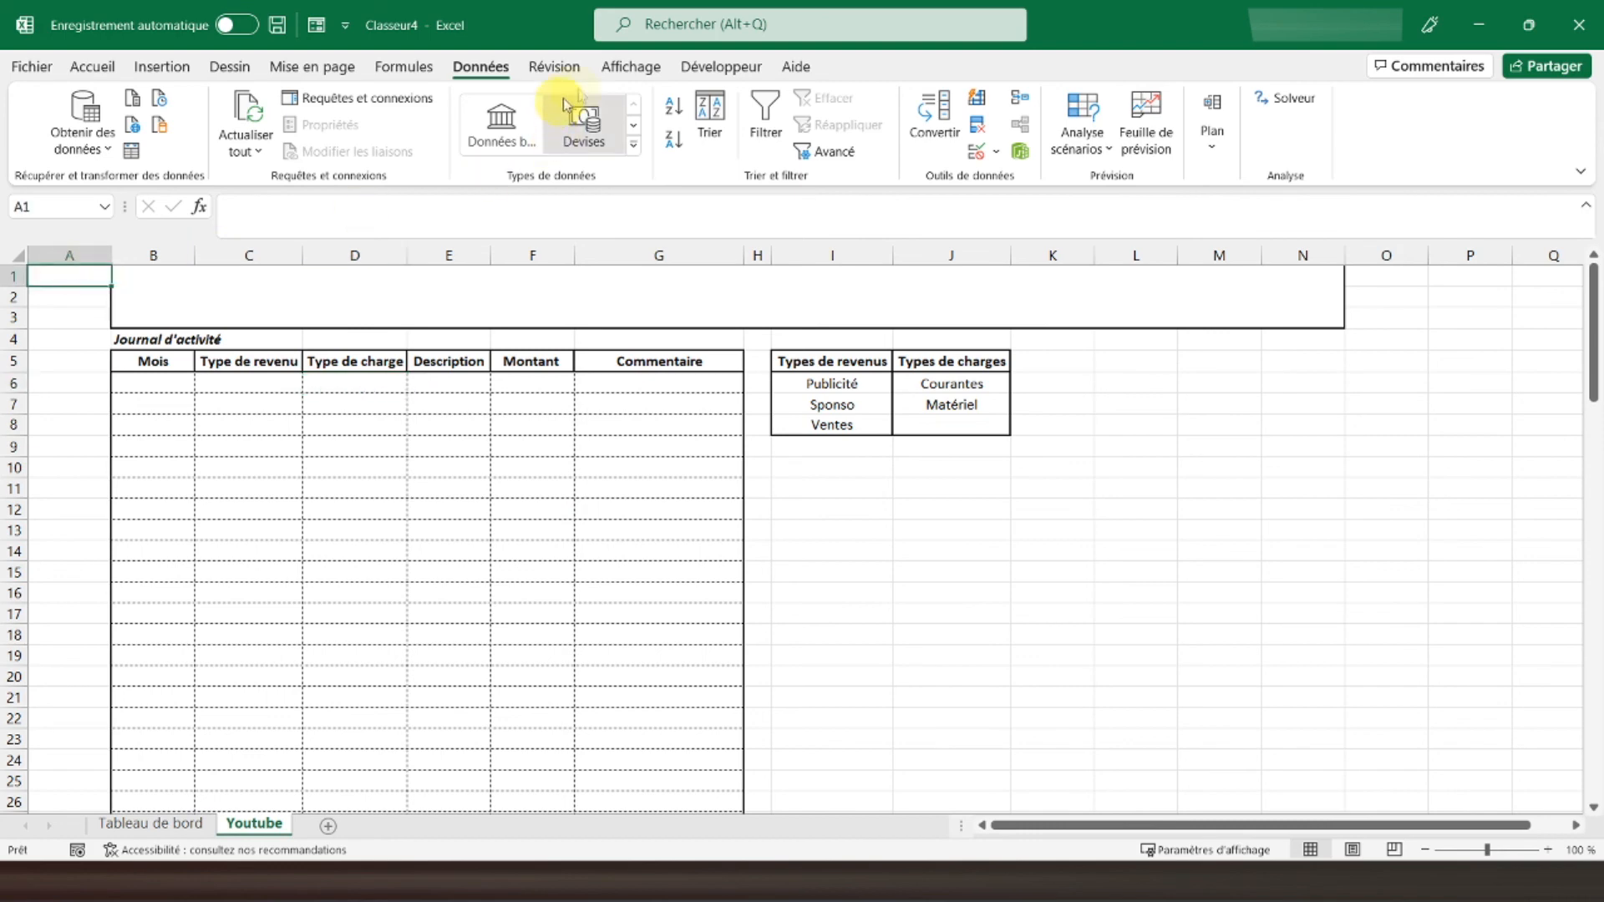
pyautogui.click(631, 66)
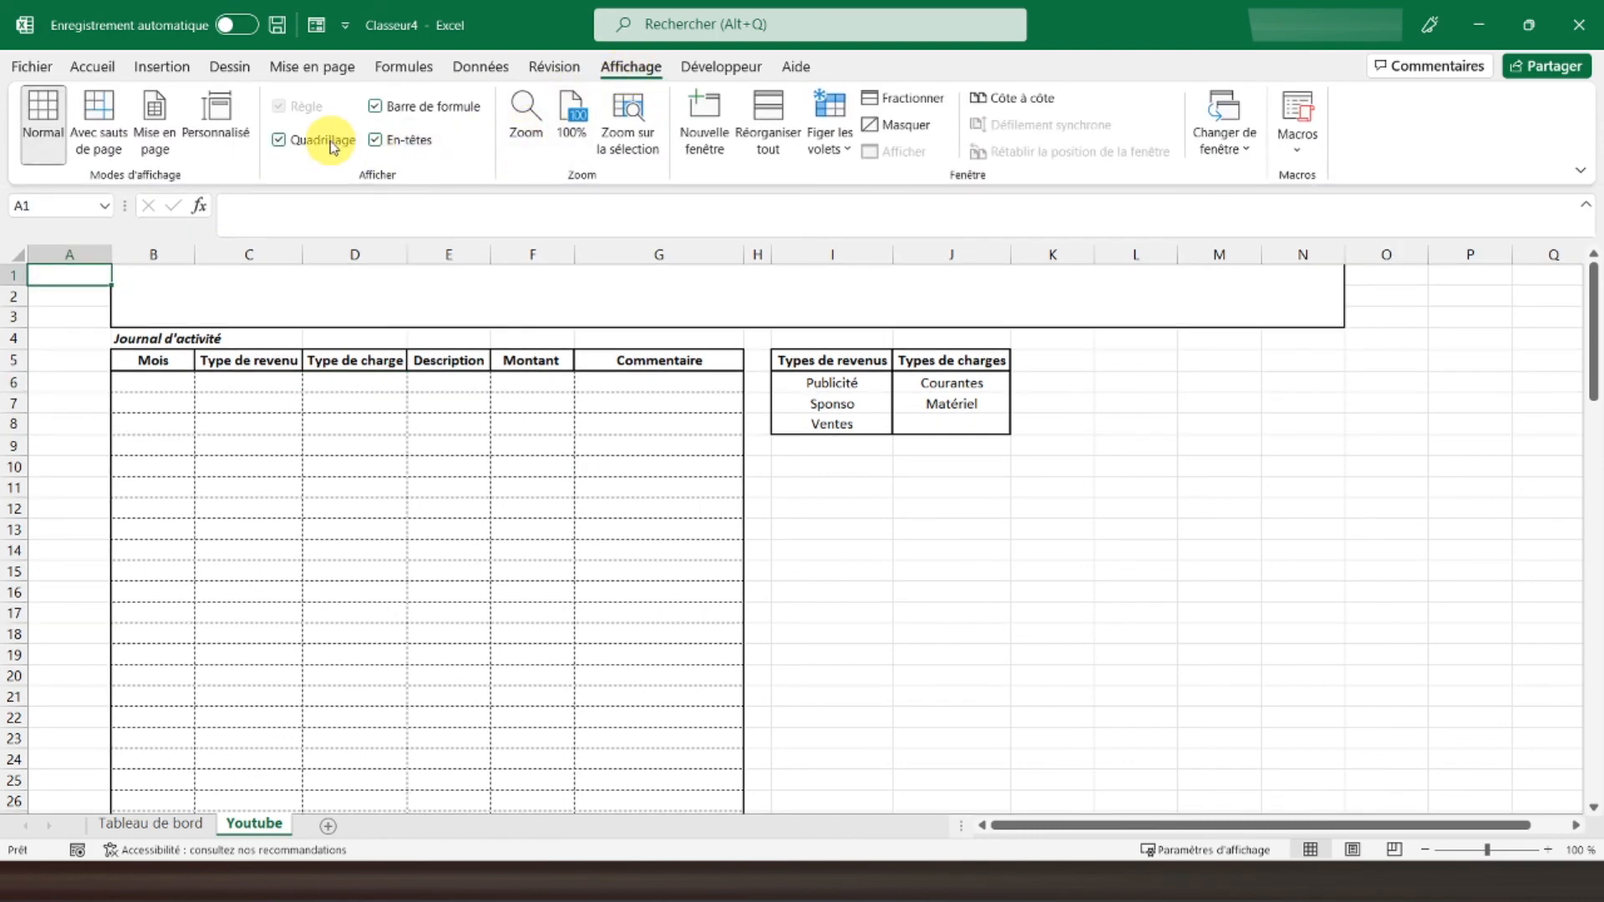
pyautogui.click(279, 140)
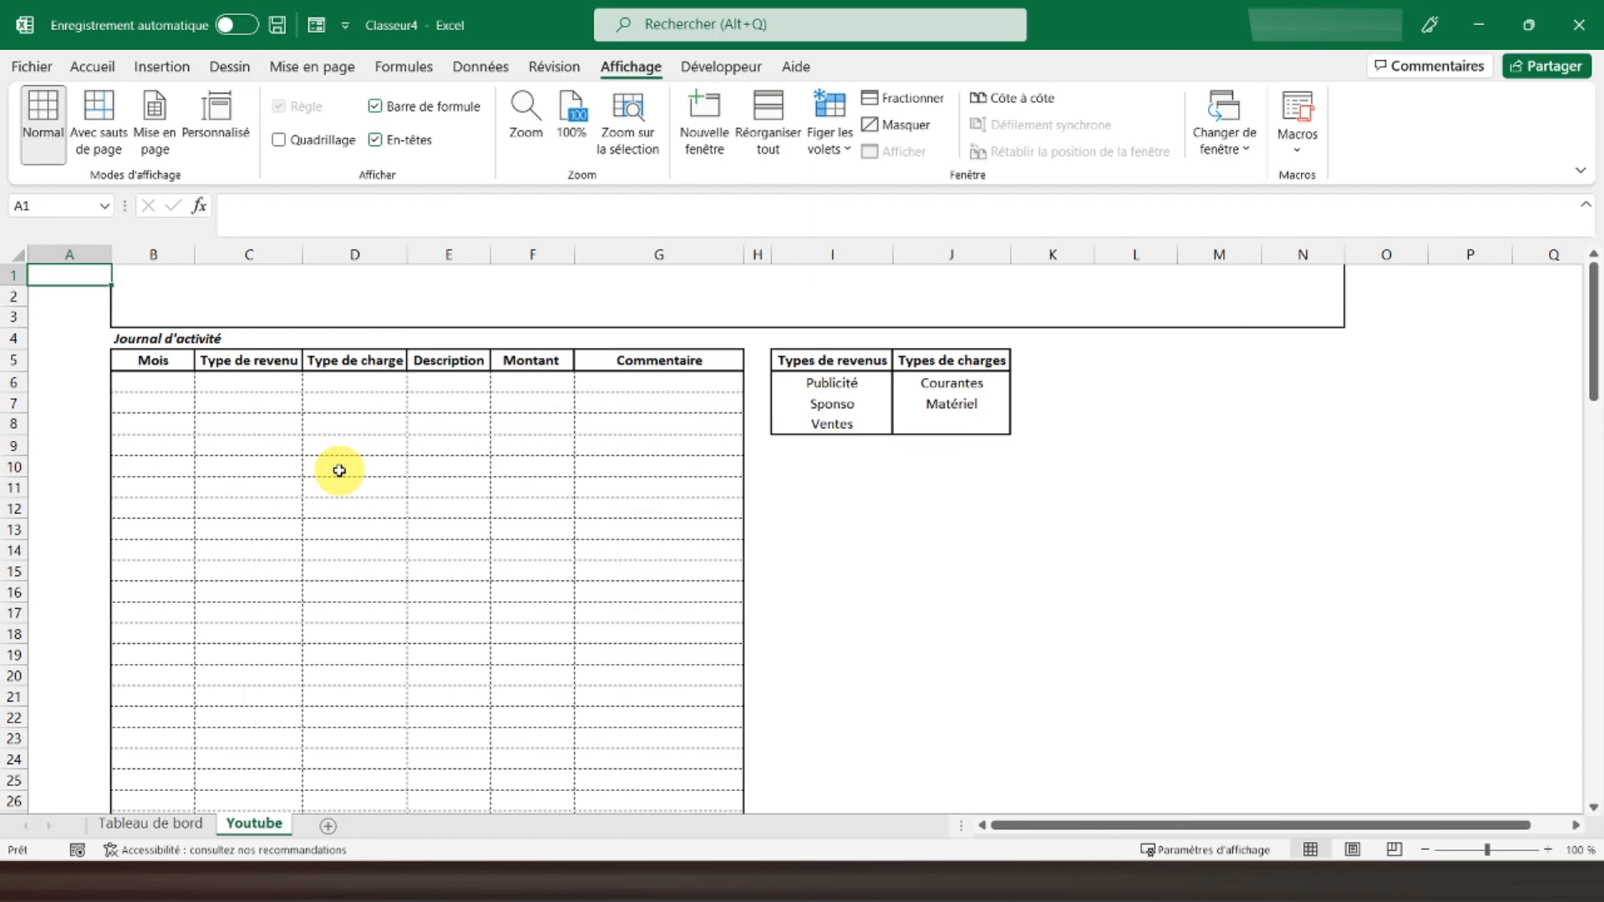
pyautogui.click(151, 827)
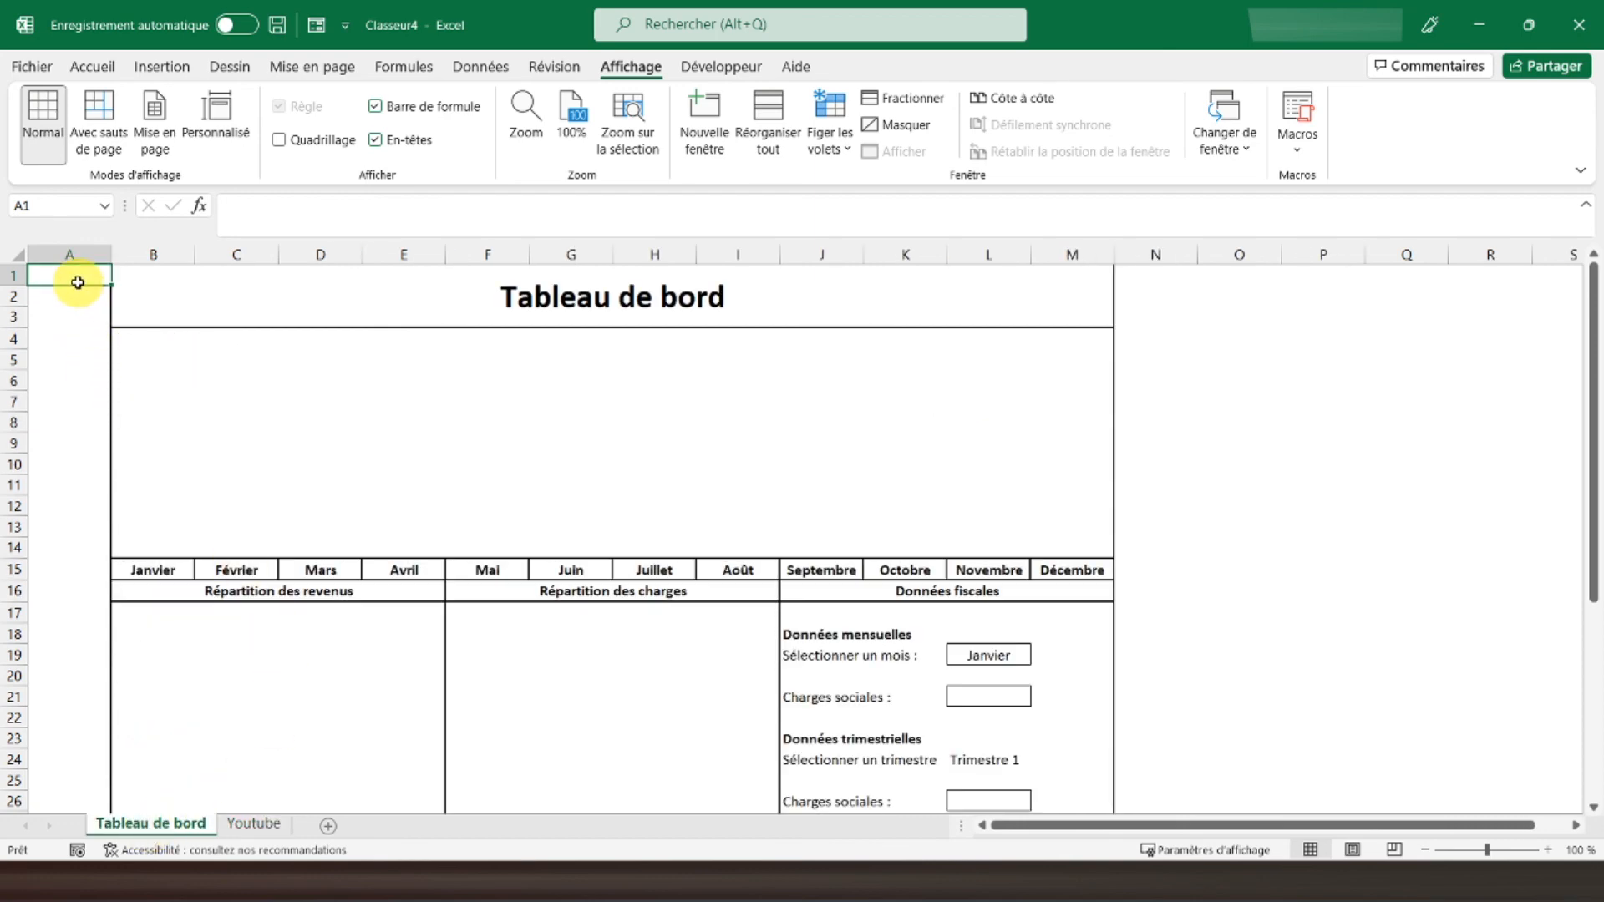